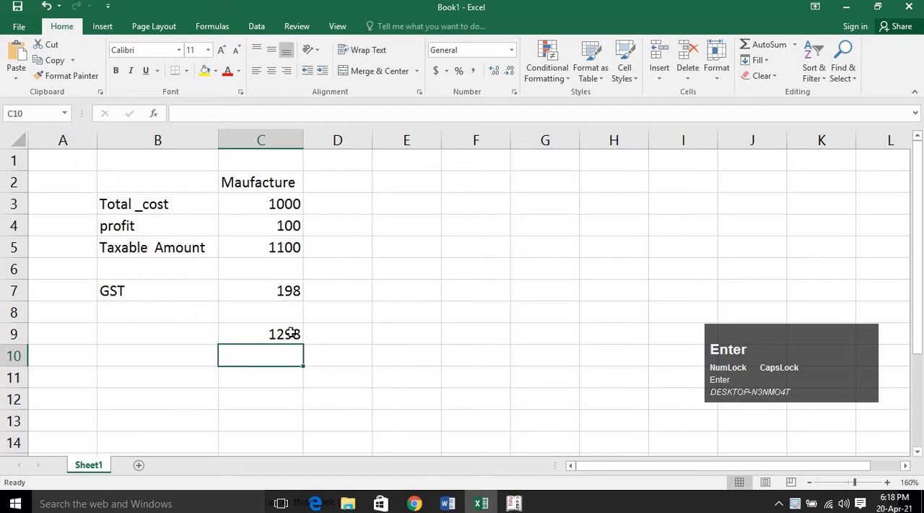
Label the total row by entering TOTAL in cell B9.
click(287, 333)
click(187, 332)
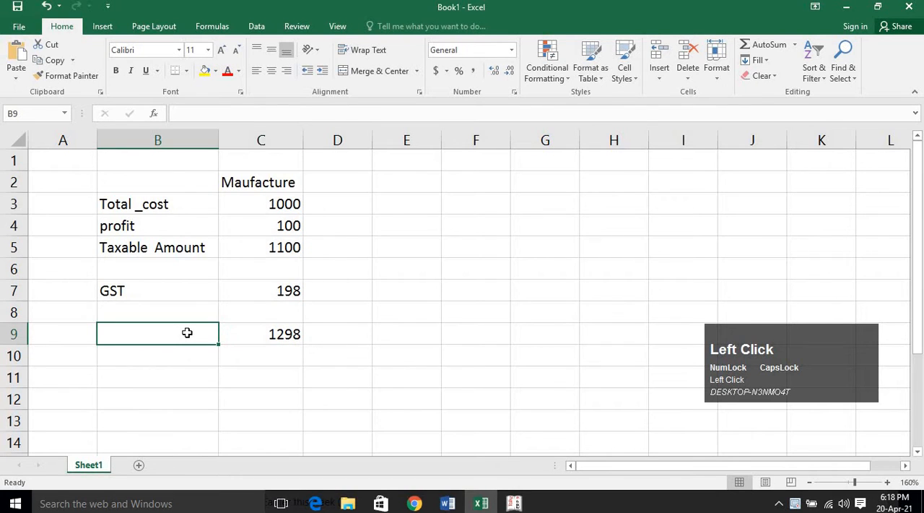
text(tOTAL)
key(BackSpace)
key(BackSpace)
key(BackSpace)
key(BackSpace)
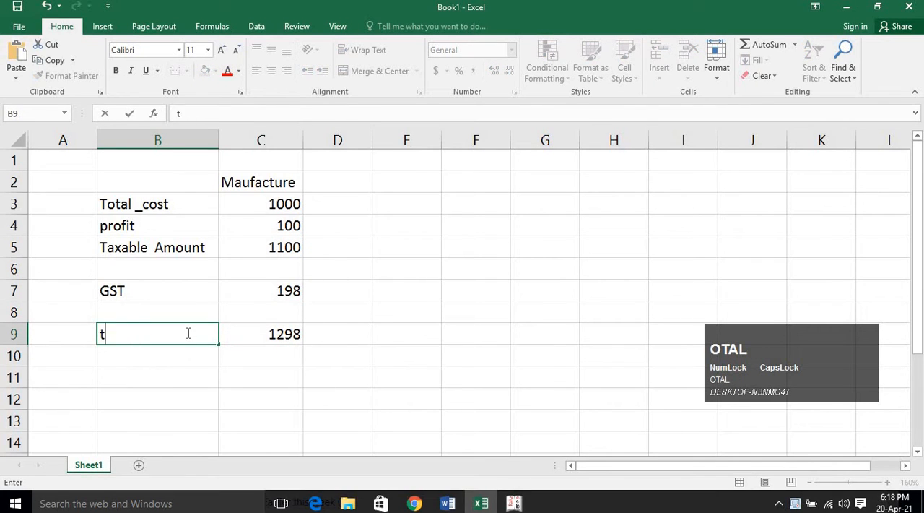
key(BackSpace)
text(TOTAL)
key(Return)
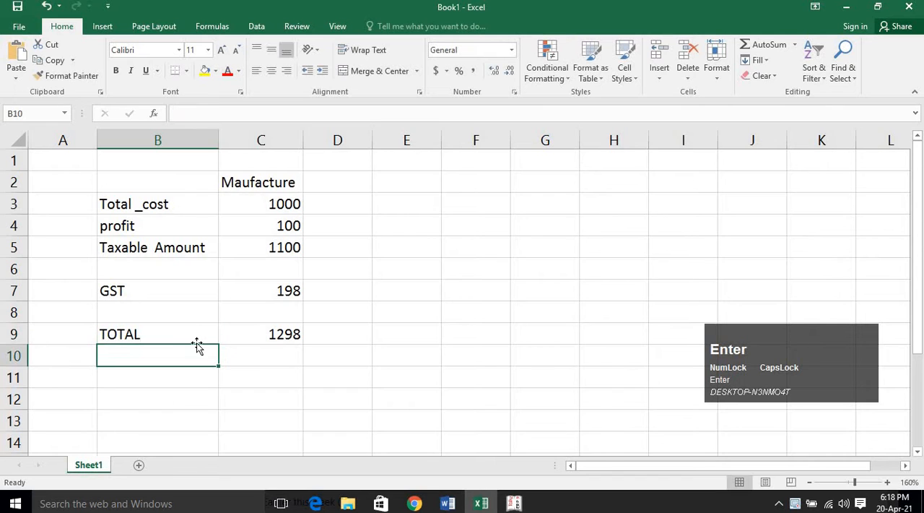
click(257, 331)
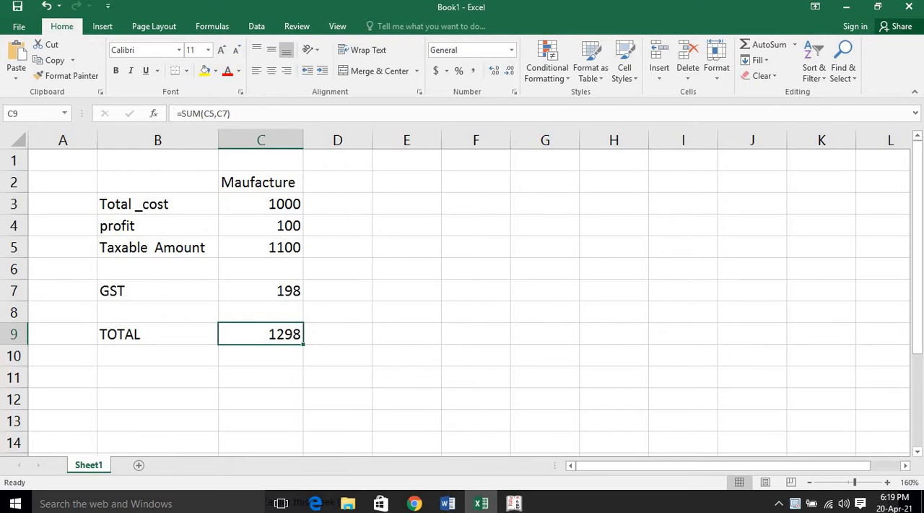
Switch to the Google Meet call in Chrome, mute the microphone and admit the waiting participant.
click(415, 503)
click(354, 462)
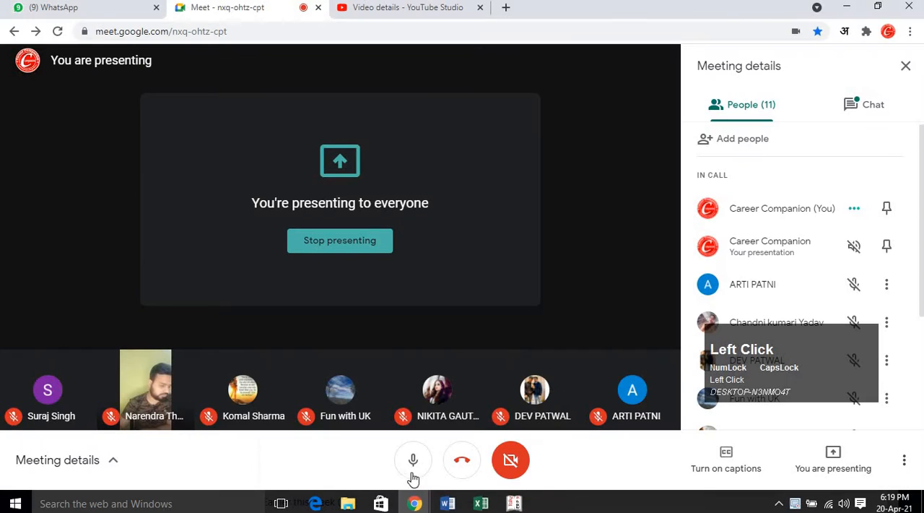
click(416, 466)
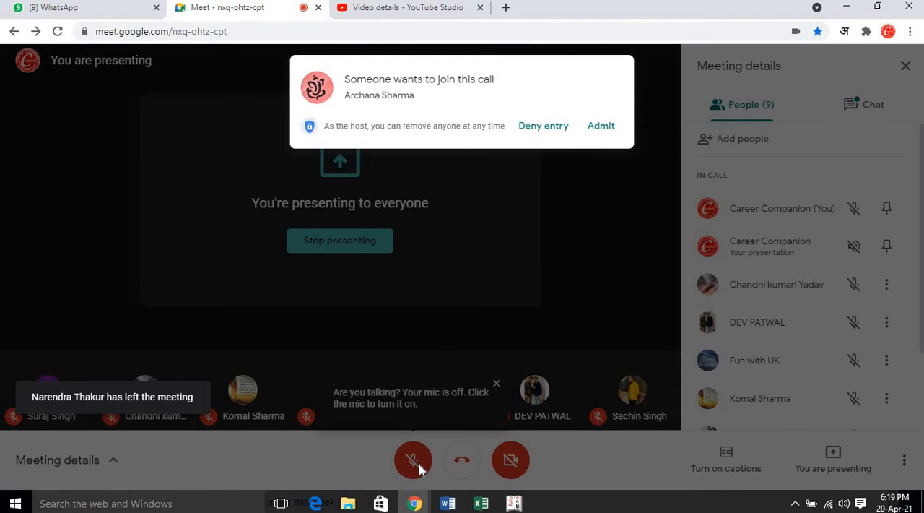
click(600, 134)
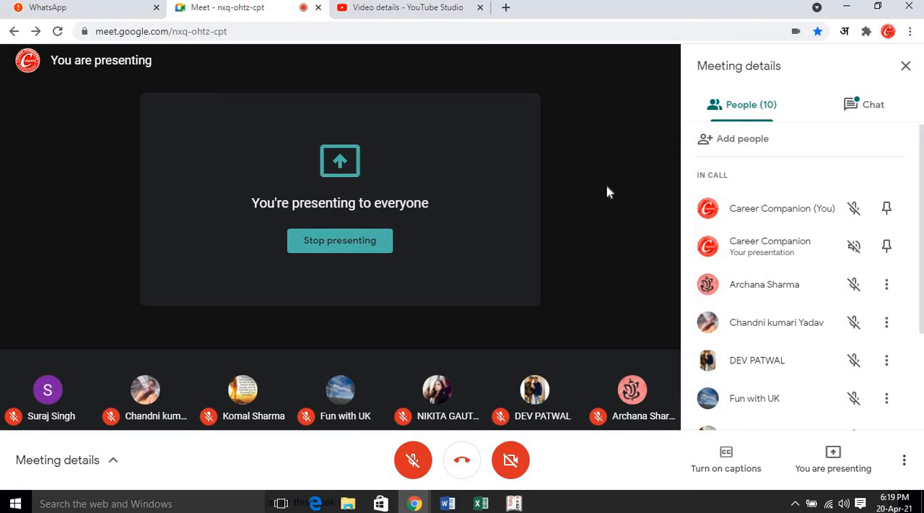
Unmute the microphone in the call and switch back to the Excel workbook.
click(413, 459)
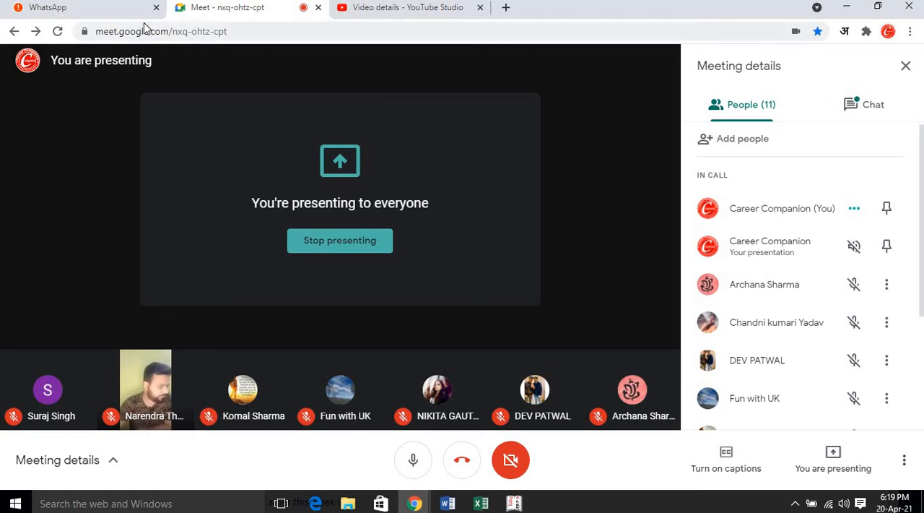
click(480, 503)
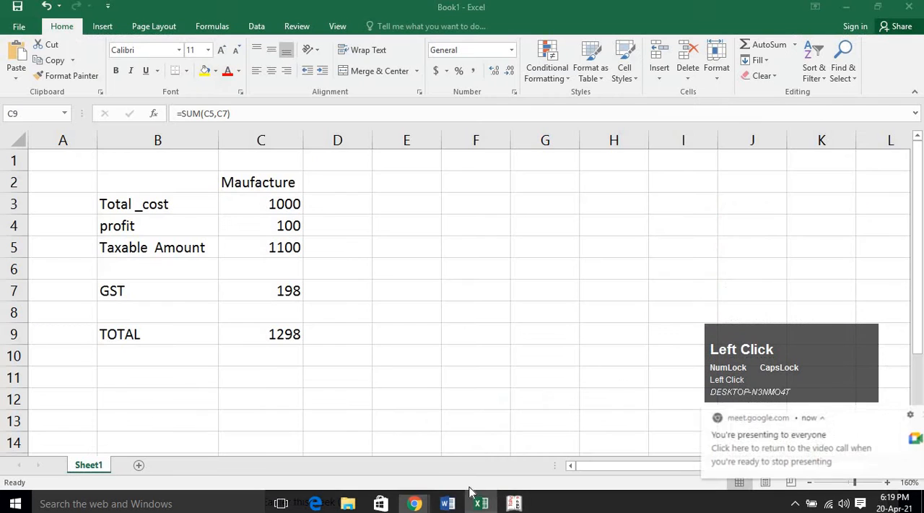
click(272, 380)
Check the manufacturer's total cost and the formulas behind its profit, taxable amount, GST and total in column C.
click(258, 339)
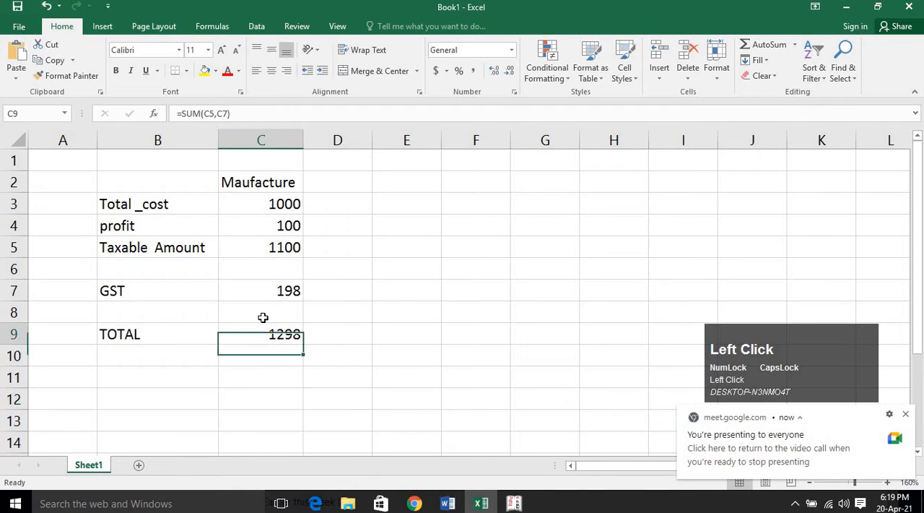
click(266, 210)
click(293, 227)
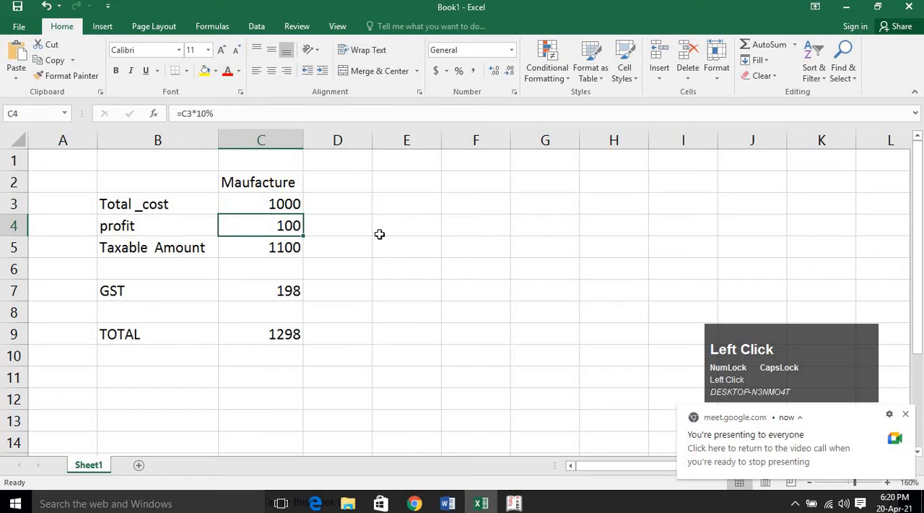
click(276, 247)
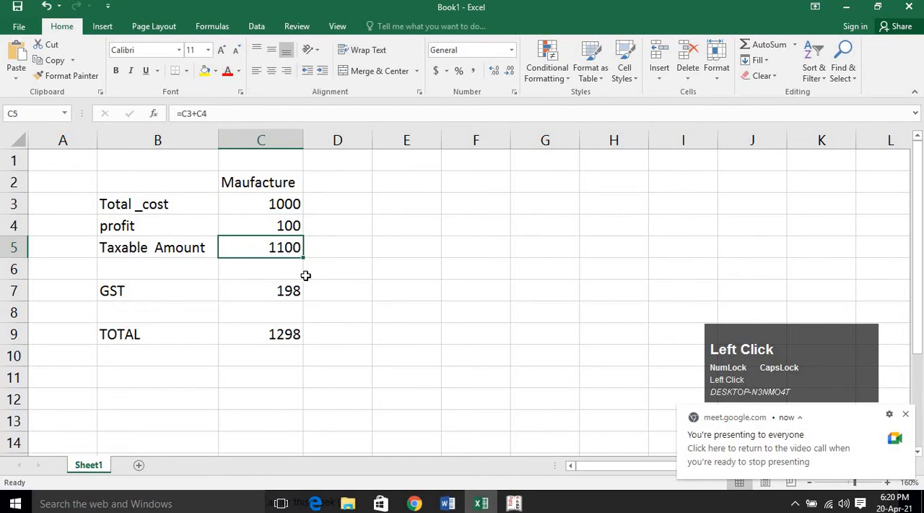
click(284, 297)
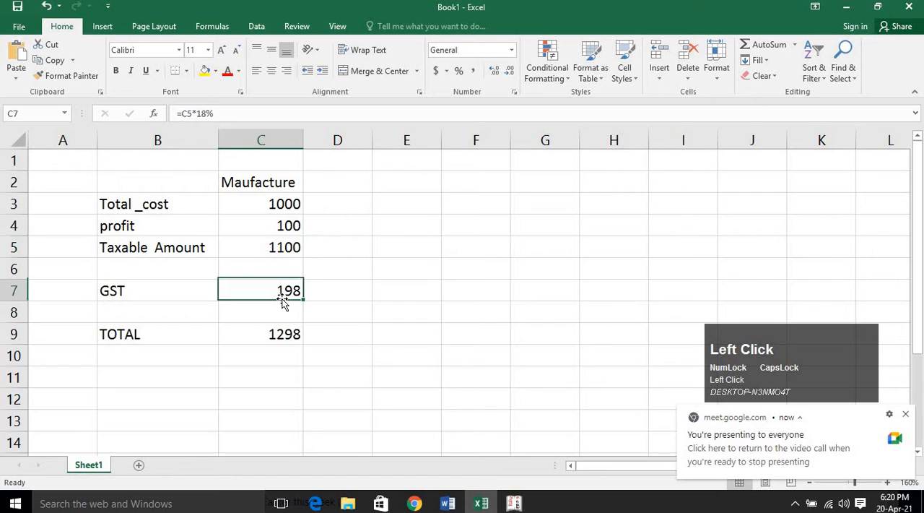
click(282, 329)
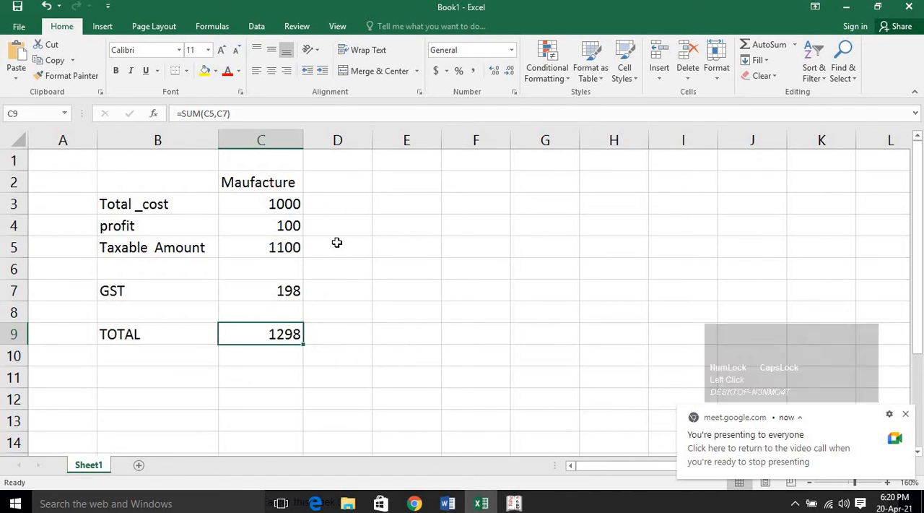
Enter the column heading Distrubtor in cell E2.
click(409, 185)
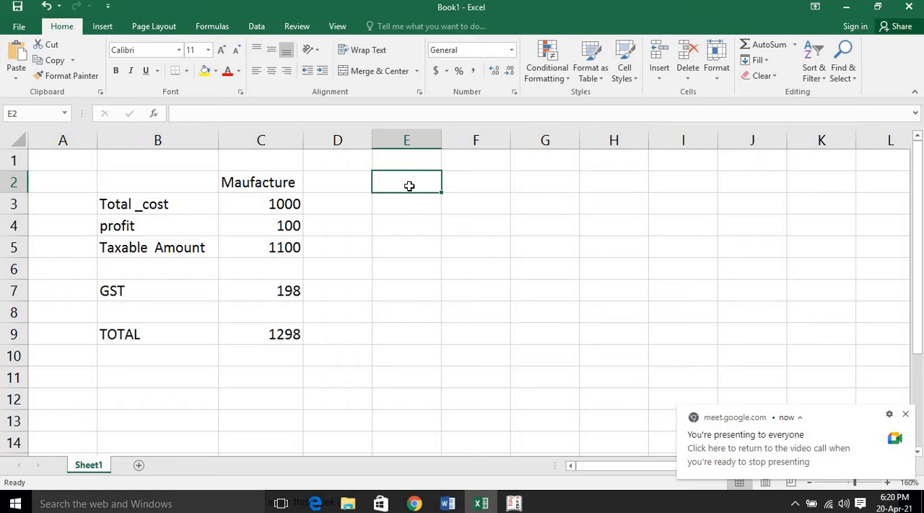
text(WH)
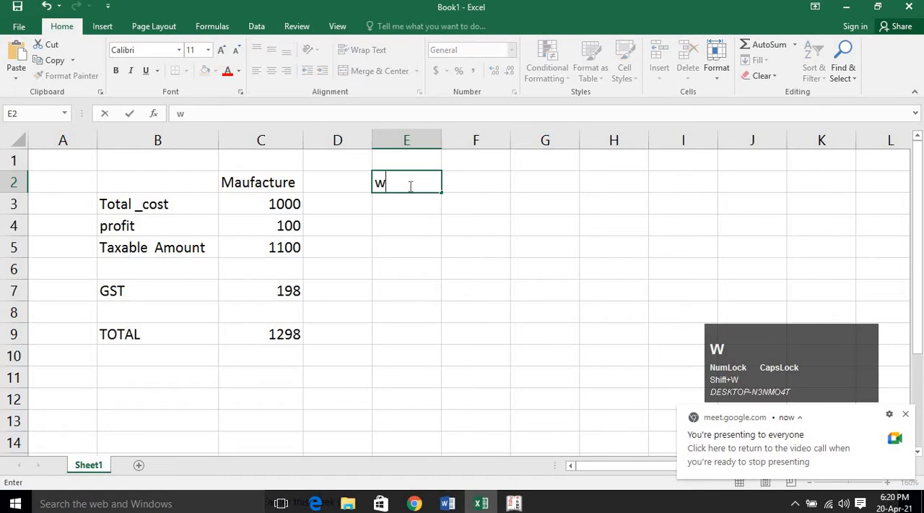
key(BackSpace)
key(BackSpace)
text(ddD)
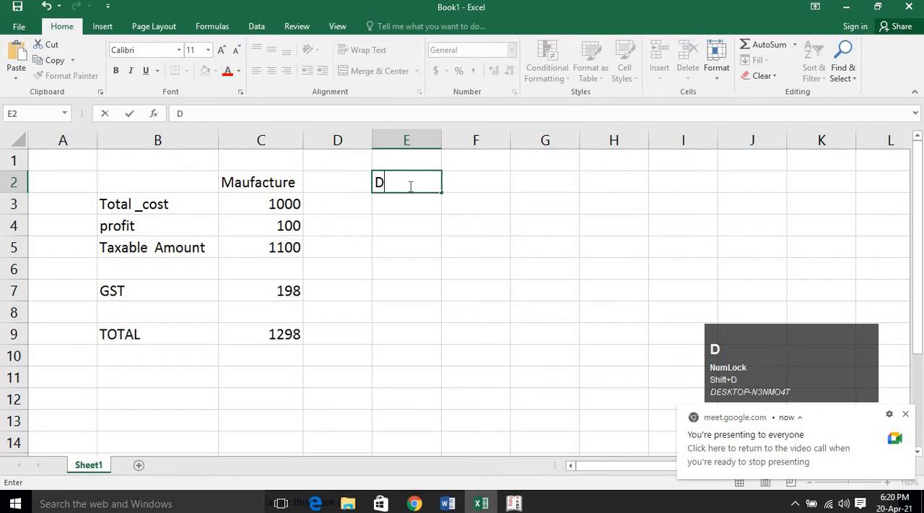
text(istr)
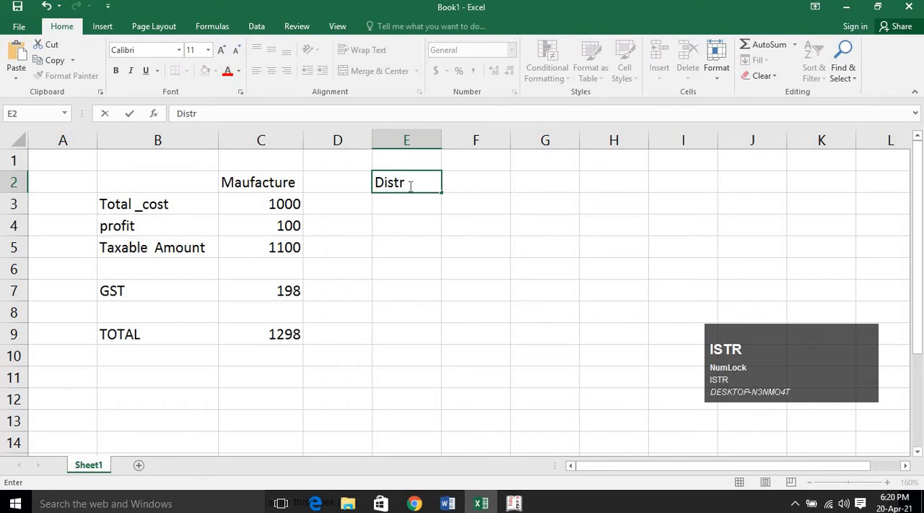
text(ubtor)
key(Return)
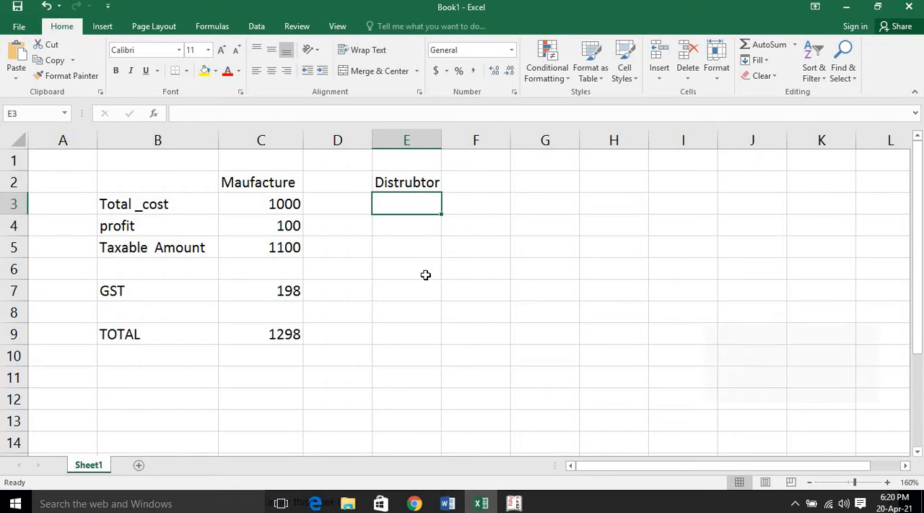
Replace the heading in cell E2 with the first buyer's name.
click(418, 246)
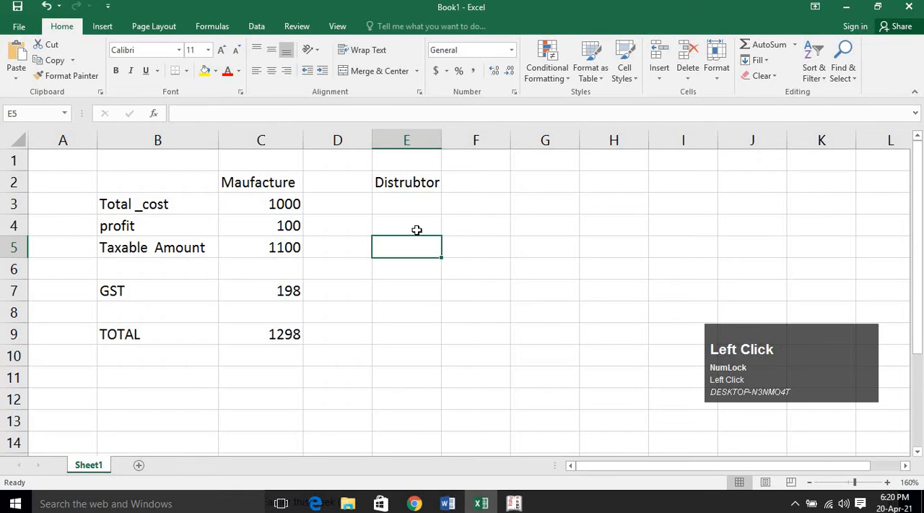
click(428, 183)
text(Ram)
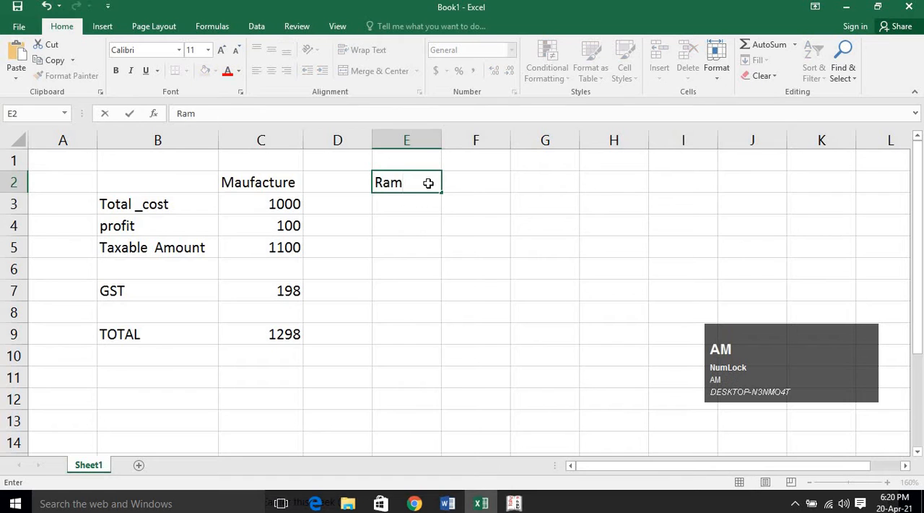
key(Return)
Enter the second buyer's name as a column heading in cell G2.
key(Up)
key(Right)
key(Right)
text(S)
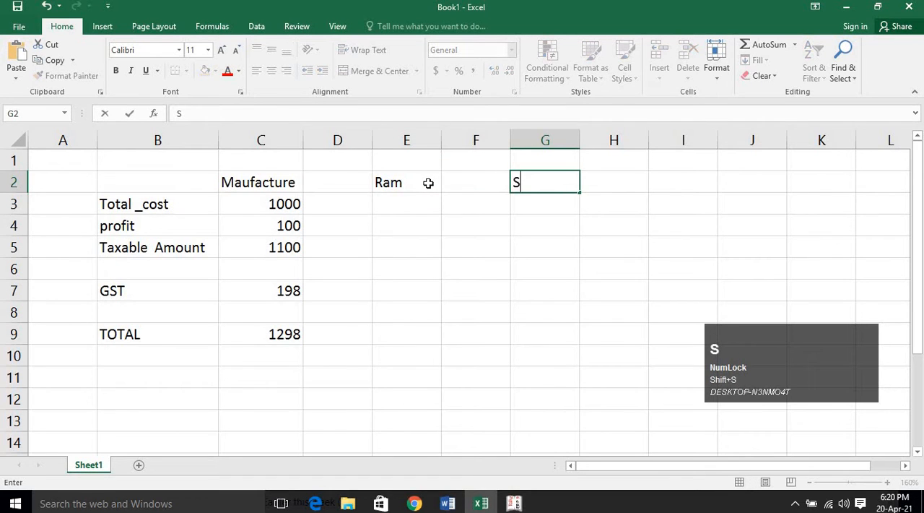
text(hya)
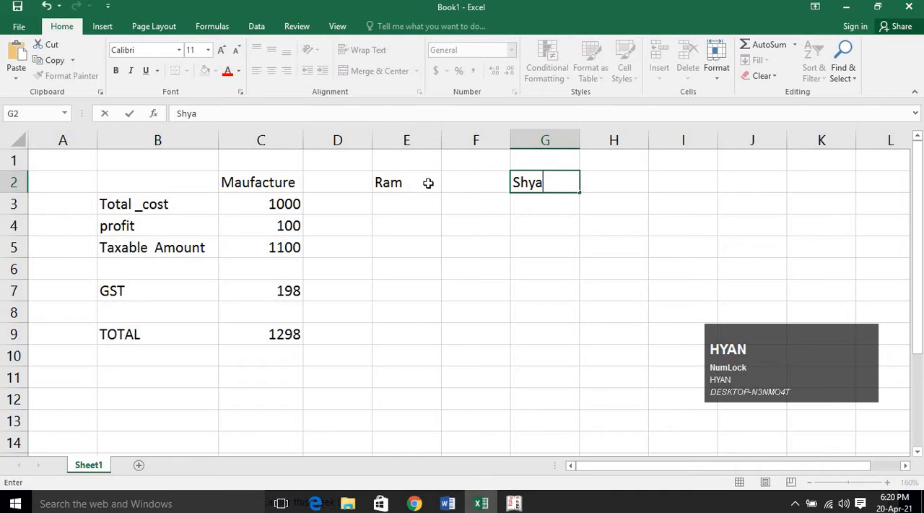
text(nm)
key(Return)
Enter the third buyer's name as a column heading in cell I2.
key(Up)
key(Right)
key(Right)
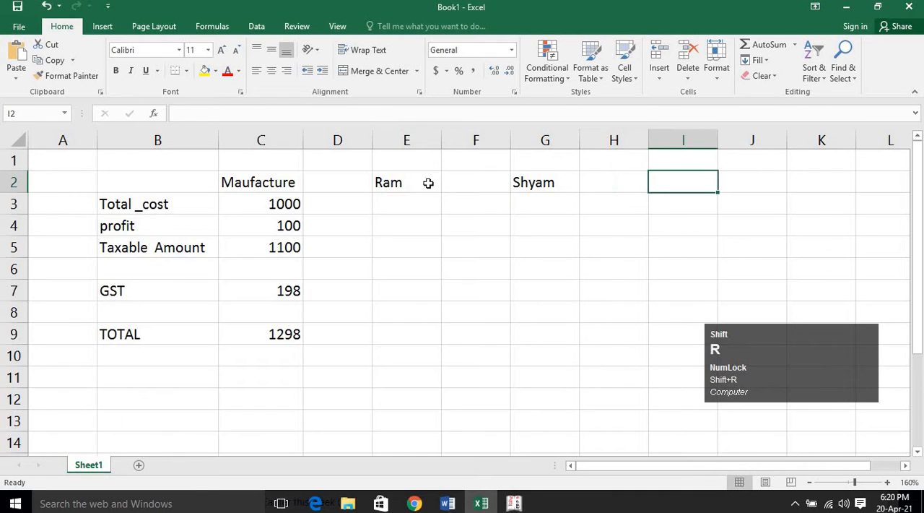
text(Lax)
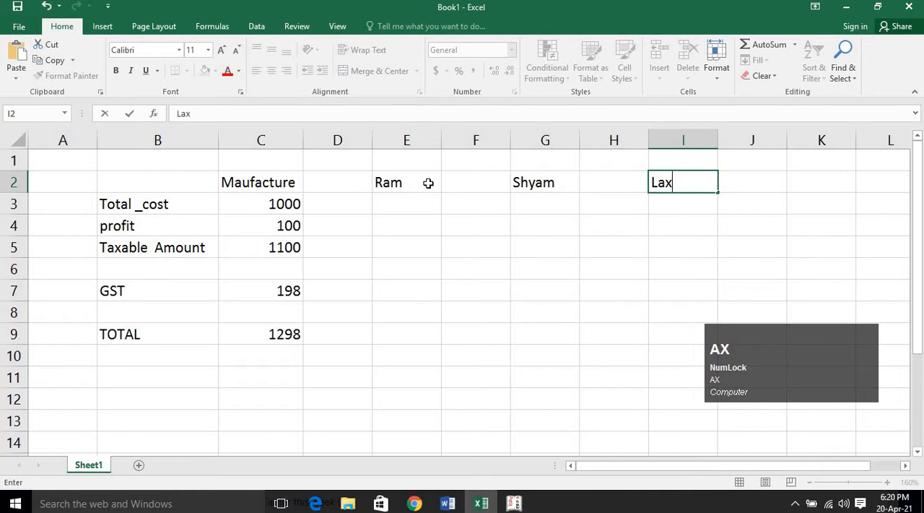
text(man)
key(Return)
Examine the manufacturer's cost, profit and taxable amount in column C against the empty first buyer column.
key(Left)
key(Left)
key(Left)
key(Left)
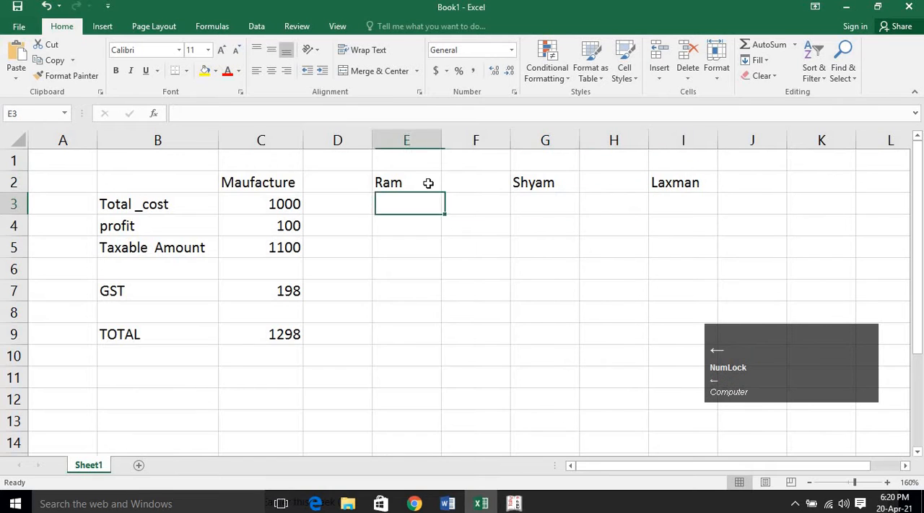
key(Left)
key(Left)
key(Down)
key(Down)
key(Down)
key(Down)
key(Up)
key(Up)
key(Up)
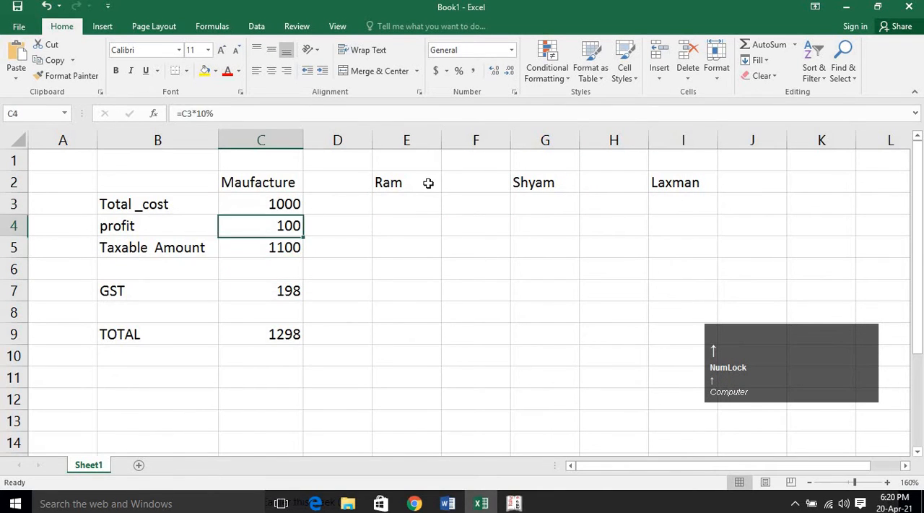
key(Up)
key(Right)
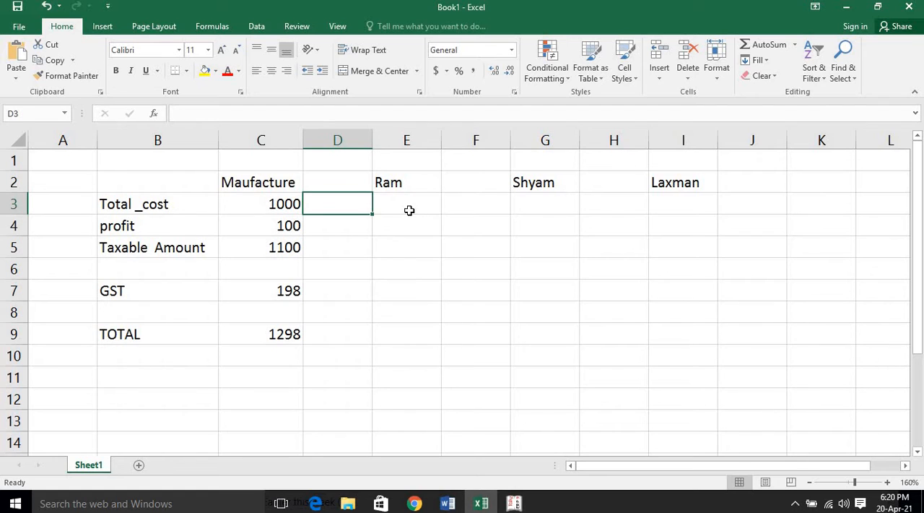
click(408, 210)
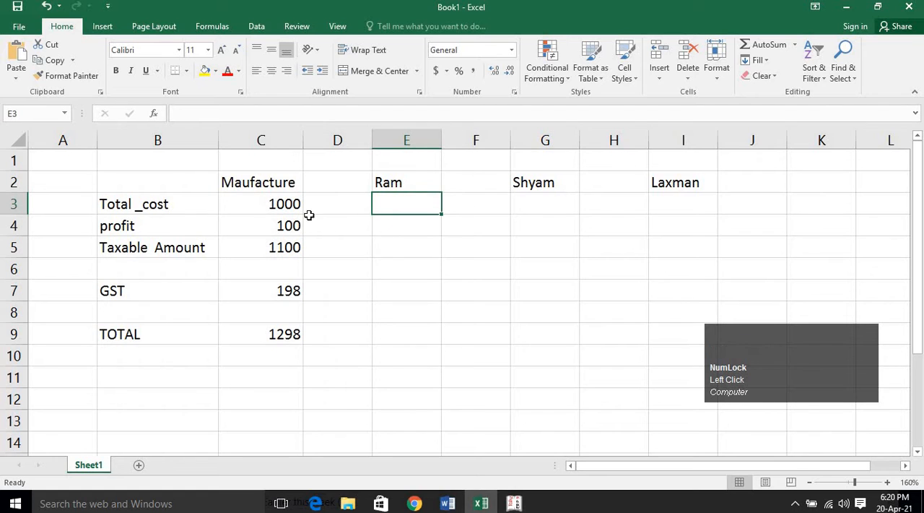
click(384, 251)
click(283, 250)
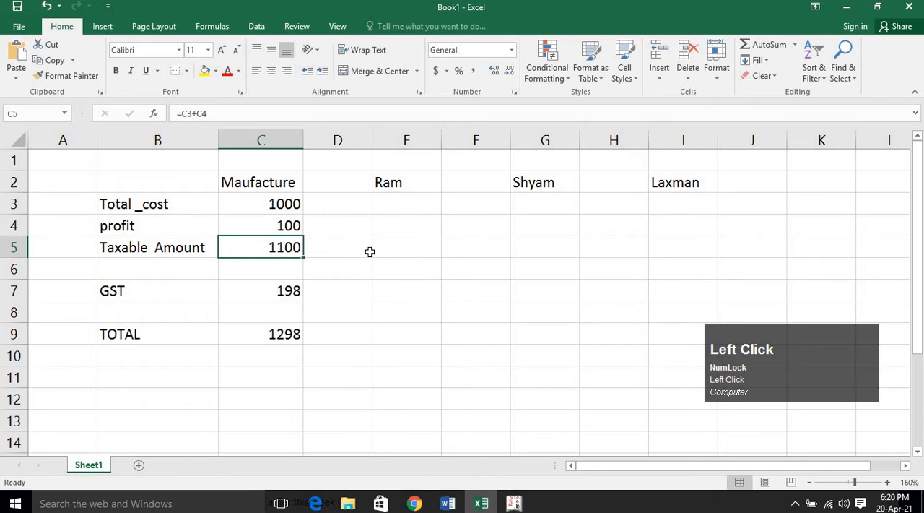
click(369, 251)
click(389, 251)
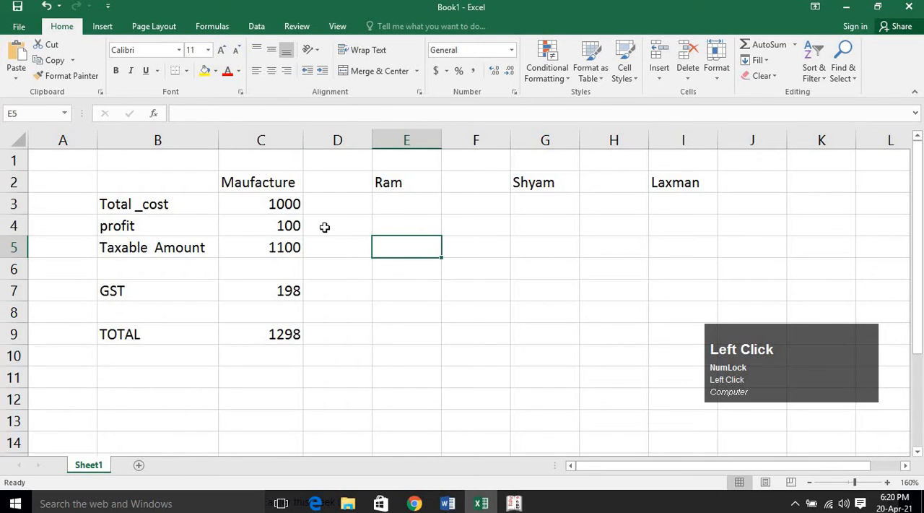
click(325, 228)
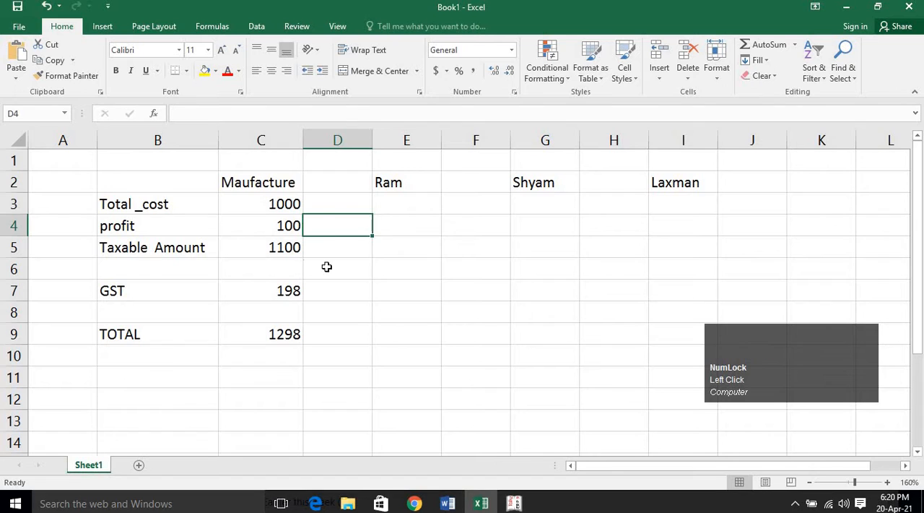
Link cell E5 to the manufacturer's taxable amount with the formula =C5.
click(390, 262)
click(400, 244)
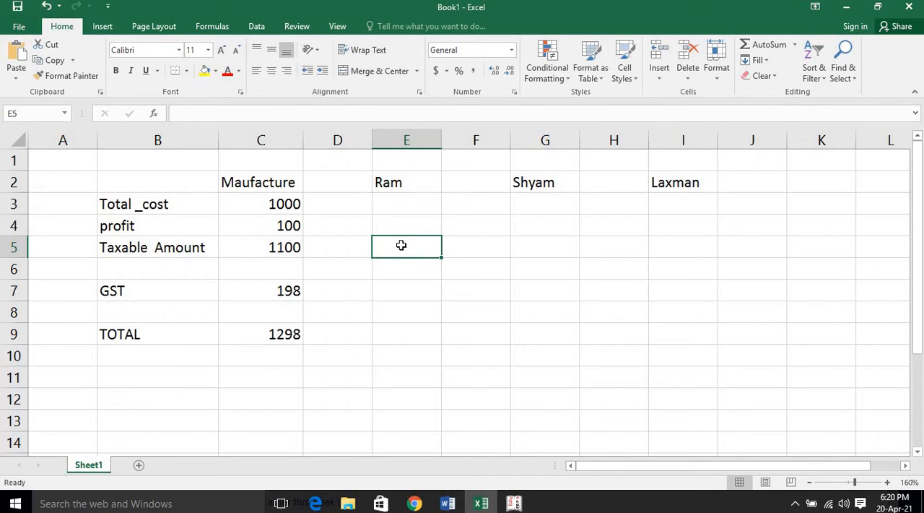
text(=)
click(248, 248)
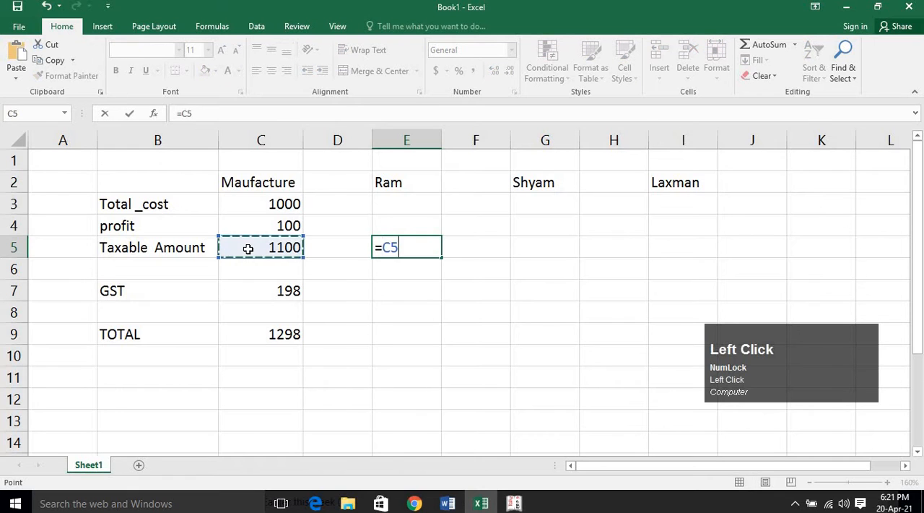
key(Return)
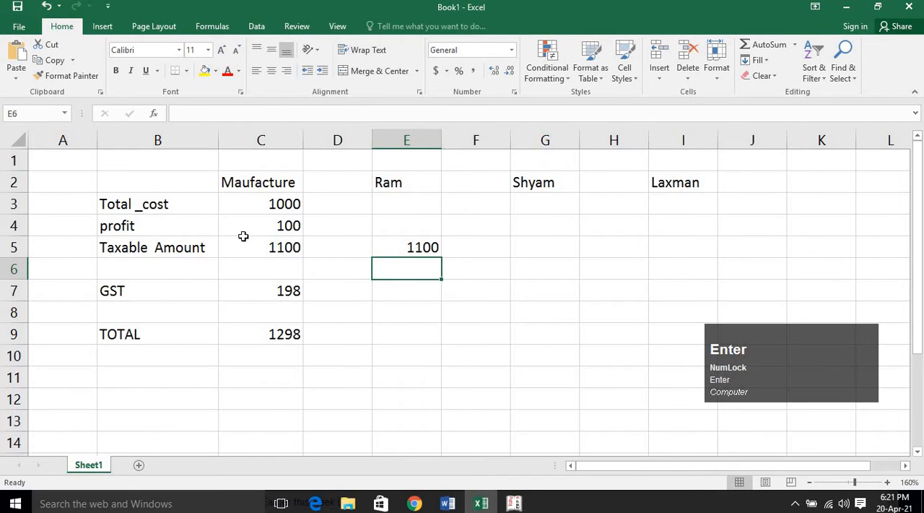
click(327, 187)
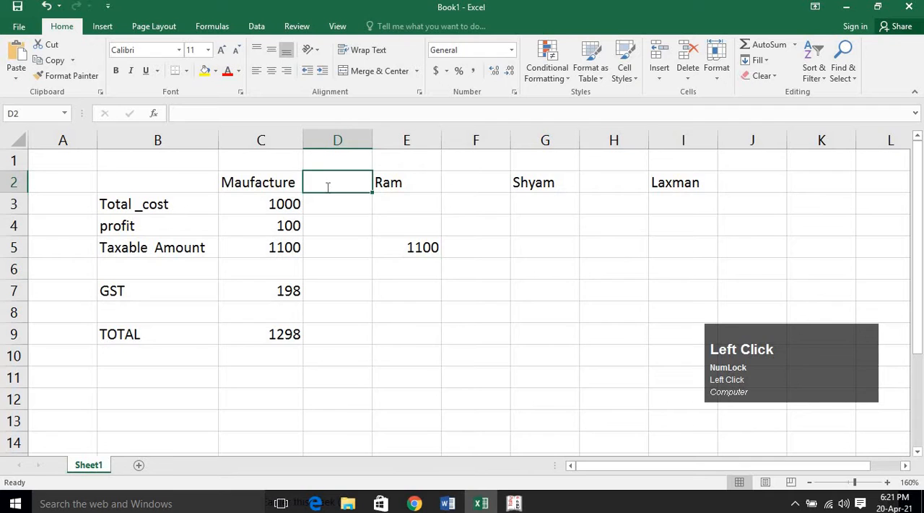
text(-)
click(374, 287)
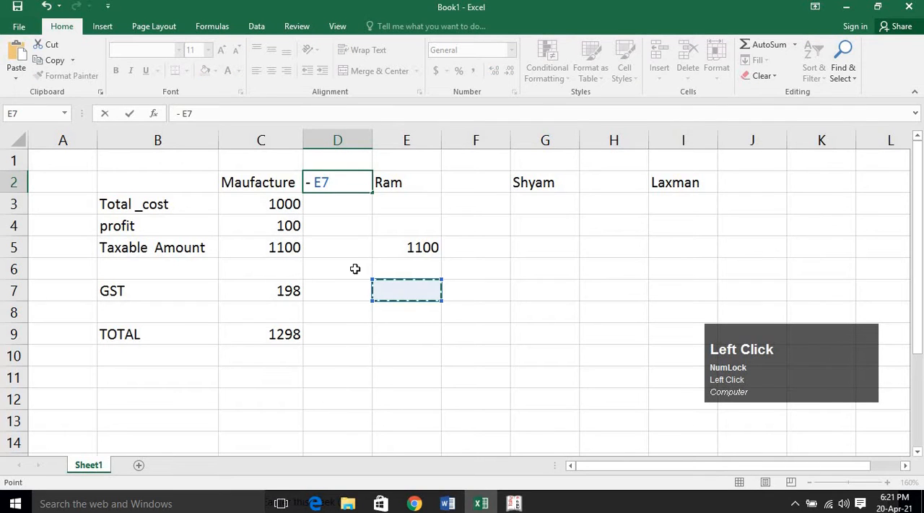
key(Escape)
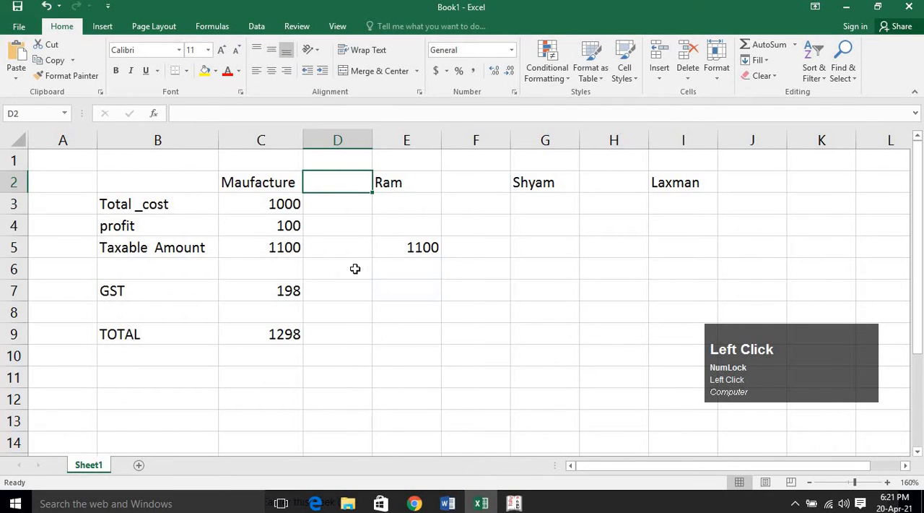
Center the first buyer's taxable amount in cell E5.
click(395, 294)
click(405, 249)
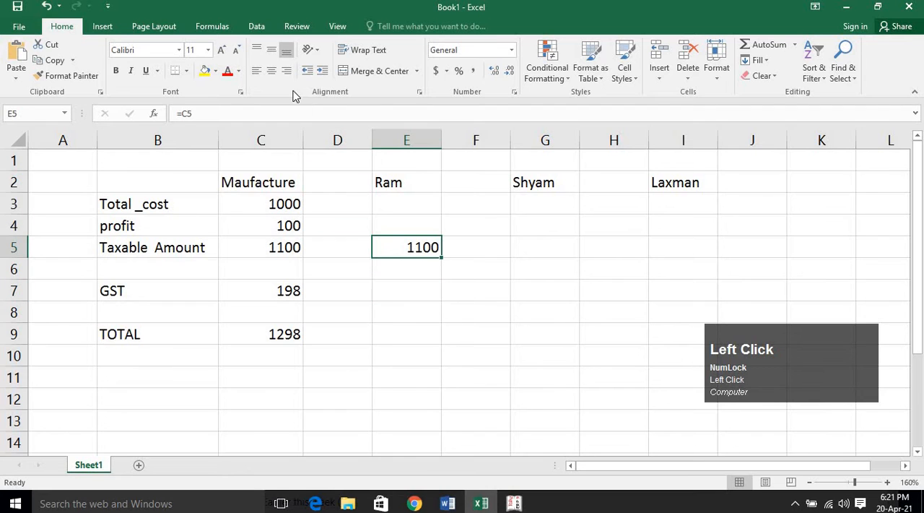
click(274, 70)
Link the first buyer's GST in cell E7 to the manufacturer's GST with the formula =C7.
click(401, 294)
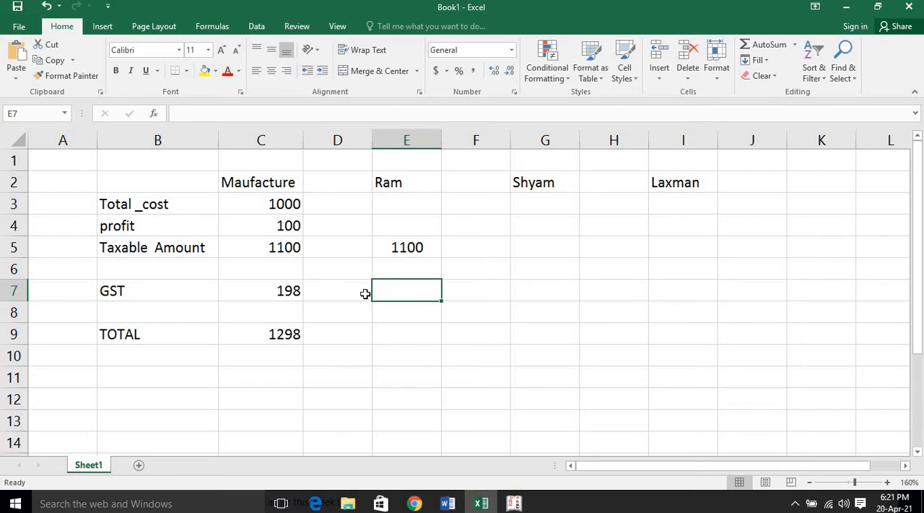
click(279, 293)
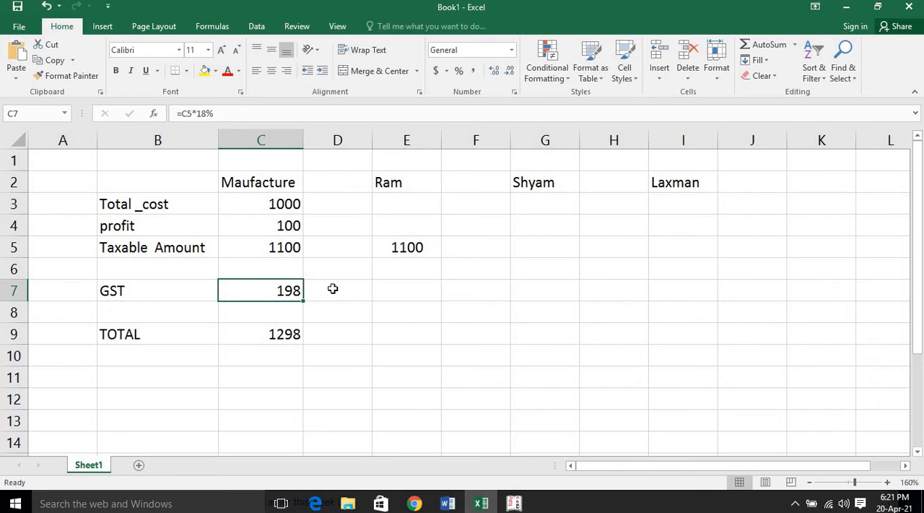
click(422, 294)
text(=)
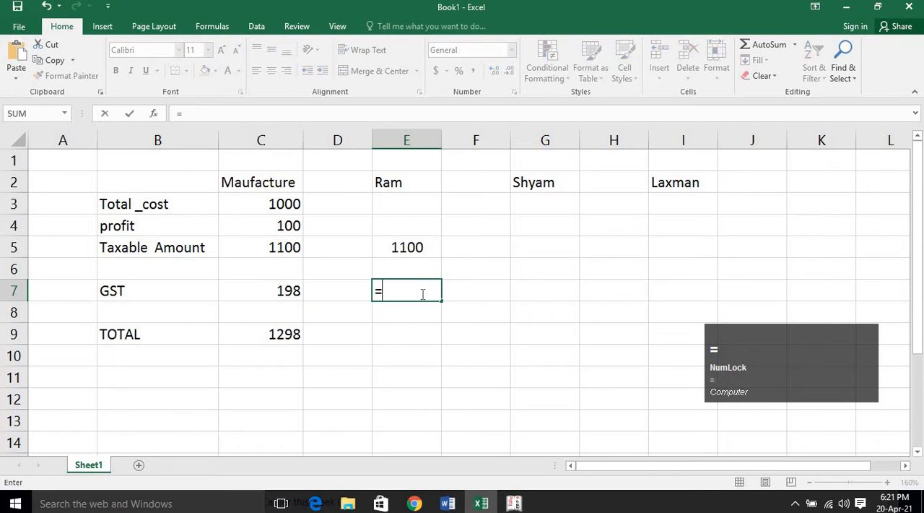
click(254, 294)
key(Return)
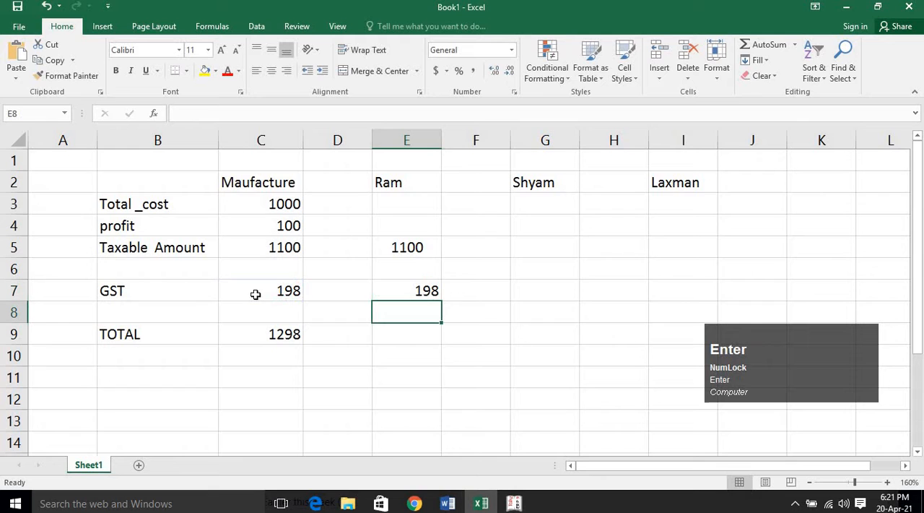
Link the first buyer's total in cell E9 to the manufacturer's total with the formula =C9.
click(407, 340)
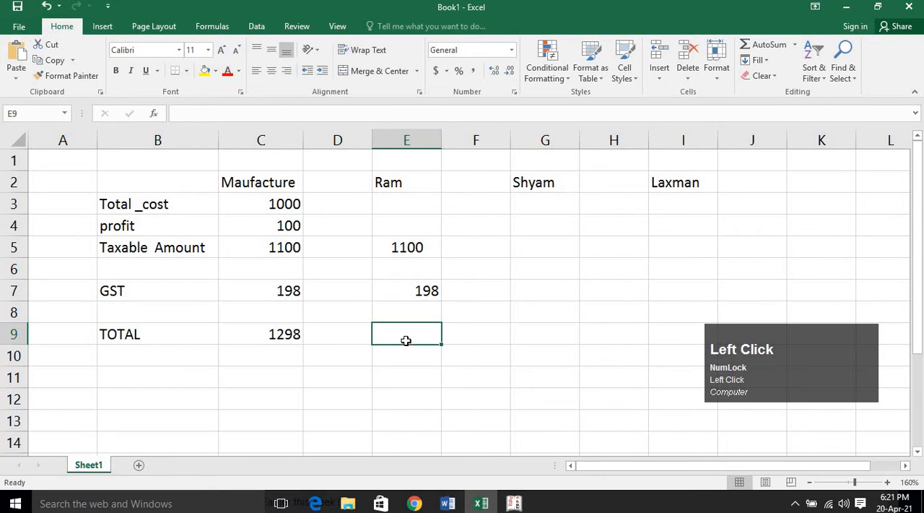
text(=)
click(291, 334)
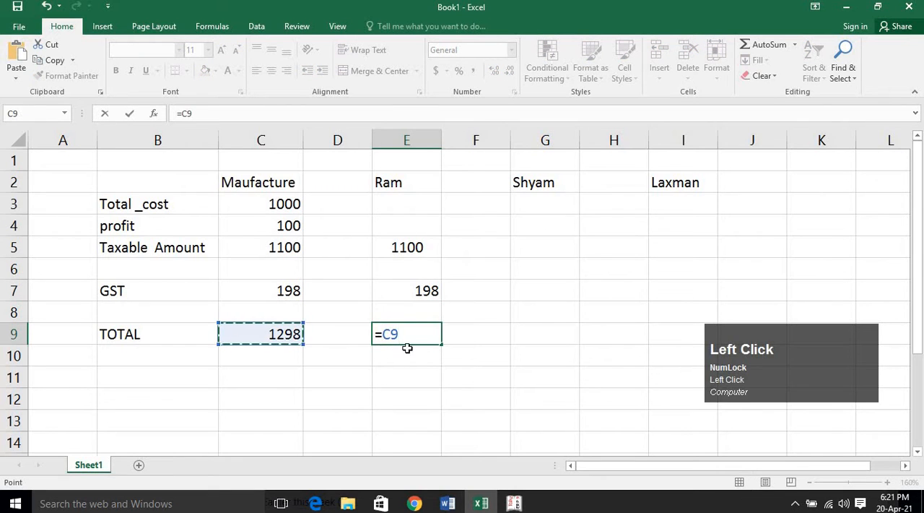
key(Return)
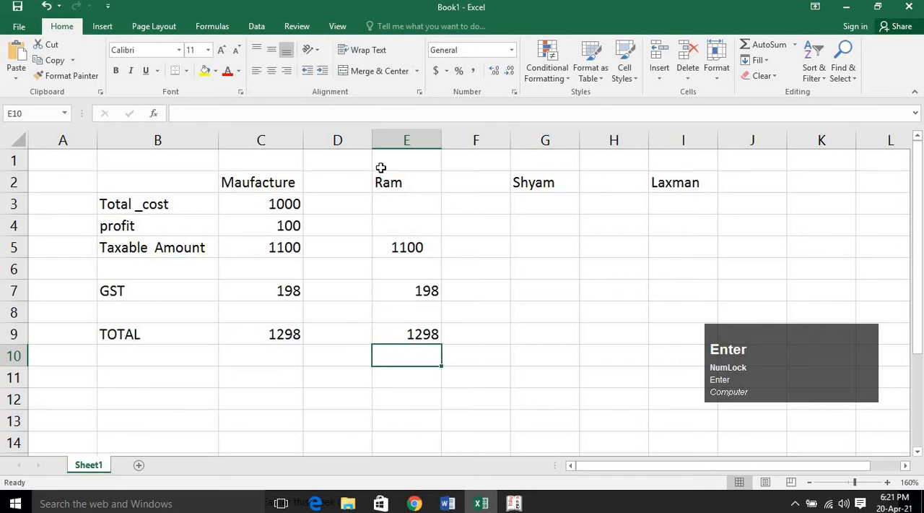
Center all contents of column E, including the first buyer's heading and amounts.
click(392, 136)
click(272, 72)
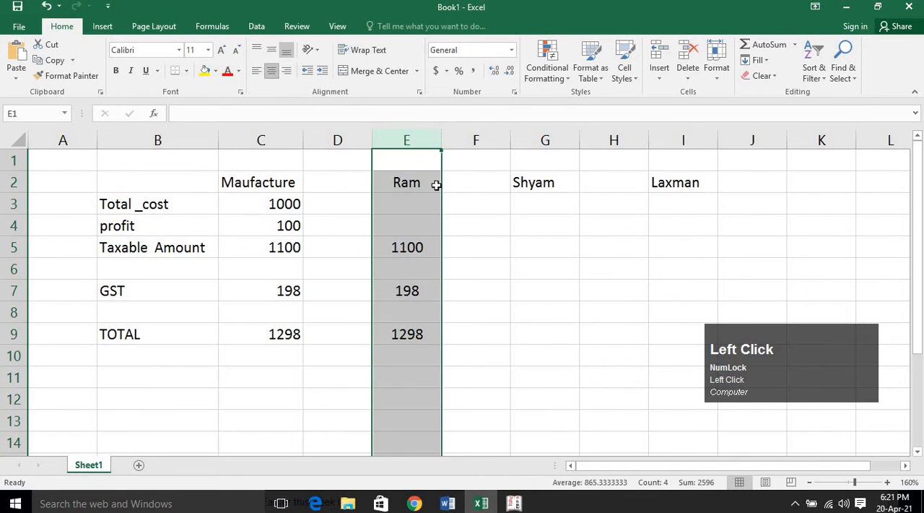
click(449, 227)
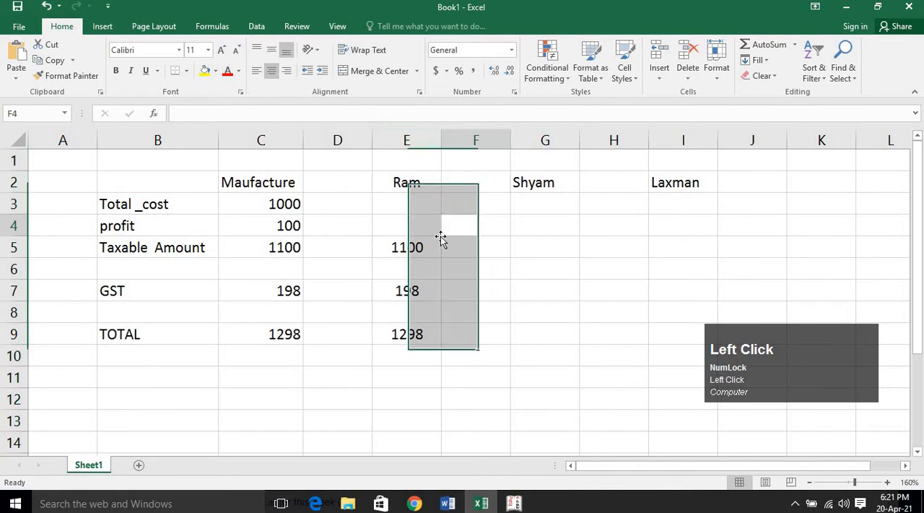
click(426, 163)
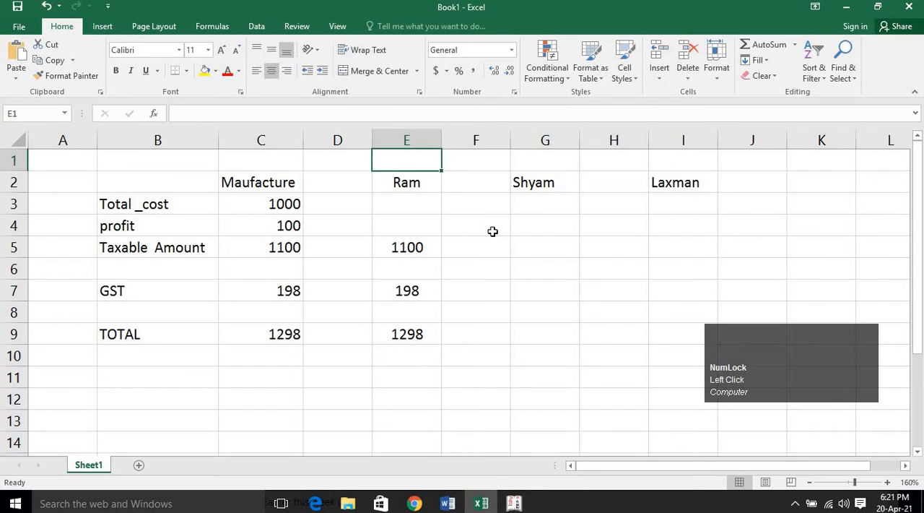
click(424, 208)
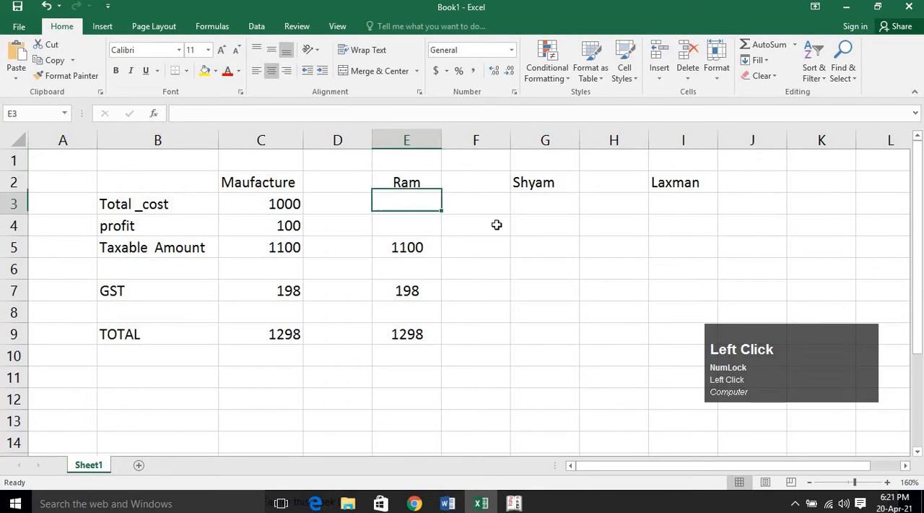
Calculate the second buyer's taxable amount in cell G5 as the first buyer's amount plus 10% profit with =E5+E5*10%.
click(545, 247)
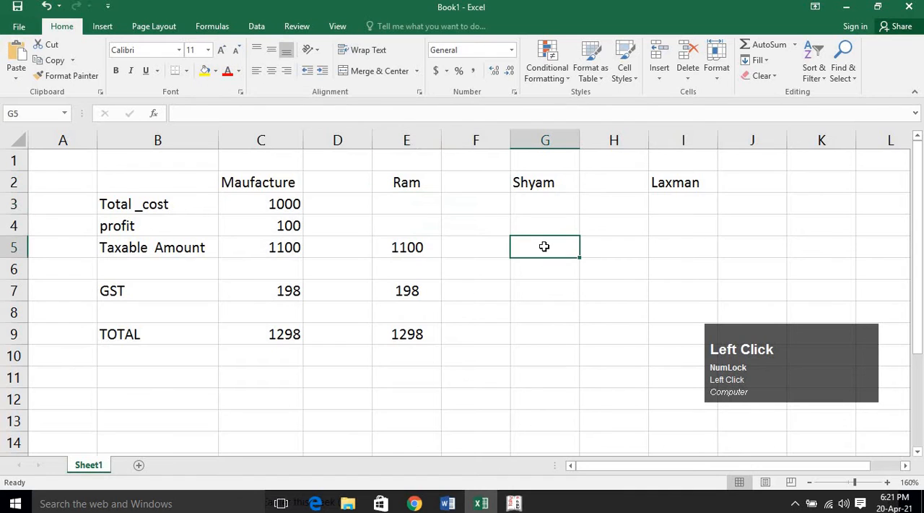
text(=)
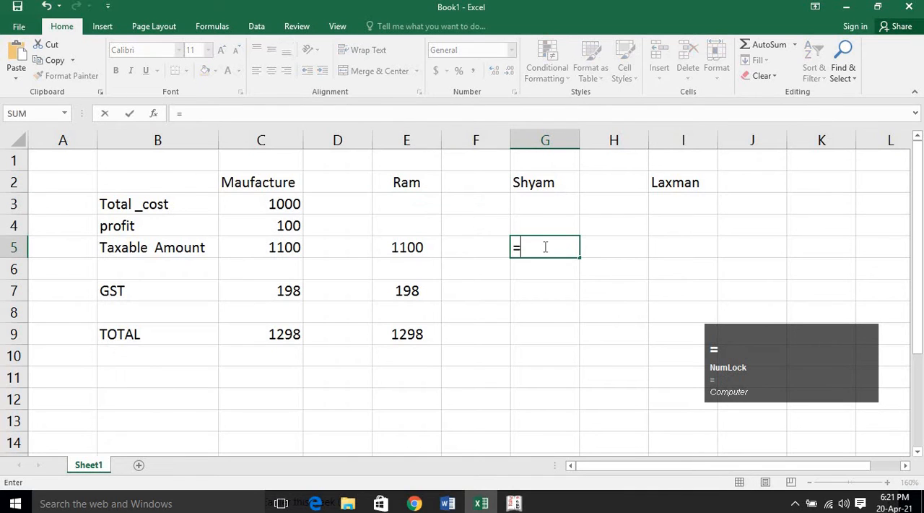
click(399, 248)
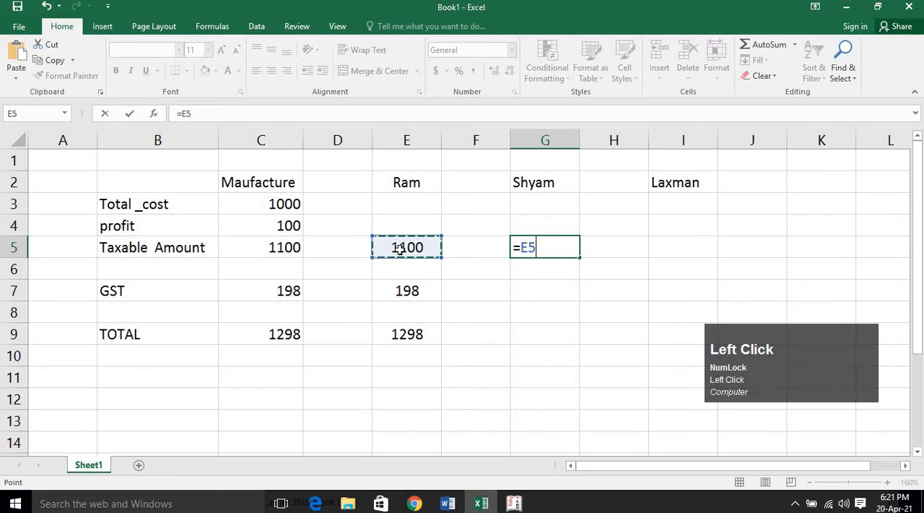
text(+)
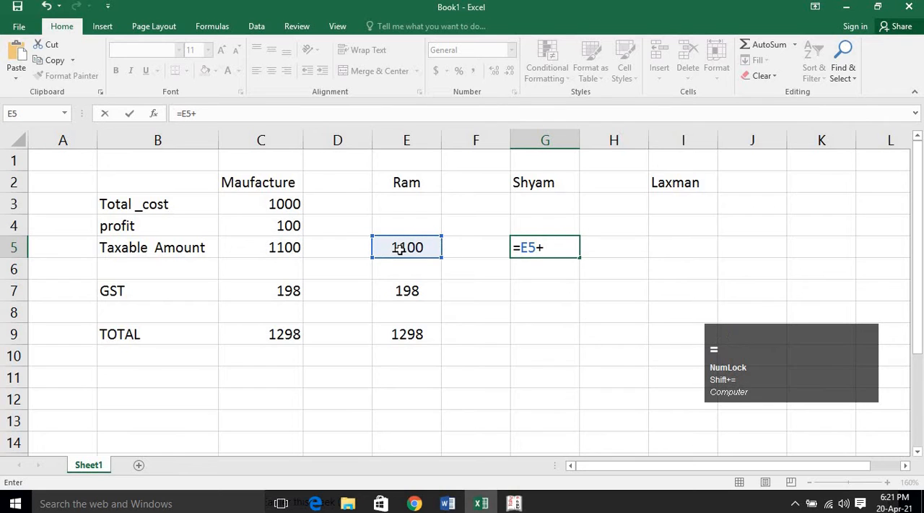
text(100)
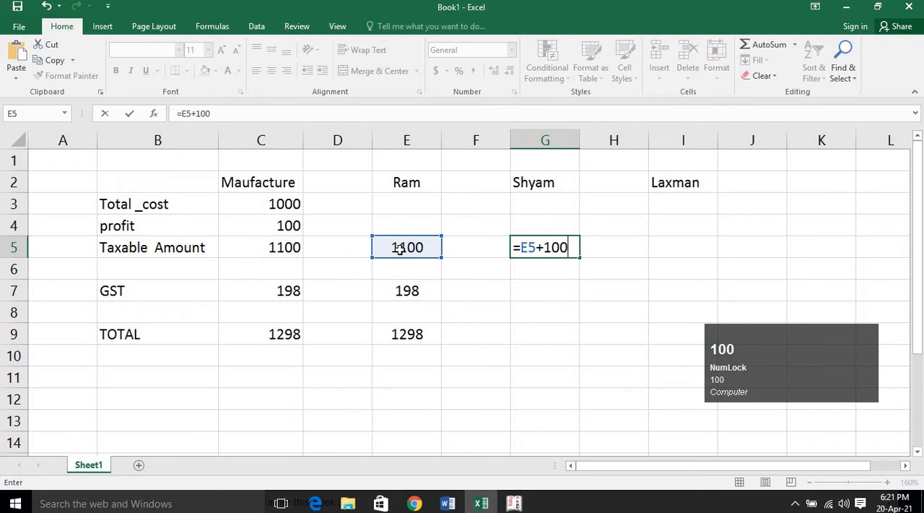
key(BackSpace)
key(BackSpace)
text(100)
key(BackSpace)
key(BackSpace)
key(BackSpace)
key(BackSpace)
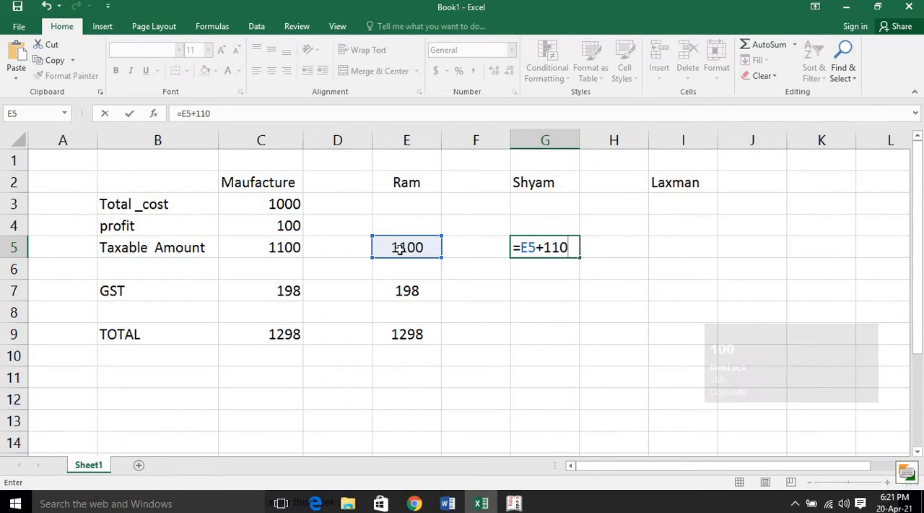
click(400, 249)
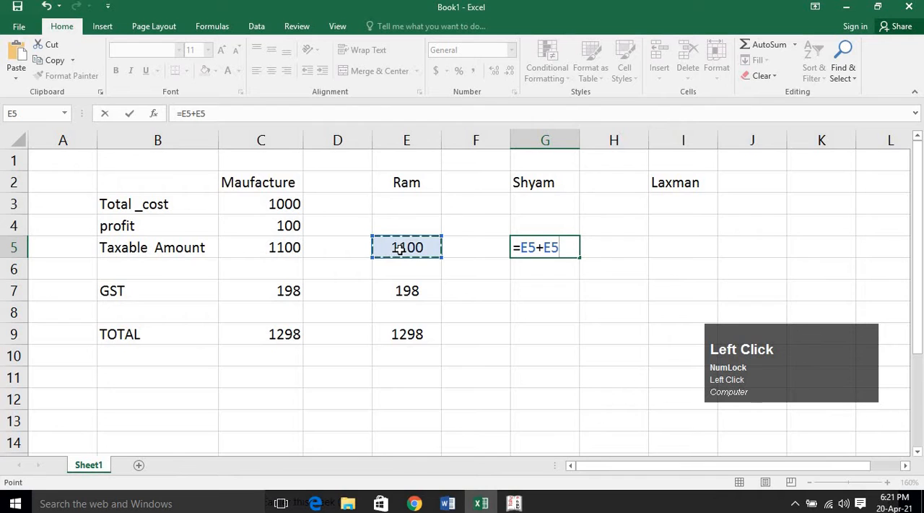
text(*10)
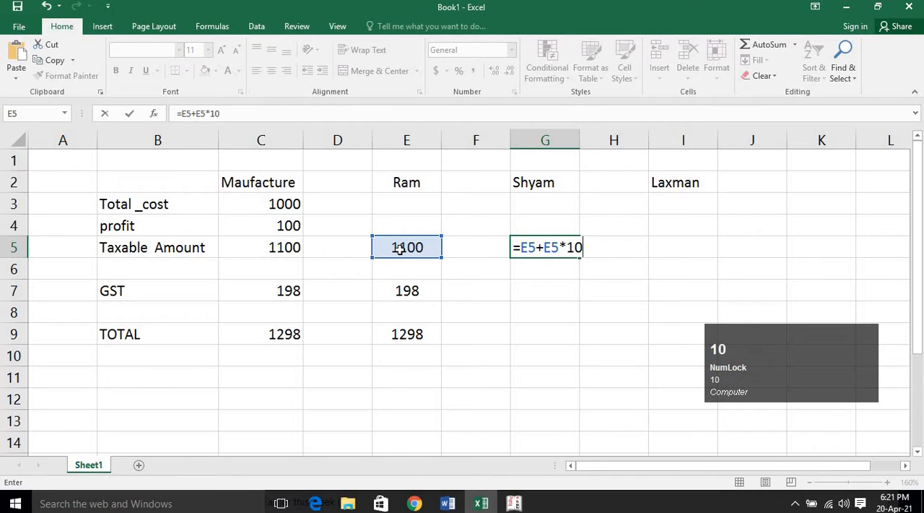
key(Return)
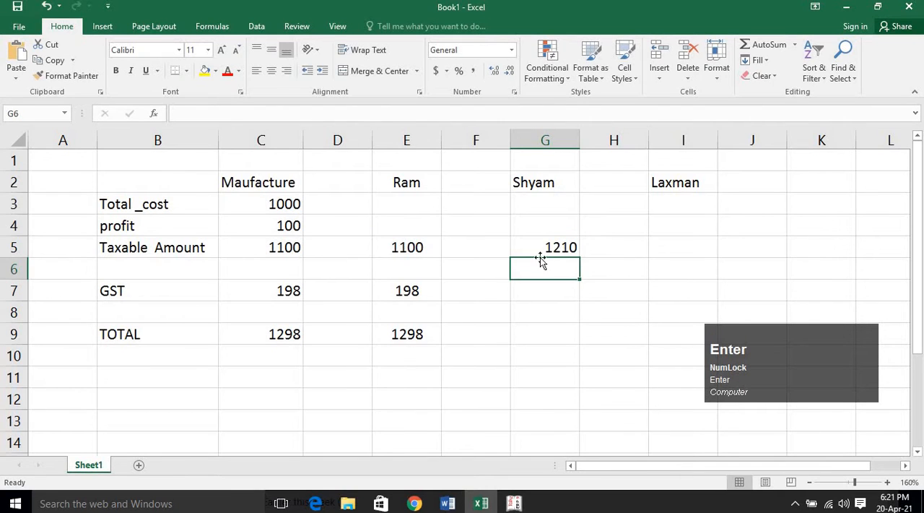
Calculate the second buyer's GST in cell G7 with the formula =G5*18%.
click(551, 247)
click(549, 286)
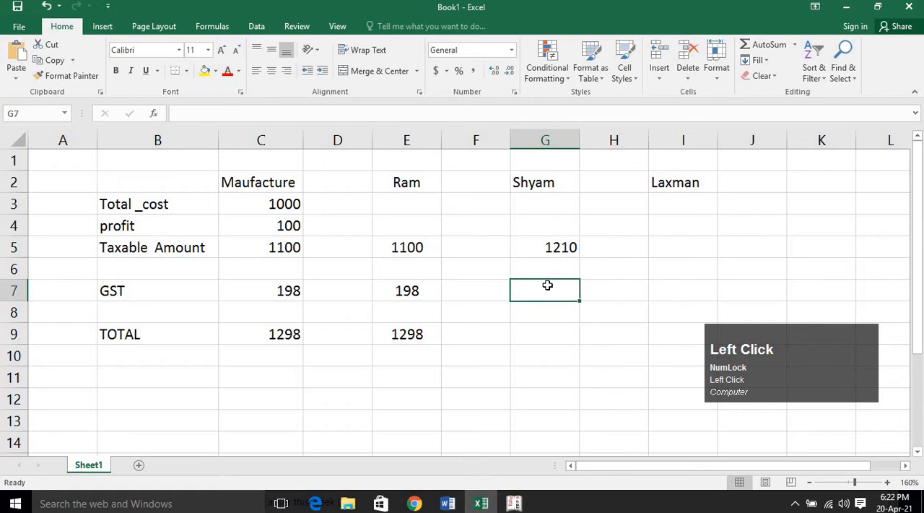
text(=)
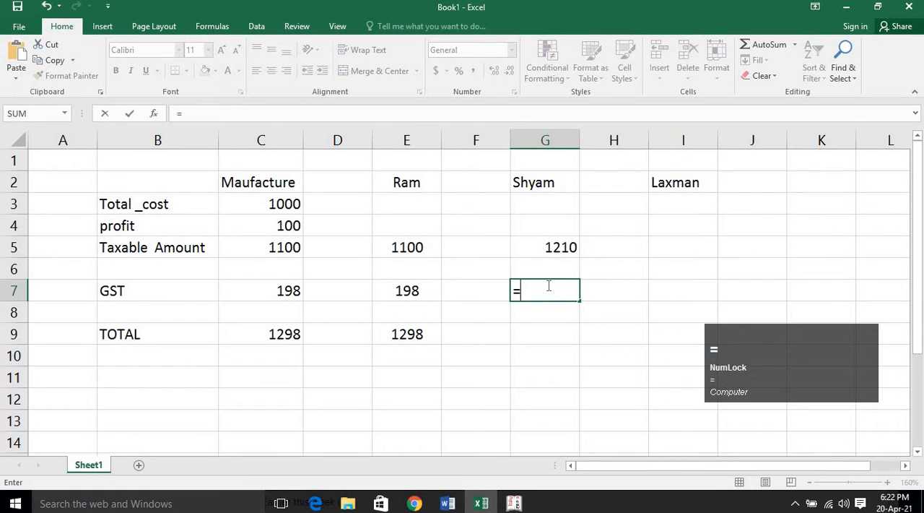
click(560, 252)
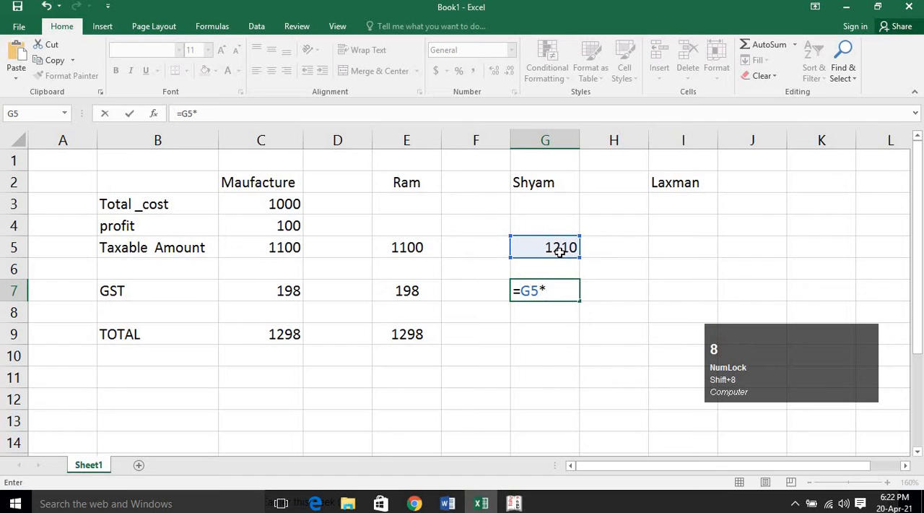
text(18%)
key(Return)
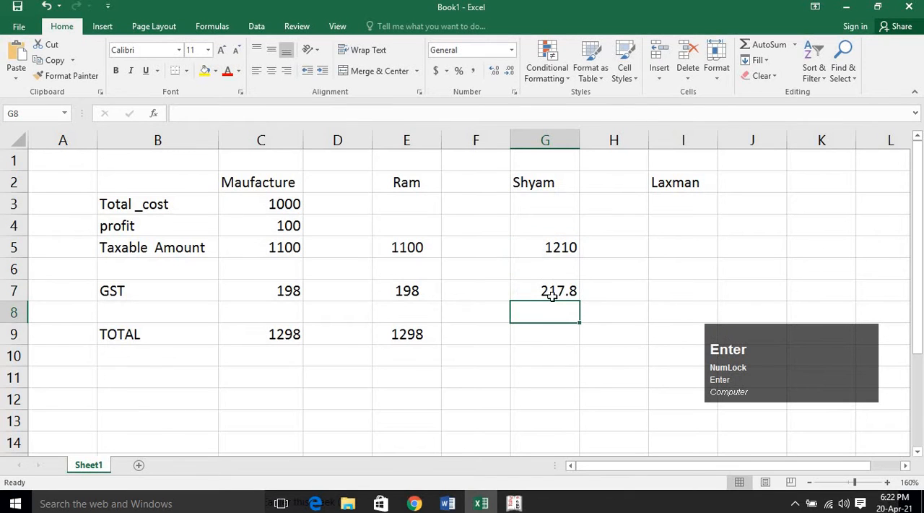
Total the second buyer's taxable amount and GST in cell G9 with the formula =SUM(G5:G7).
click(551, 338)
text(=sum)
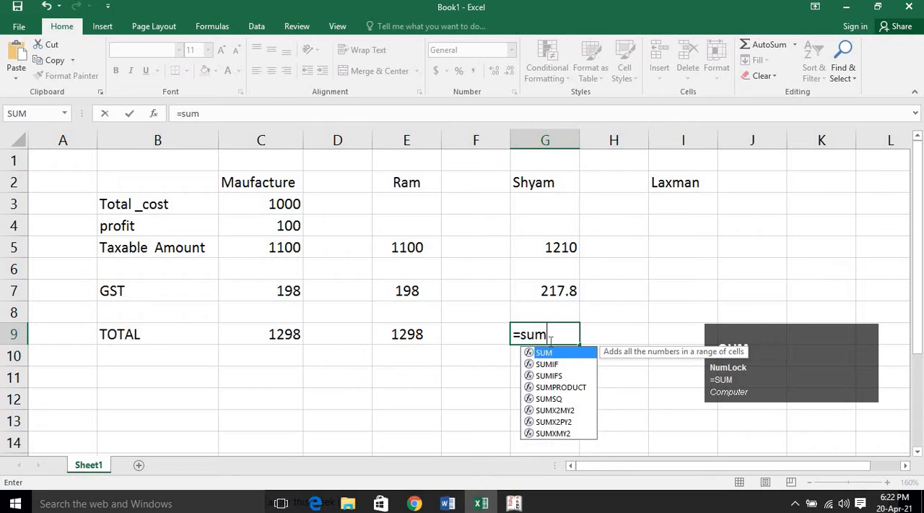
key(Tab)
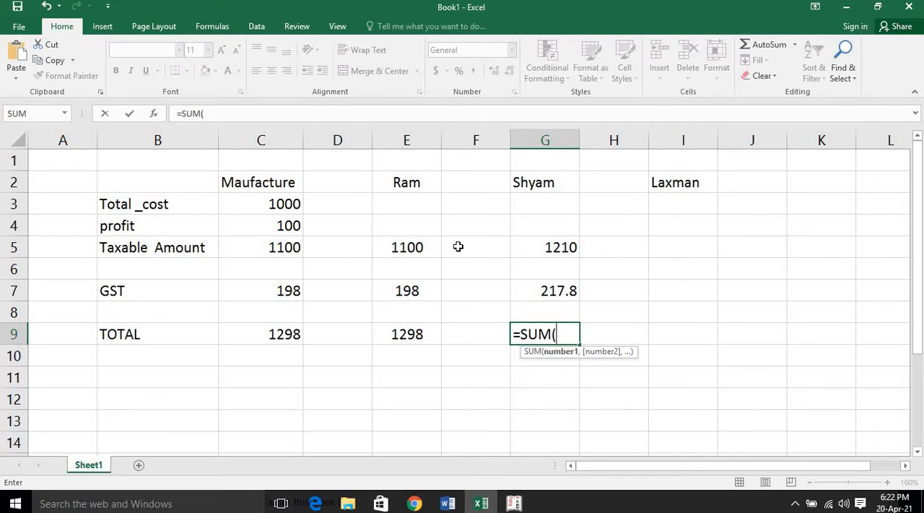
drag(573, 250, 573, 285)
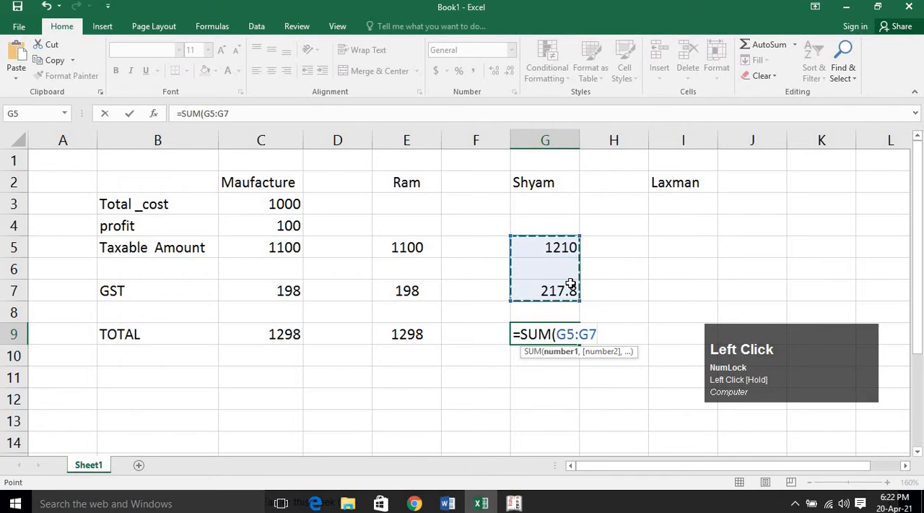
key(Return)
click(557, 334)
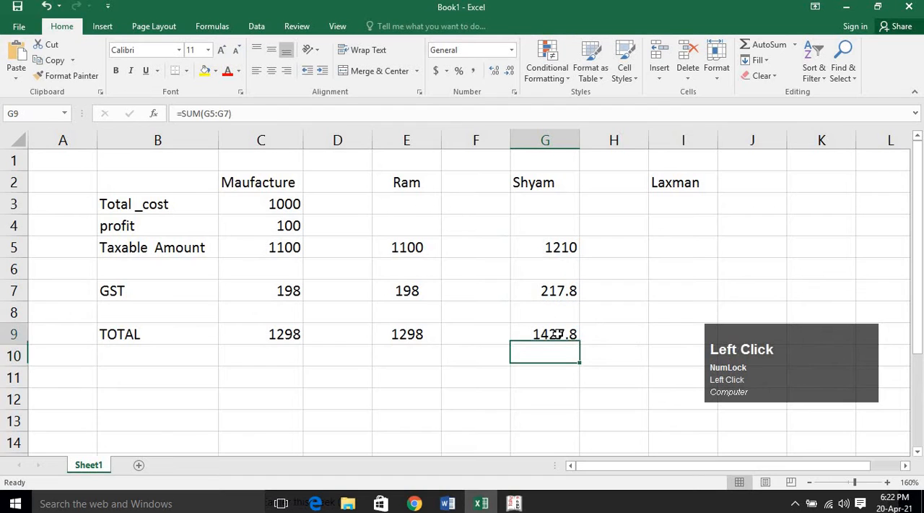
click(406, 185)
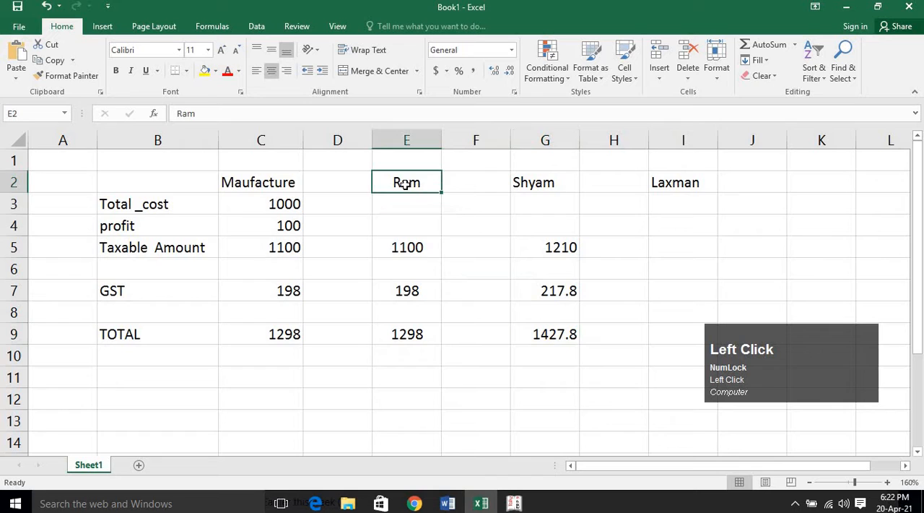
click(564, 182)
click(690, 187)
key(Return)
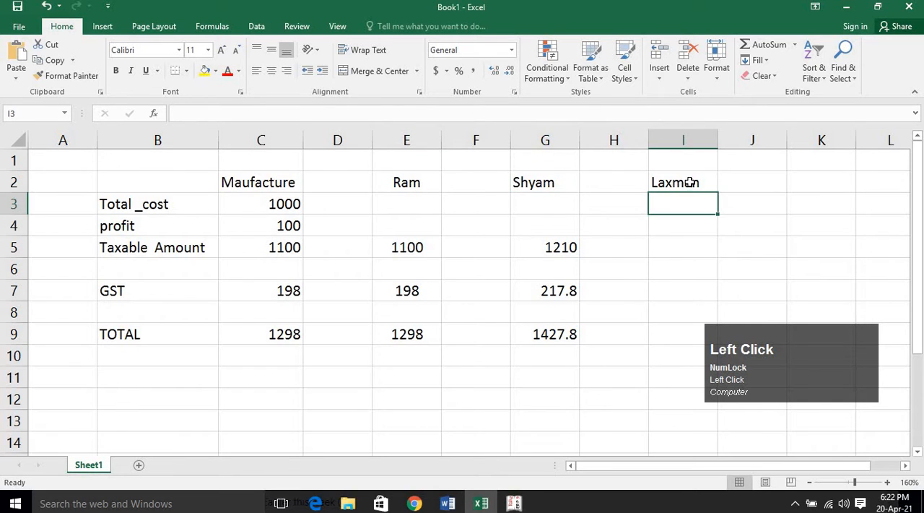
Enter the formula =G5*40% in cell I5 for the third buyer's taxable amount.
click(684, 248)
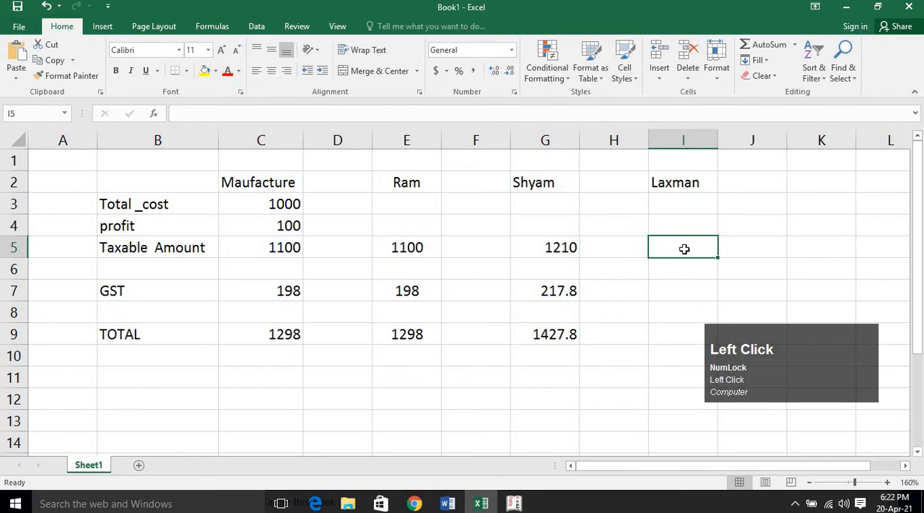
text(=)
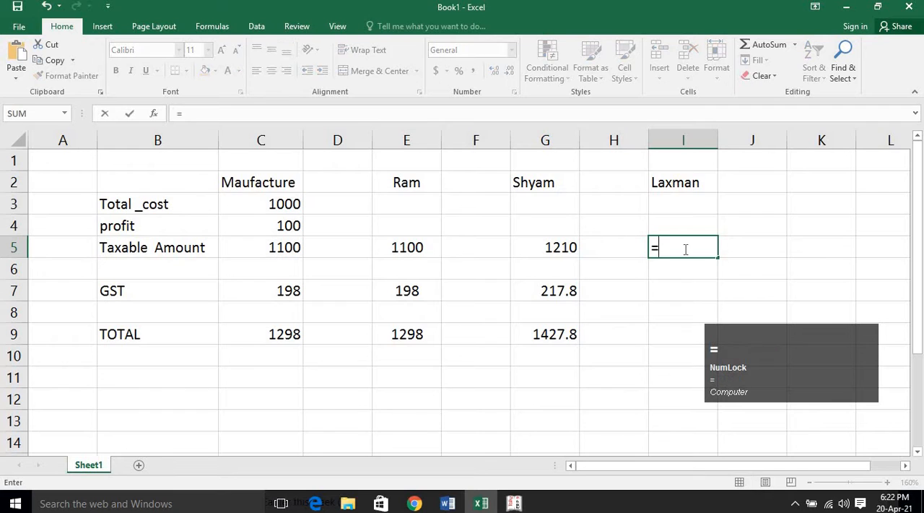
click(563, 248)
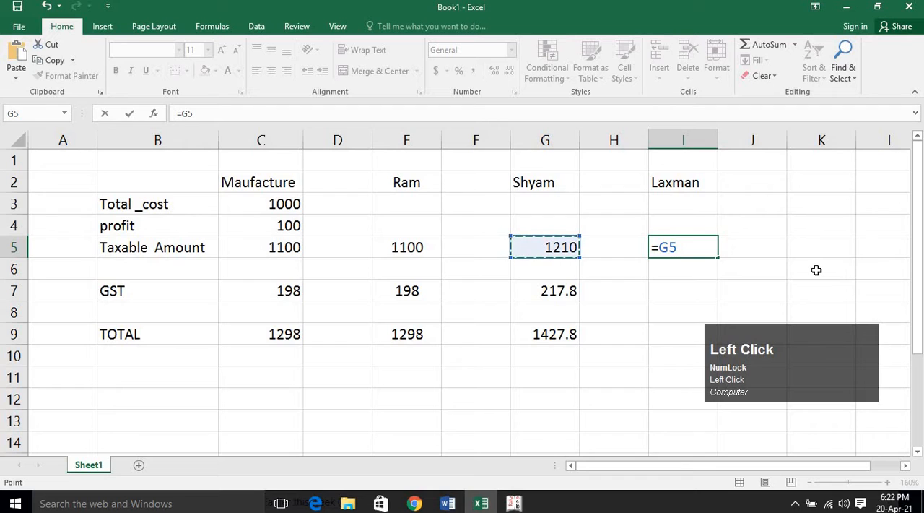
text(*)
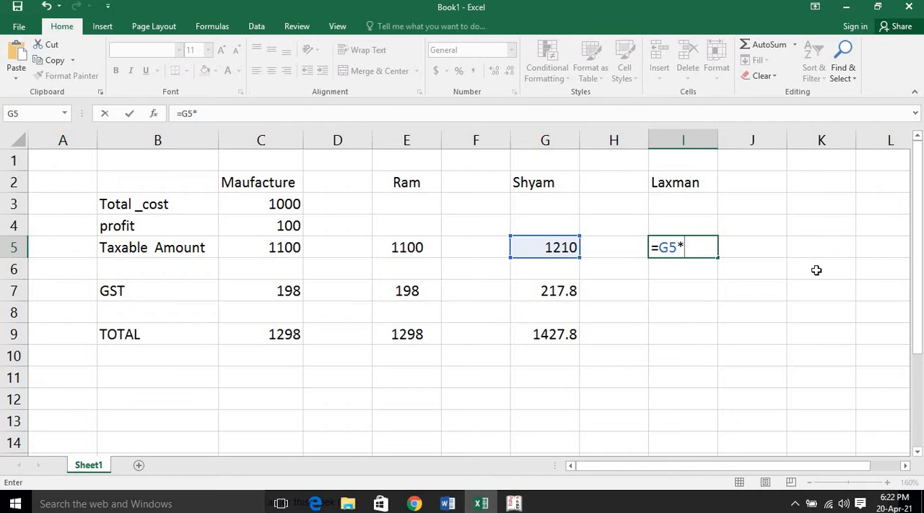
text(40%)
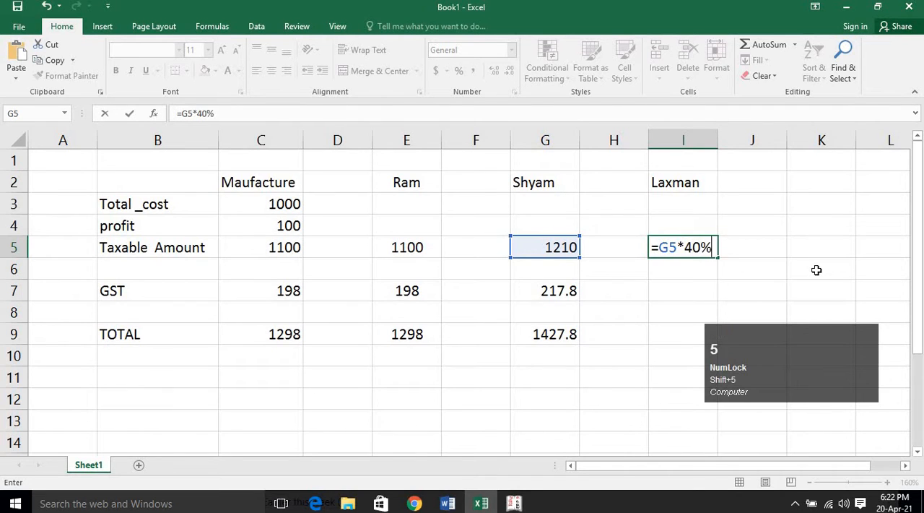
key(Return)
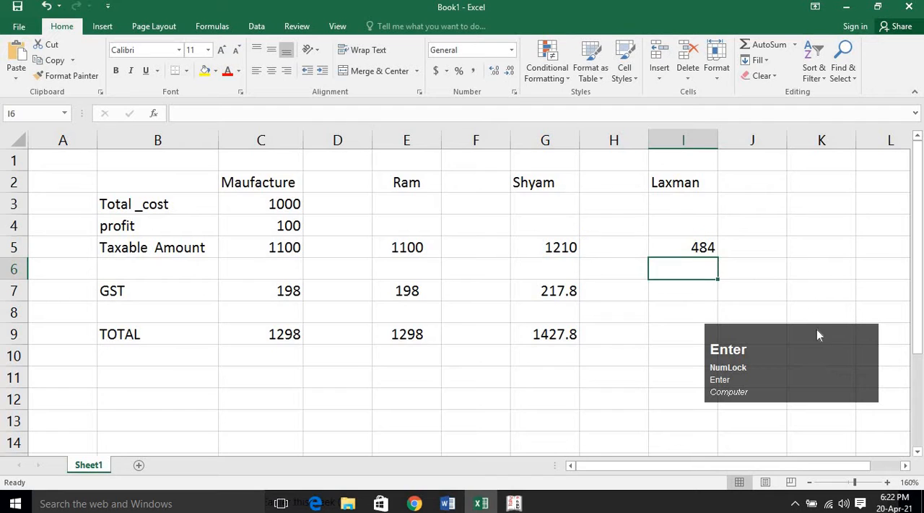
drag(817, 351, 825, 401)
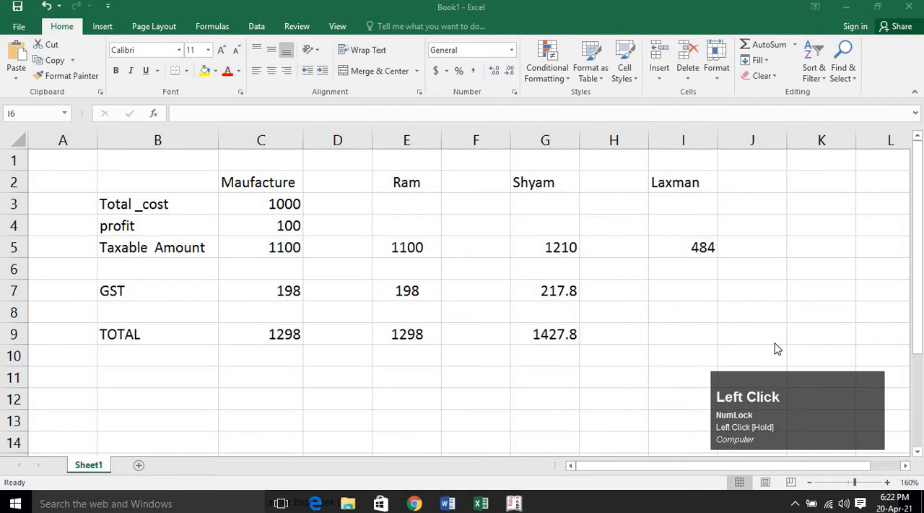
click(692, 266)
click(694, 299)
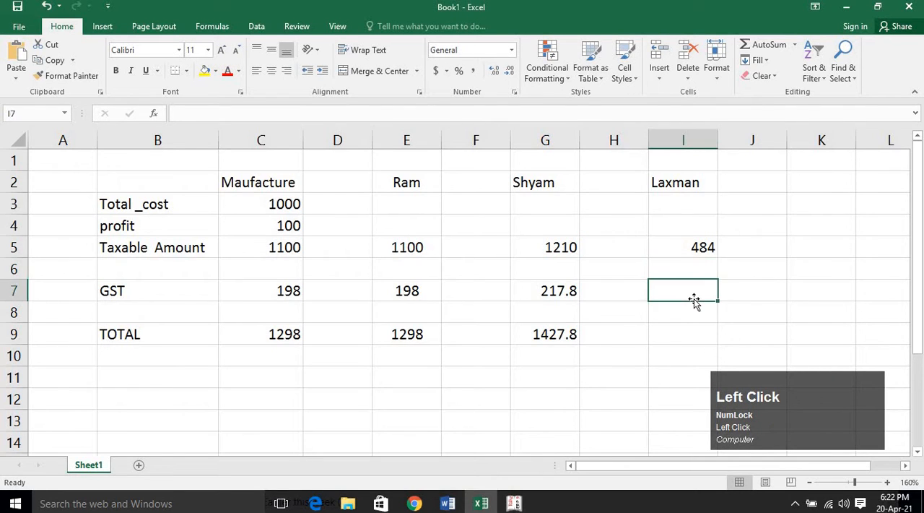
text(=)
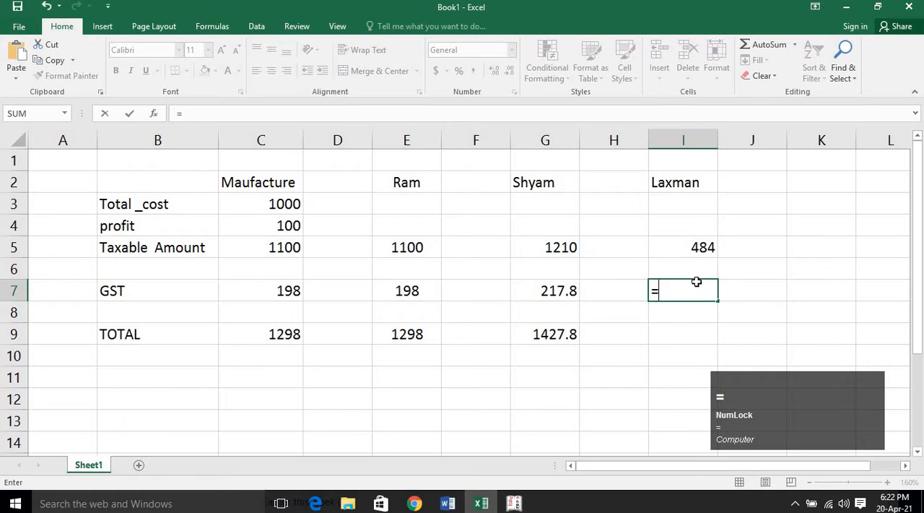
click(699, 251)
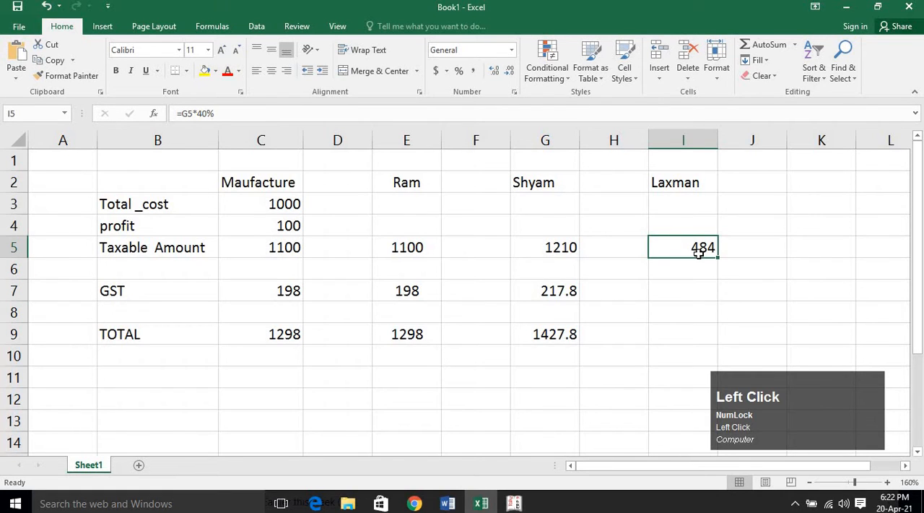
Replace the third buyer's taxable amount in cell I5 with the second buyer's amount plus 40% profit, using =G5+G5*40%.
key(Delete)
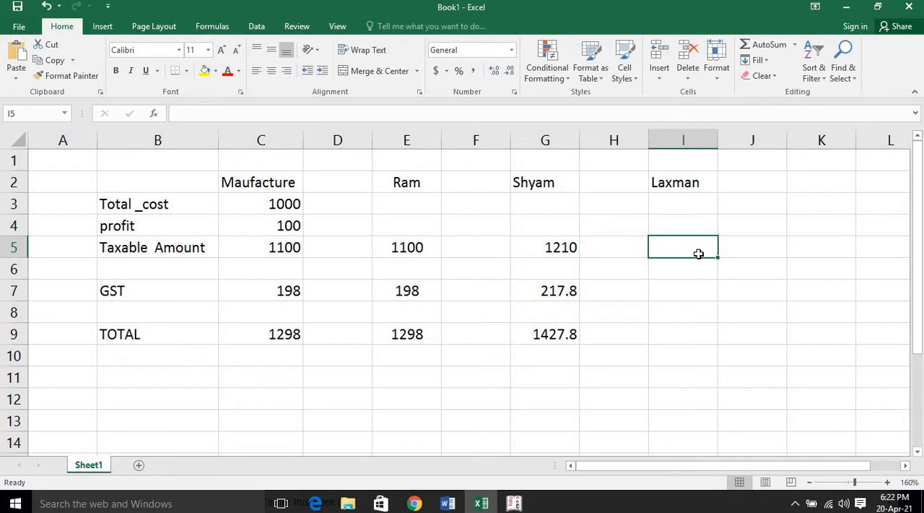
text(=)
click(541, 247)
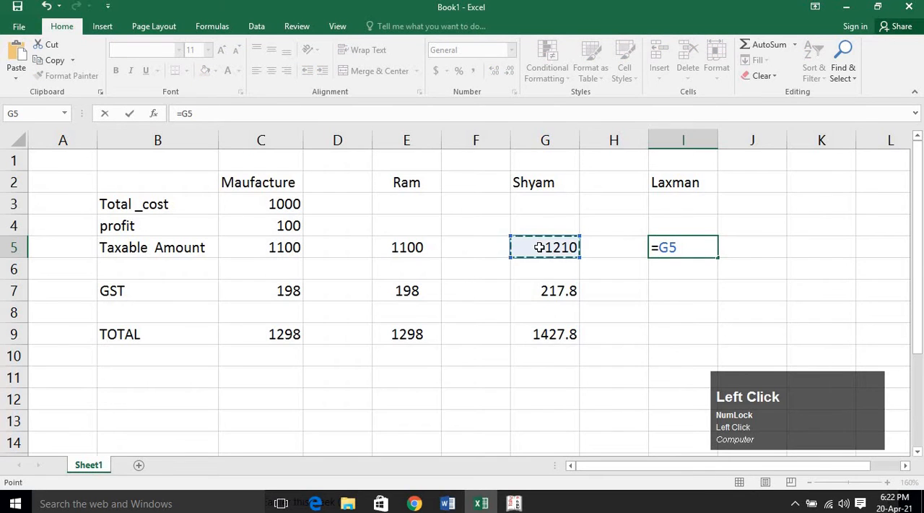
text(+)
click(539, 247)
text(*)
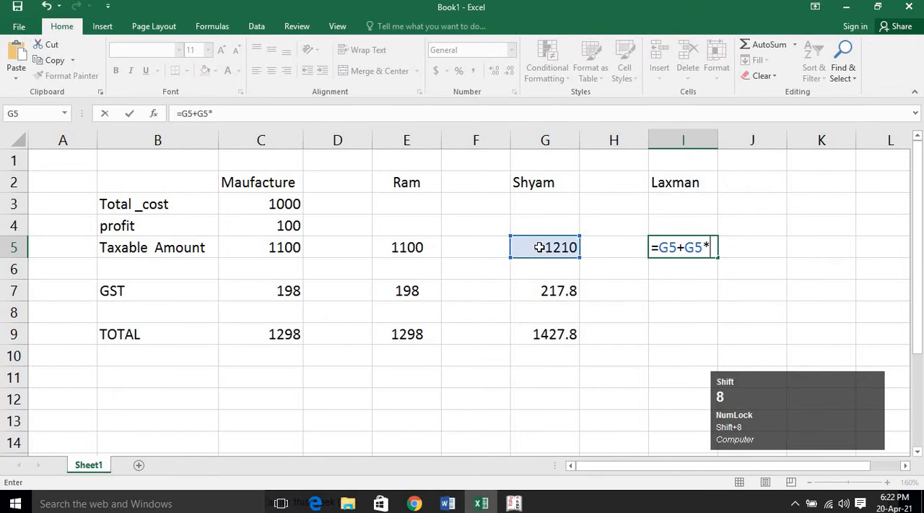
text(40%)
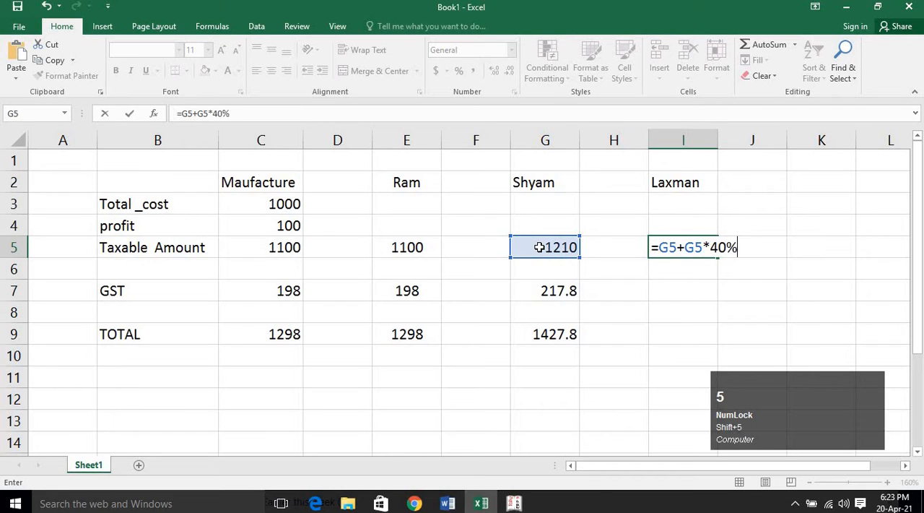
key(Return)
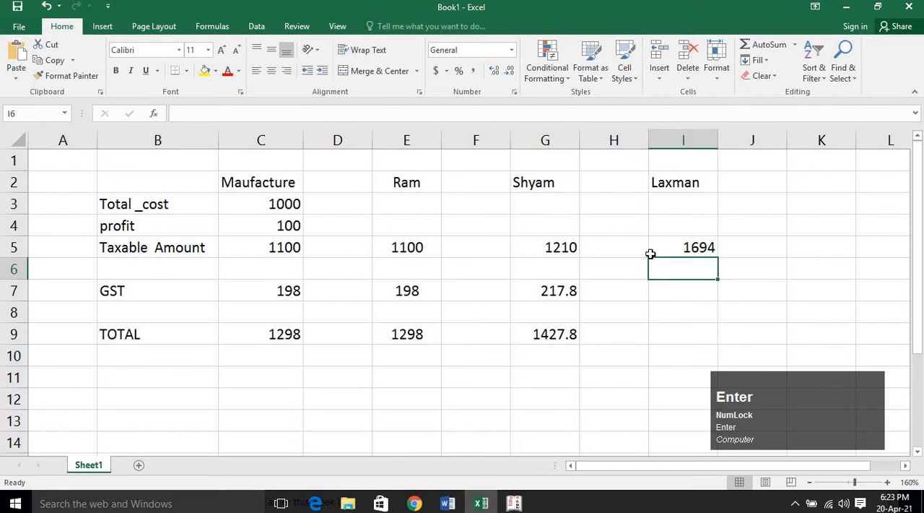
click(660, 247)
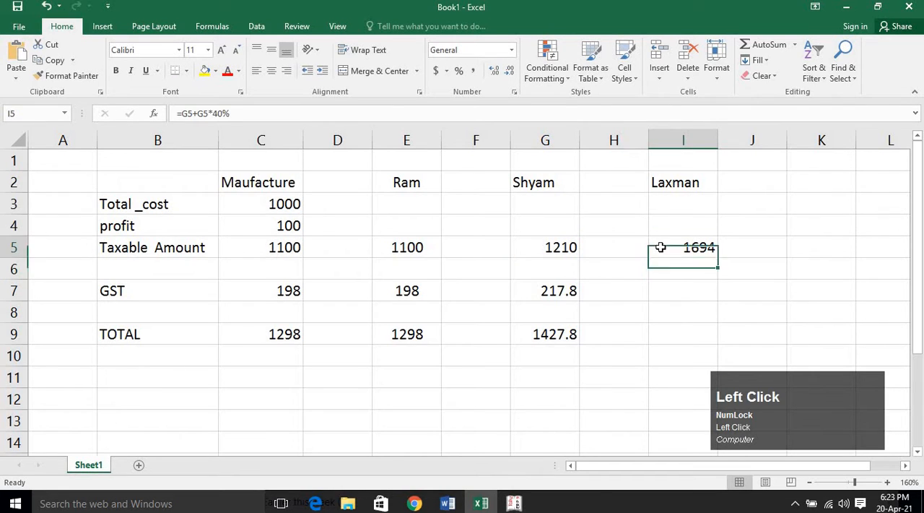
click(546, 247)
Calculate the third buyer's GST in cell I7 with the formula =I5*18%.
click(699, 296)
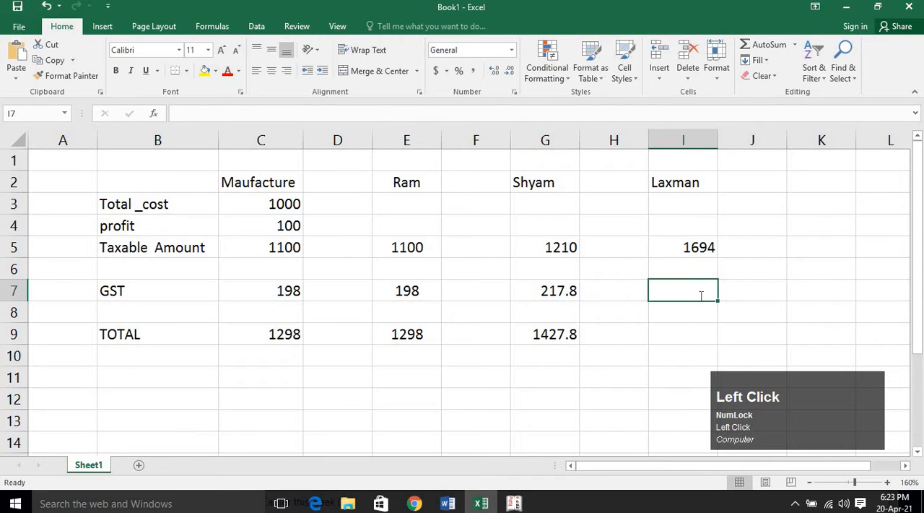
text(=)
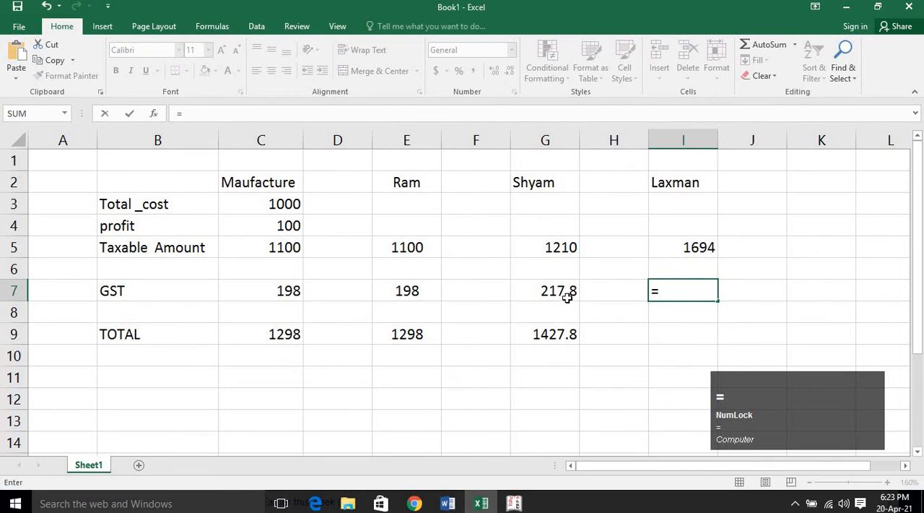
click(676, 247)
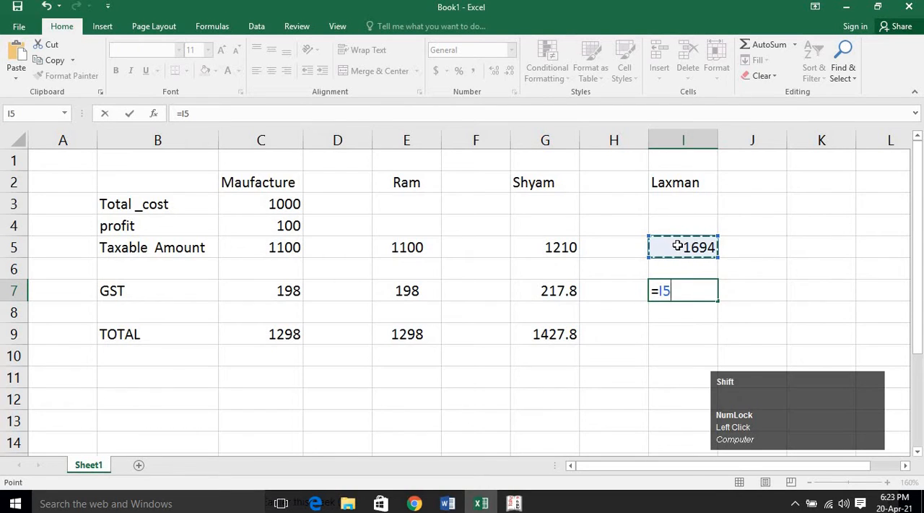
text(*18%)
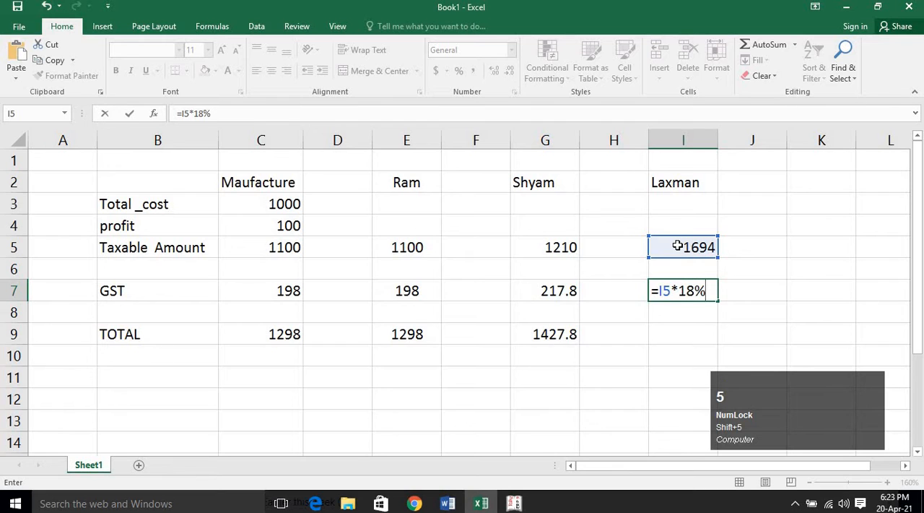
key(Return)
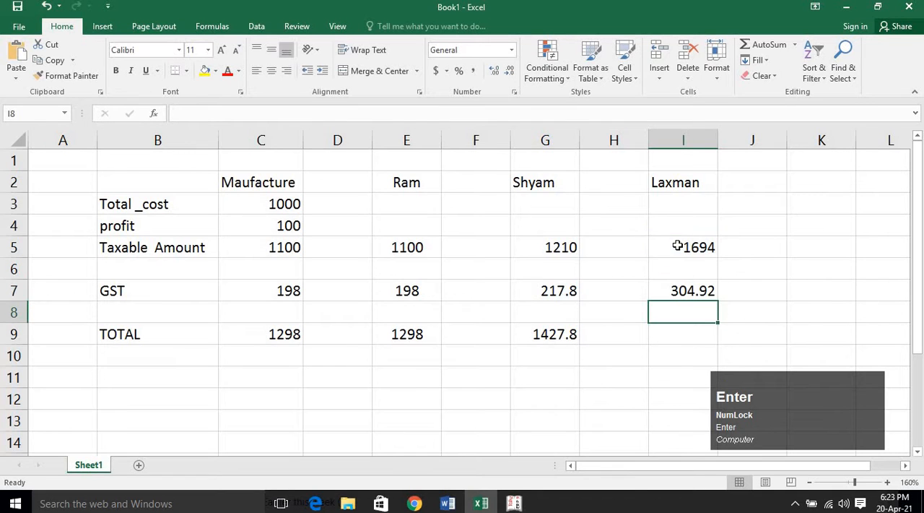
Total the third buyer's taxable amount and GST in cell I9 with the formula =SUM(I4:I7).
click(680, 334)
text(=sum)
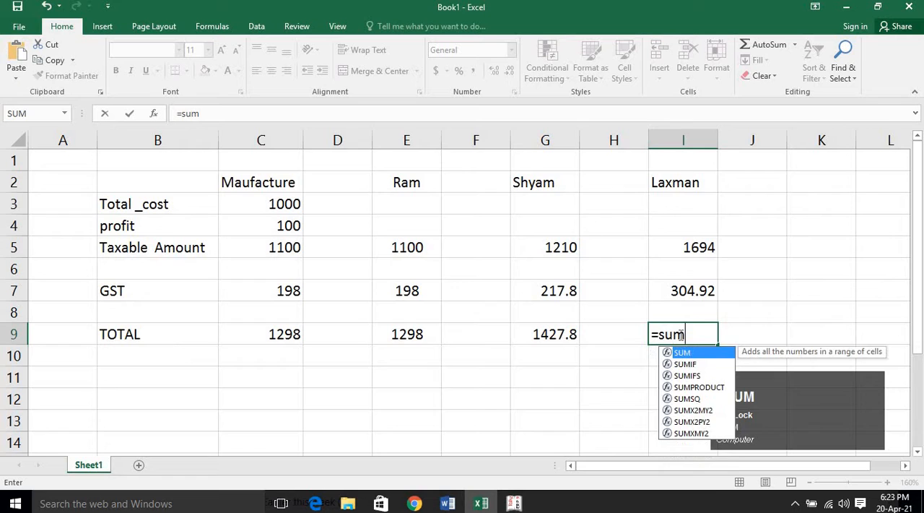
key(Tab)
drag(689, 230, 681, 292)
key(Return)
click(704, 332)
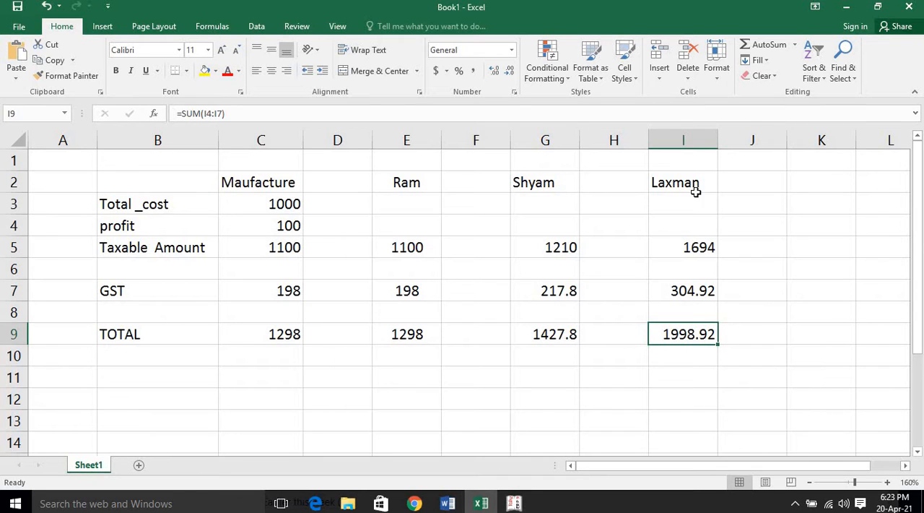
Label the third buyer as "Shopkeeper" in cell I1, above the buyer's name.
click(695, 167)
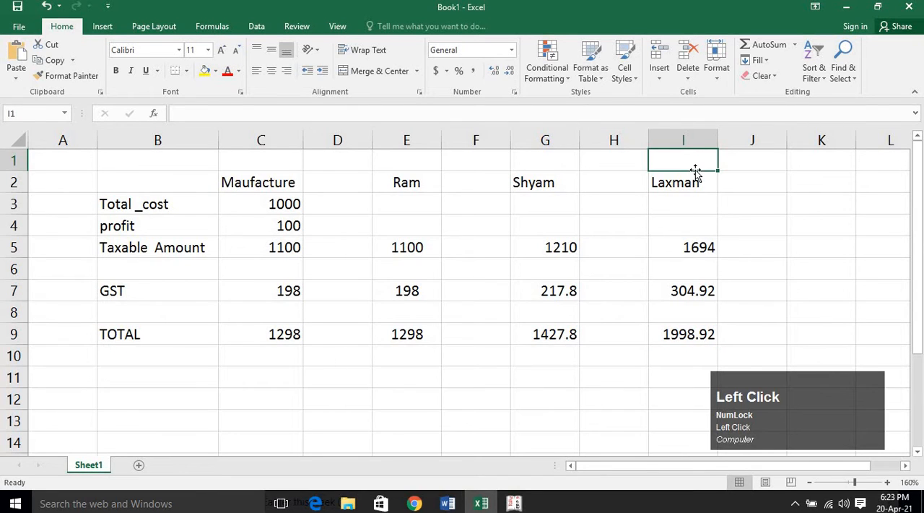
text(S)
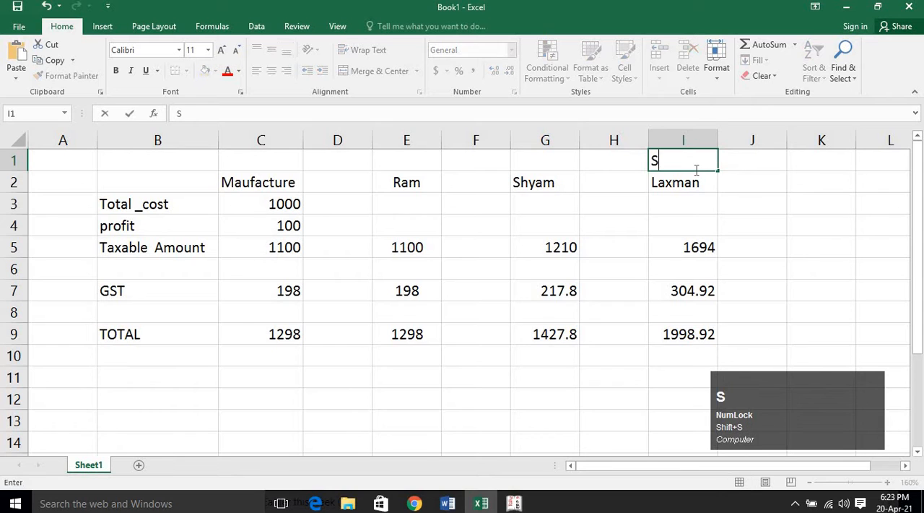
text(hop)
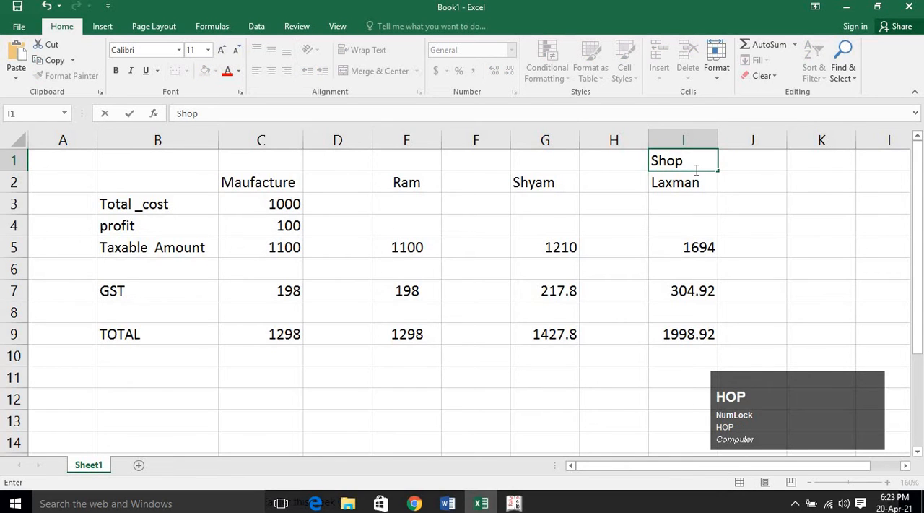
text(keepter)
key(Return)
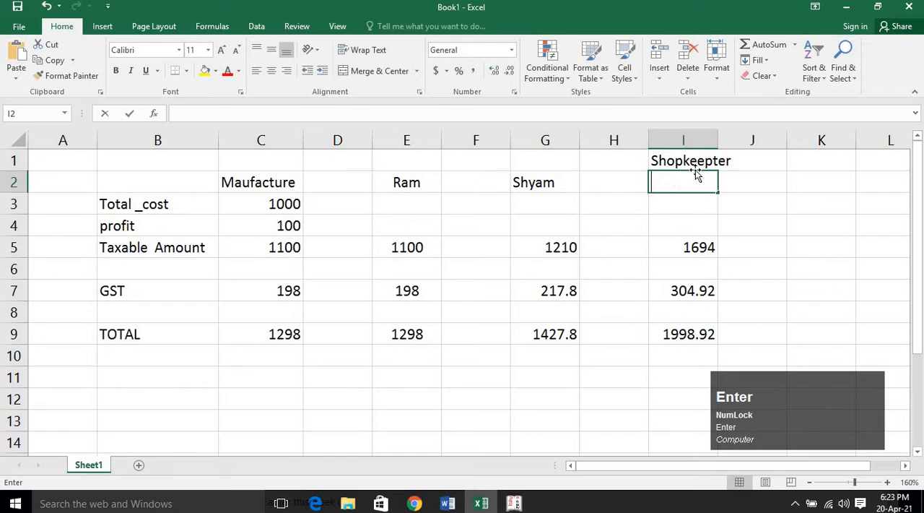
text(Laxman)
key(Up)
key(F2)
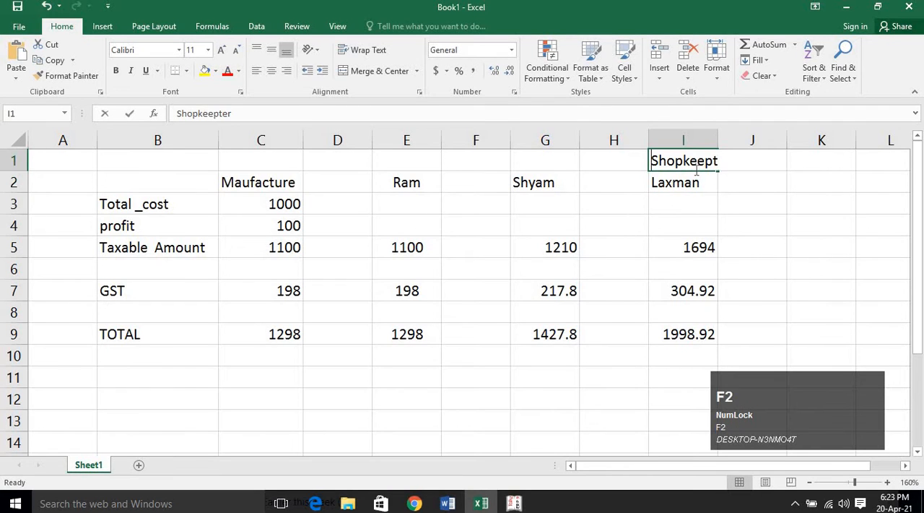
key(BackSpace)
key(BackSpace)
key(BackSpace)
text(er)
key(Return)
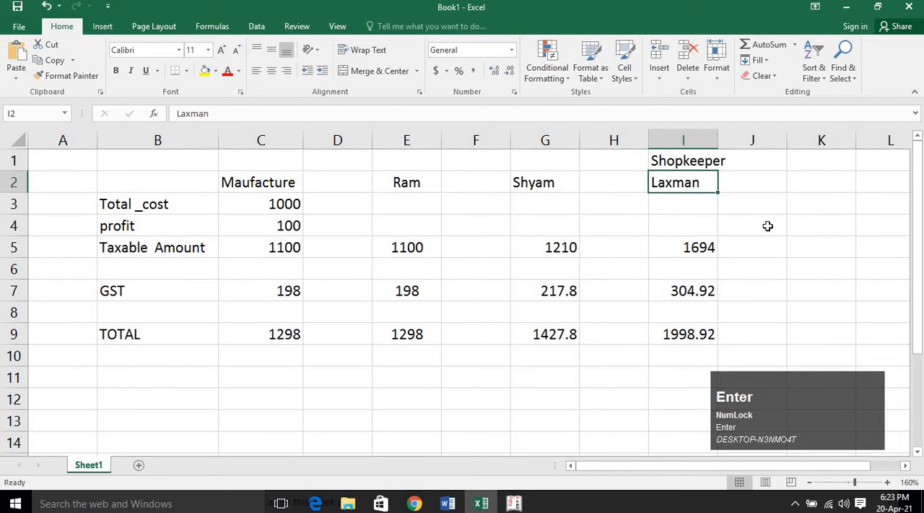
Review the third buyer's total and compare the GST amounts of the three buyers in row 7.
click(704, 335)
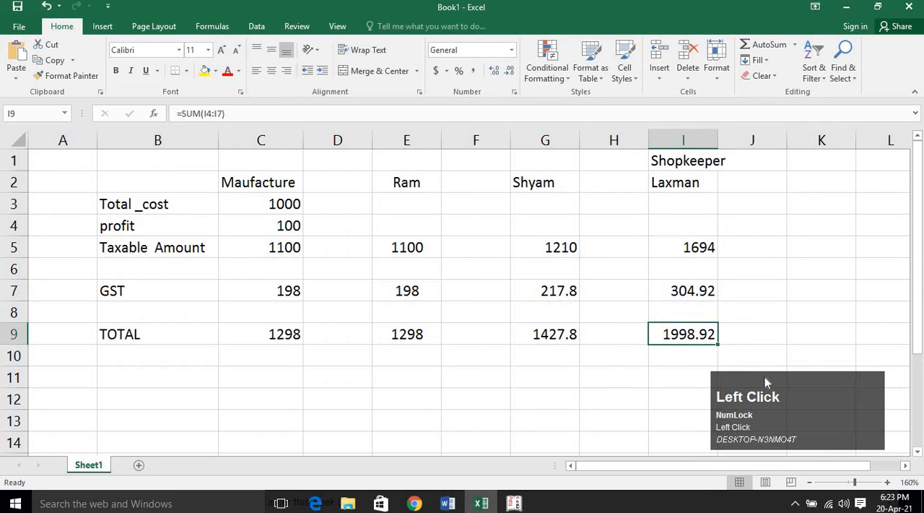
click(409, 291)
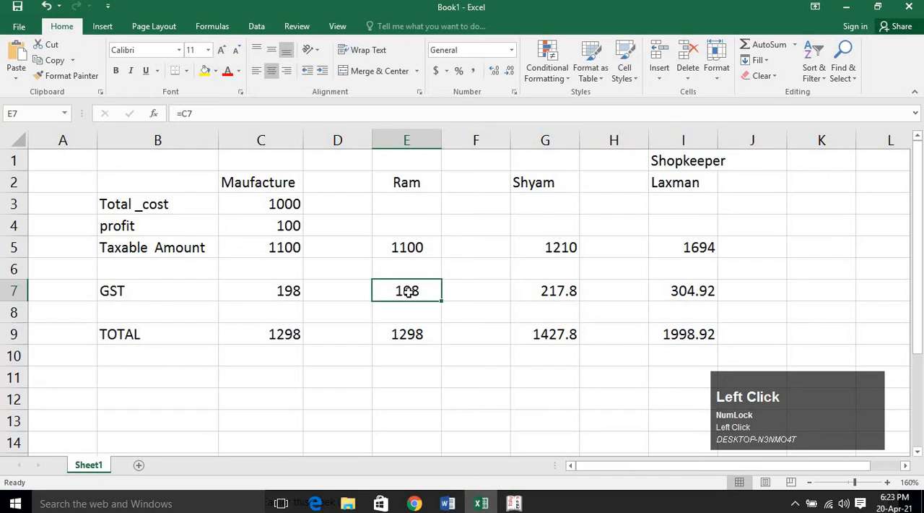
click(711, 291)
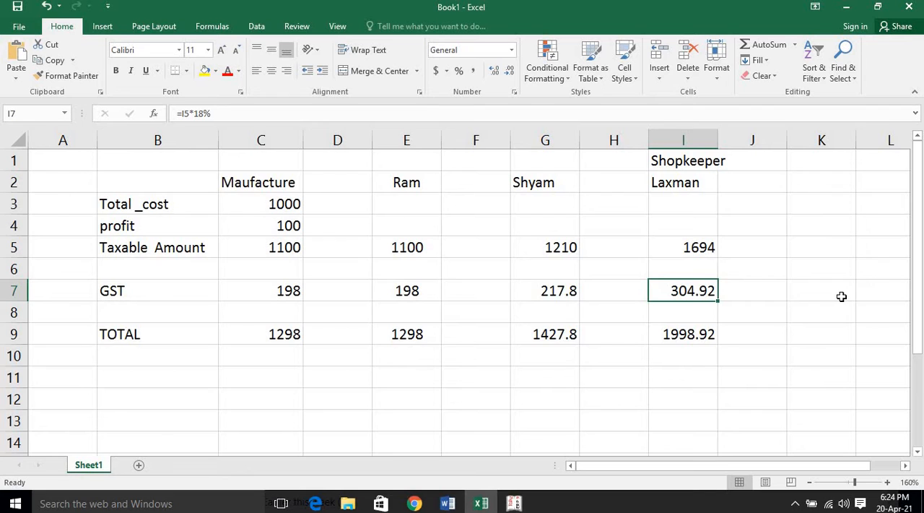
click(425, 282)
click(525, 282)
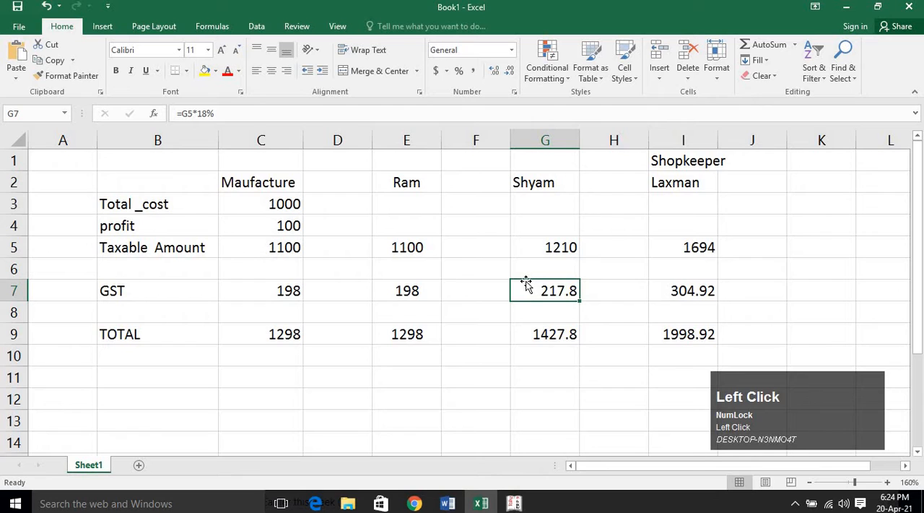
Switch to the Google Meet call in Chrome and look through the participant list, dismissing the presenting notification.
click(411, 286)
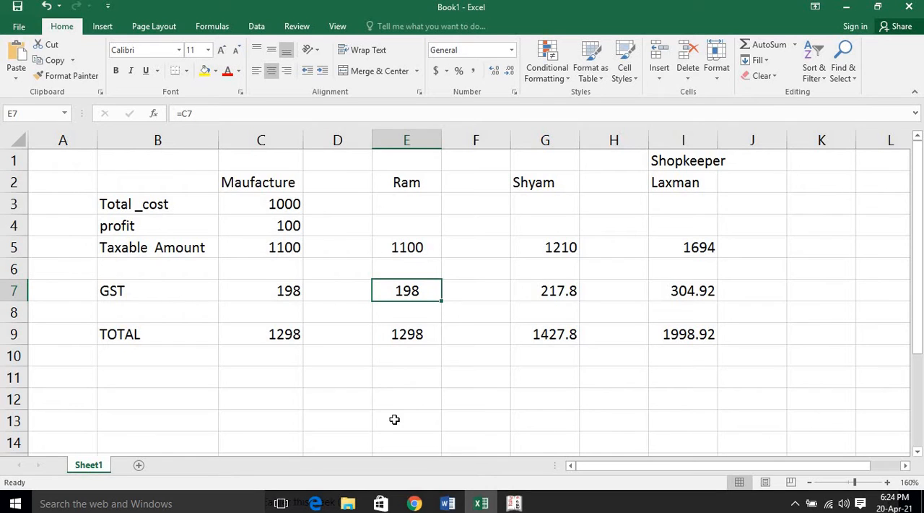
click(414, 503)
click(373, 478)
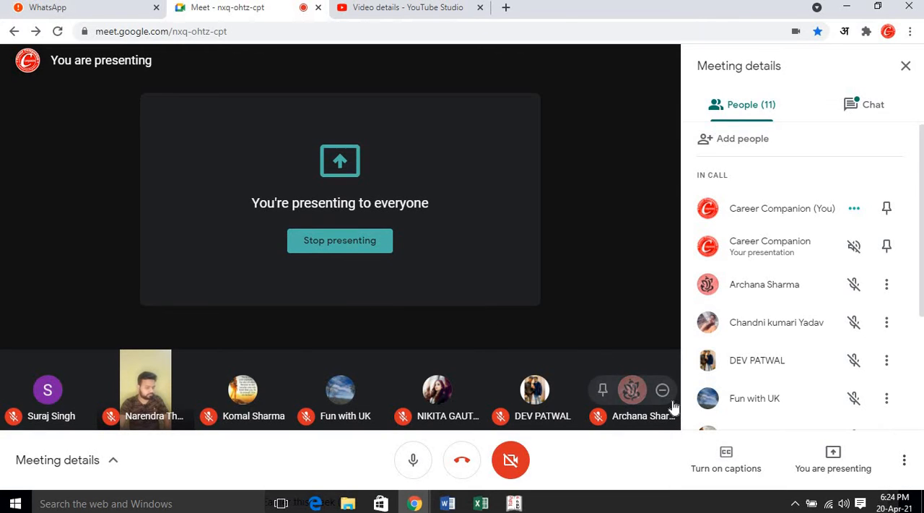
scroll(796, 359, down, 3)
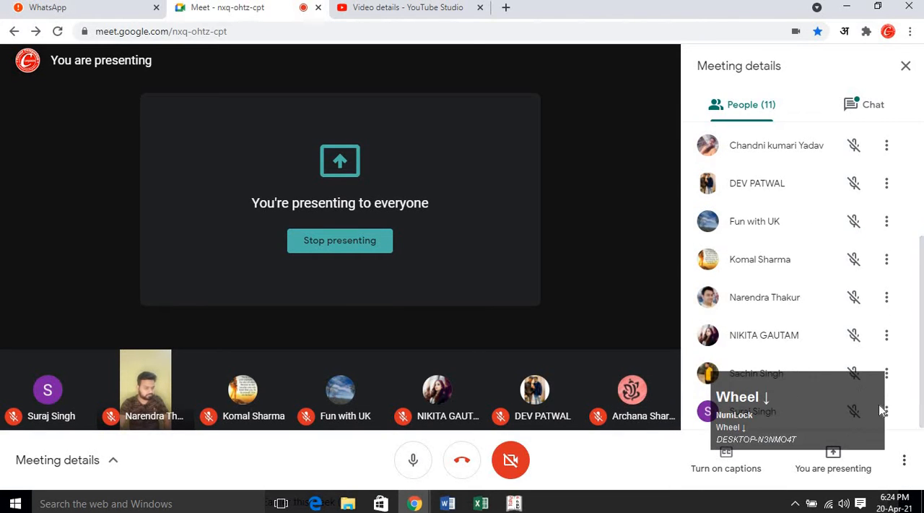
drag(852, 396, 760, 478)
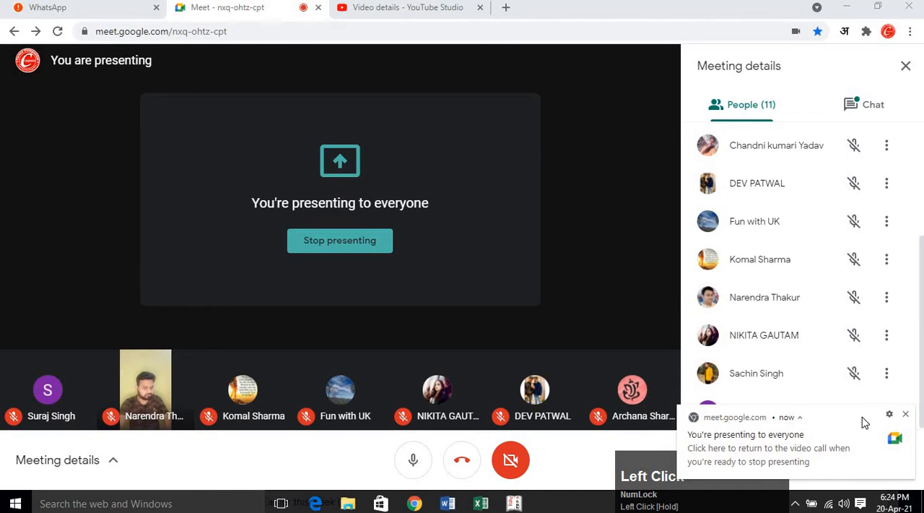
scroll(830, 329, up, 5)
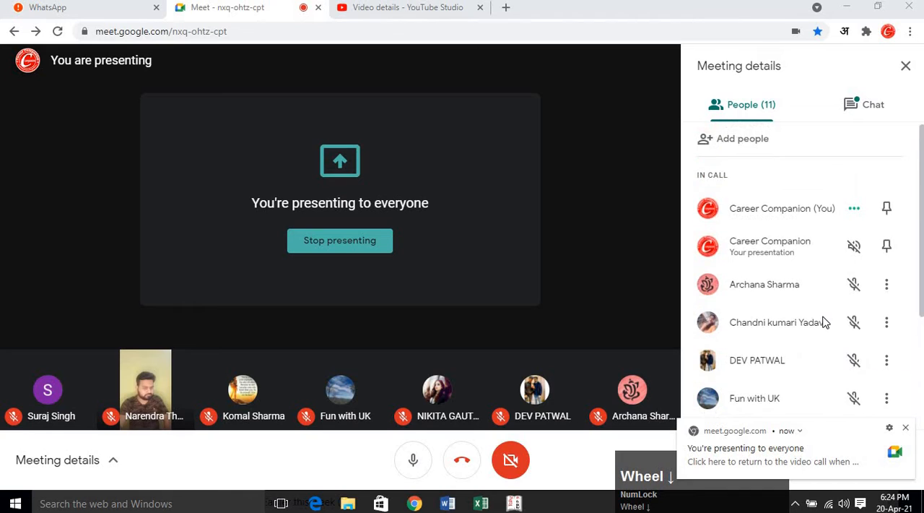
scroll(825, 323, down, 5)
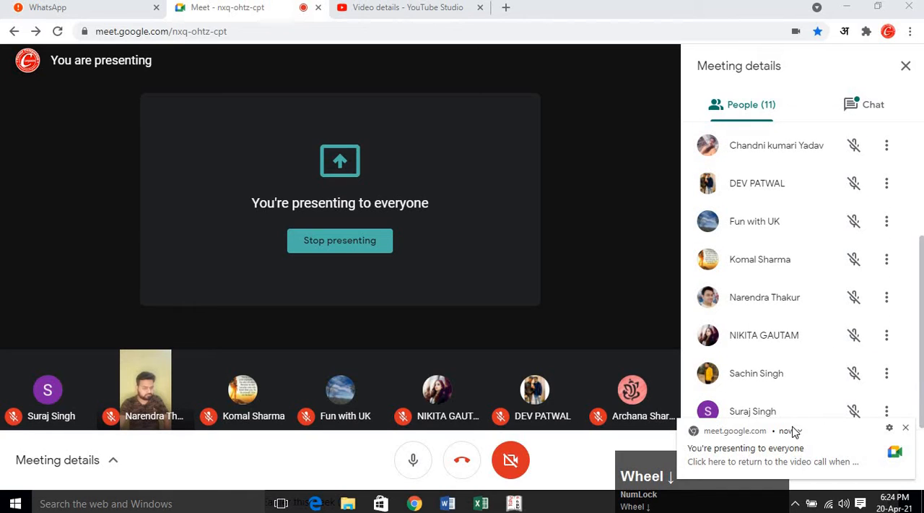
click(839, 431)
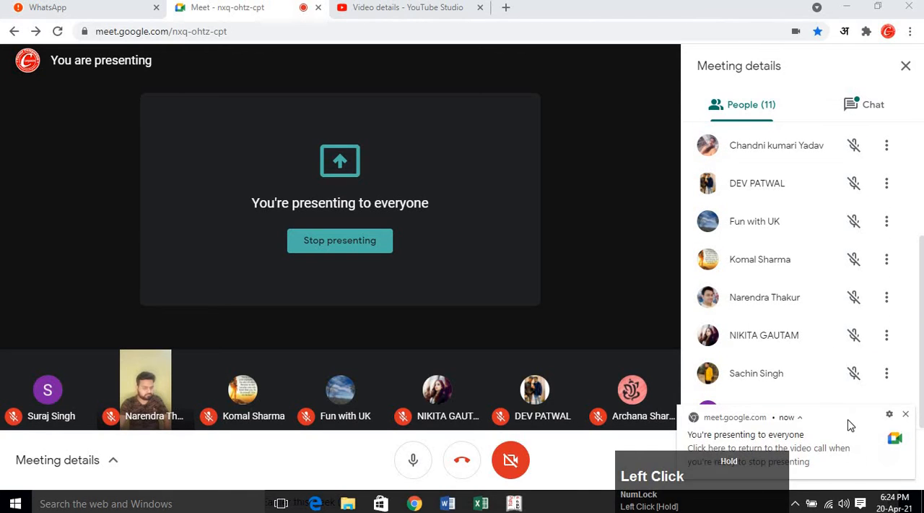
click(907, 418)
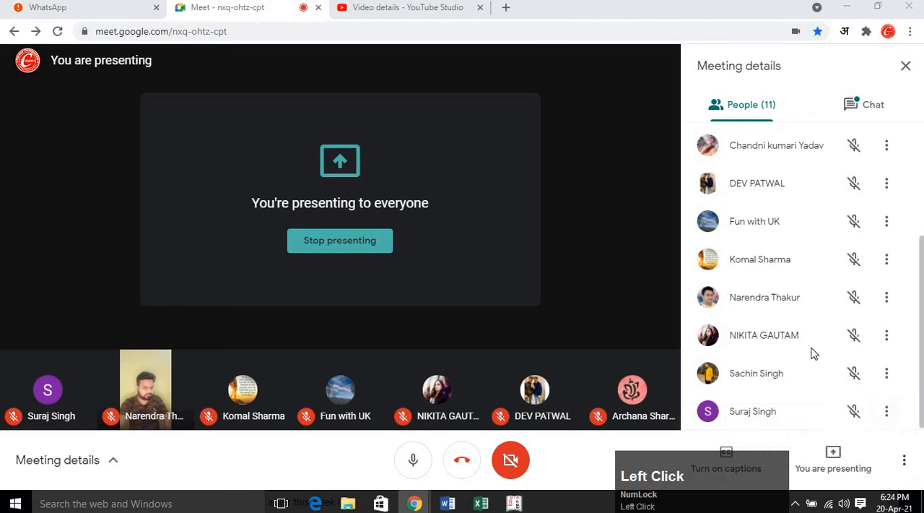
scroll(813, 351, up, 5)
scroll(813, 352, down, 5)
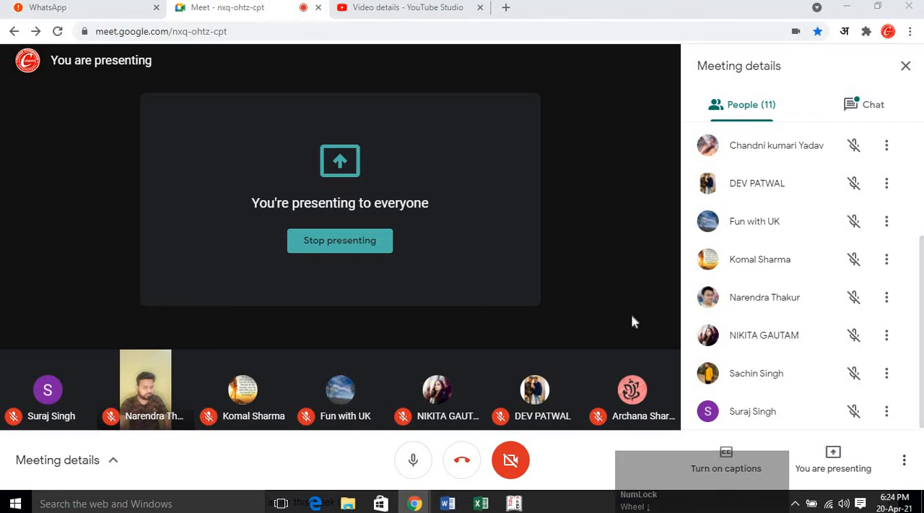
scroll(706, 329, up, 1)
scroll(706, 330, up, 2)
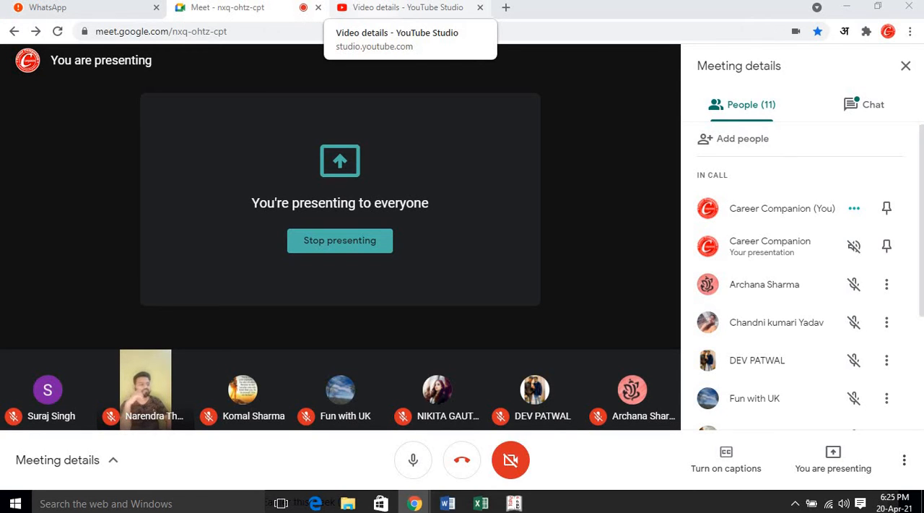
Return to the Excel workbook and compare the GST amounts in row 7 from the manufacturer through to the shopkeeper.
click(481, 504)
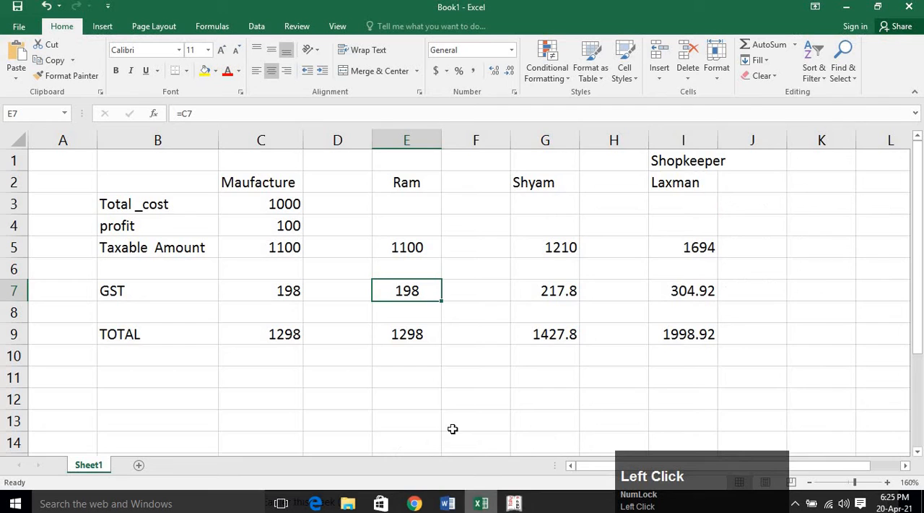
click(479, 398)
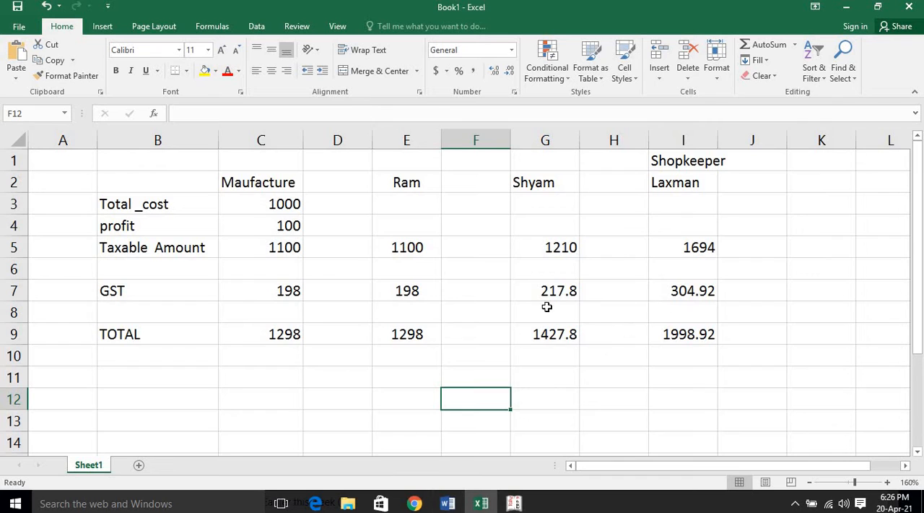
click(267, 305)
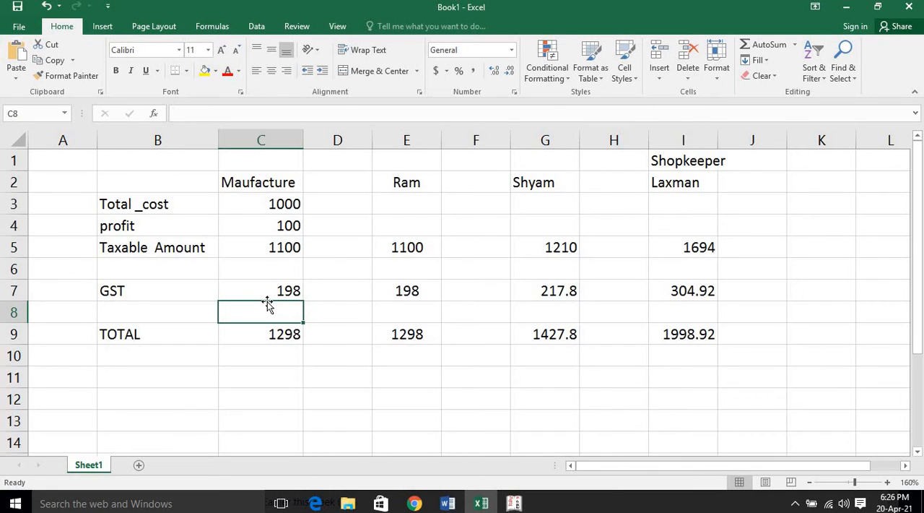
key(Up)
key(Right)
key(Right)
key(Right)
key(Right)
key(Right)
key(Right)
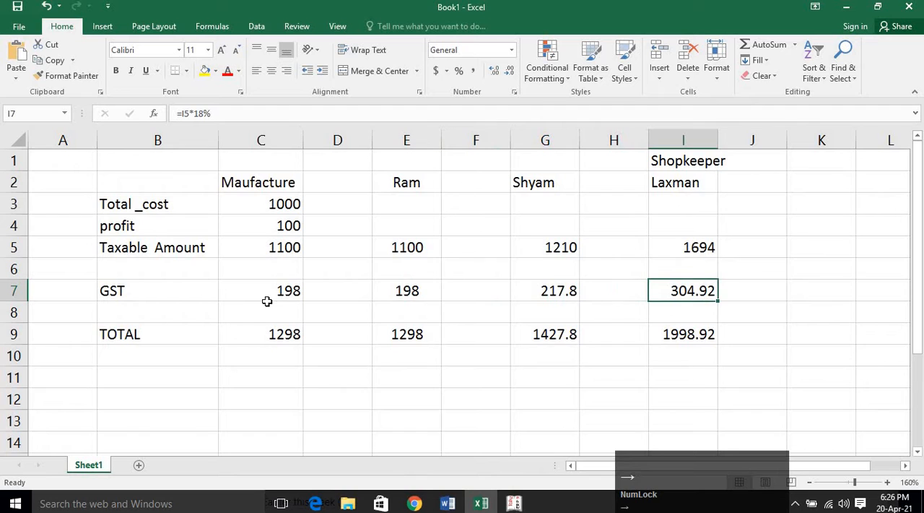
key(Left)
key(Left)
key(Left)
key(Left)
key(Left)
key(Left)
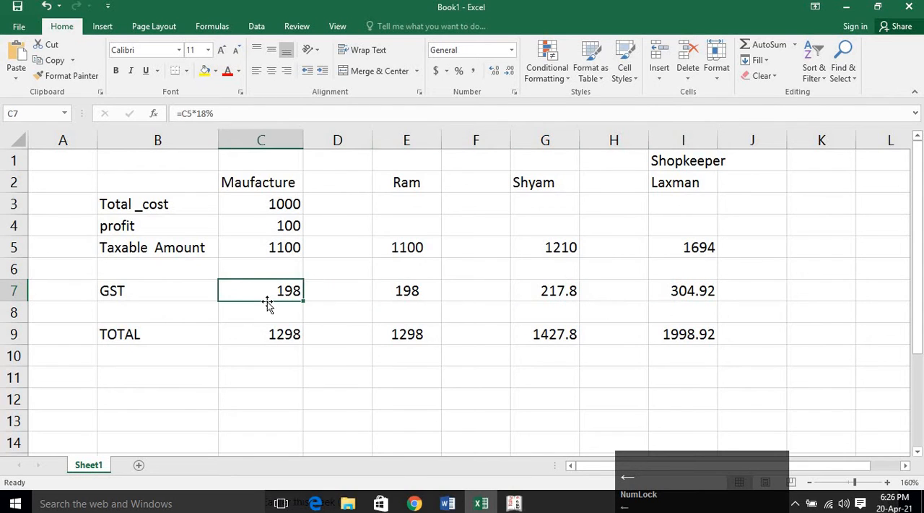
key(Right)
key(Right)
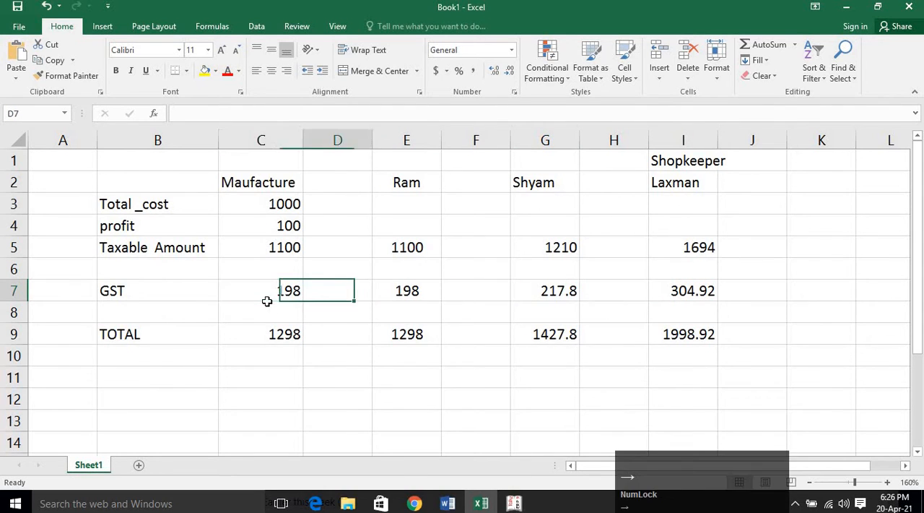
key(Right)
key(Right)
key(Right)
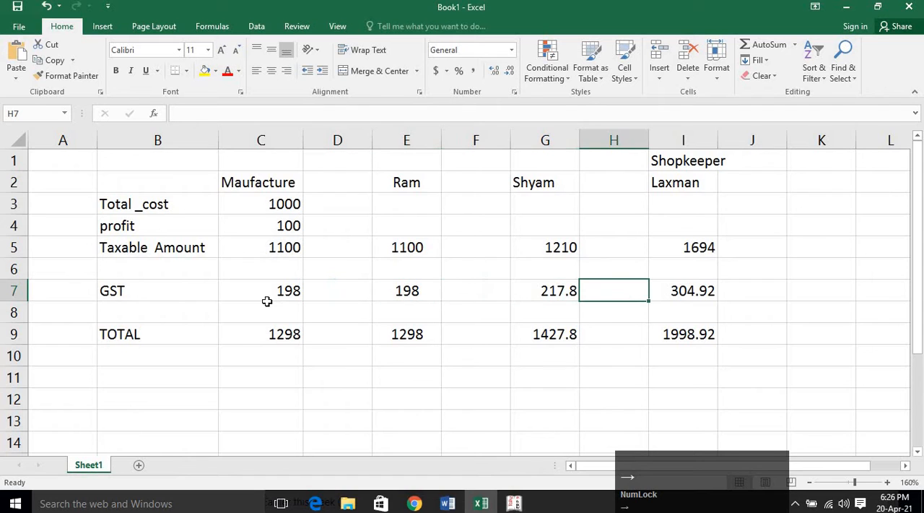
key(Left)
key(Left)
key(Left)
key(Left)
key(Left)
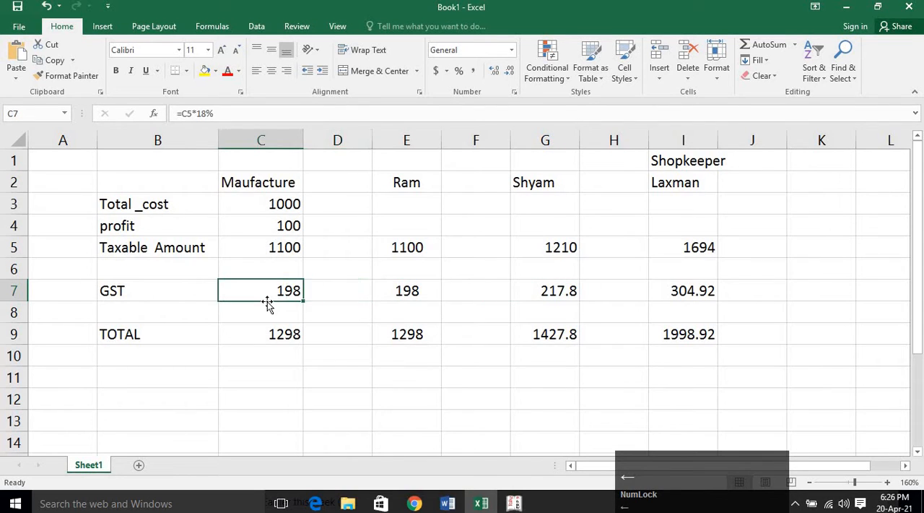
Enter the label "consumer" in cell K7, on the GST row after the shopkeeper's column.
key(Right)
key(Right)
key(Right)
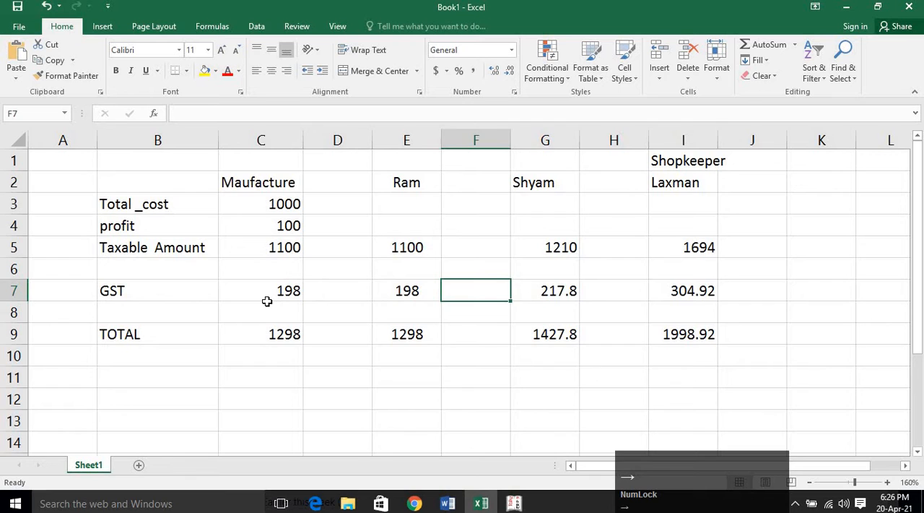
key(Right)
key(Right)
key(Right)
key(Right)
key(Right)
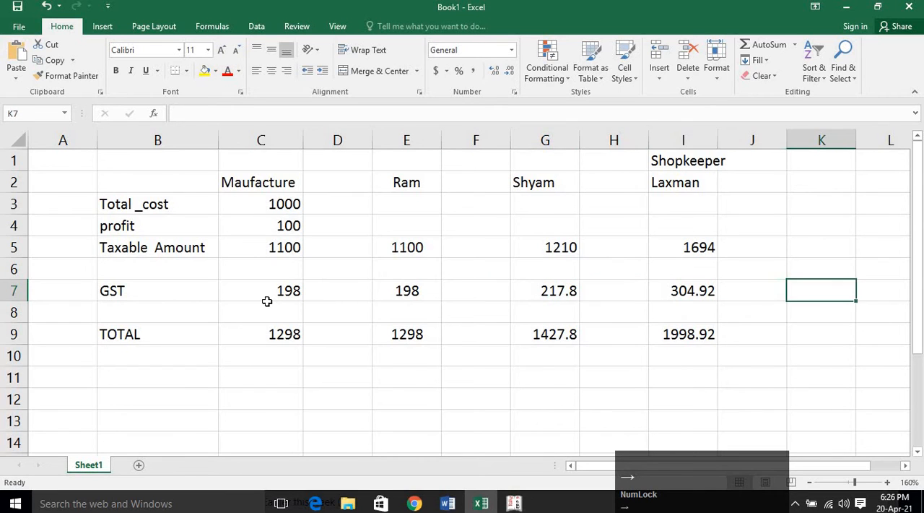
text(con)
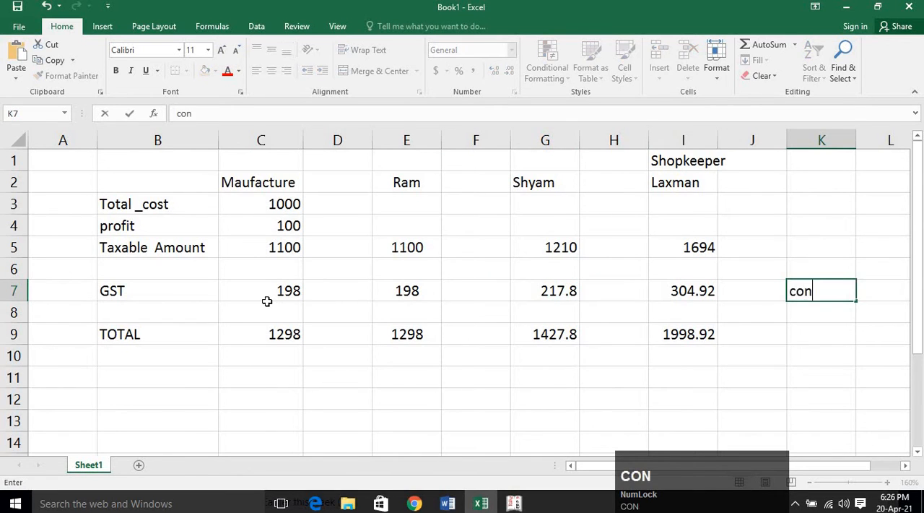
text(sumer)
key(Return)
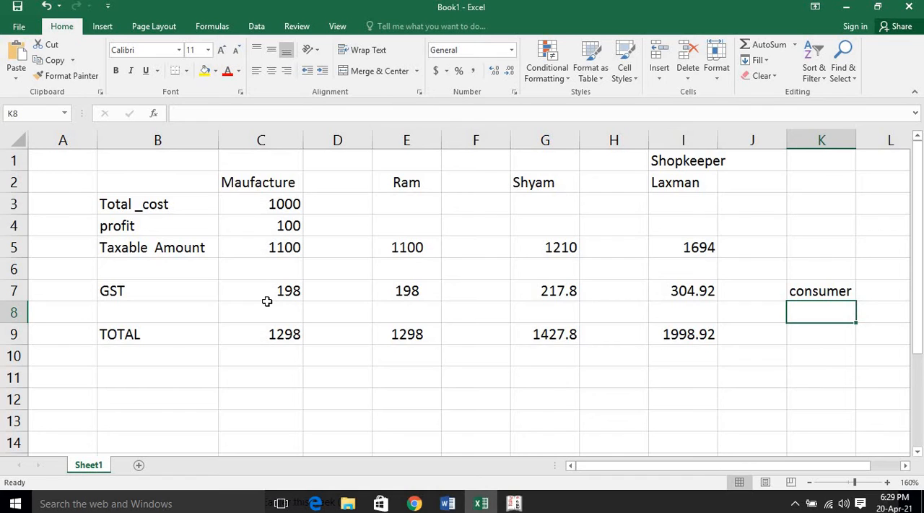
Enter the example amounts 240 in cell D13 and 200 in cell F13, below the GST table.
click(302, 413)
scroll(322, 330, down, 2)
click(323, 295)
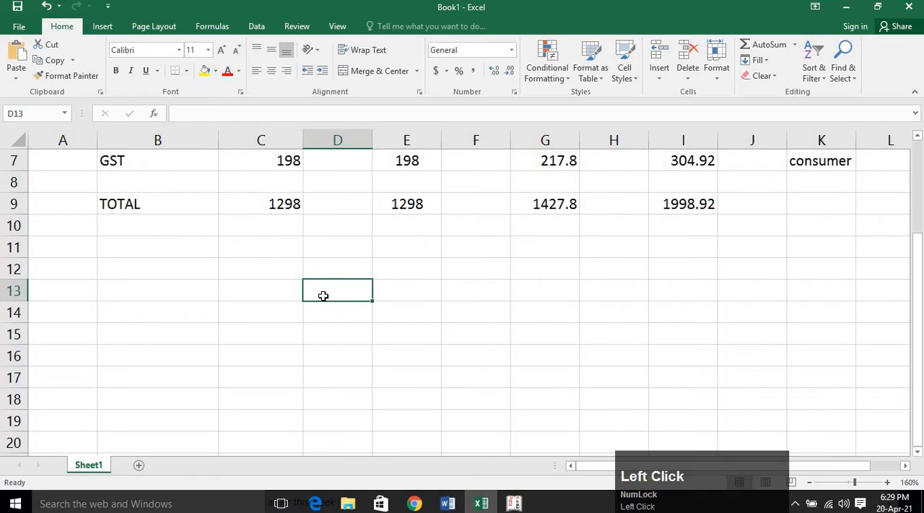
text(240)
key(Return)
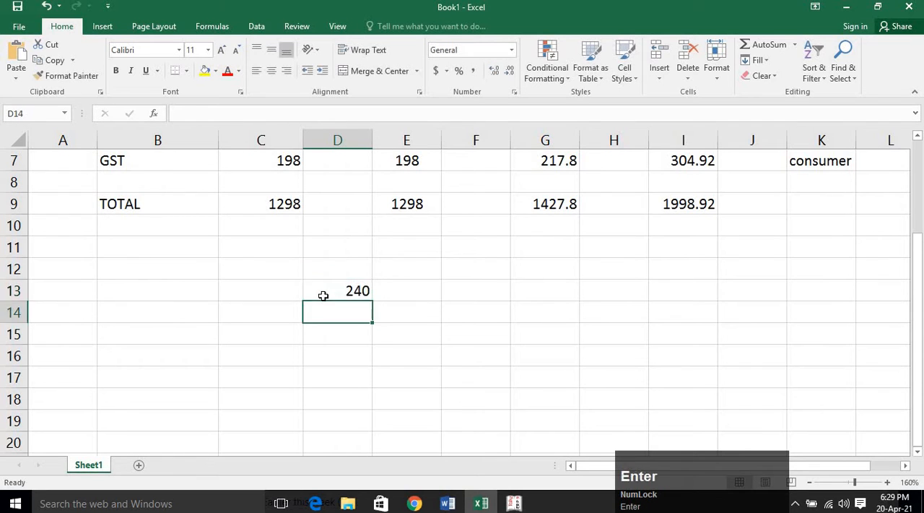
key(Up)
key(Right)
key(Right)
text(29)
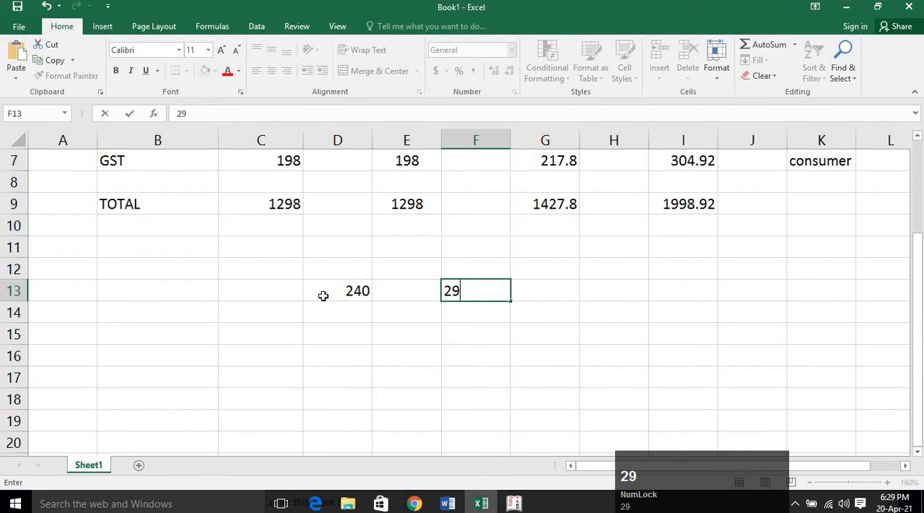
key(BackSpace)
text(00)
key(Return)
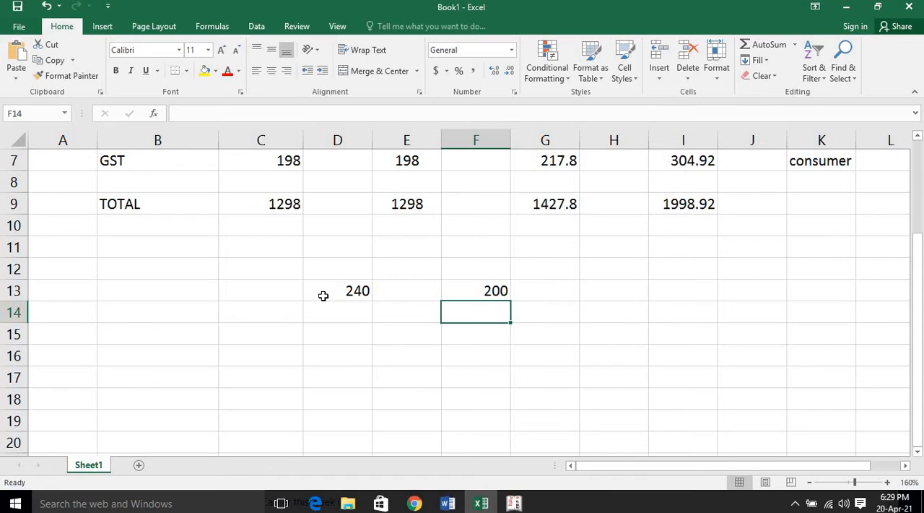
Calculate the difference between the two example amounts in cell H13 with the formula =D13-F13.
key(Up)
key(Right)
key(Right)
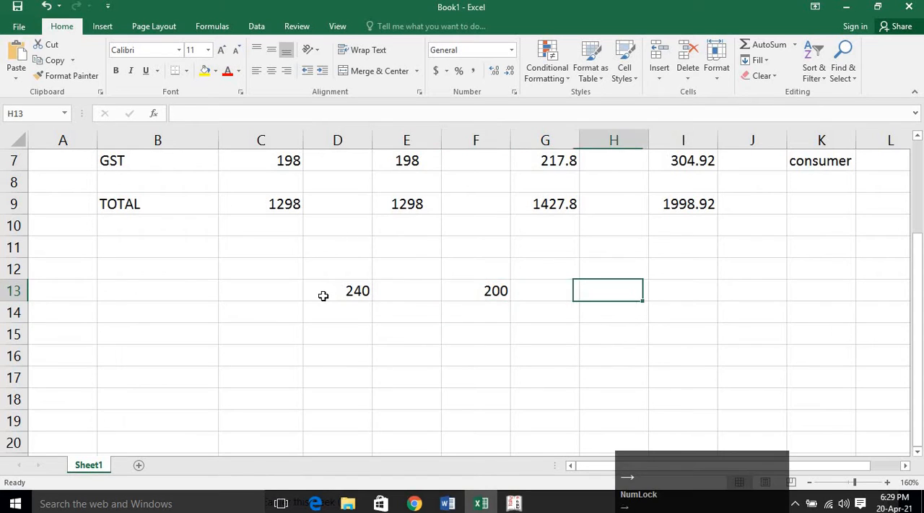
text(=)
click(324, 295)
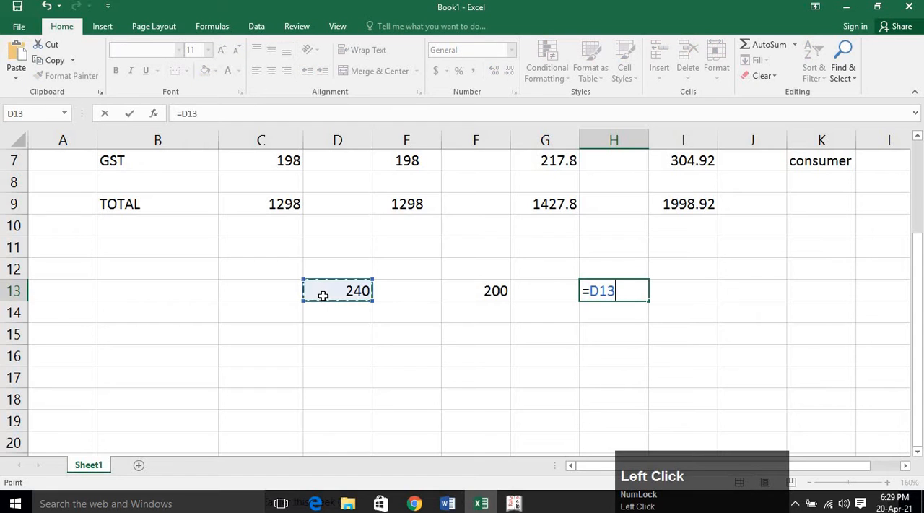
text(-)
click(477, 293)
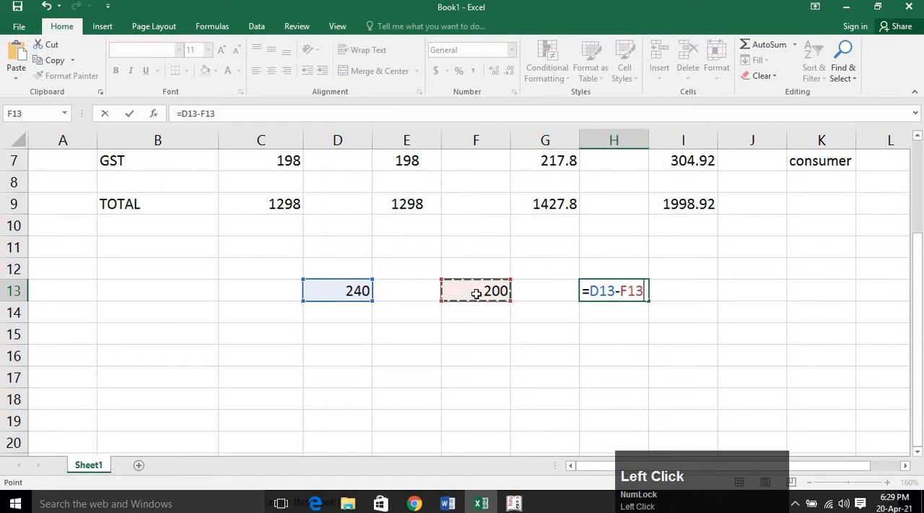
key(Return)
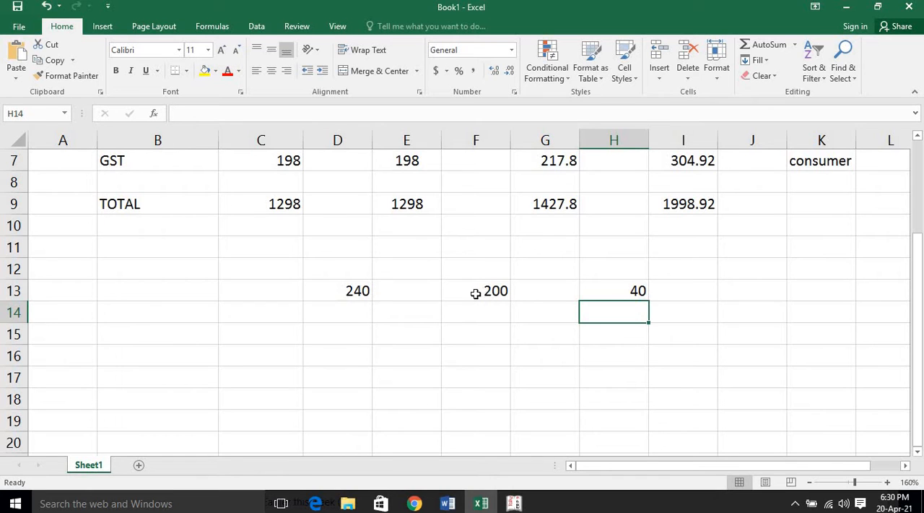
Clear the example amounts and their difference from the range D12:I13.
scroll(476, 302, up, 2)
click(436, 356)
drag(323, 393, 669, 413)
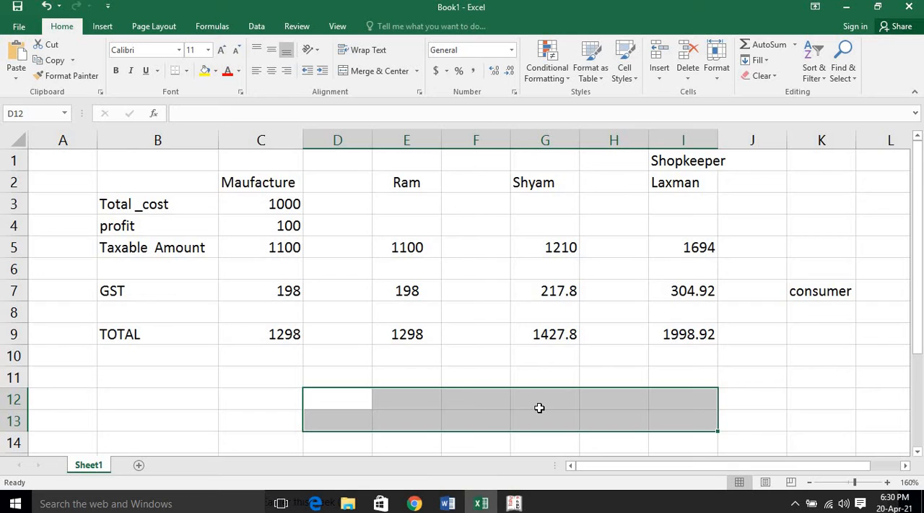
Trace the GST along row 7 from the manufacturer's cell C7 to the consumer in K7, checking the shopkeeper's amount again.
click(286, 298)
click(354, 293)
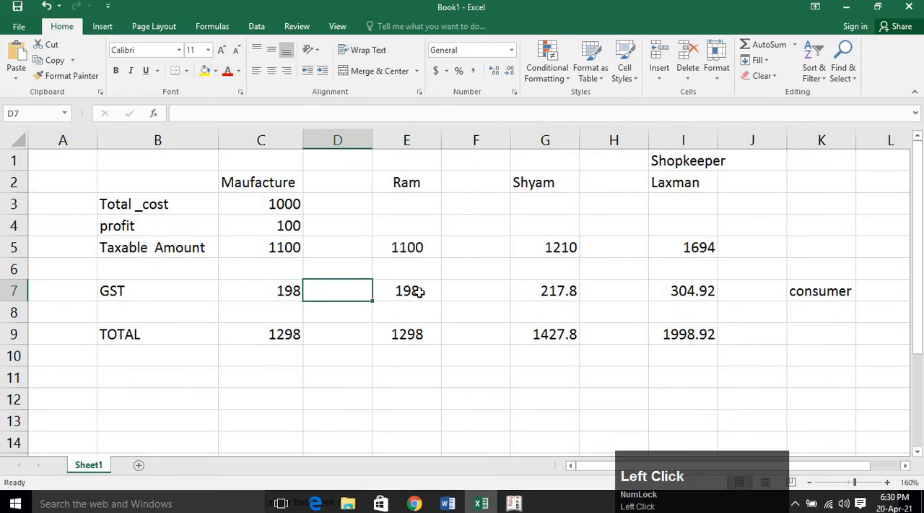
click(419, 291)
click(527, 289)
click(683, 291)
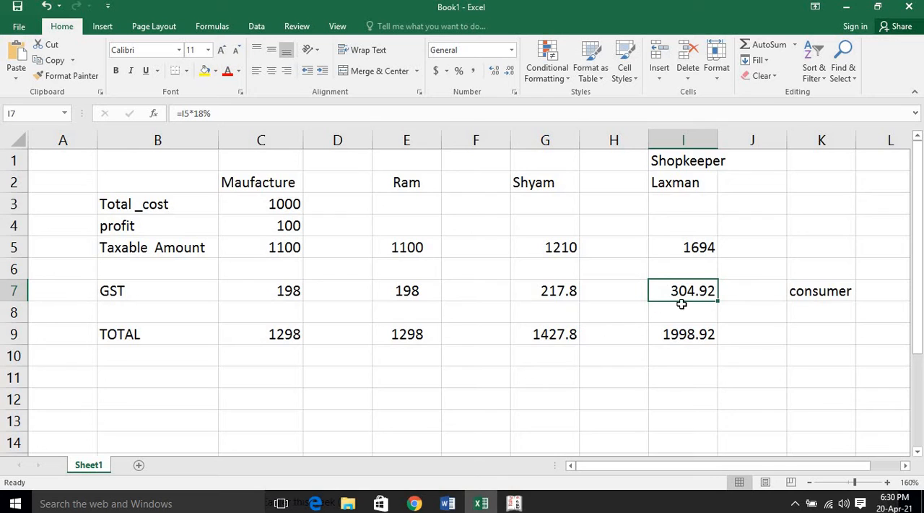
click(792, 302)
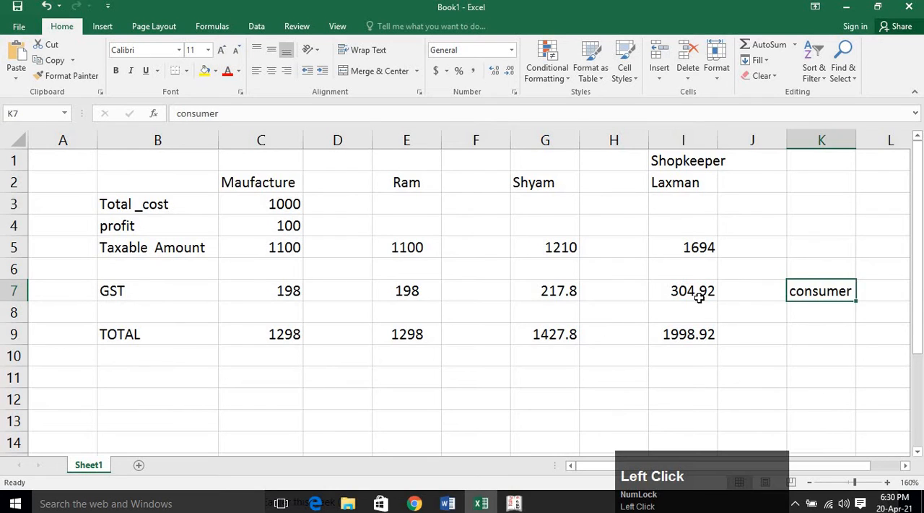
click(668, 292)
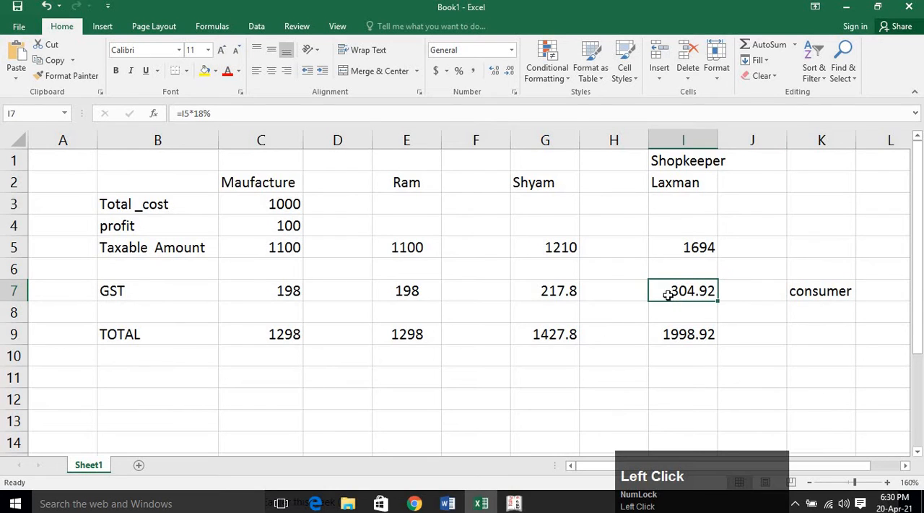
Compare the GST amounts of the shopkeeper in cell I7 and the preceding buyer in cell G7.
click(565, 292)
click(697, 296)
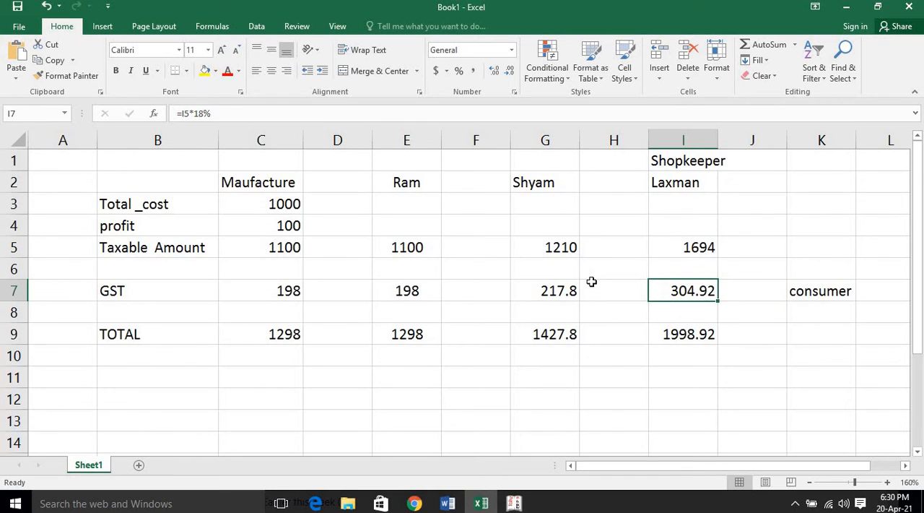
click(558, 290)
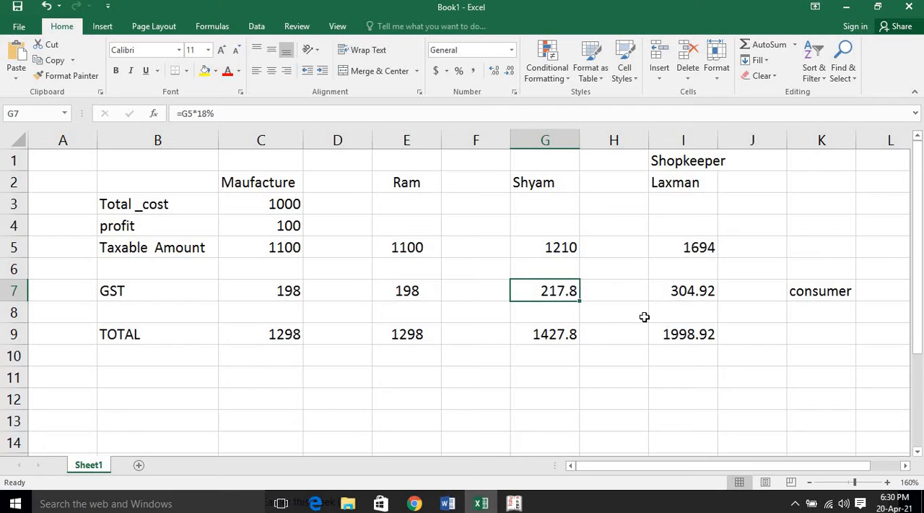
Label the empty row between GST and TOTAL as "tax" in cell B8.
click(194, 314)
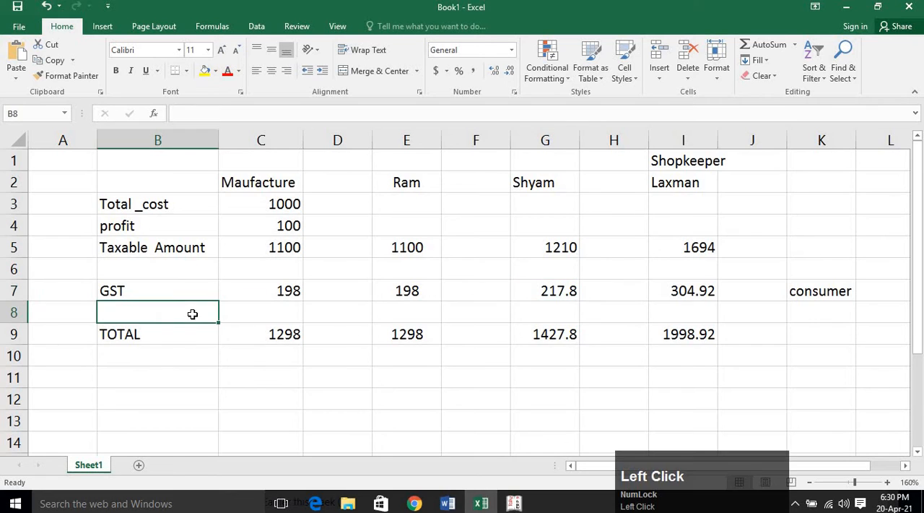
text(tax)
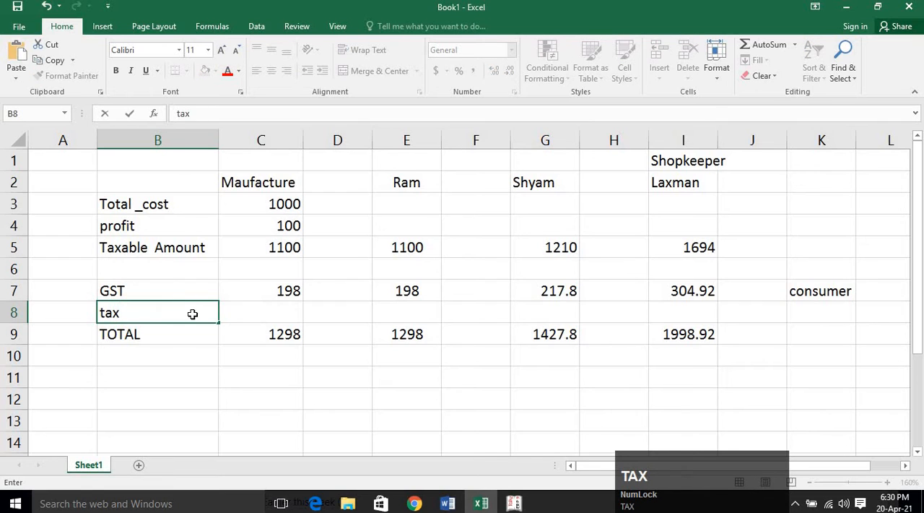
key(Return)
Calculate the shopkeeper's tax in cell I8 with the formula =I7-G7 and check the formula.
click(680, 306)
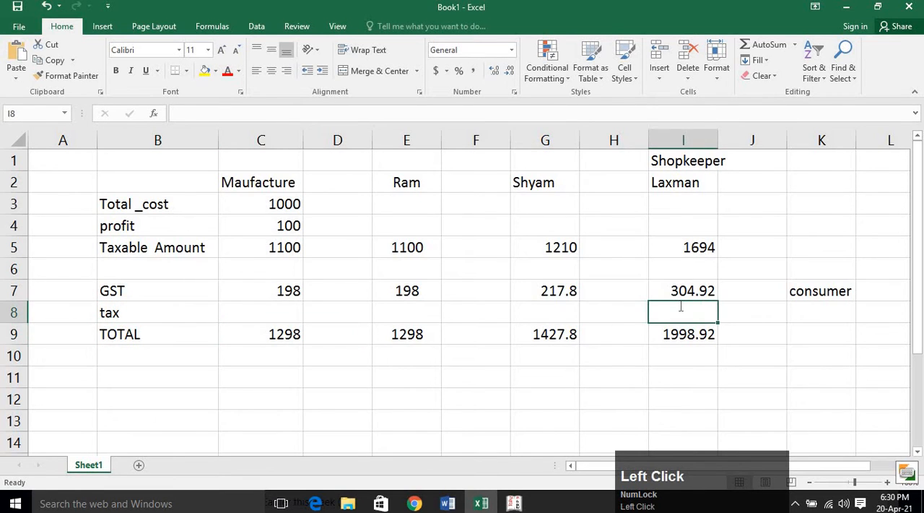
text(=)
click(697, 287)
text(-)
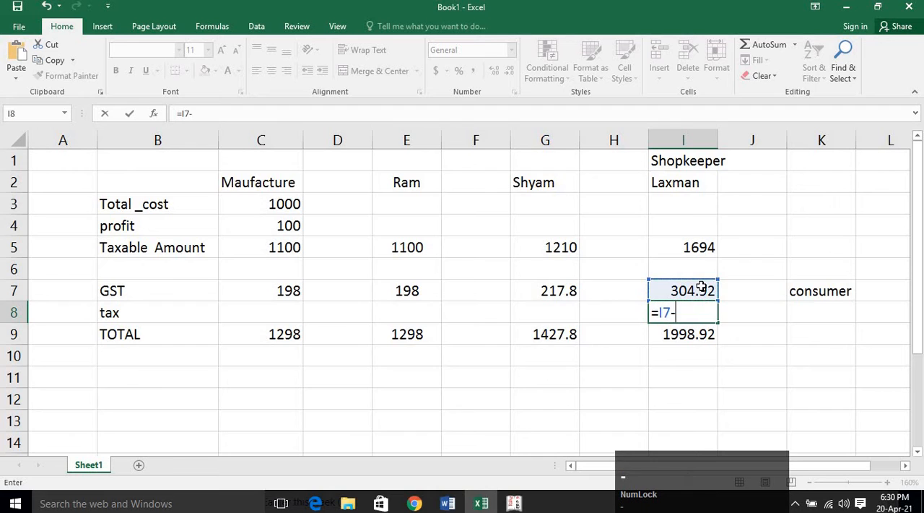
click(570, 291)
key(Return)
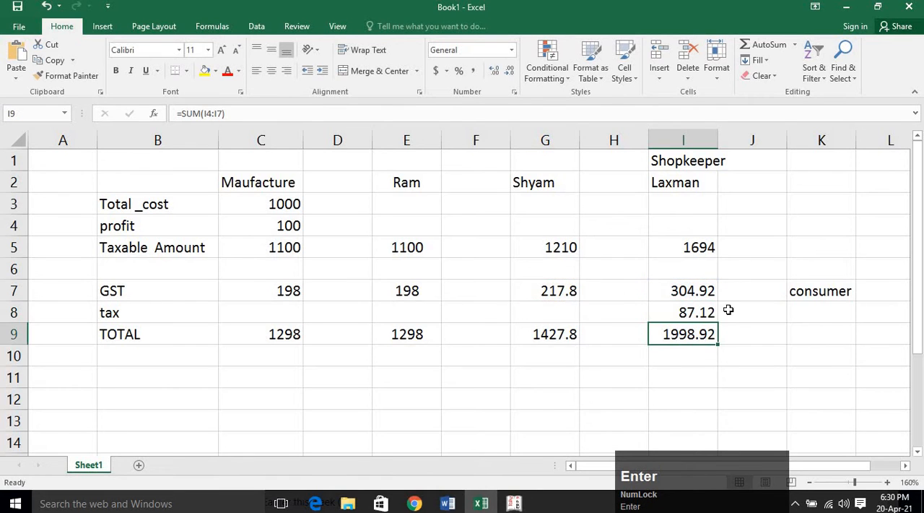
click(699, 314)
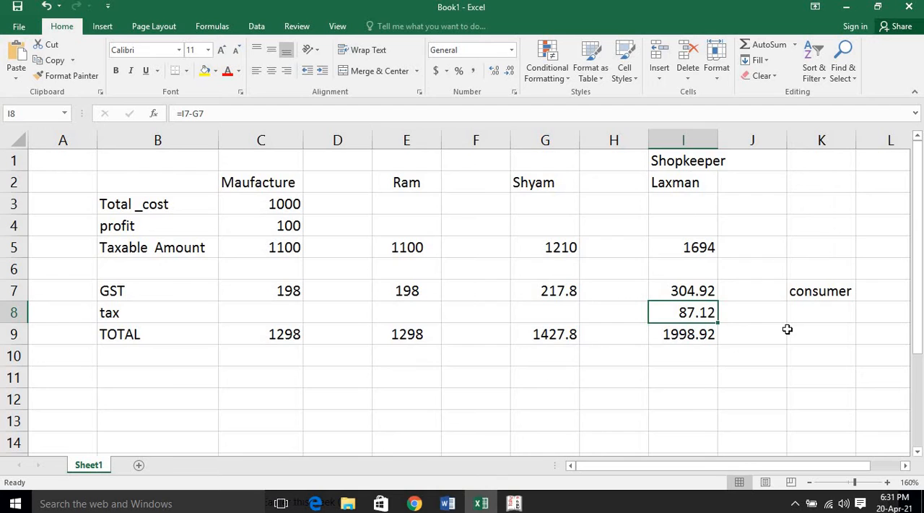
Calculate the second buyer's tax in cell G8 with the formula =G7-E7.
click(559, 312)
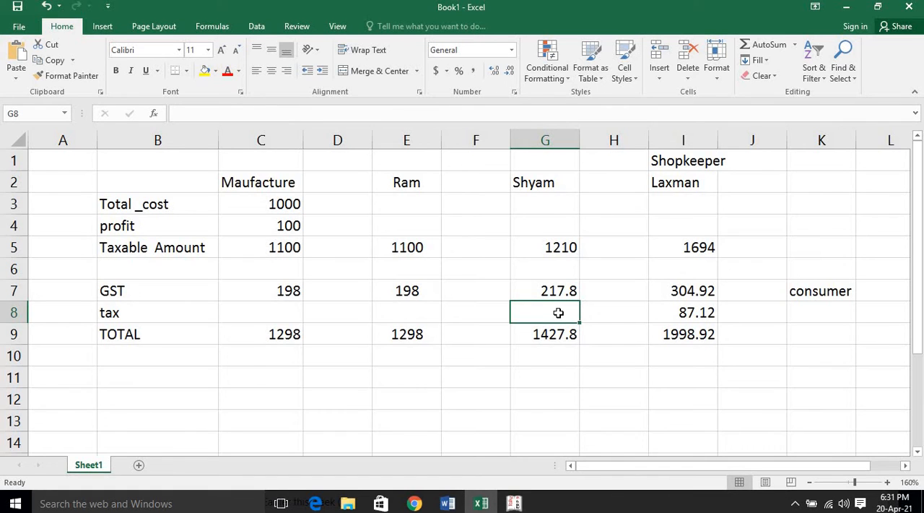
text(=)
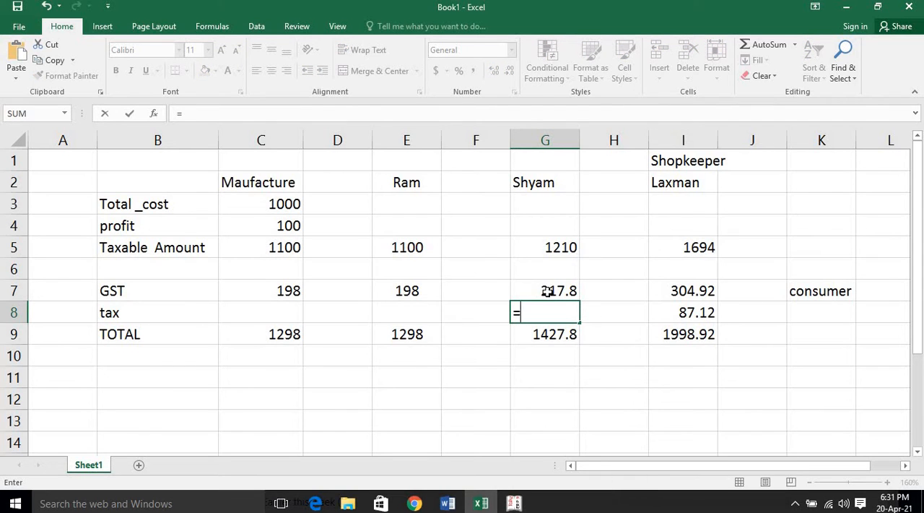
click(547, 289)
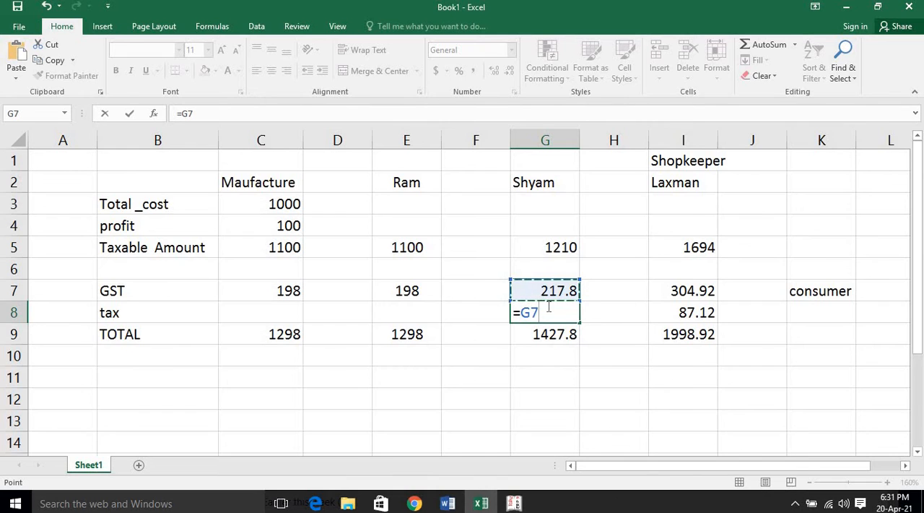
text(-)
click(404, 293)
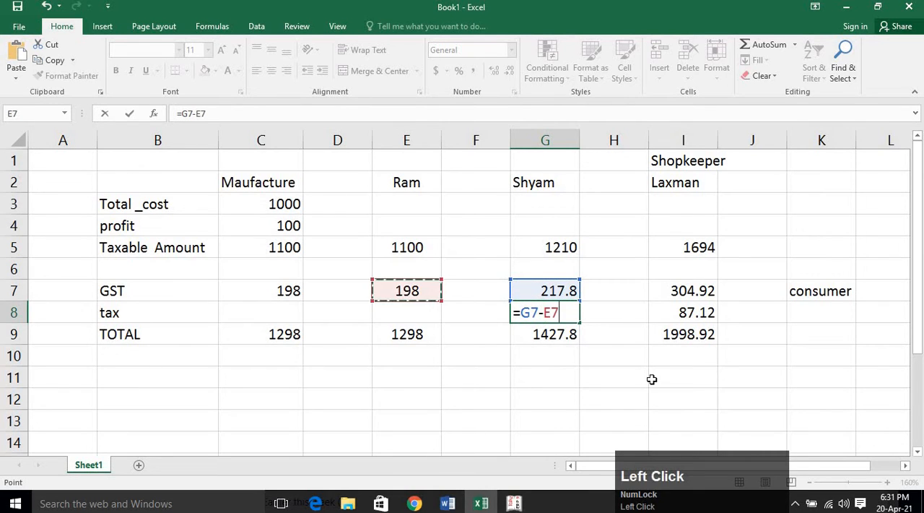
key(Return)
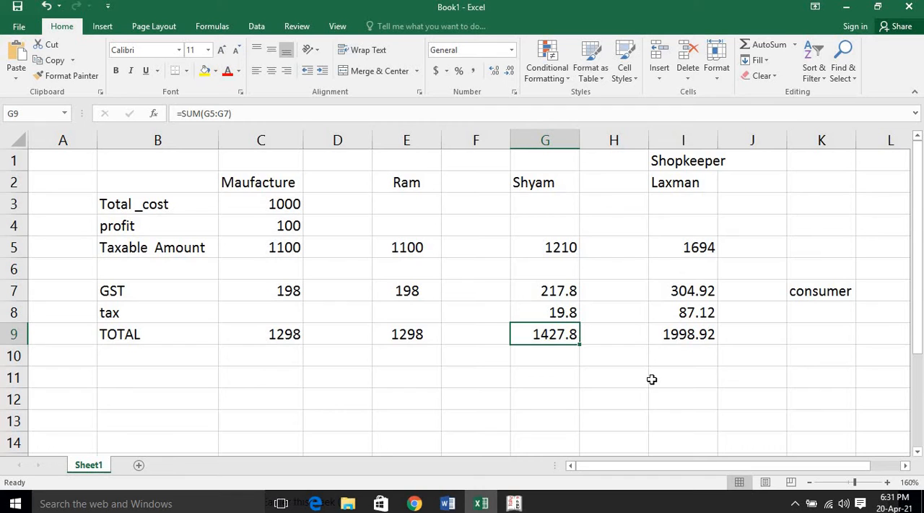
Try the formula =E7 for the first buyer's tax in cell E8 and clear it.
click(424, 313)
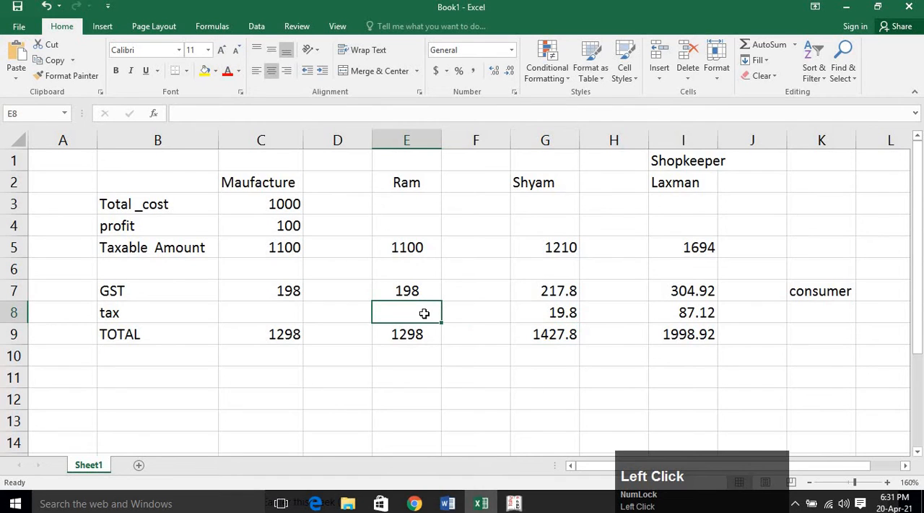
text(=)
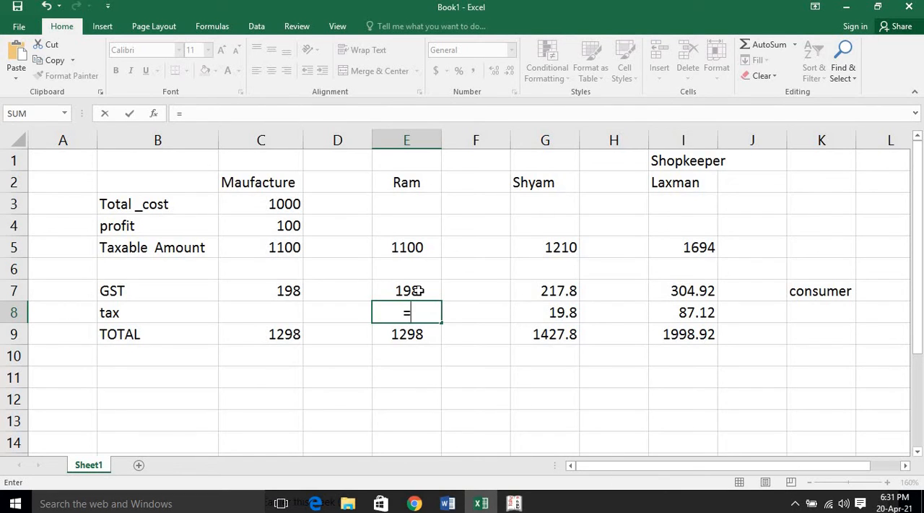
click(412, 291)
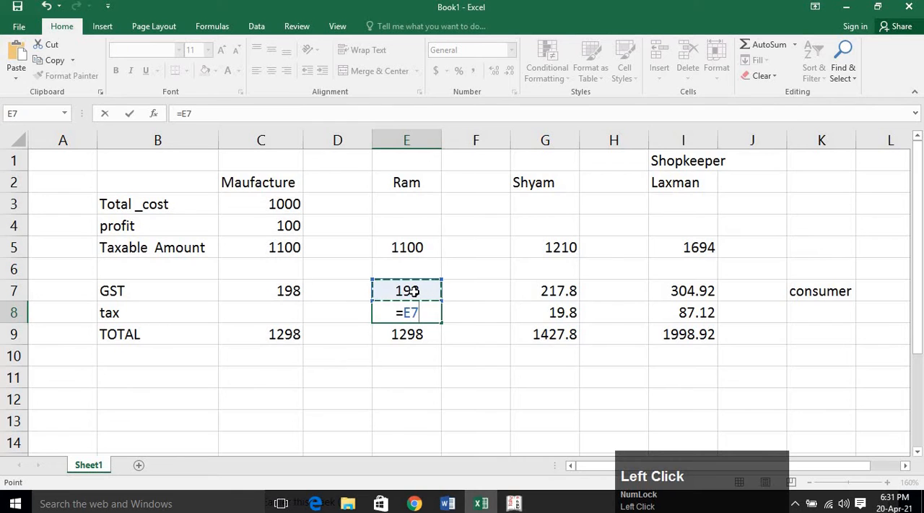
key(Return)
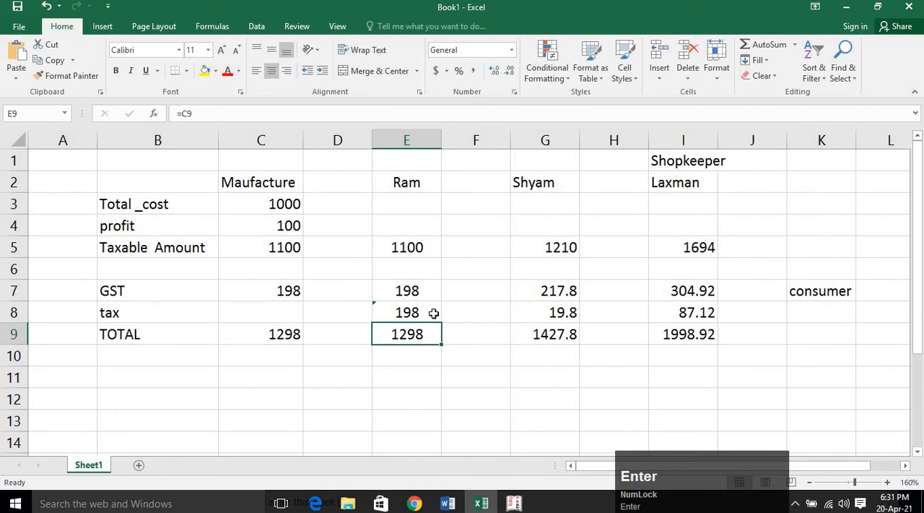
click(433, 313)
key(Delete)
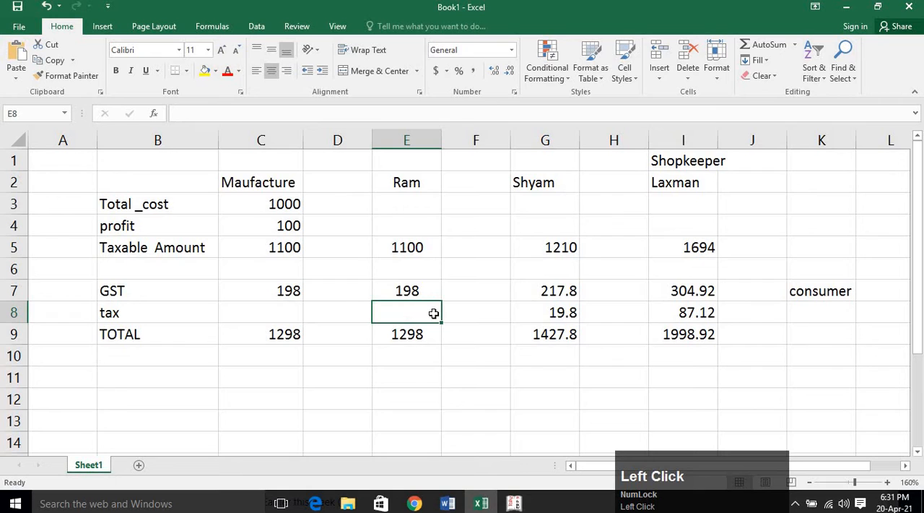
text(=)
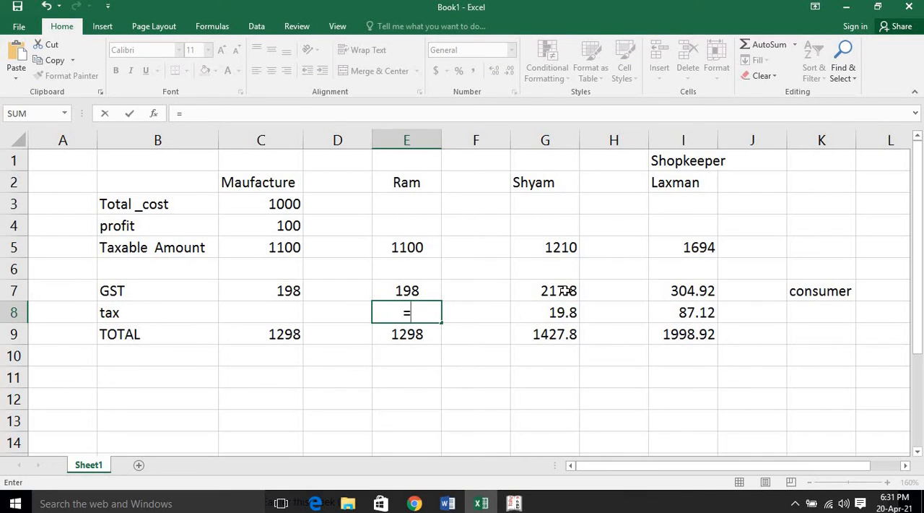
click(415, 290)
text(-)
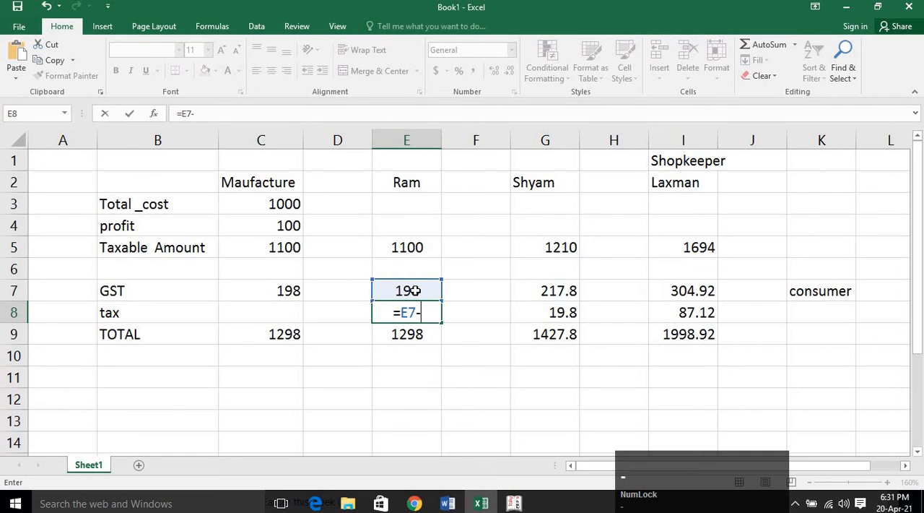
key(Escape)
Clear the manufacturer's GST formula from cell C7.
click(296, 290)
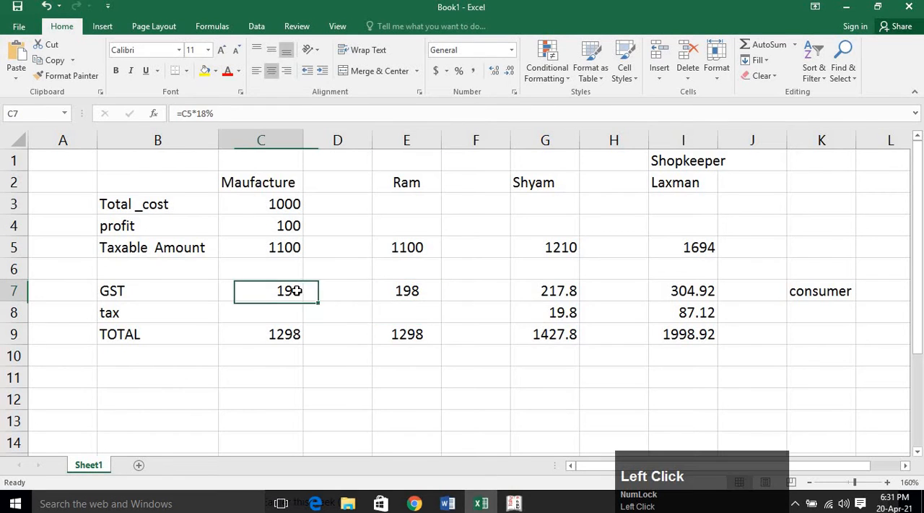
key(Delete)
Try calculating the first buyer's tax in cell E8 with the formula =E5*18% and clear it.
click(385, 306)
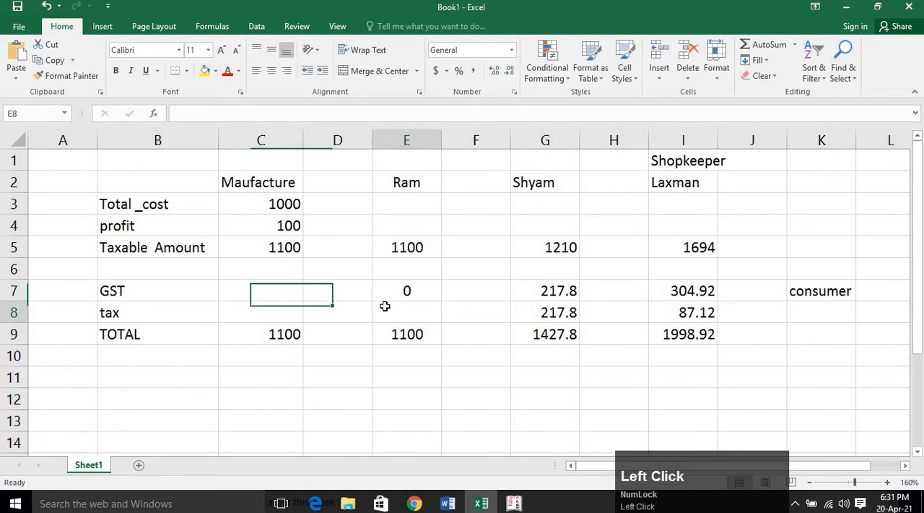
text(=)
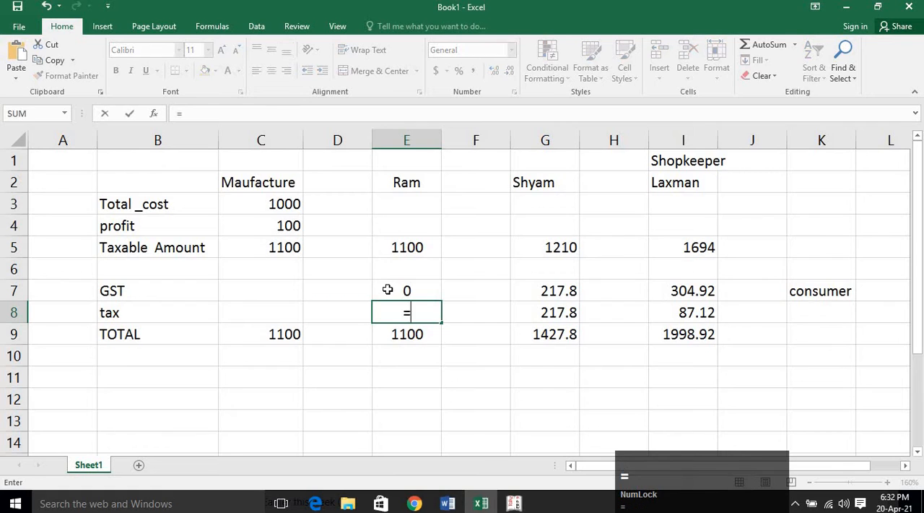
click(400, 246)
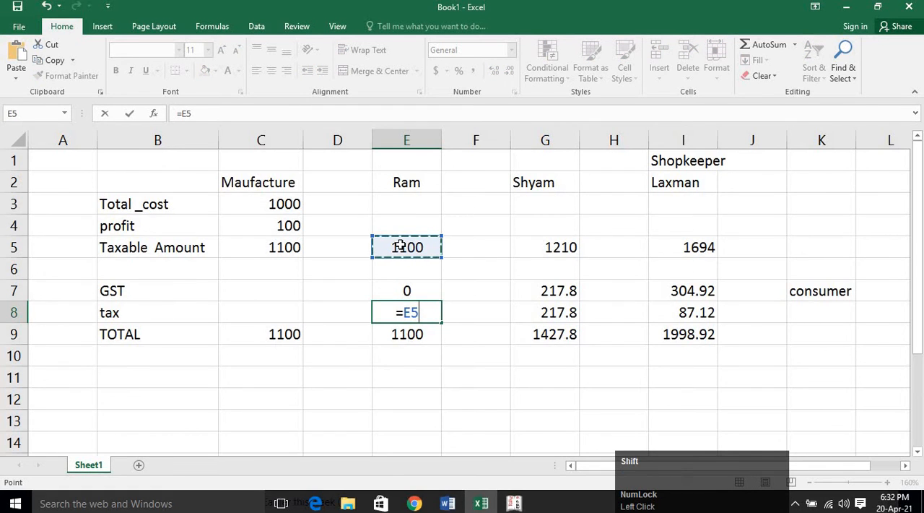
text(*)
text(%)
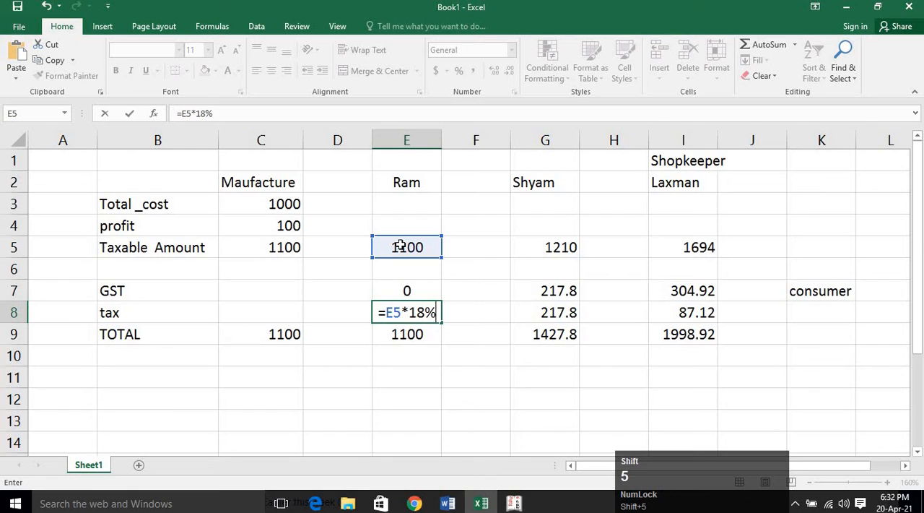
key(Return)
click(413, 304)
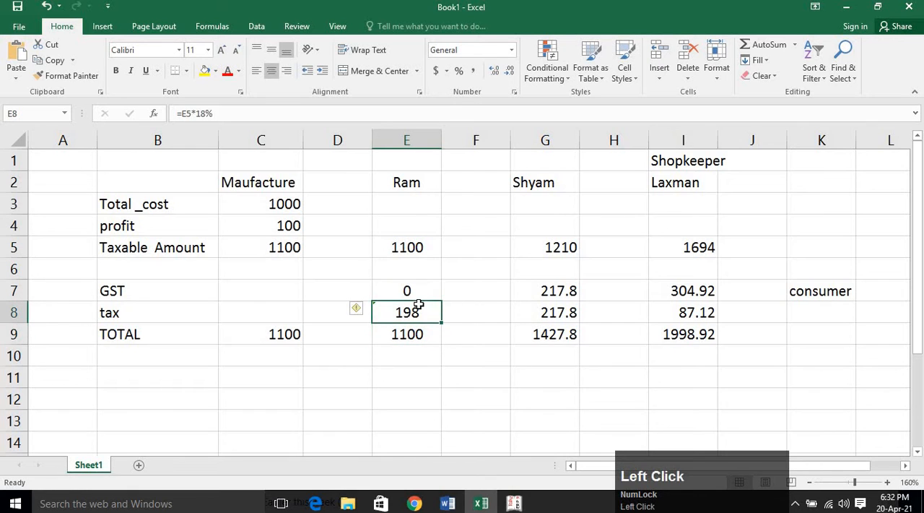
key(Delete)
Replace the first buyer's GST in cell E7 with the formula =E5*18% and check the formula.
click(426, 294)
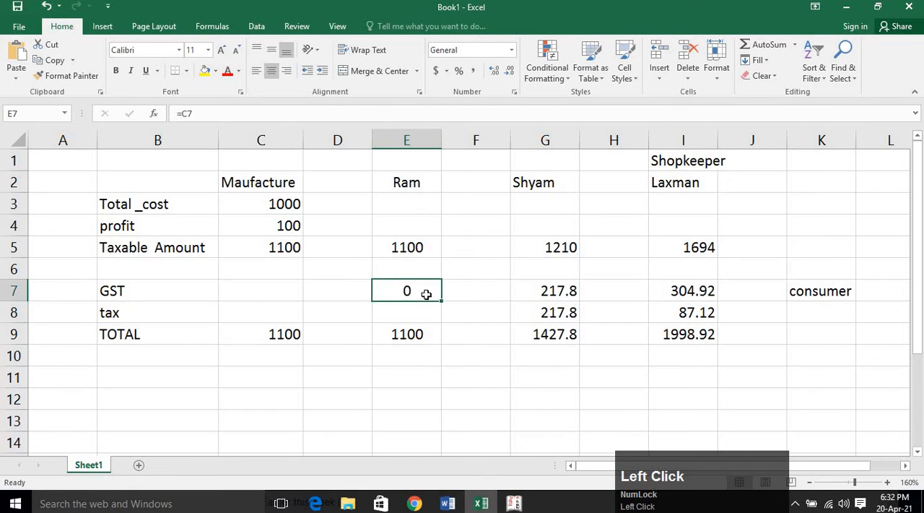
key(Delete)
text(=)
click(408, 249)
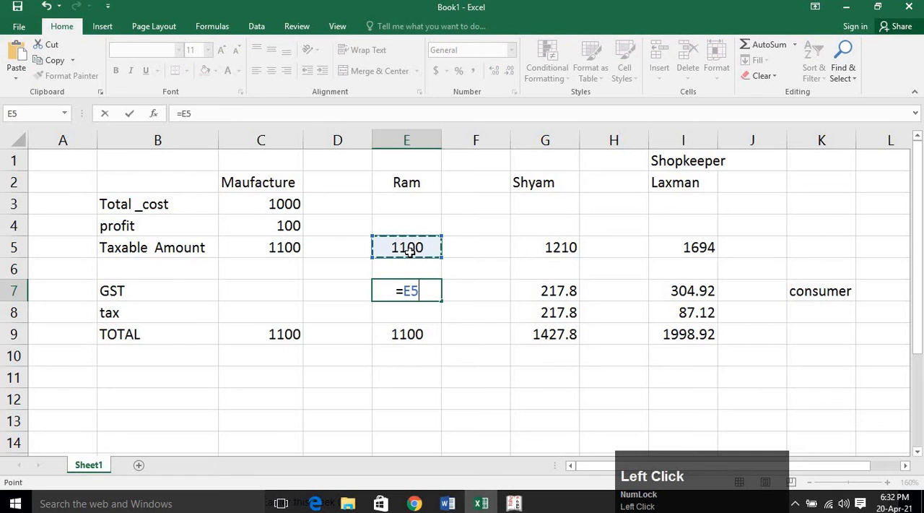
text(*18%)
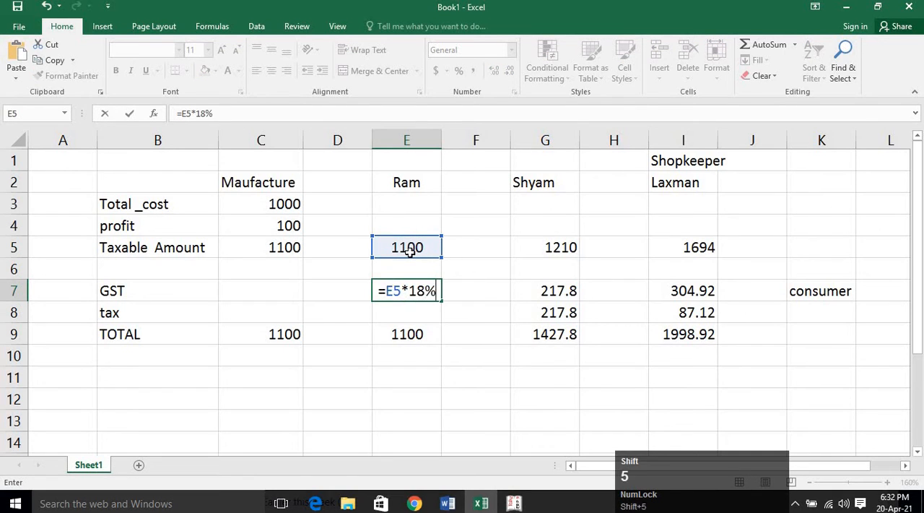
key(Return)
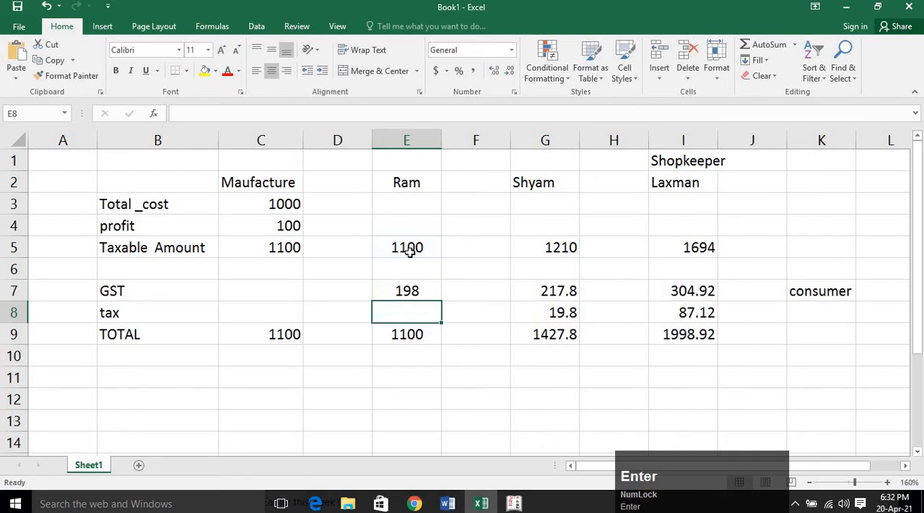
click(423, 291)
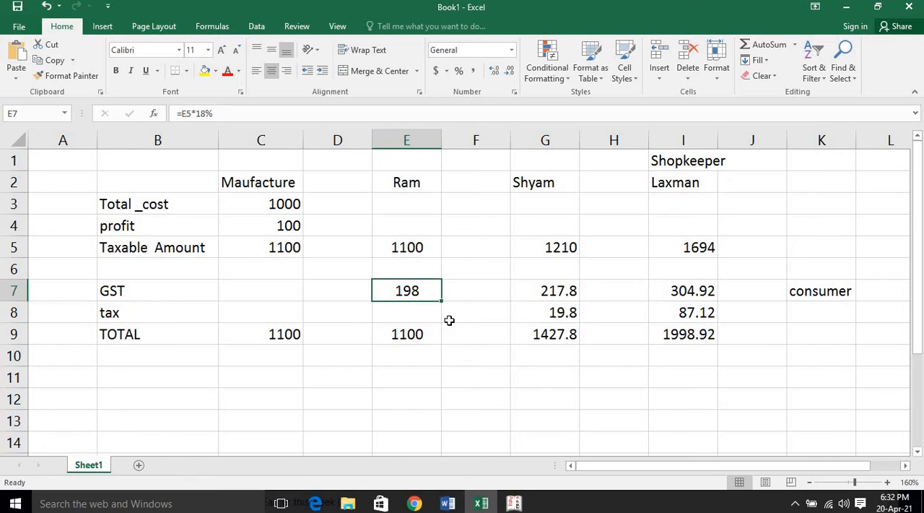
Calculate the first buyer's tax in cell E8 with the formula =G7-E7 and check the formula.
click(422, 315)
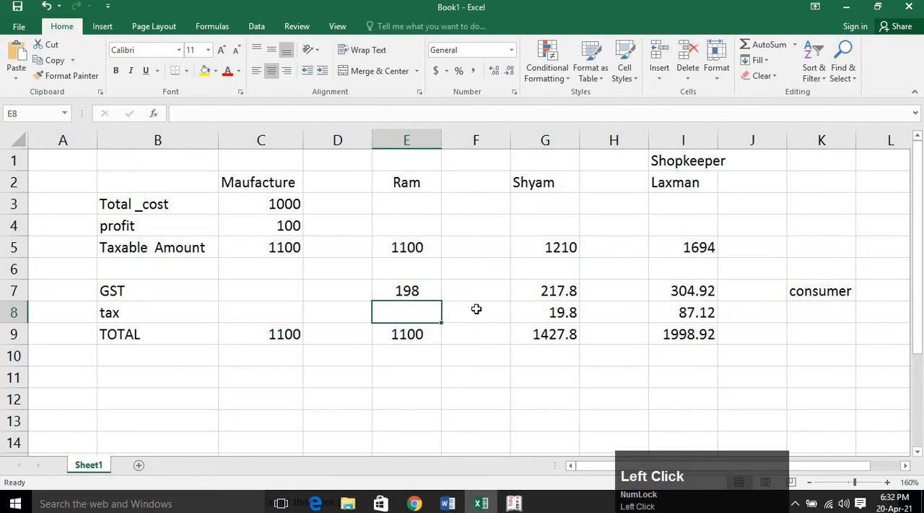
text(=)
click(557, 293)
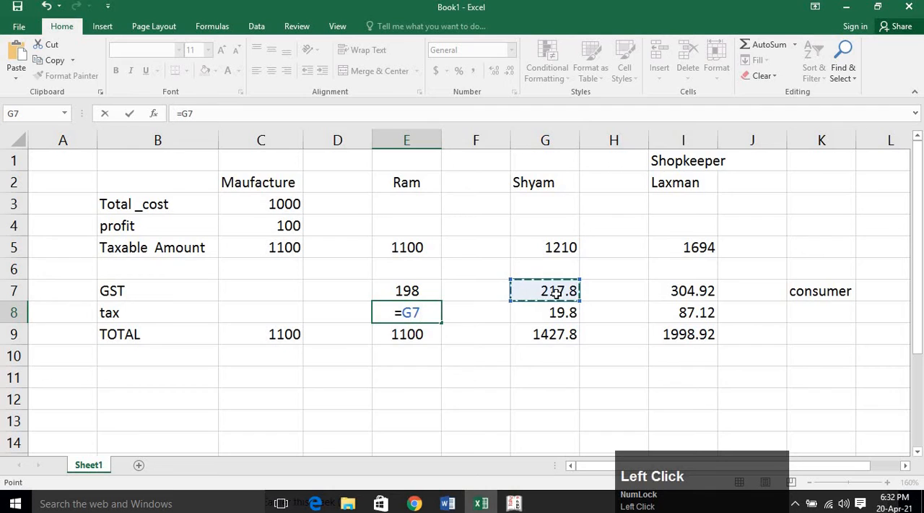
text(-)
click(392, 293)
key(Return)
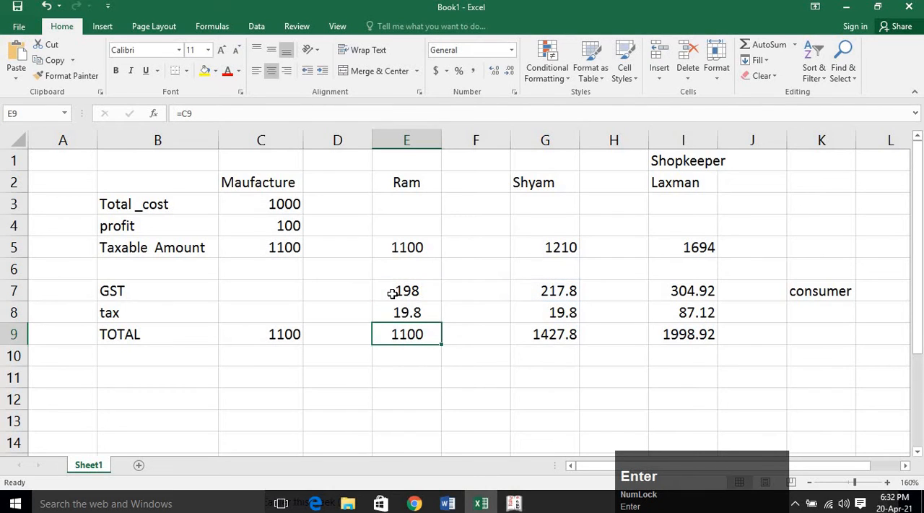
click(413, 315)
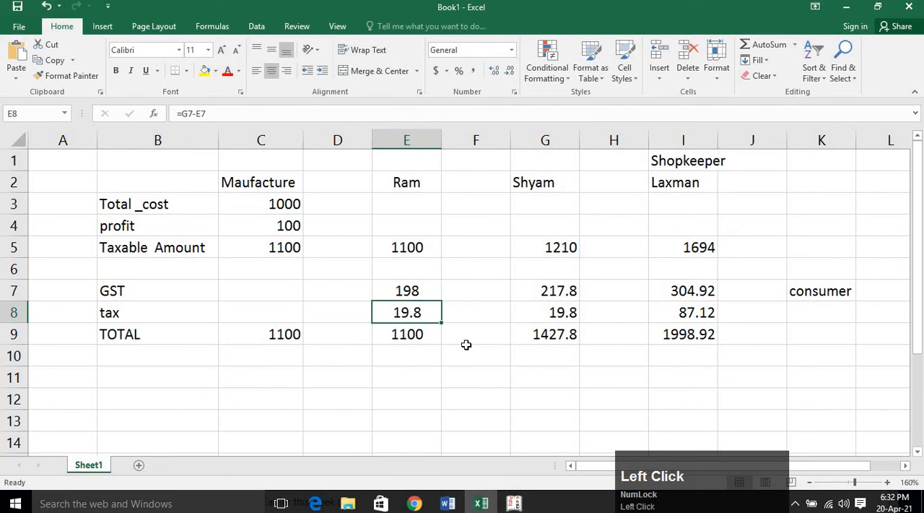
Switch to the Google Meet call in the browser to check the meeting and return to the Excel workbook.
click(466, 347)
click(427, 315)
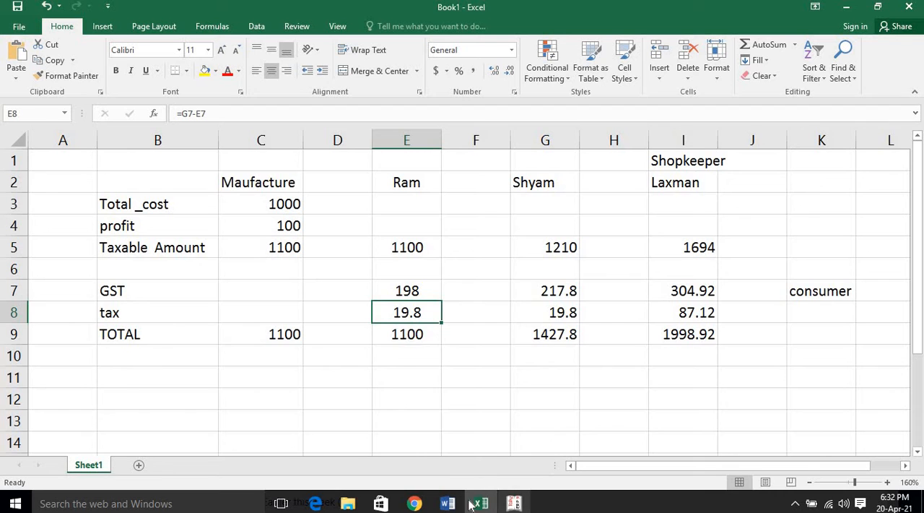
click(417, 504)
click(387, 470)
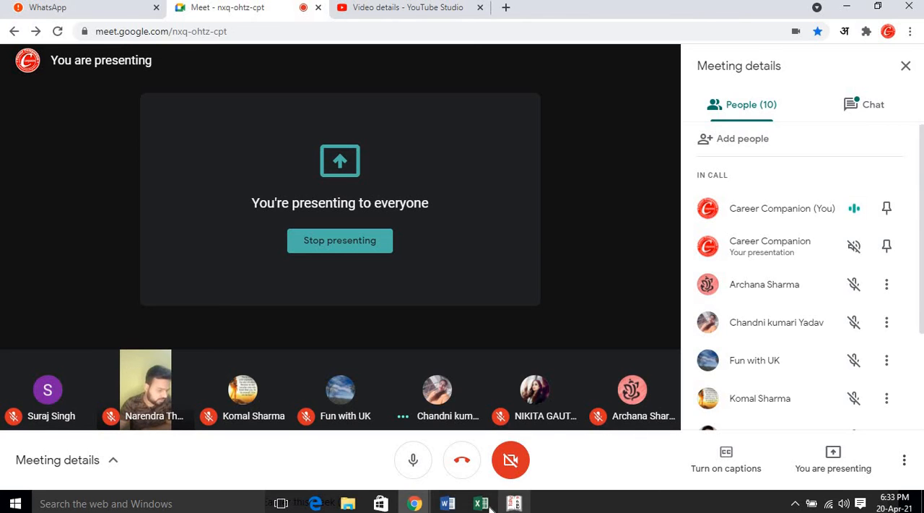
mouse_move(481, 507)
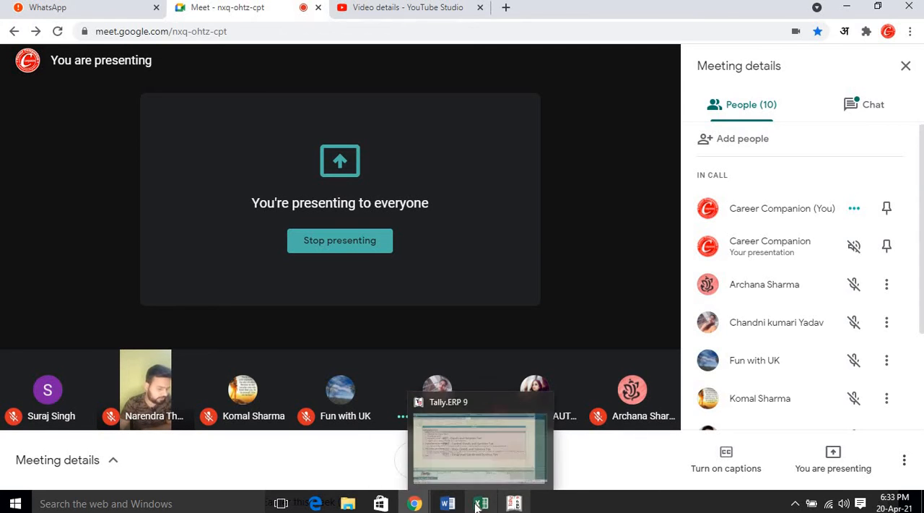
click(468, 476)
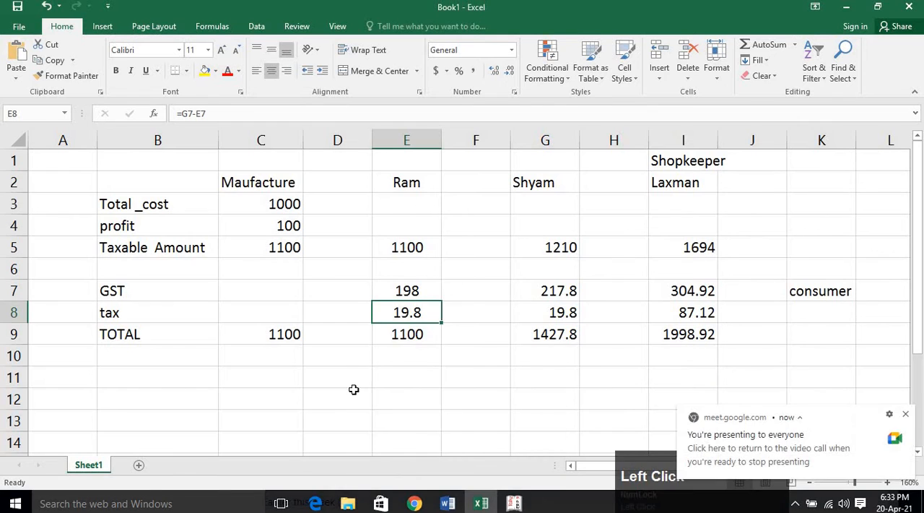
Clear the profit label and the manufacturer's profit formula from cells B4:C4 and check the taxable amount formula.
click(278, 272)
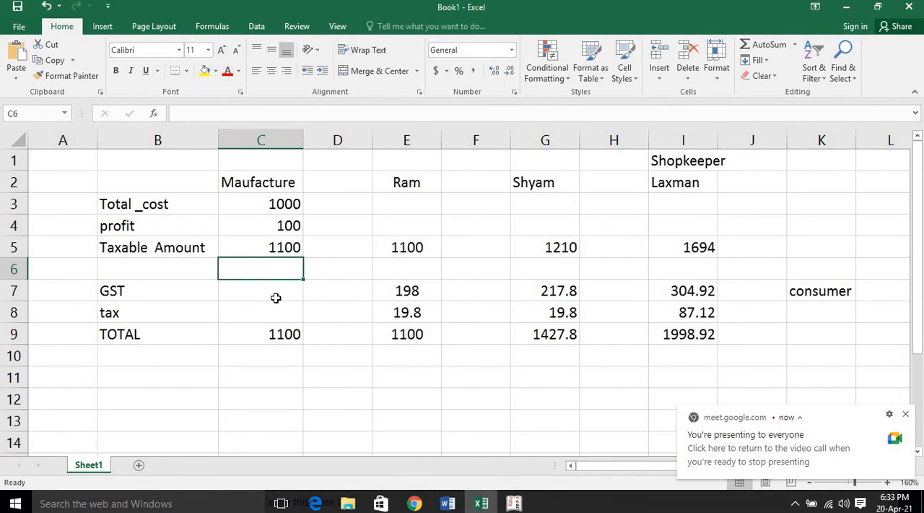
click(276, 296)
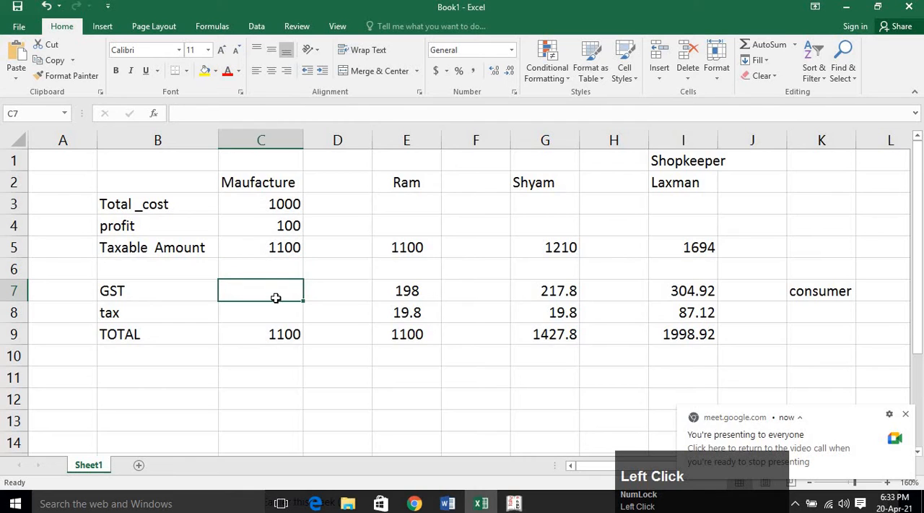
click(281, 221)
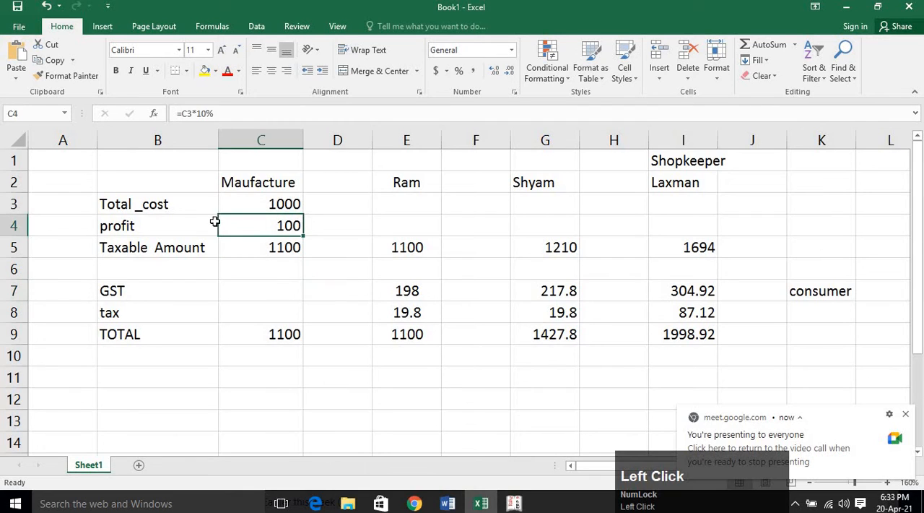
click(273, 249)
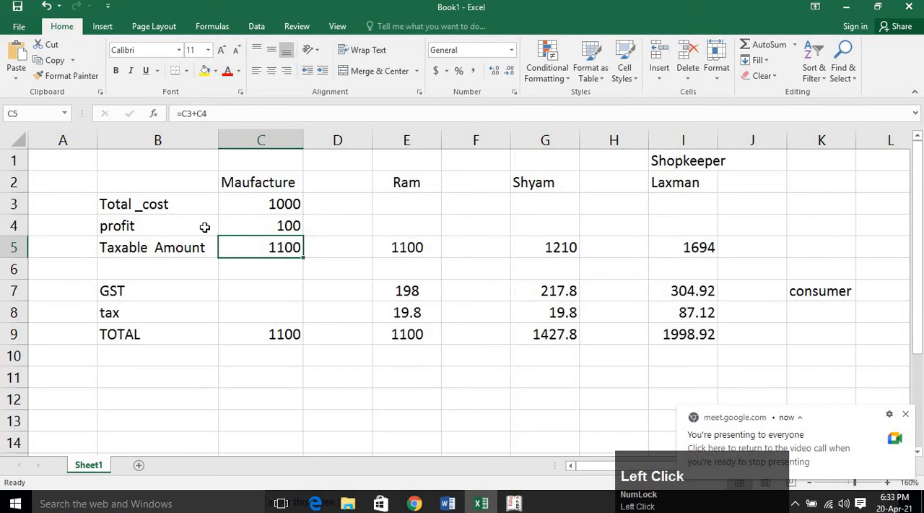
drag(205, 226, 269, 226)
key(Delete)
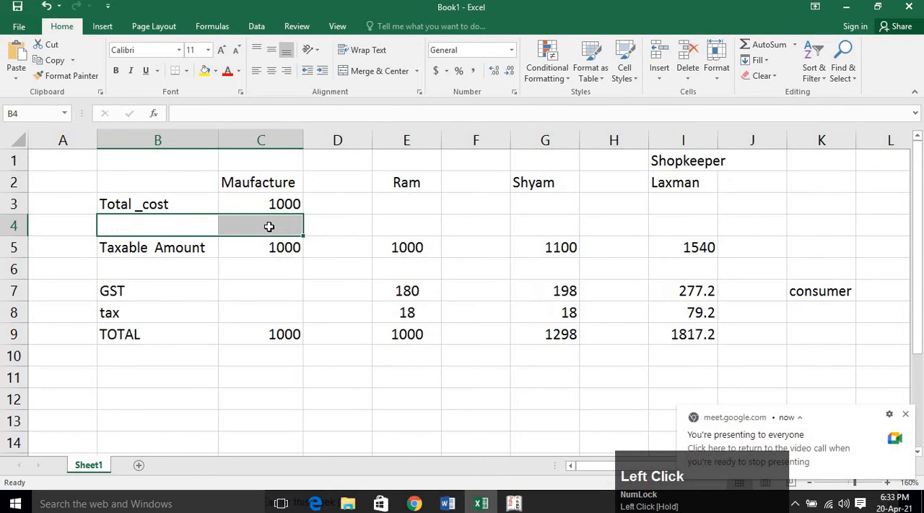
click(260, 252)
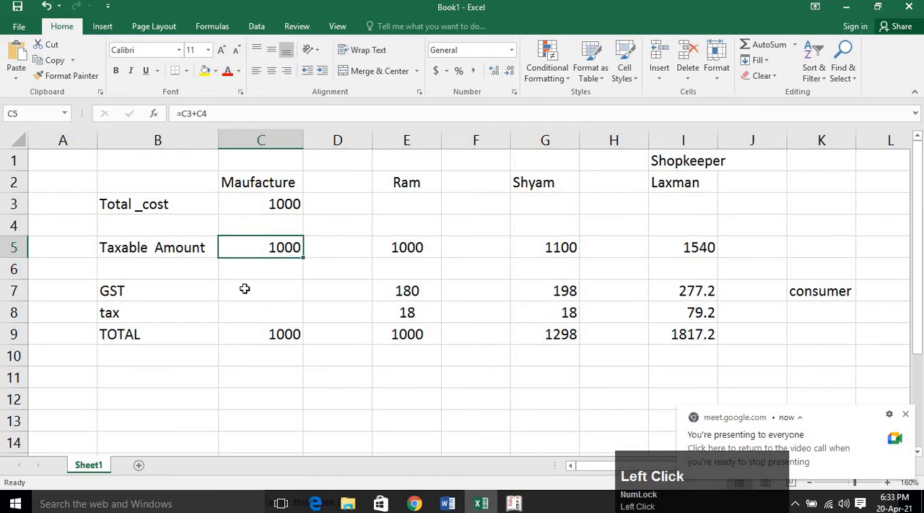
click(192, 268)
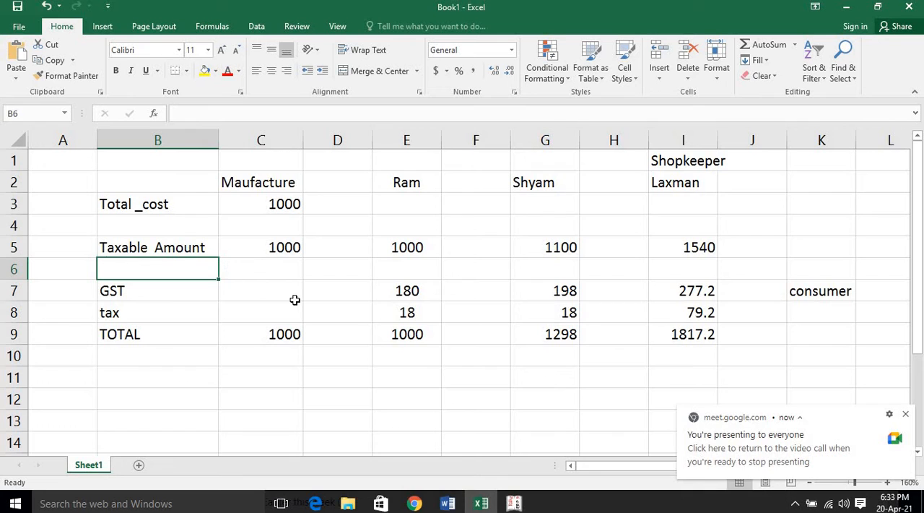
Calculate the manufacturer's GST in cell C7 with the formula =C5*18%.
click(248, 291)
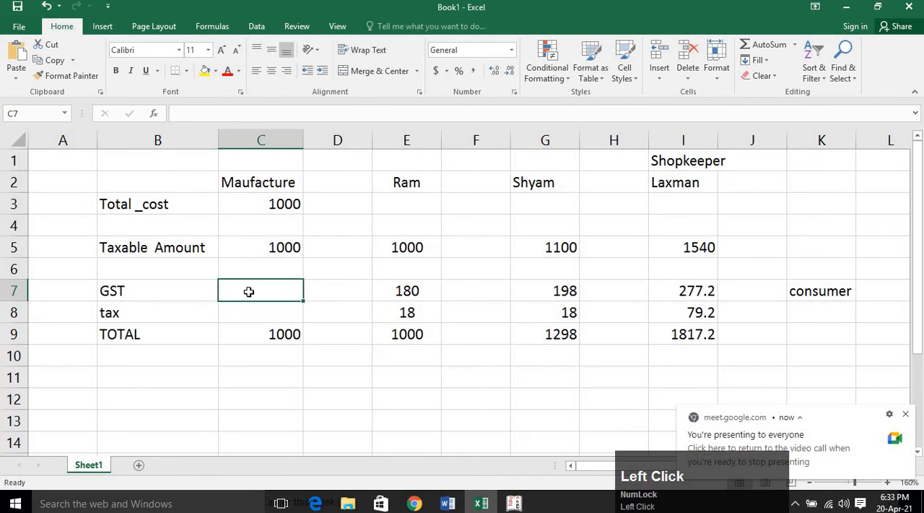
text(=)
click(282, 246)
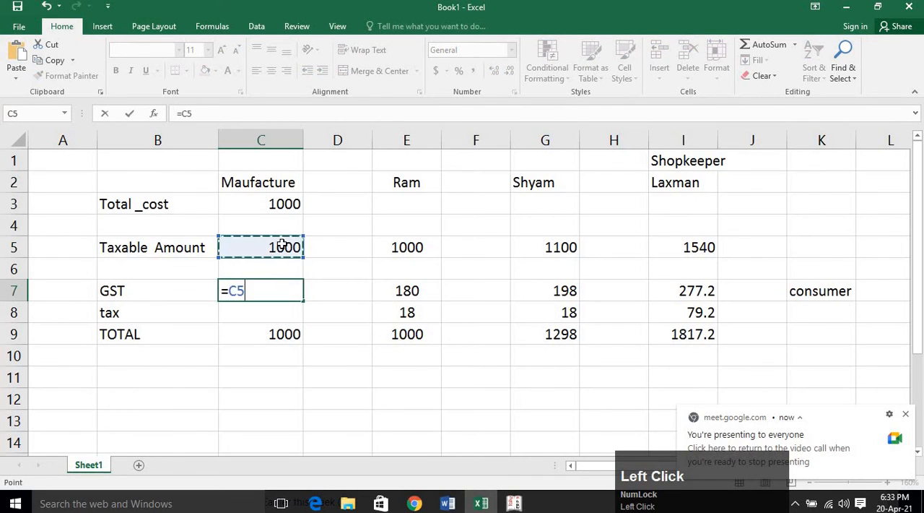
text(*18)
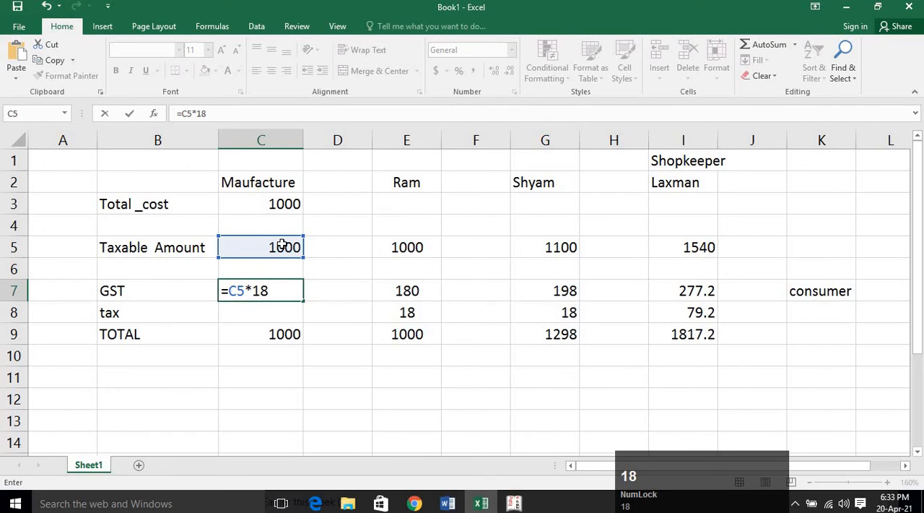
text(0)
key(BackSpace)
key(Return)
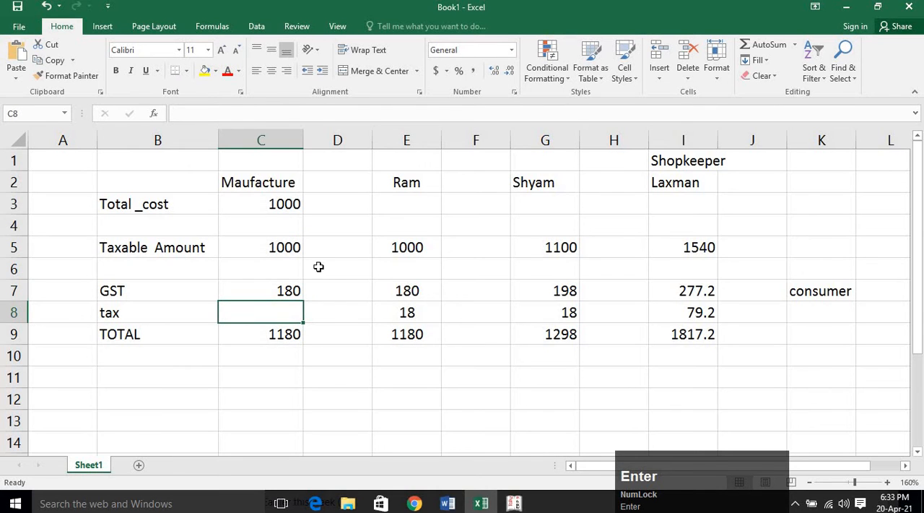
text(=)
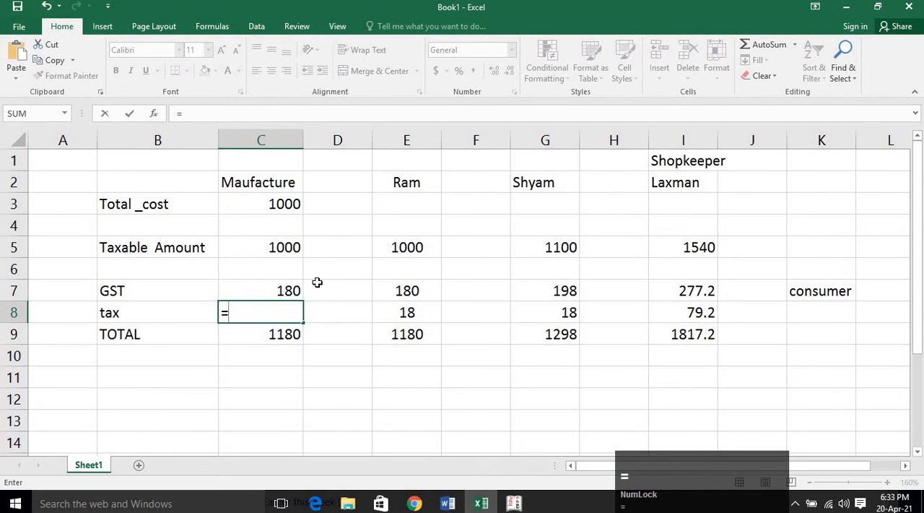
key(Escape)
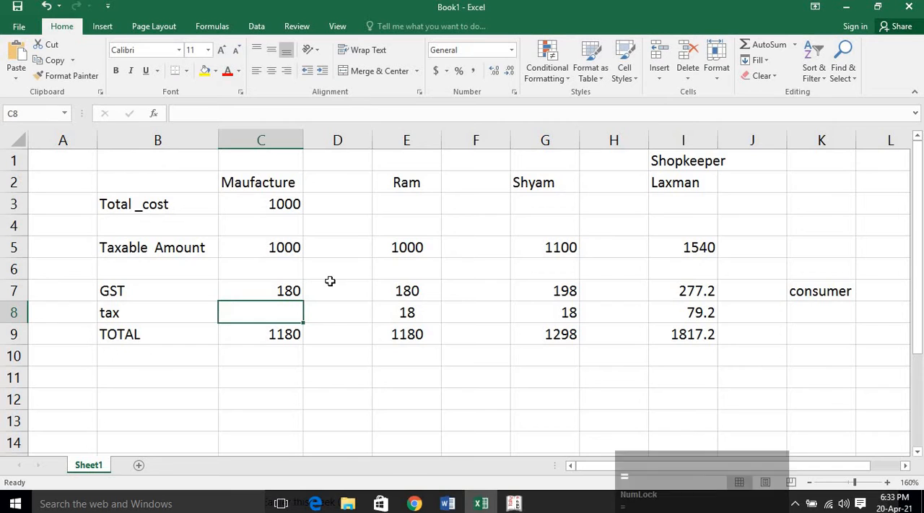
Change the first buyer's taxable amount formula in cell E5 to =C5*10%.
double_click(418, 247)
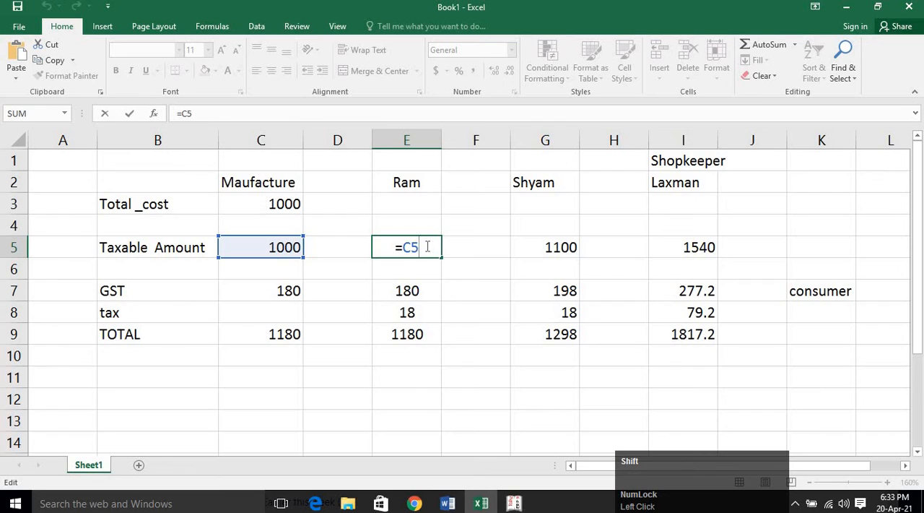
text(*1)
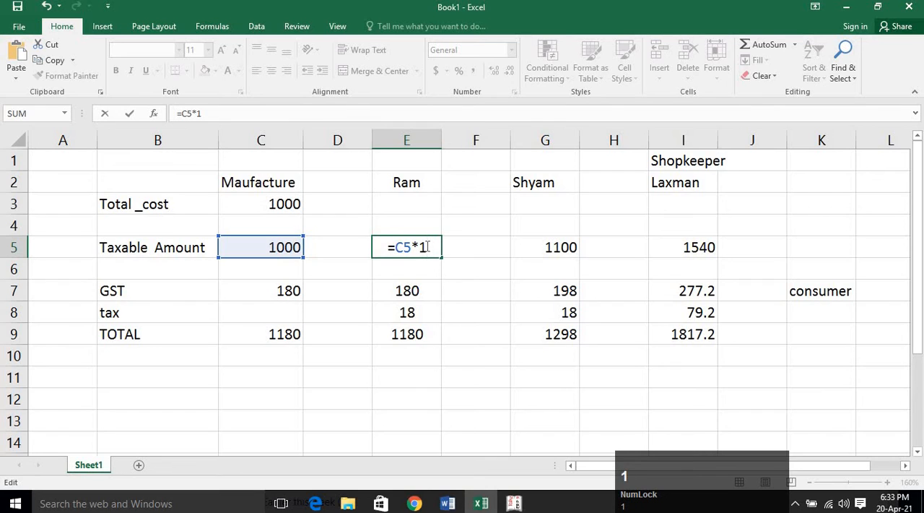
text(0%)
key(Return)
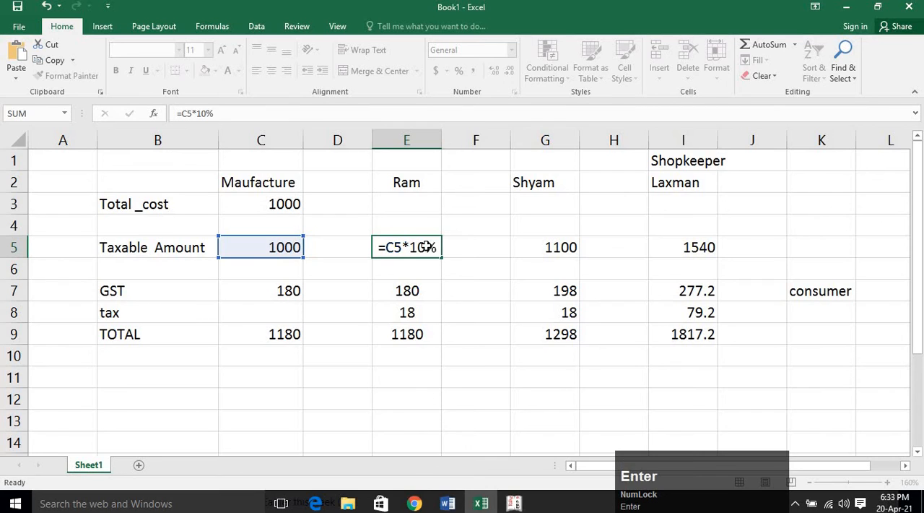
Check the GST formulas of the manufacturer in cell C7 and the first buyer in cell E7.
click(282, 302)
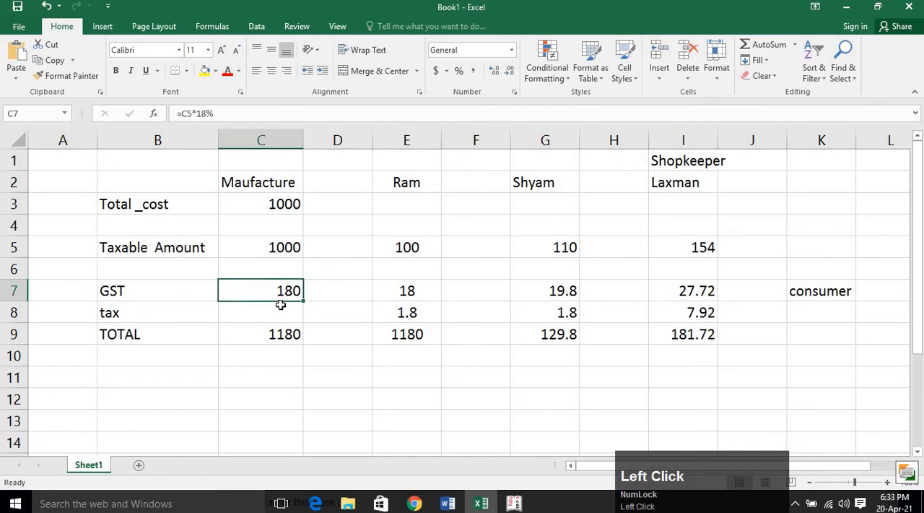
click(272, 307)
click(272, 291)
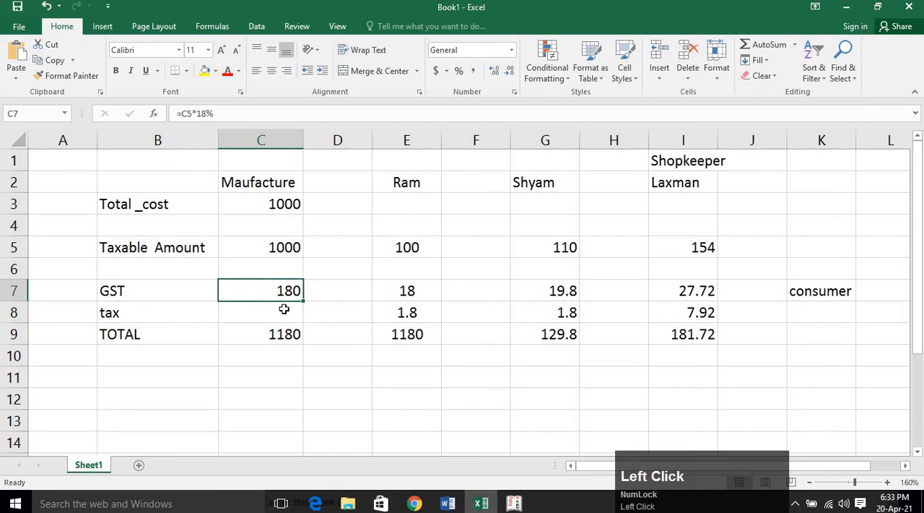
click(285, 312)
click(286, 291)
double_click(401, 295)
key(Return)
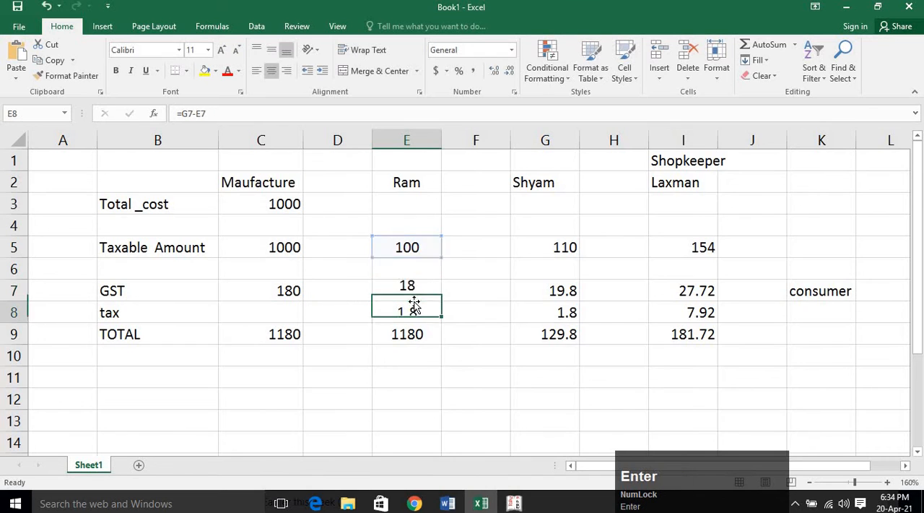
Correct the first buyer's taxable amount formula in cell E5 to =C5+C5*10%.
click(420, 250)
double_click(419, 250)
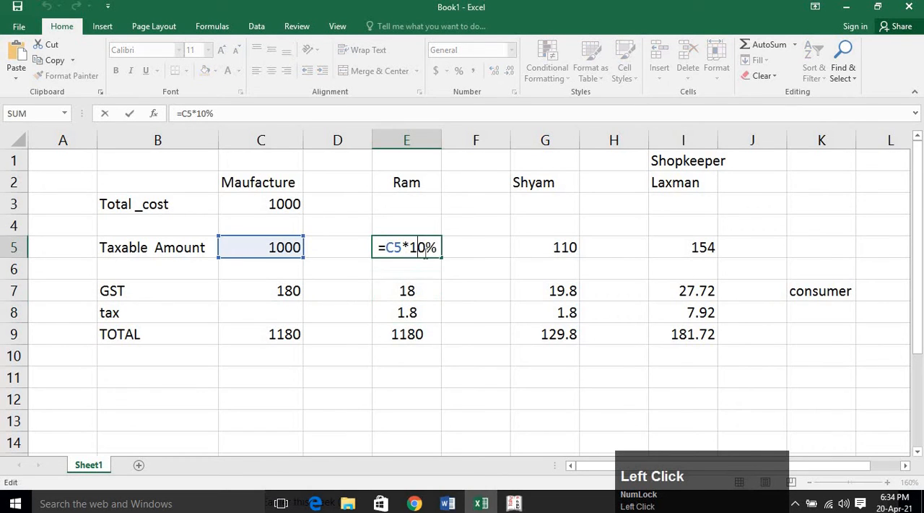
click(390, 246)
click(283, 247)
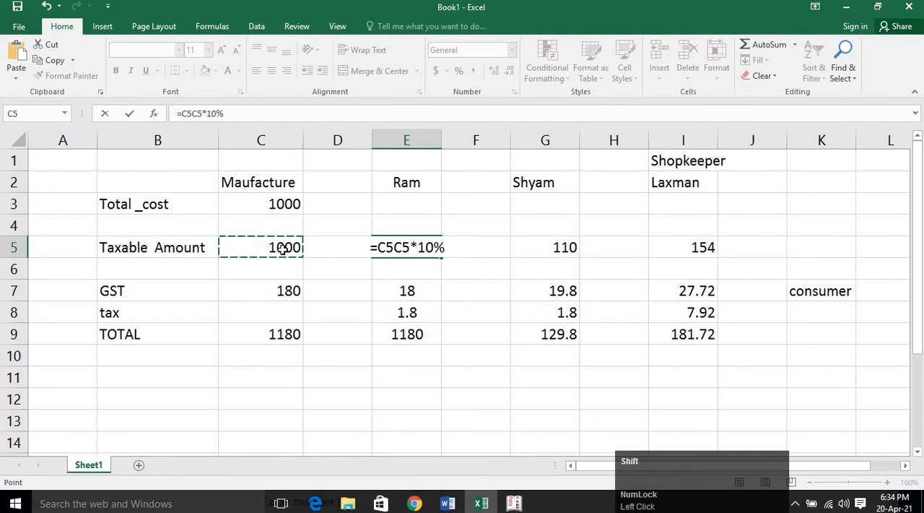
text(+)
key(Return)
click(330, 372)
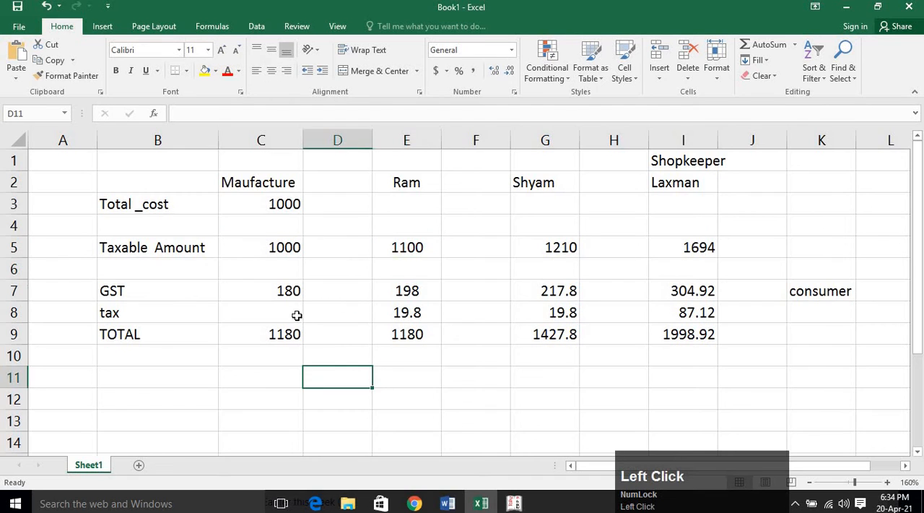
Compare the GST in cells C7 and E7 and replace the first buyer's tax in cell E8 with the formula =E7-C7.
click(290, 293)
click(390, 293)
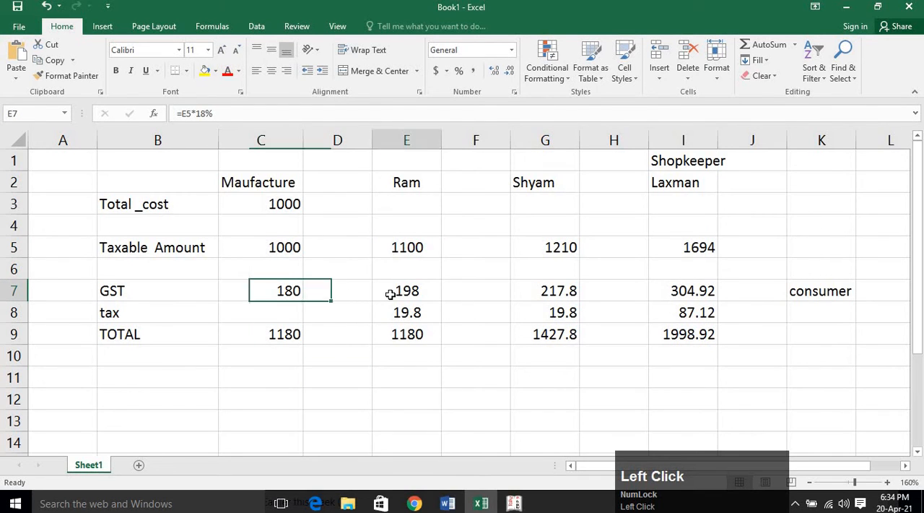
click(278, 309)
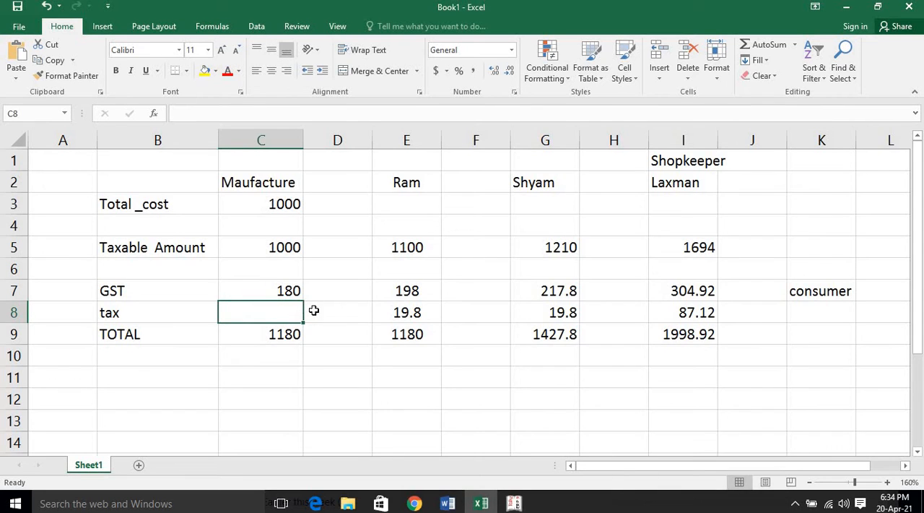
click(391, 307)
key(Delete)
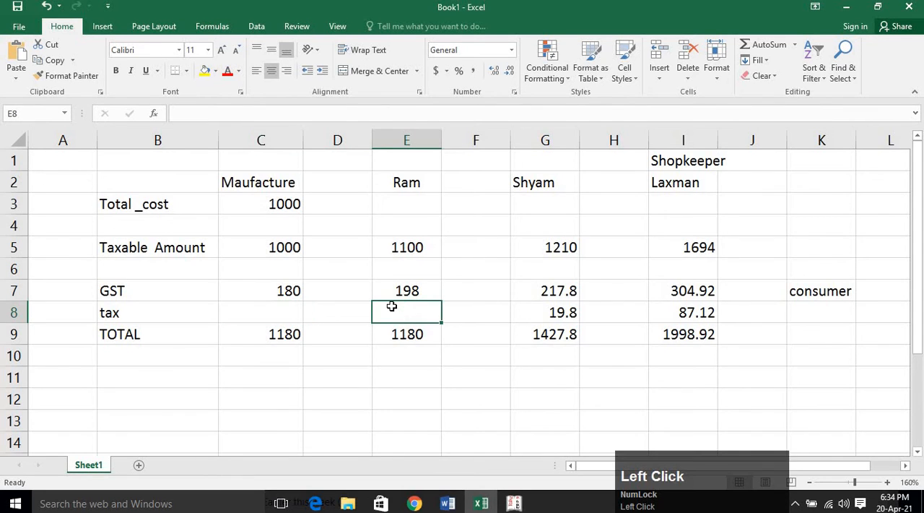
text(=)
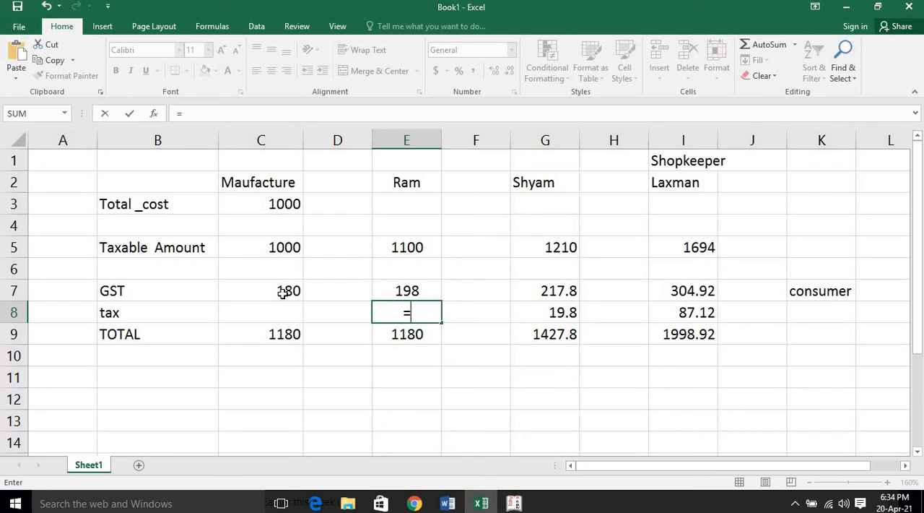
click(413, 289)
text(-)
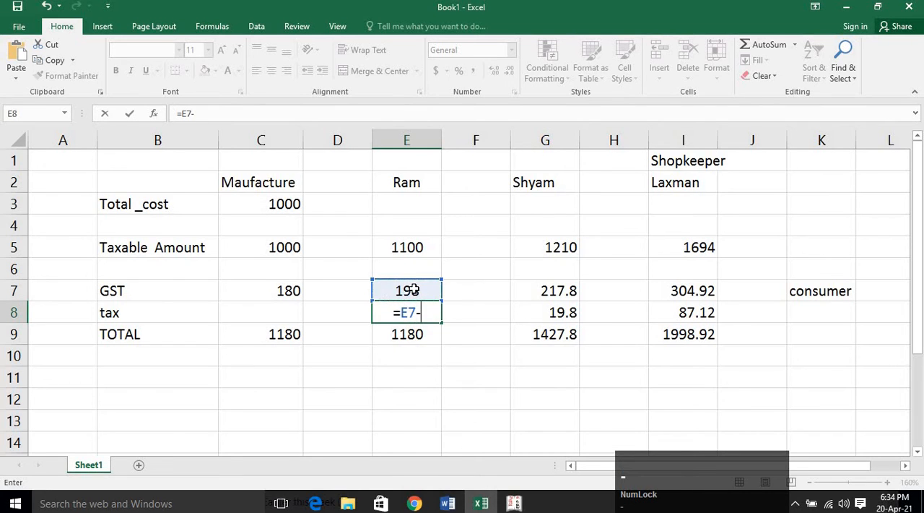
click(286, 292)
key(Return)
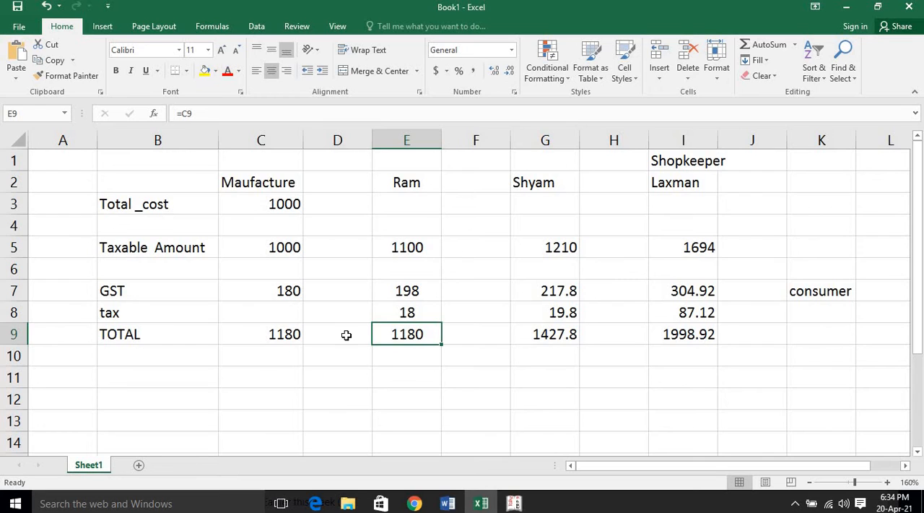
Check the tax formulas of the first and second buyers in cells E8 and G8.
click(433, 375)
click(426, 313)
key(Right)
key(Right)
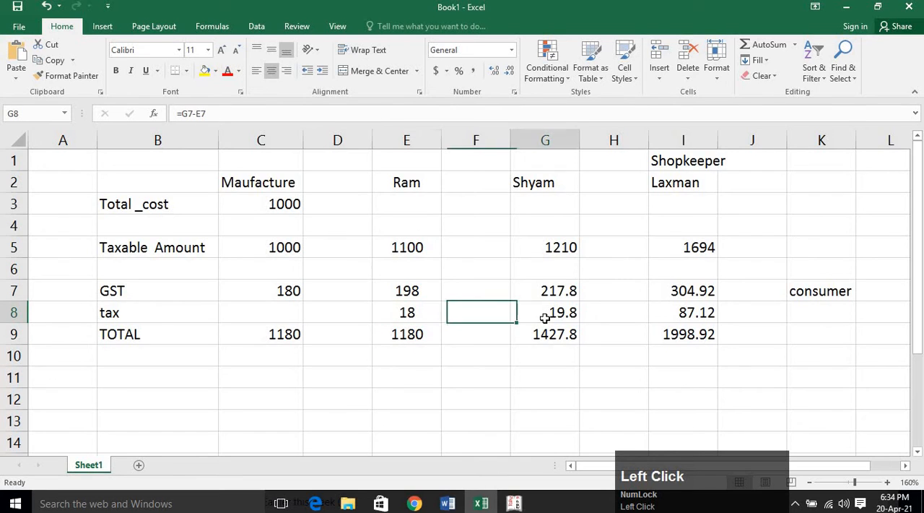
Check the shopkeeper's tax formula in cell I8 and compare the GST formulas in cells C7, E7, G7 and I7.
click(680, 316)
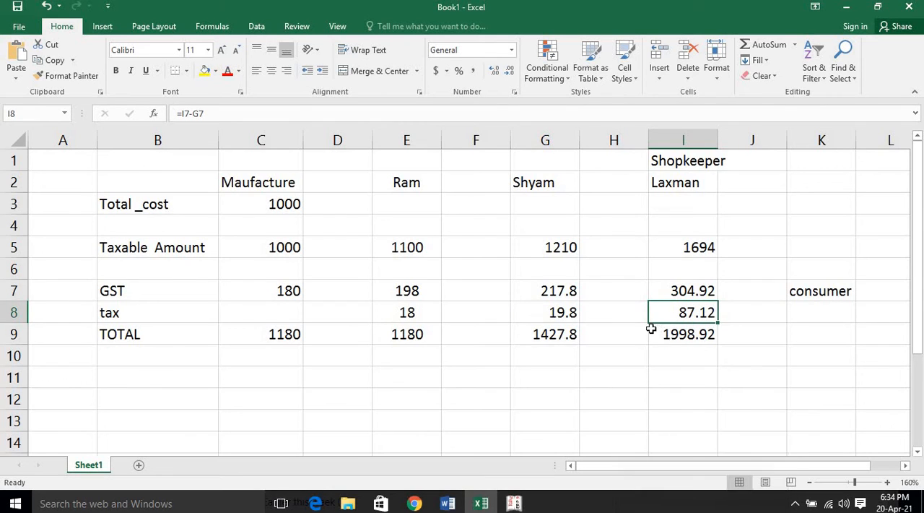
click(679, 296)
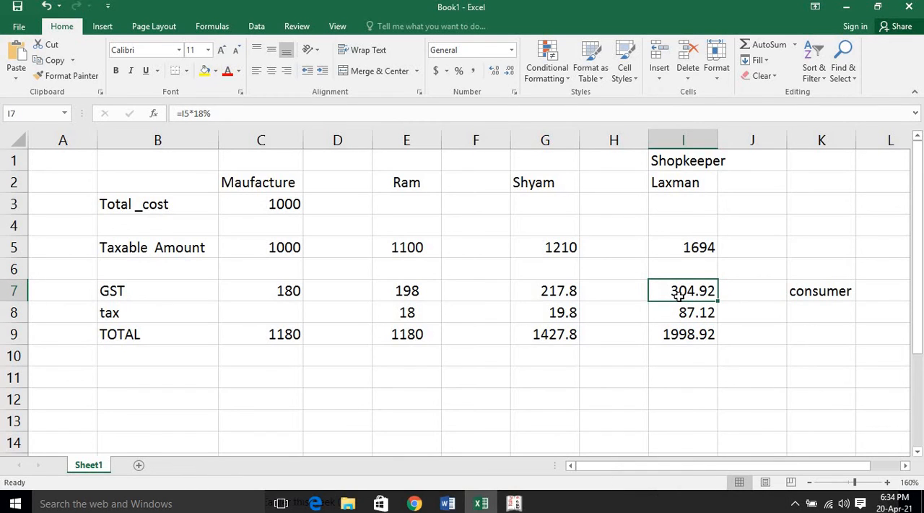
click(279, 292)
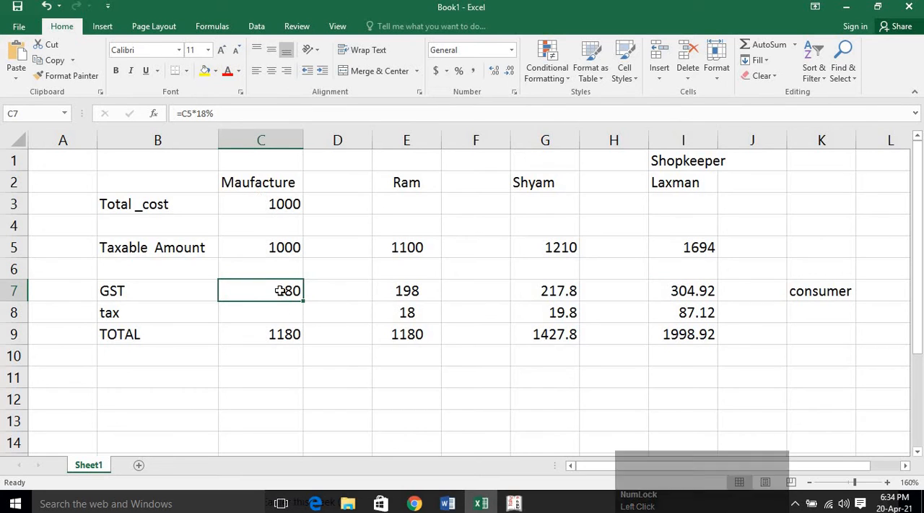
click(419, 295)
click(562, 290)
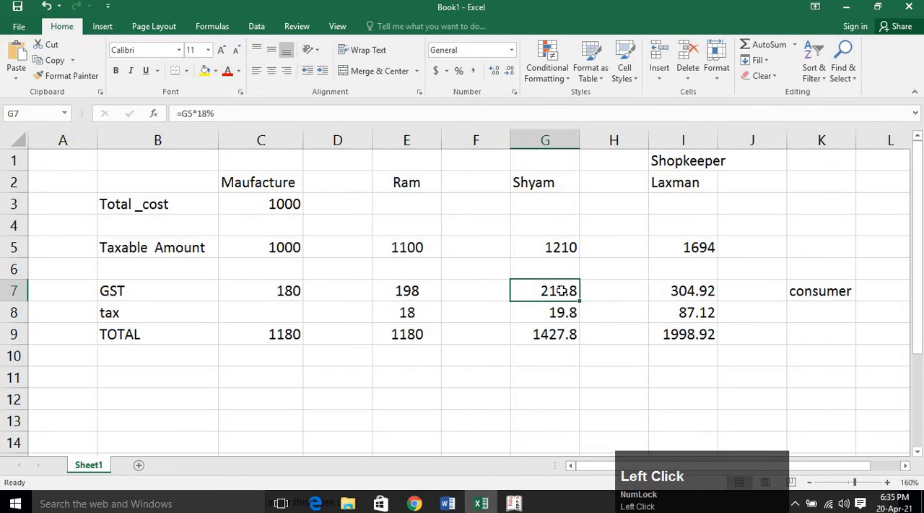
click(686, 291)
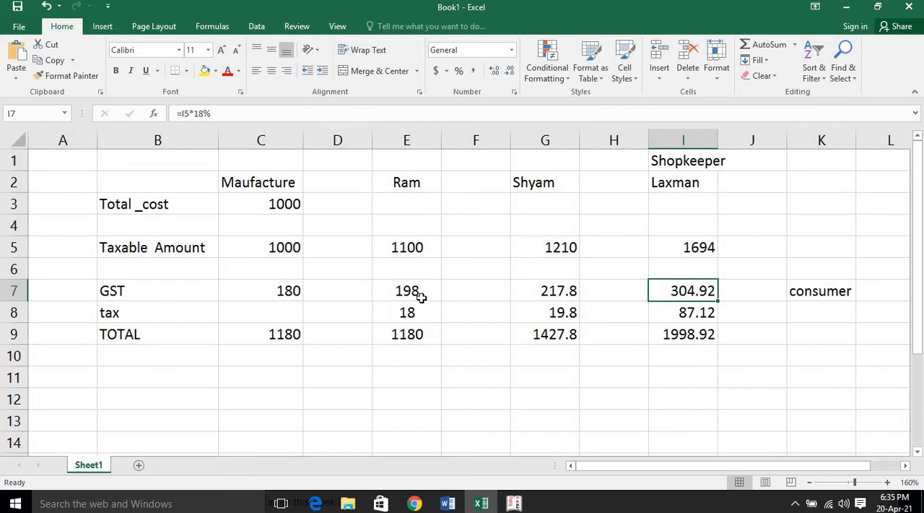
Review the first buyer's GST in cell E7 and the second buyer's total formula in cell G9.
click(418, 292)
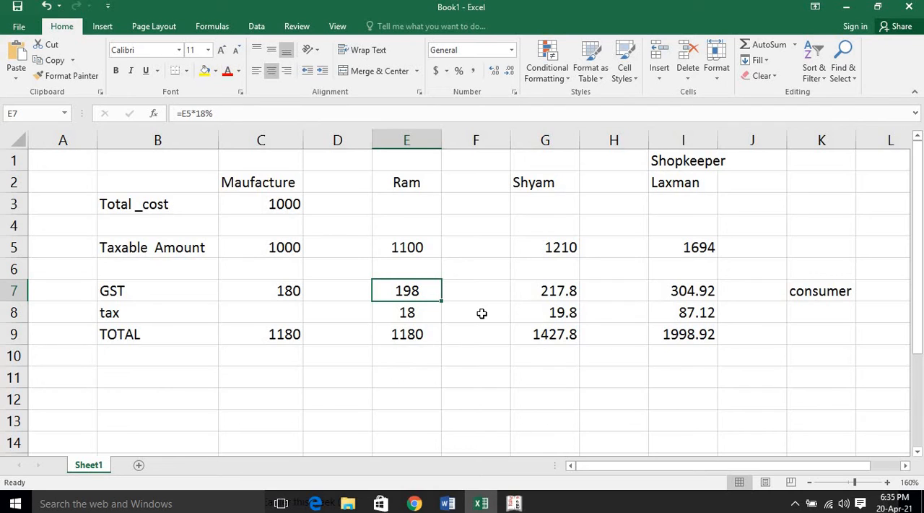
click(525, 333)
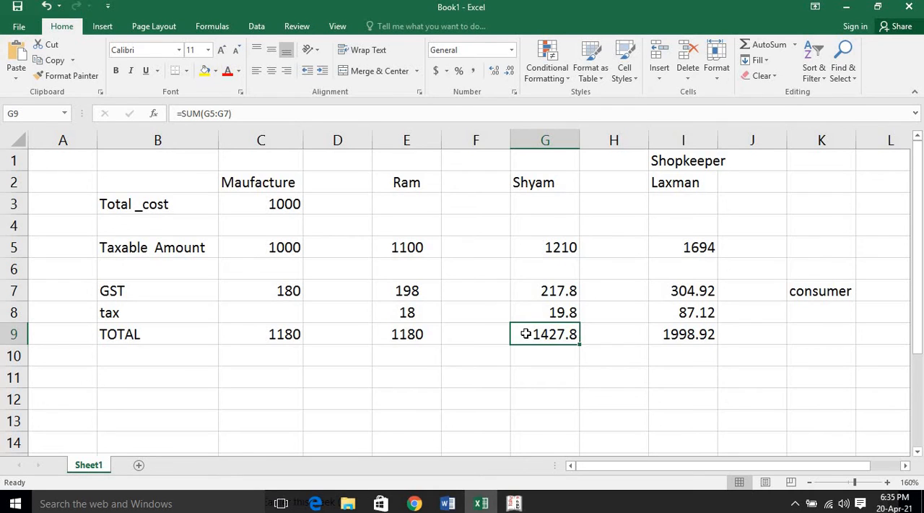
click(348, 293)
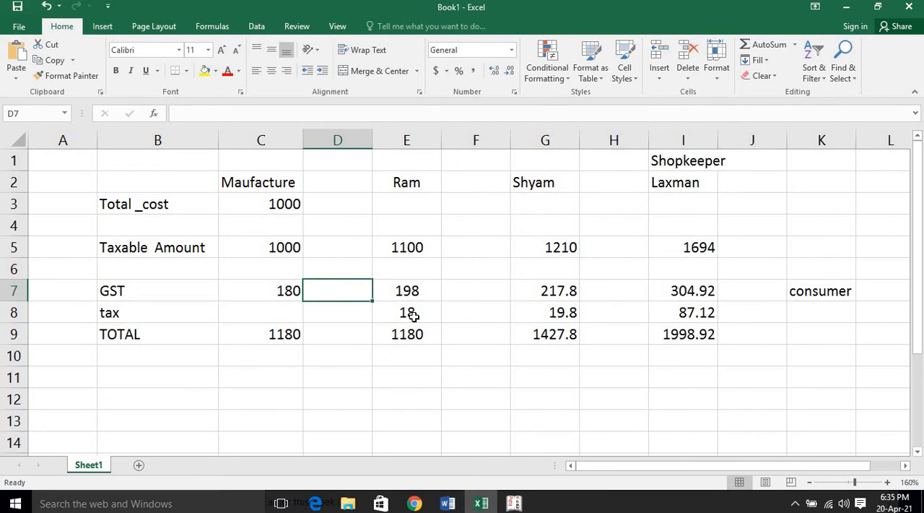
click(485, 326)
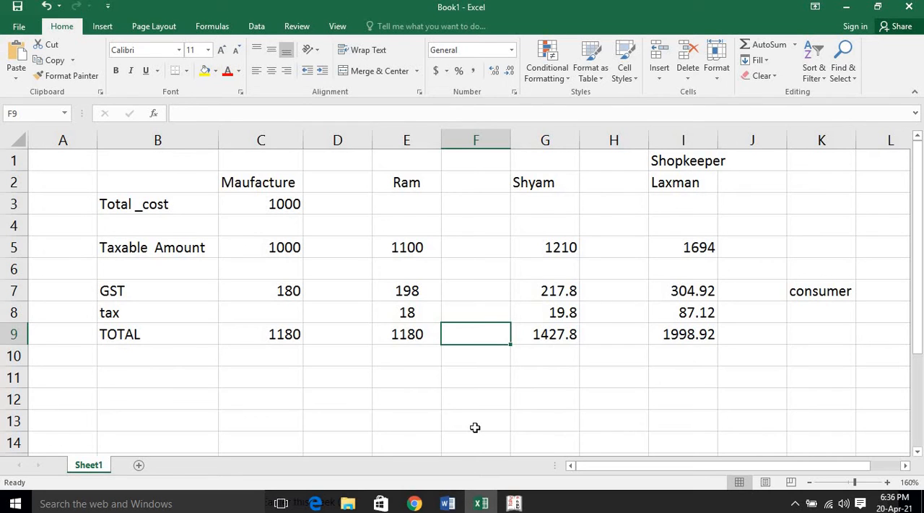
Switch to the Google Meet call in Chrome and check the meeting view and its participants.
click(414, 503)
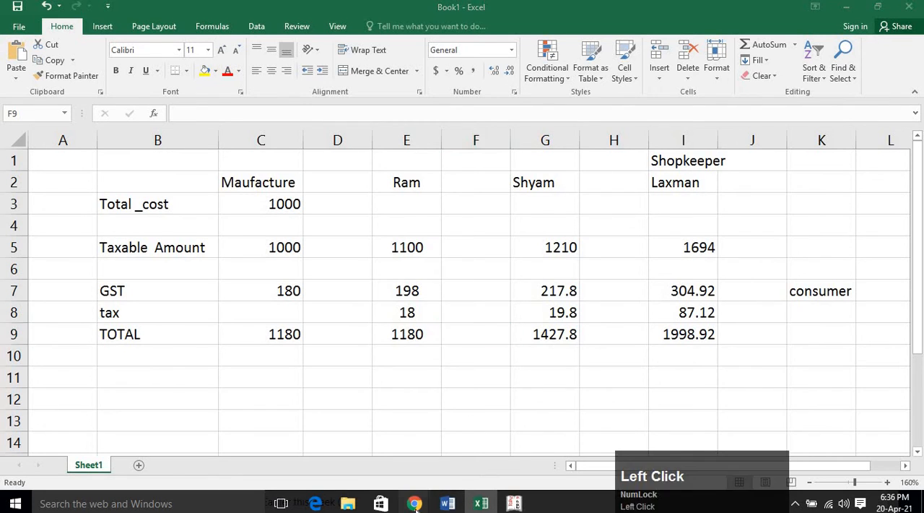
click(444, 338)
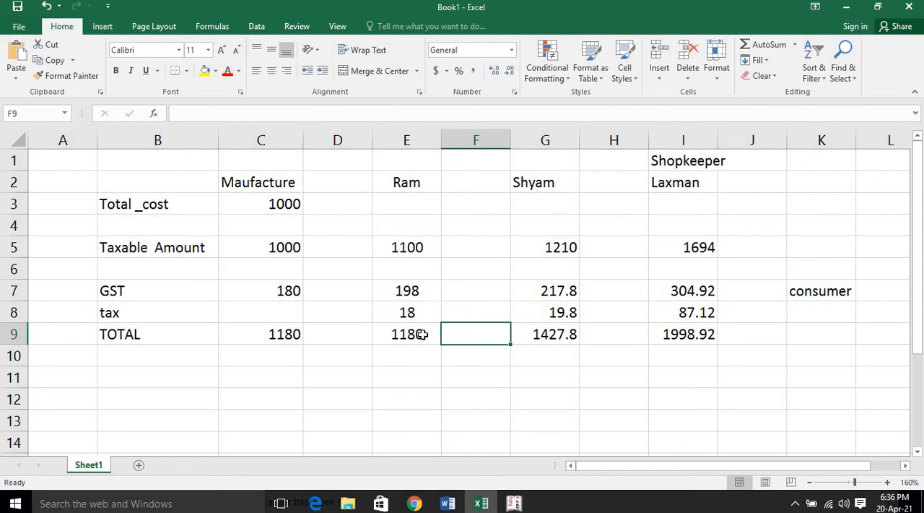
click(415, 504)
click(380, 473)
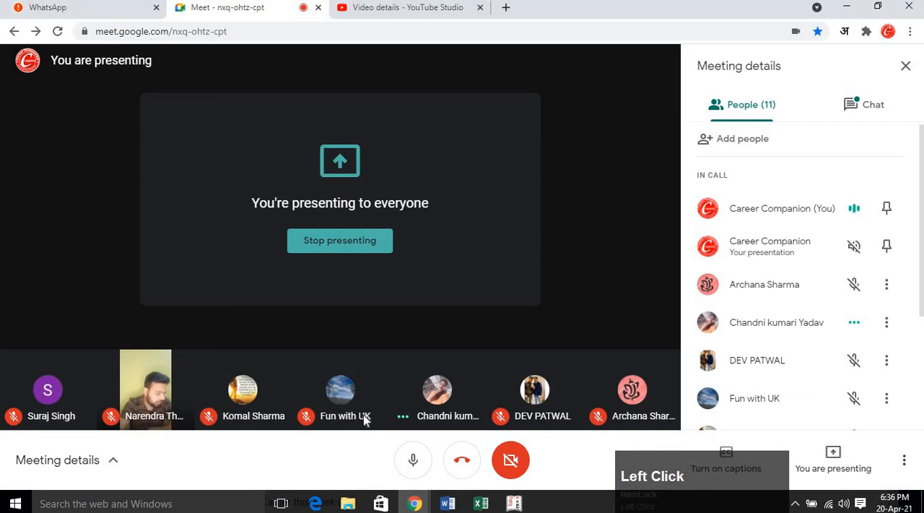
drag(705, 466, 744, 442)
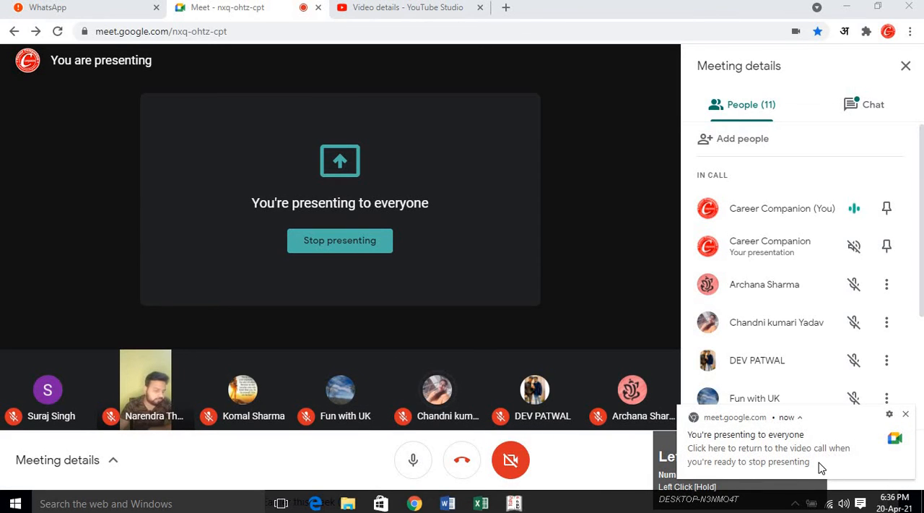
Switch to Tally.ERP 9 and view its Startup screen.
click(205, 503)
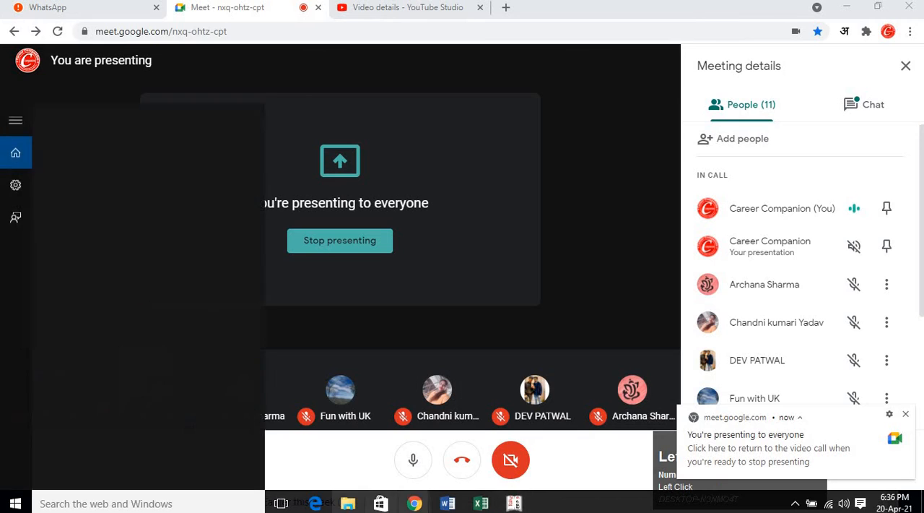
click(514, 503)
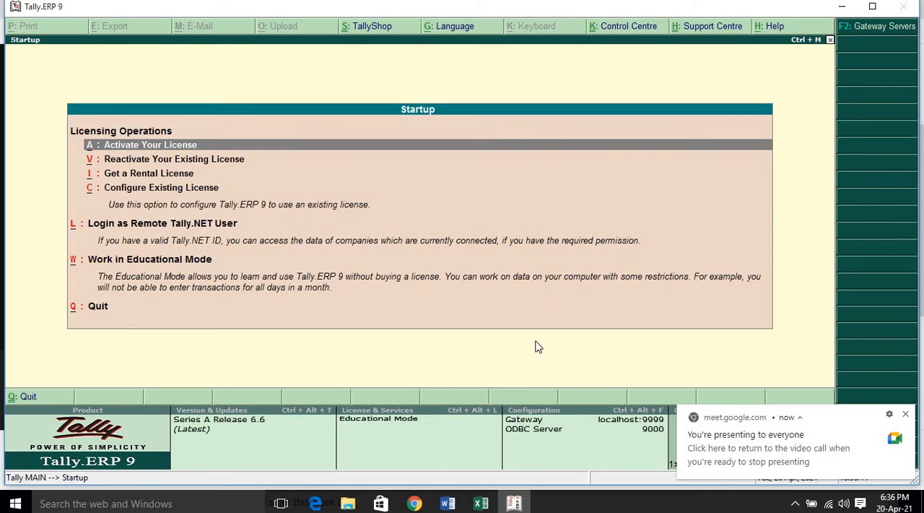
Return to the Google Meet call in Chrome and look through the rest of the participant list.
click(415, 504)
click(409, 455)
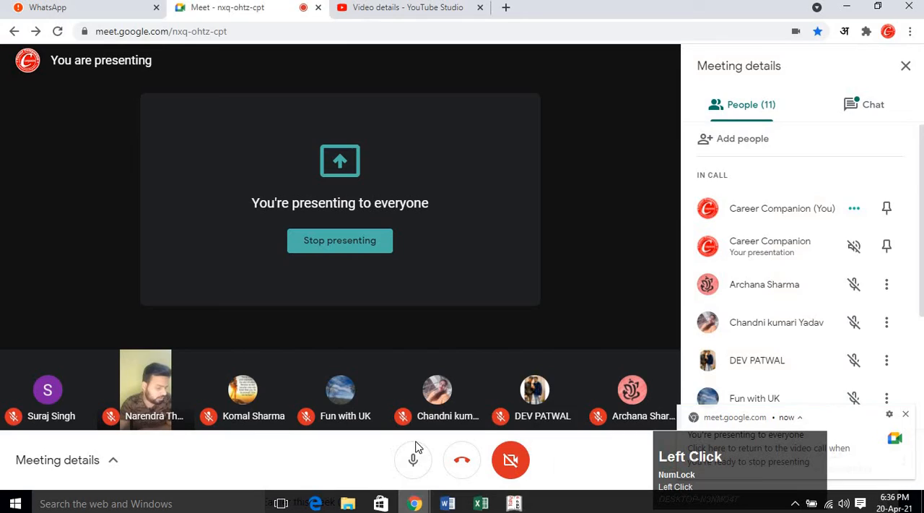
scroll(769, 346, down, 3)
click(753, 227)
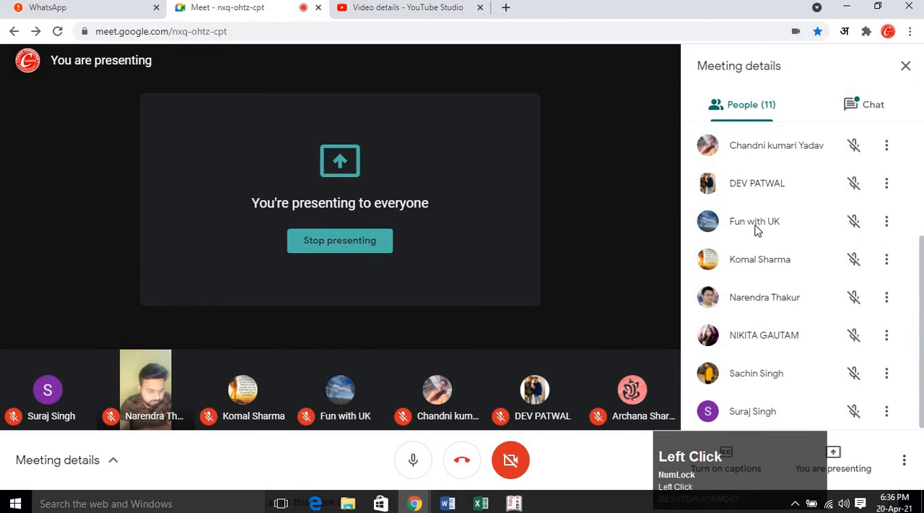
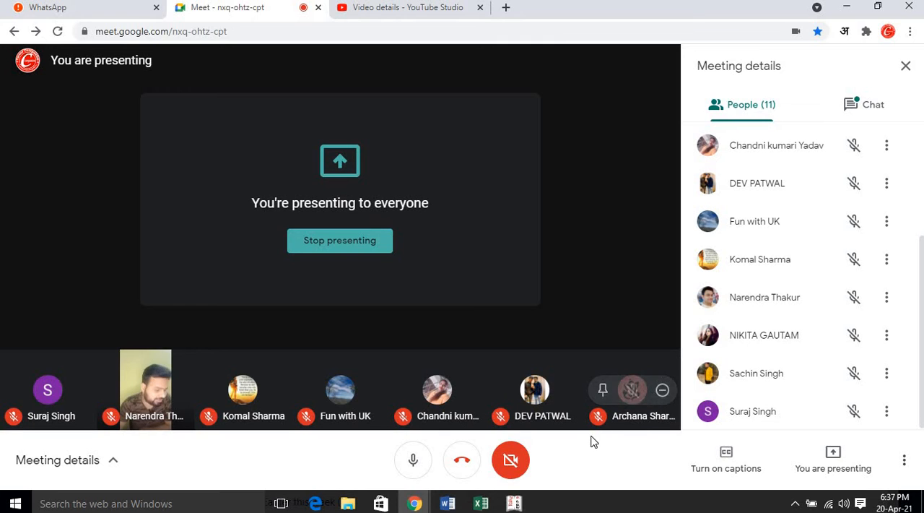
Switch to Tally.ERP 9 and start working in Educational Mode from the Startup screen.
click(514, 503)
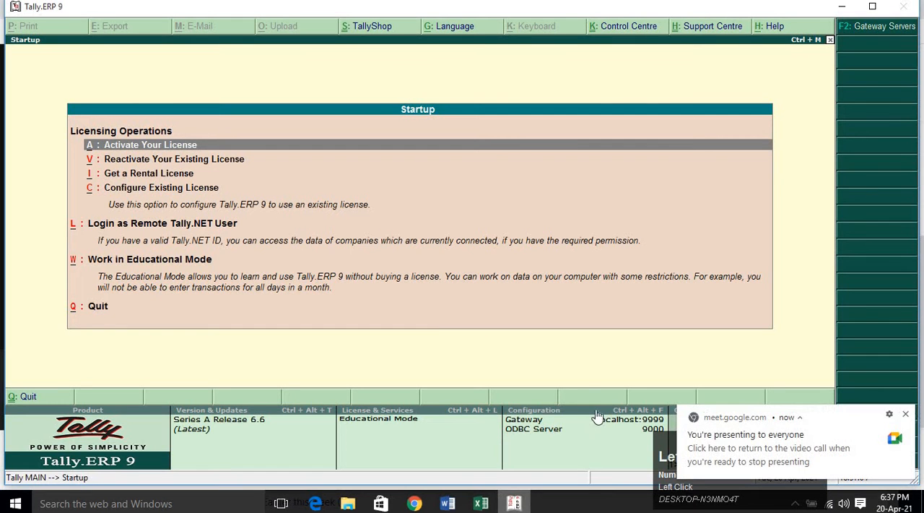
key(Down)
key(Down)
key(Down)
key(Down)
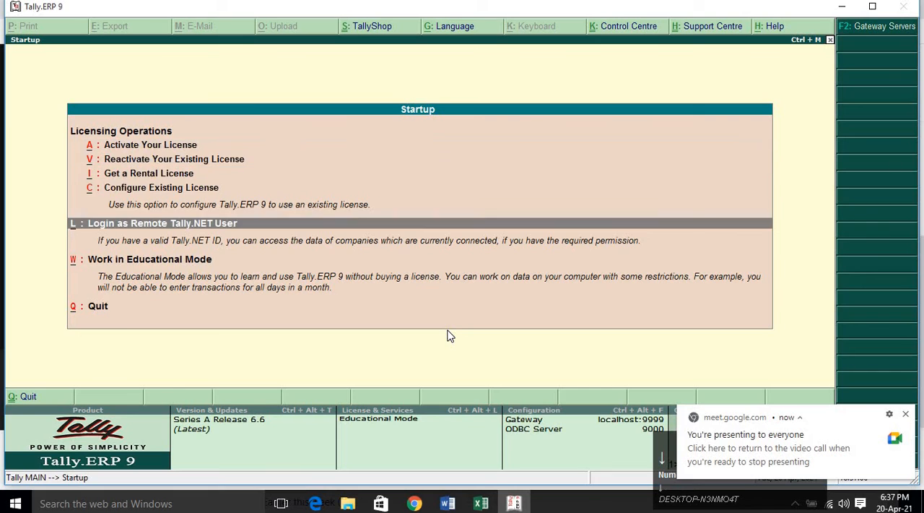
key(Up)
key(Up)
key(Up)
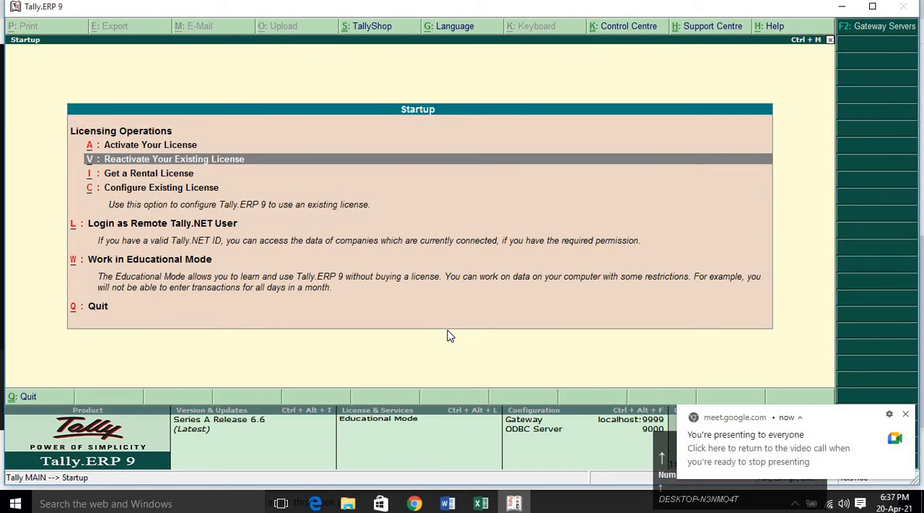
key(Down)
key(Down)
key(Down)
key(Down)
key(Up)
key(Return)
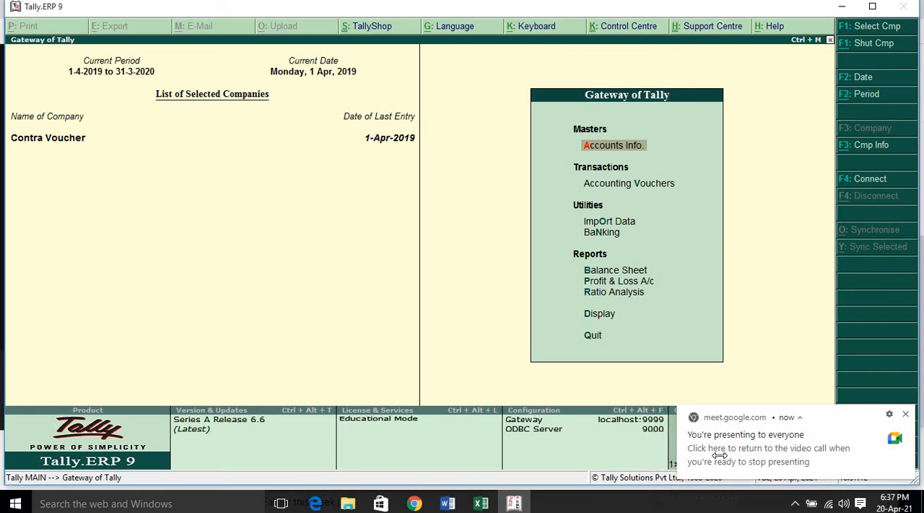
click(867, 385)
drag(776, 456, 149, 275)
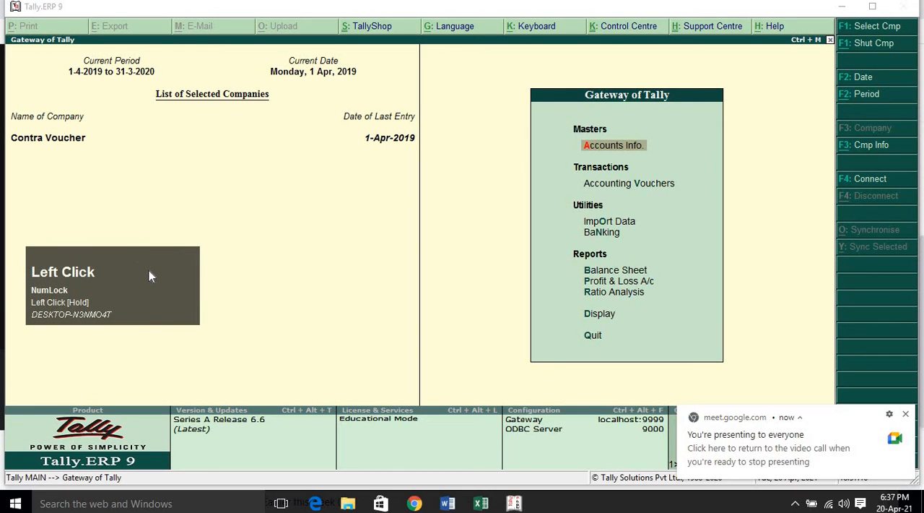
click(253, 263)
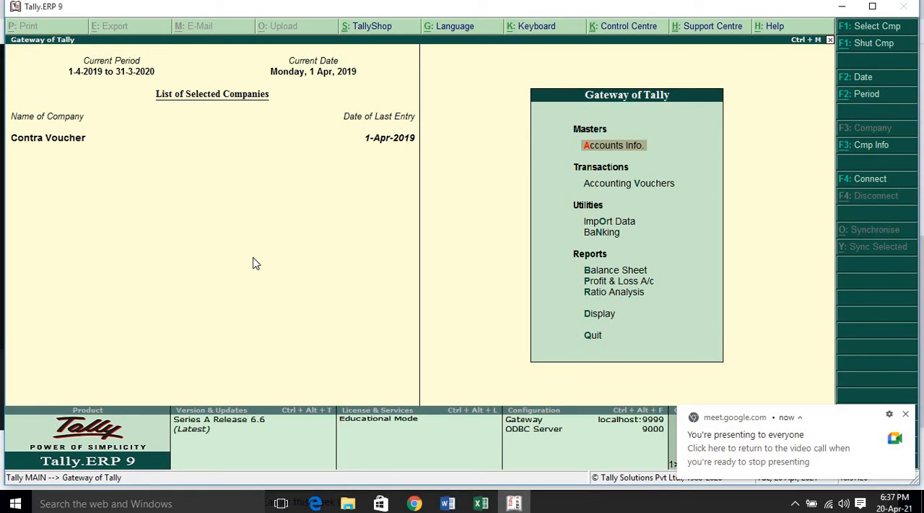
Open the Company Creation form from the Company Info options.
key(Down)
key(alt+F3)
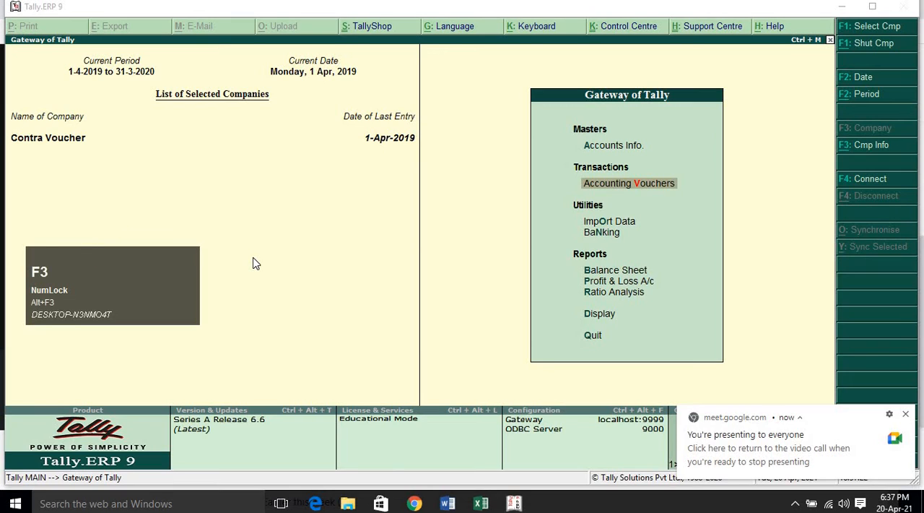
key(alt+F3)
click(883, 146)
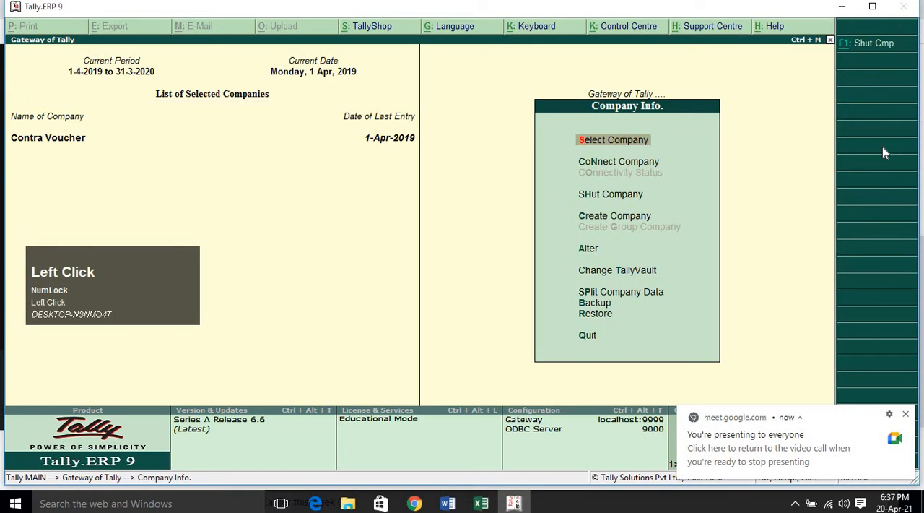
key(Down)
key(Down)
key(Down)
key(Return)
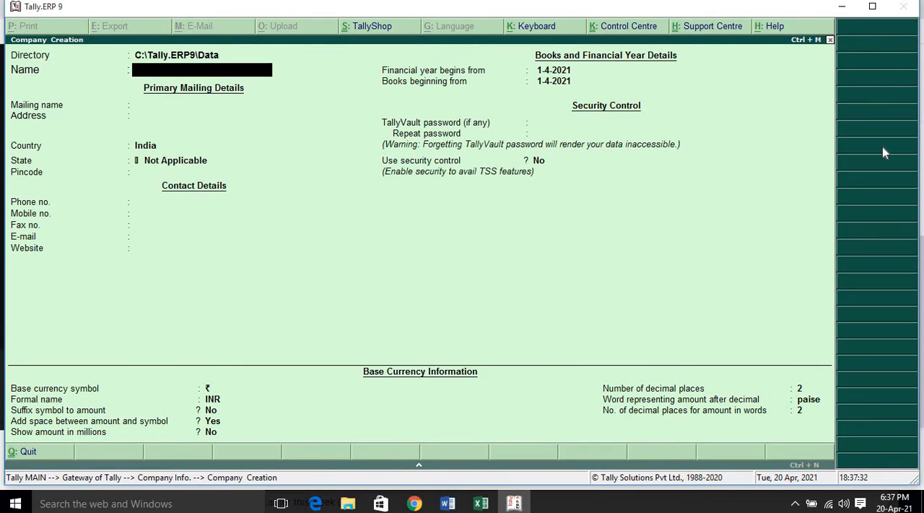
Name the company "Gst Q1 for" followed by the student's first name, keep India as country and set the state to Delhi.
text(Gst)
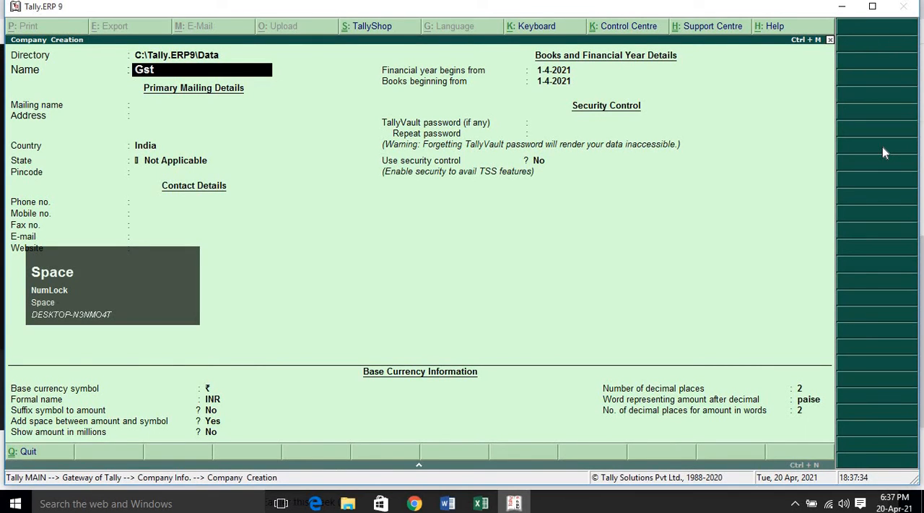
text( Q1 for)
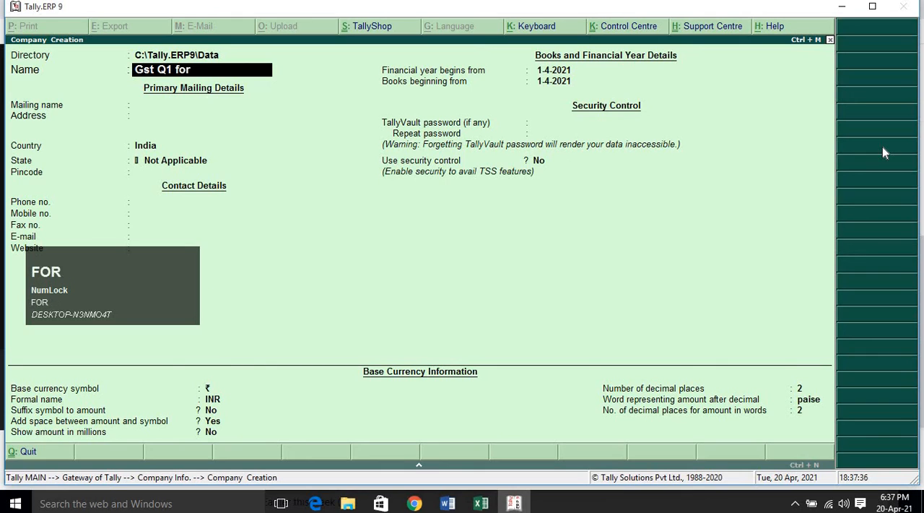
text( Chandani)
key(Return)
key(Return)
key(Return)
key(Return)
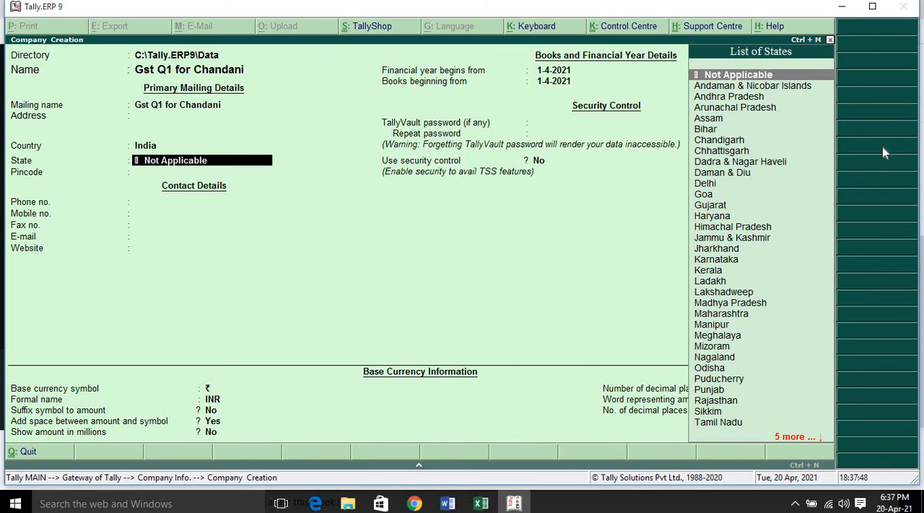
text(De)
key(Return)
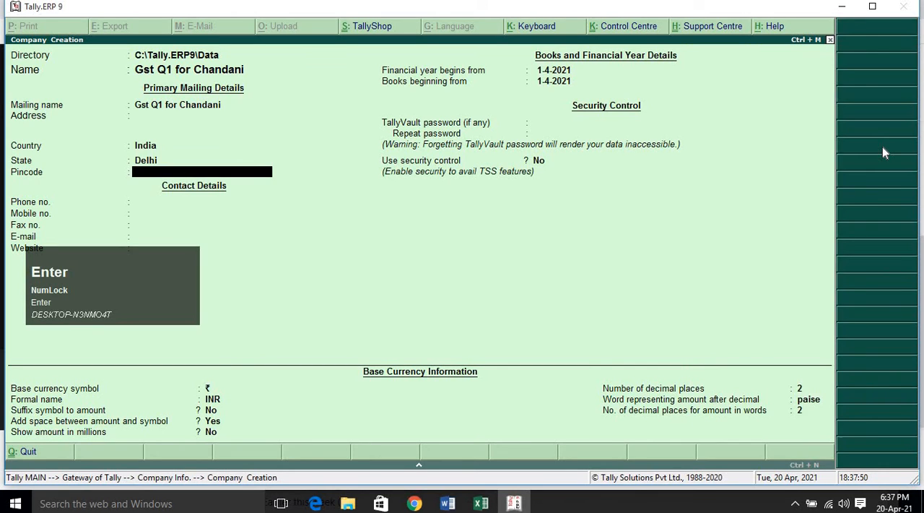
Leave the pincode and contact details blank and set the financial year and books to begin from 1-4-2019.
key(Return)
key(Return)
key(Return)
key(Return)
key(Return)
key(Return)
key(Return)
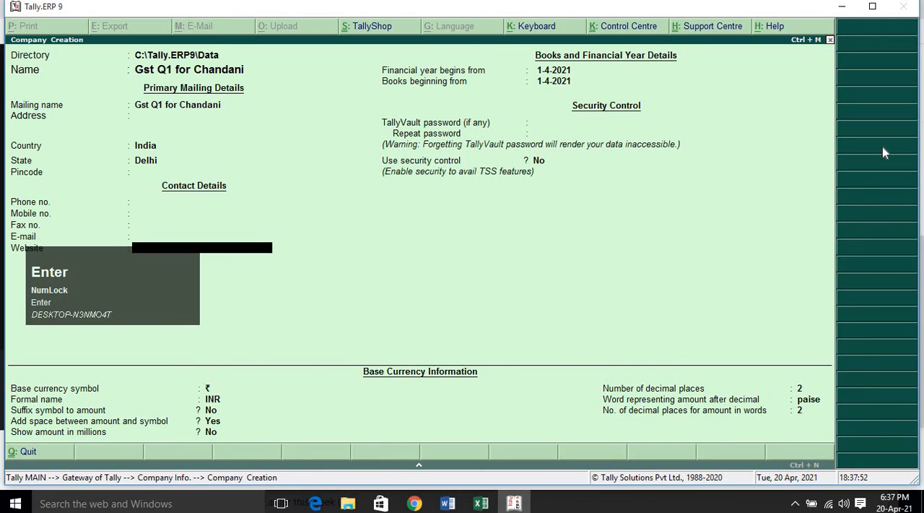
key(BackSpace)
key(End)
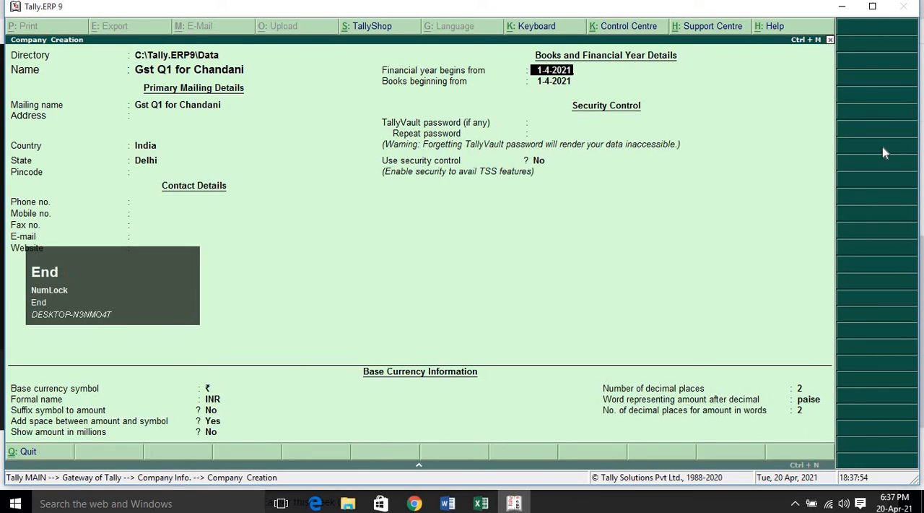
key(BackSpace)
key(BackSpace)
text(19)
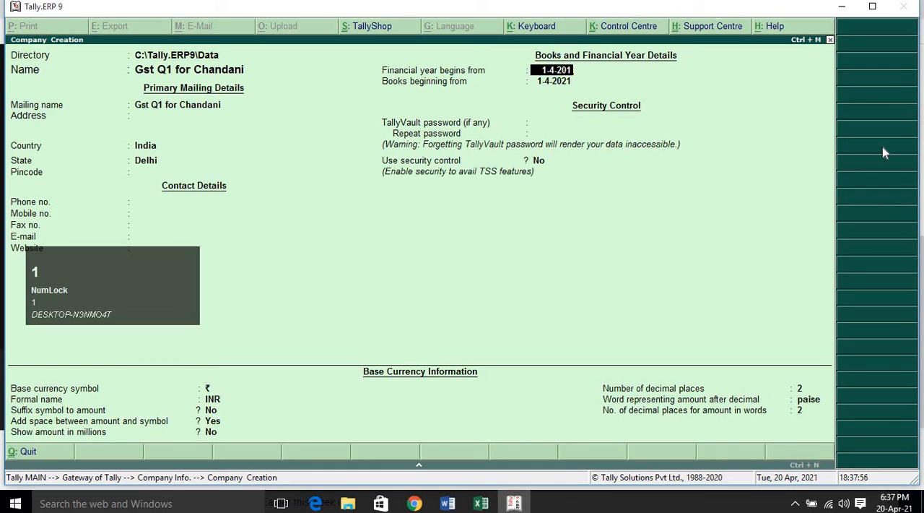
key(Return)
key(Return)
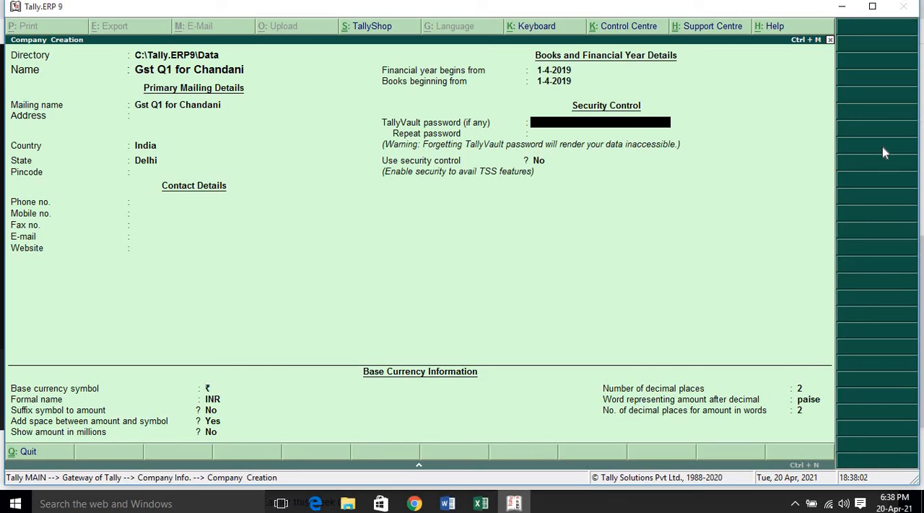
Leave the TallyVault password blank and security control at No, and accept the creation of the company.
key(Return)
key(Return)
key(Return)
key(Return)
key(Return)
key(Return)
key(Return)
key(Return)
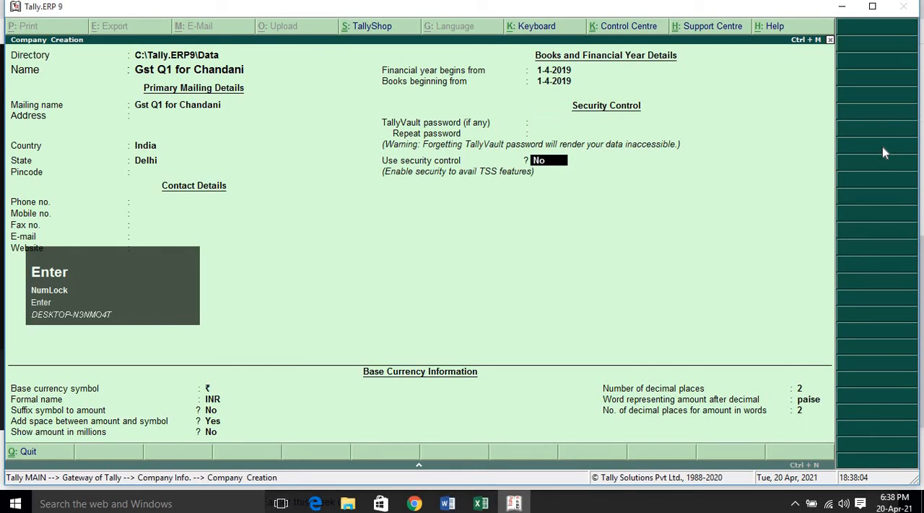
key(Return)
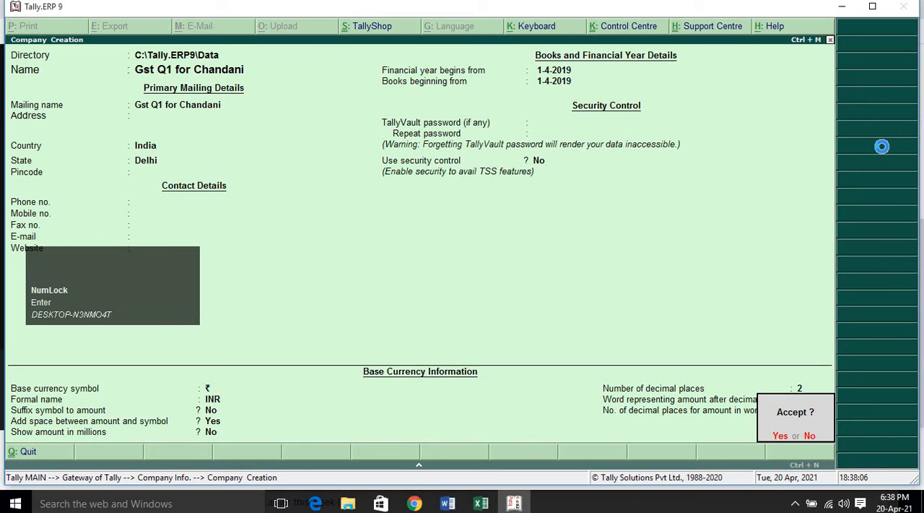
key(Return)
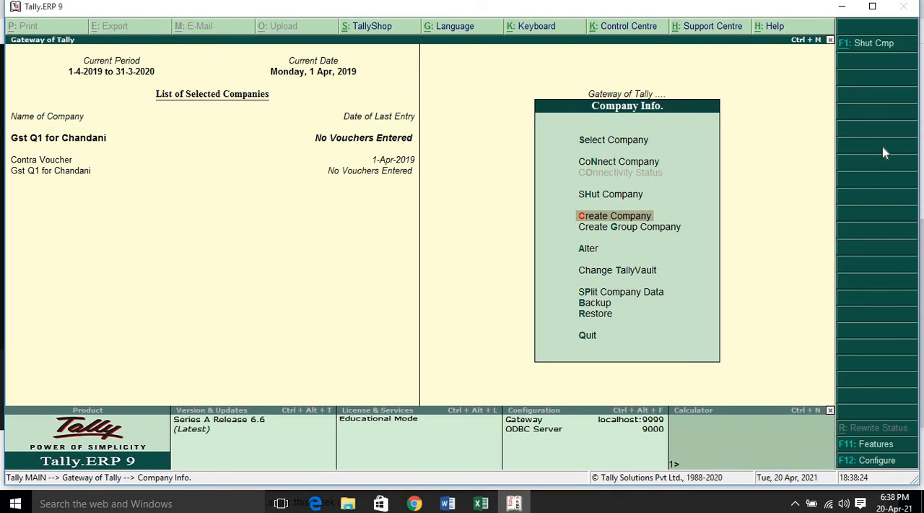
Open the Ledger Creation form for the new company from Accounts Info.
key(Escape)
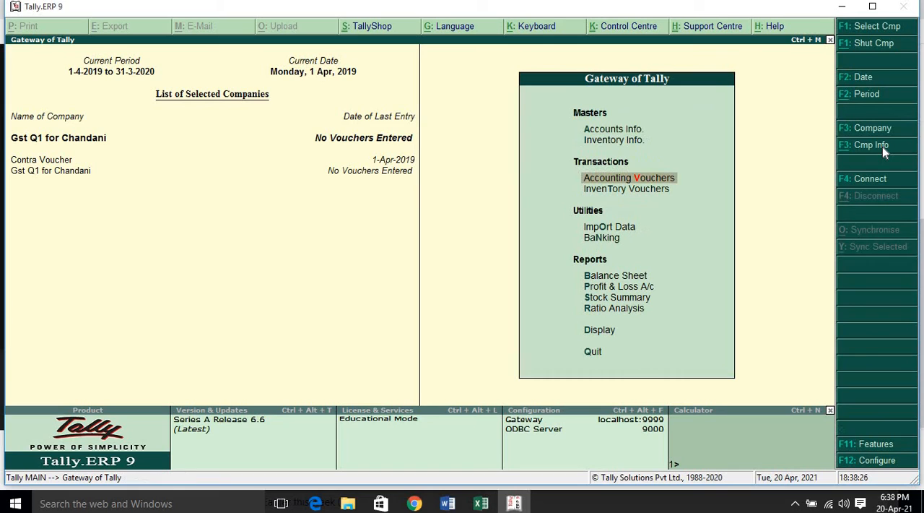
key(Up)
key(Up)
key(Return)
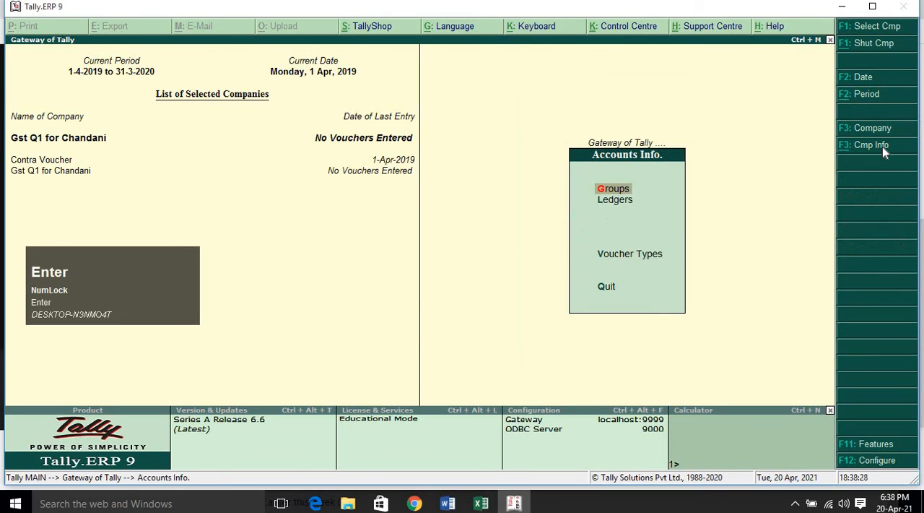
key(Down)
key(Return)
key(Return)
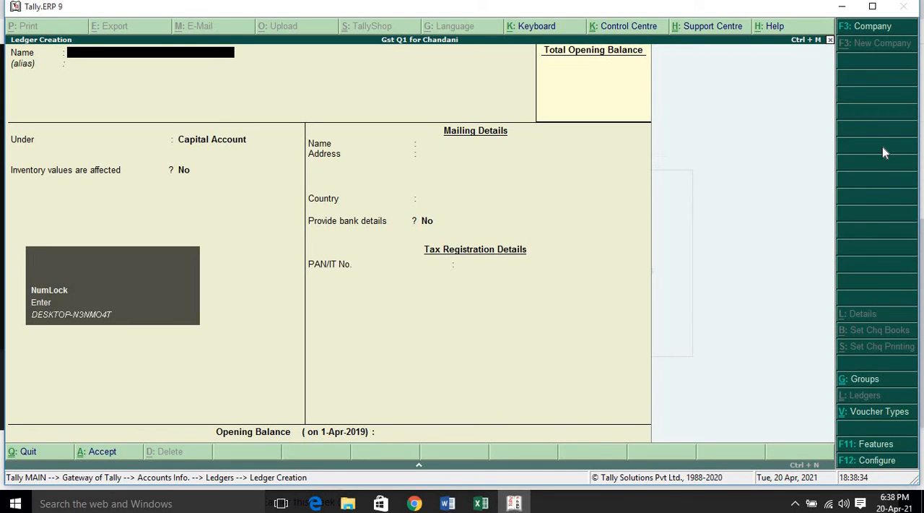
Name the new ledger CGST and leave the text of its parent group field cleared.
text(CGST)
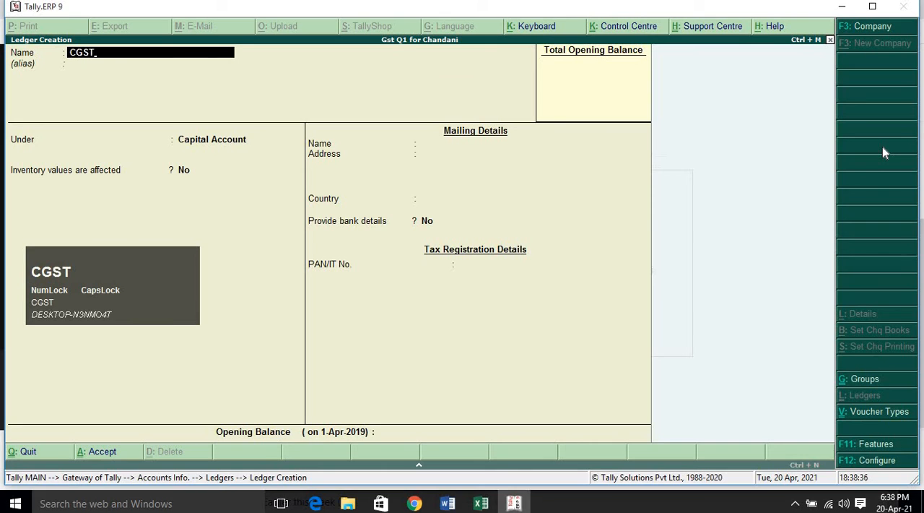
key(Return)
text(DI)
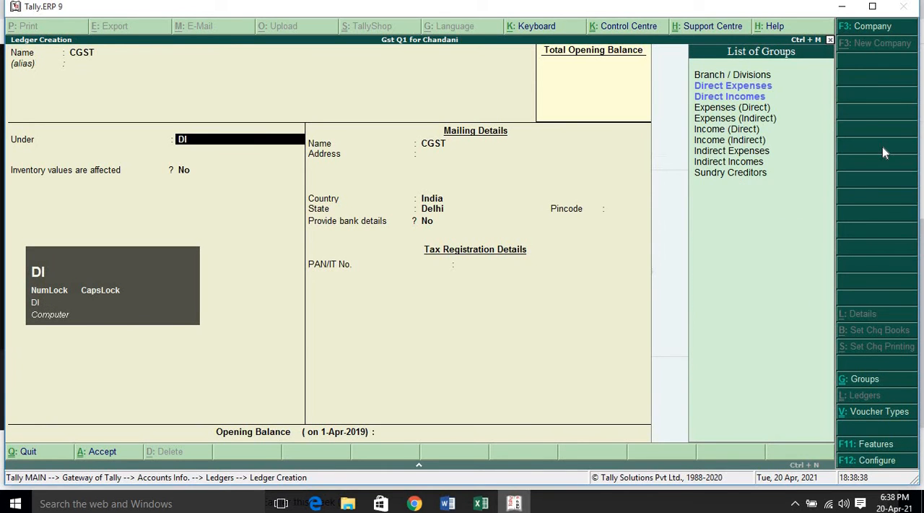
key(BackSpace)
key(BackSpace)
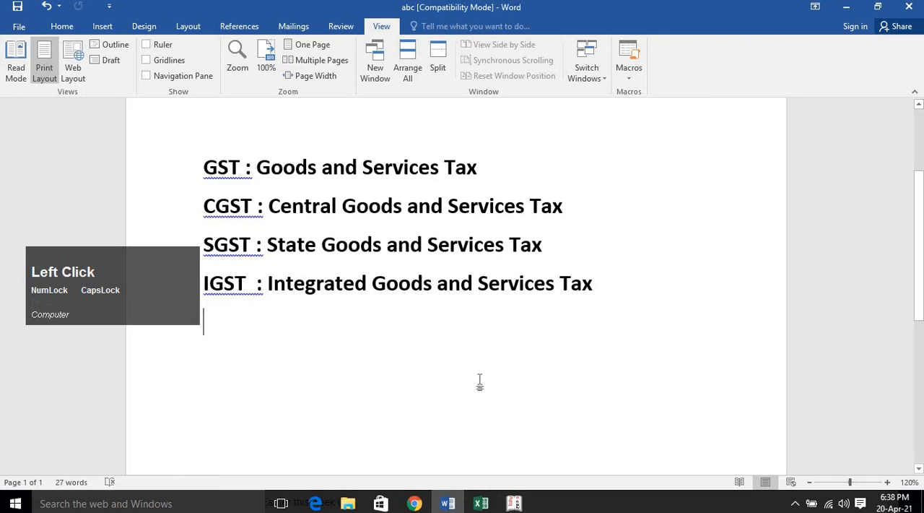
Switch to the Word document abc and start a new line below the IGST definition, leaving one blank line between.
key(Return)
scroll(549, 331, down, 3)
scroll(549, 303, down, 4)
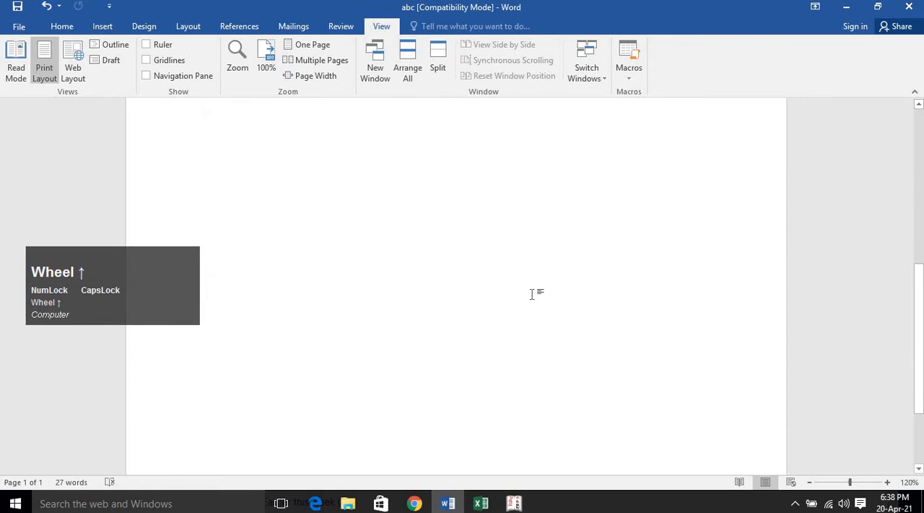
scroll(535, 291, up, 3)
text(d)
key(BackSpace)
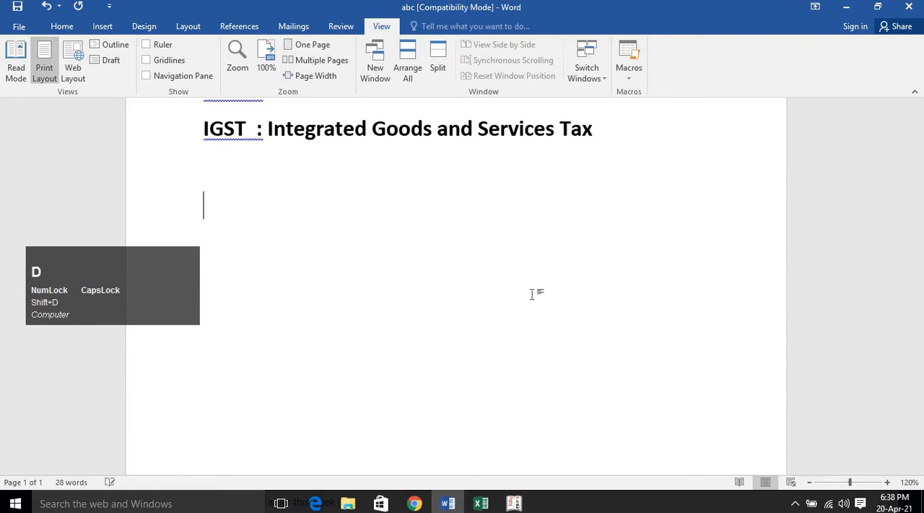
Write "Delhi - Delhi" as the same-state trade example and start a new line below it.
key(Caps_Lock)
text(delhi )
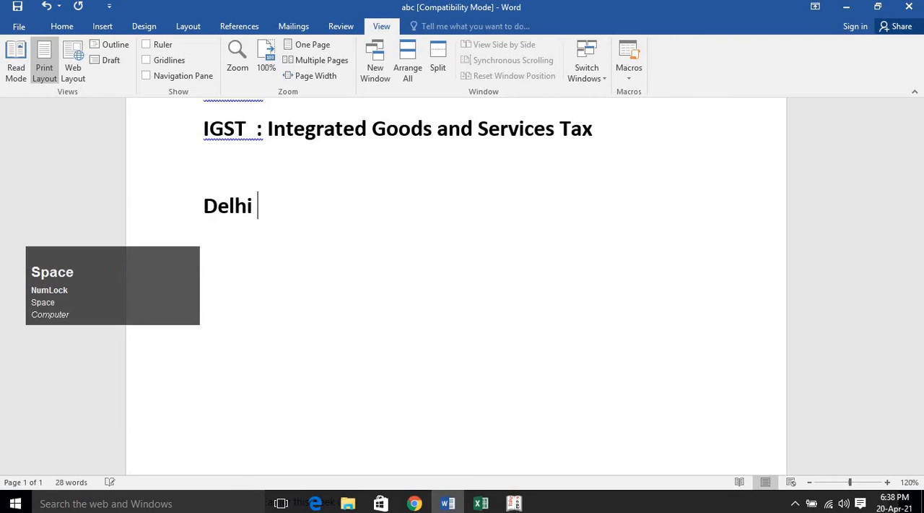
text(---)
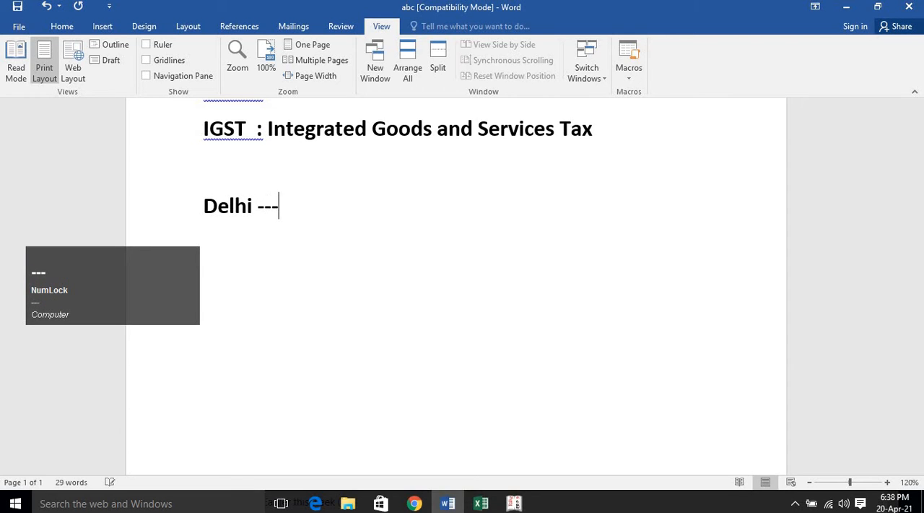
text(d)
text( Del)
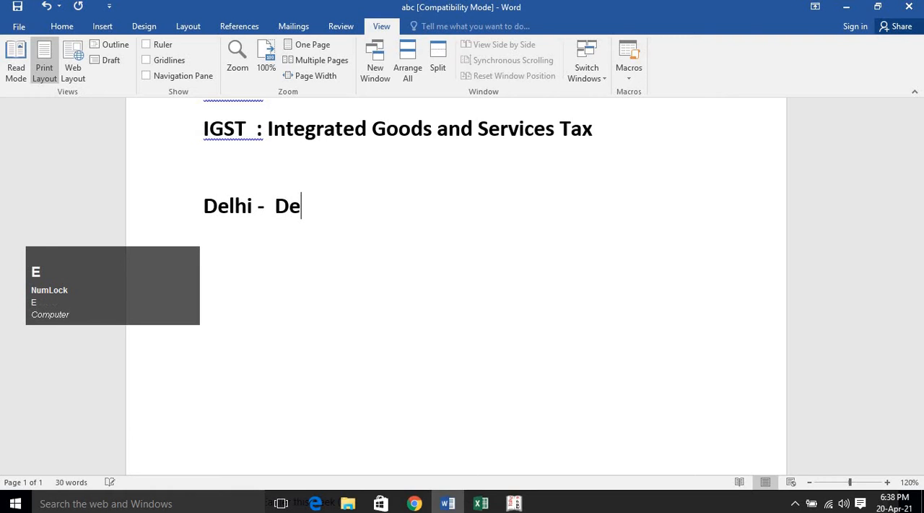
text(hi)
key(Return)
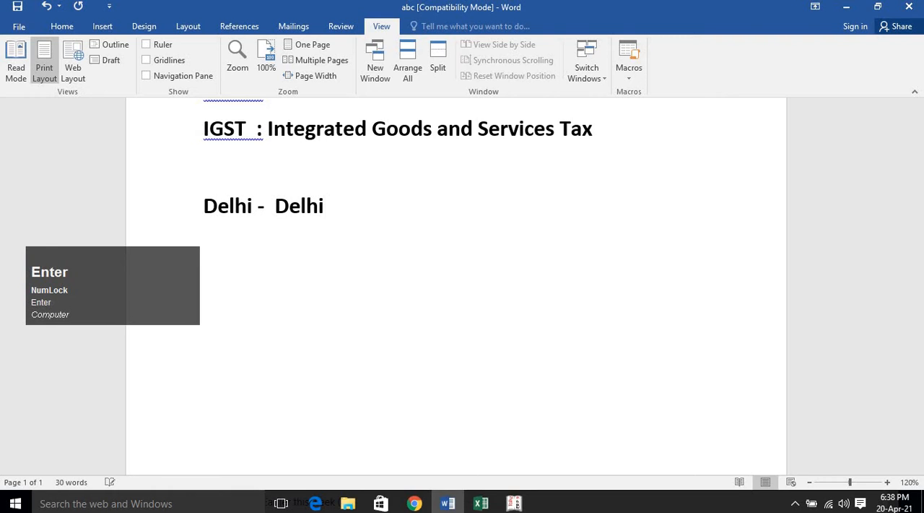
Add the line "GST – 18%" below the Delhi example and start a new line.
click(336, 260)
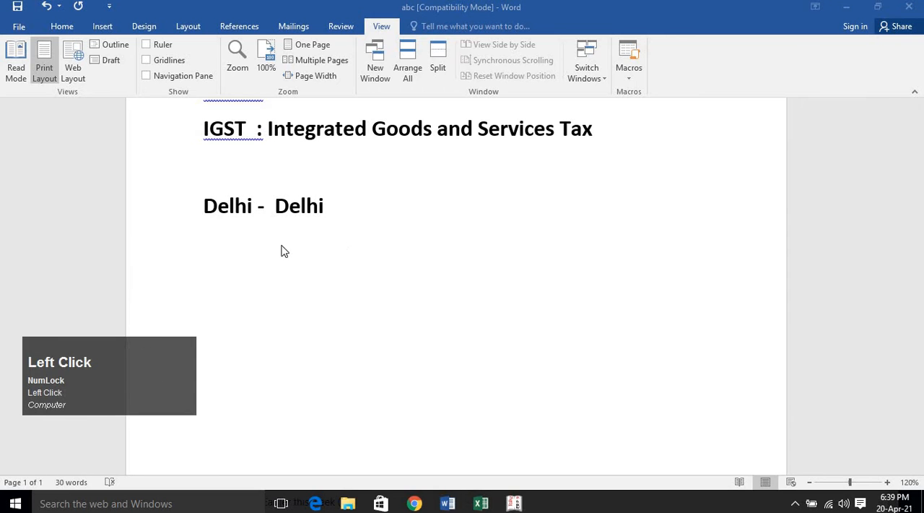
text(GST -)
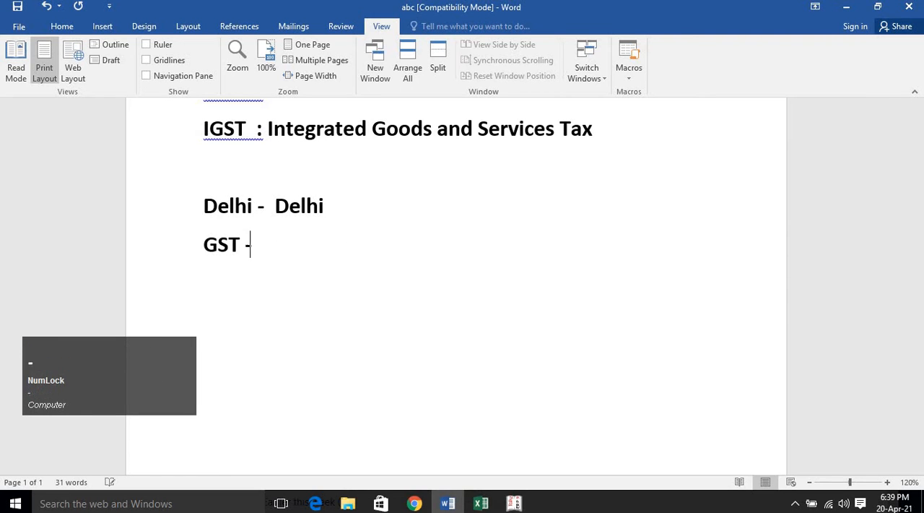
text( 18%)
key(Return)
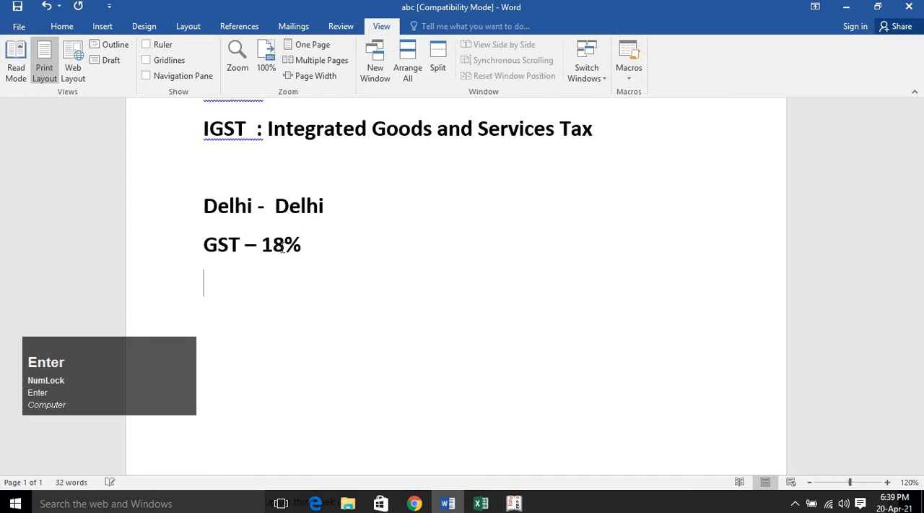
Add the lines "CGST – 9%" and "SGST – 9%" below the GST rate of the Delhi - Delhi example and start a new line.
text(G)
key(BackSpace)
text(CGST)
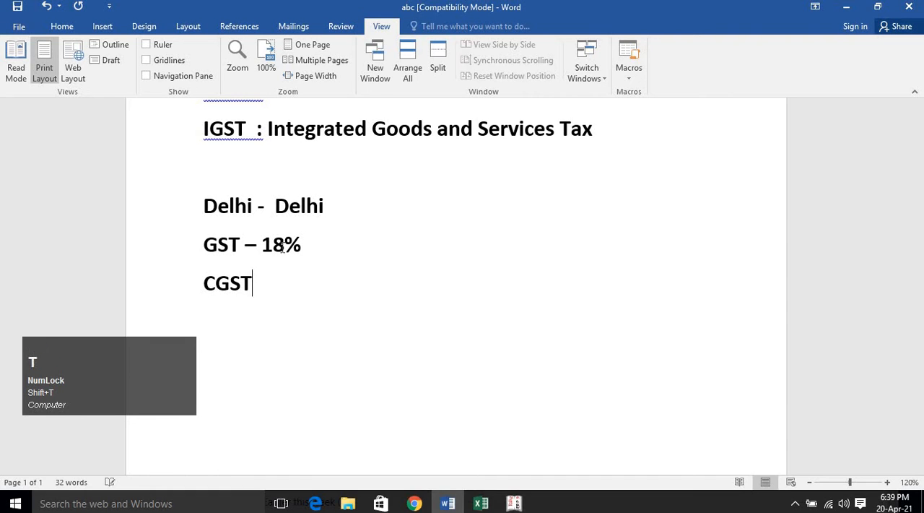
text( - 9%)
key(Return)
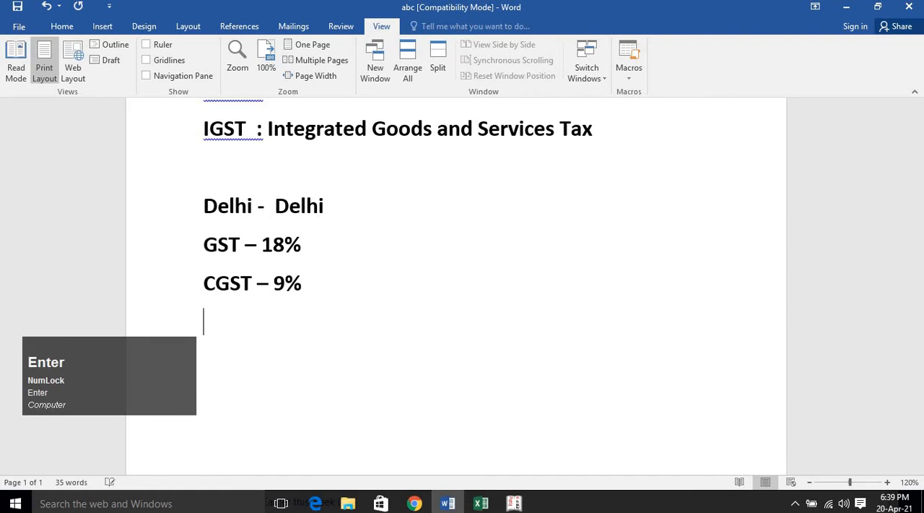
text(SGST)
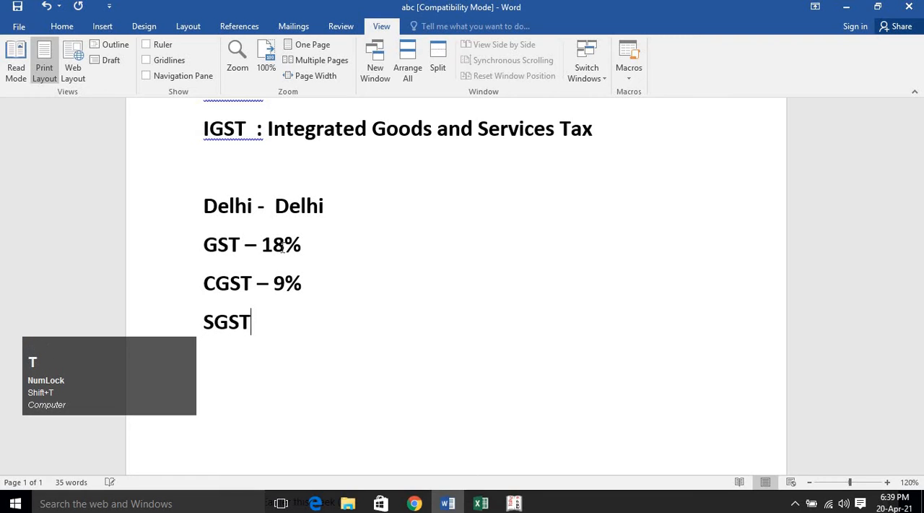
text( - 9%)
key(Return)
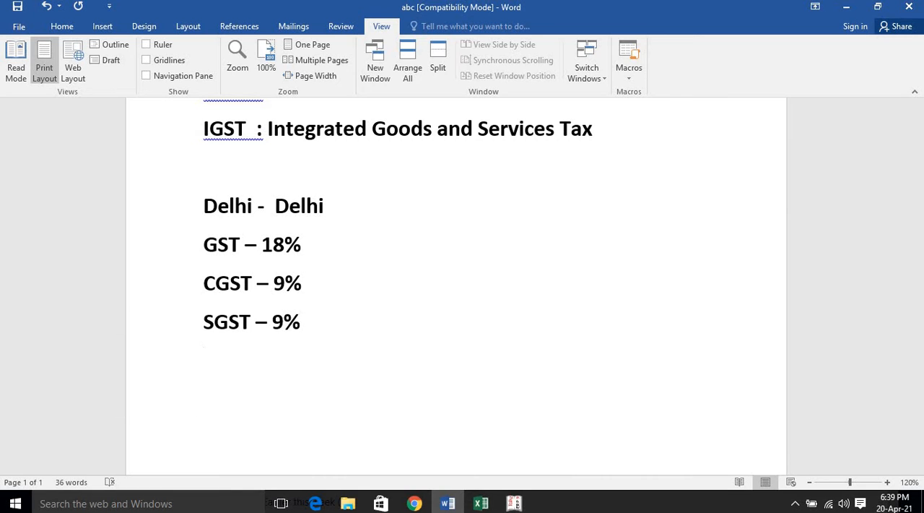
Leave one blank line below the SGST line and begin the interstate trade example with "Delhi -".
key(Return)
text(De)
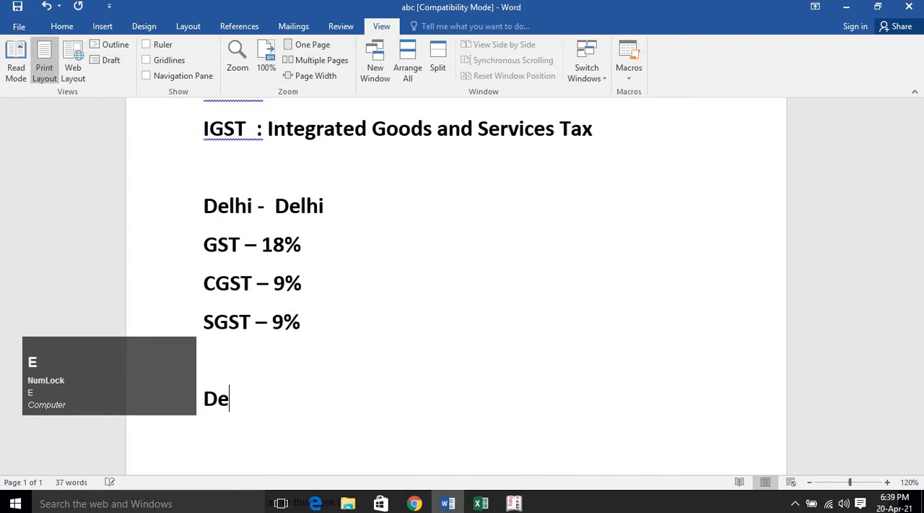
text(lhi - H)
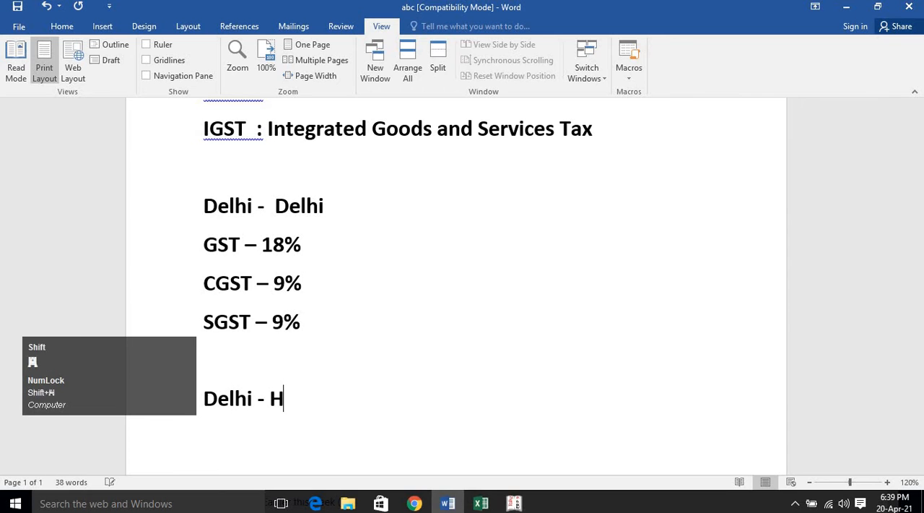
text(aryana)
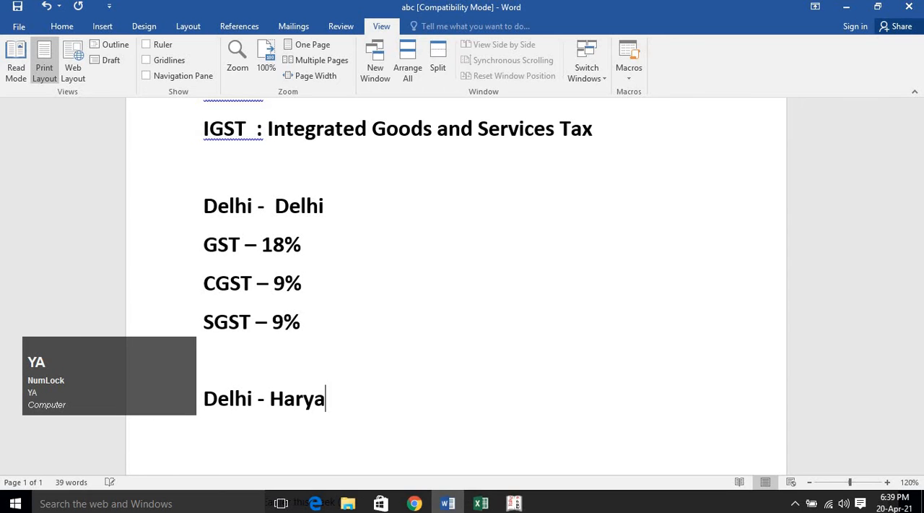
key(BackSpace)
key(BackSpace)
Complete the interstate example so it reads "Delhi – other state" and start a new line below it.
key(BackSpace)
key(BackSpace)
key(BackSpace)
key(BackSpace)
key(BackSpace)
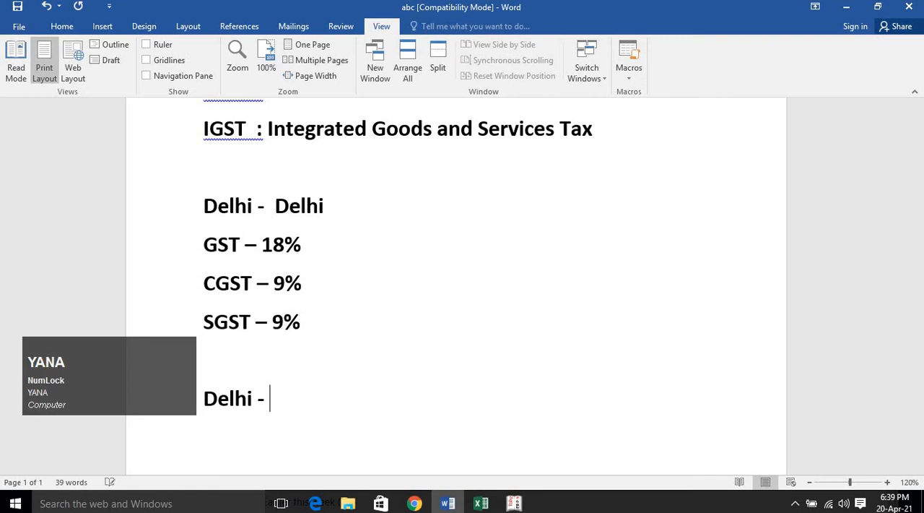
text(ohter)
key(BackSpace)
key(BackSpace)
key(BackSpace)
key(BackSpace)
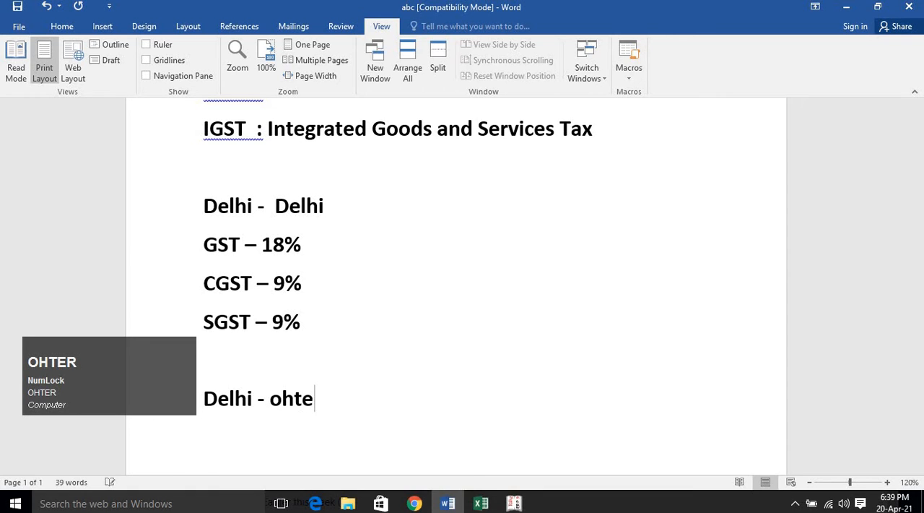
text(ther )
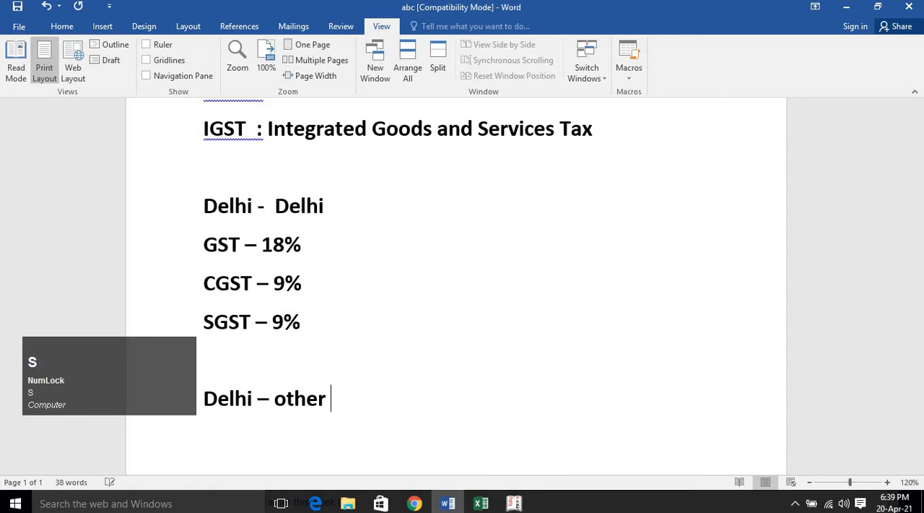
text(state)
key(Return)
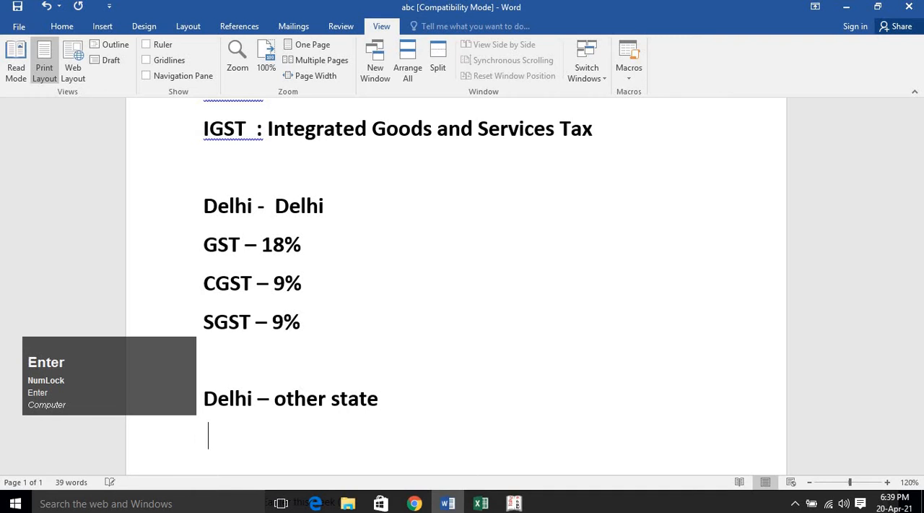
Add the line "GST – 18%" below the Delhi – other state example and start a new line.
text(GST -)
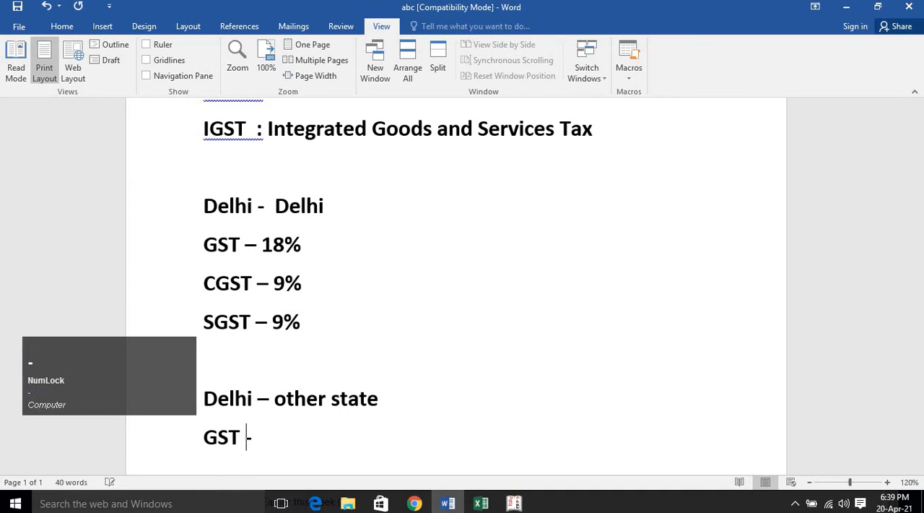
text( 18%)
key(Return)
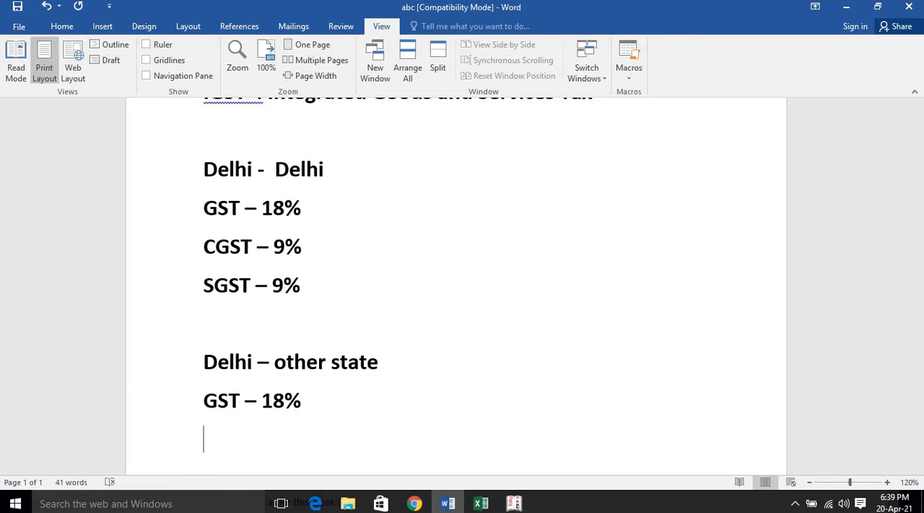
Add the line "IGST – 18%" in capitals below the interstate GST rate and start a new line.
text(igst)
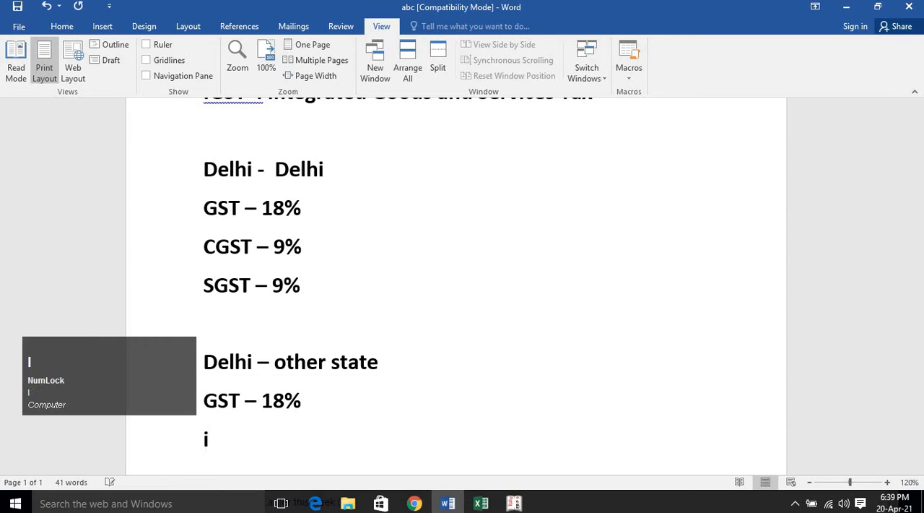
key(BackSpace)
key(BackSpace)
key(BackSpace)
key(BackSpace)
key(Caps_Lock)
text(IGST)
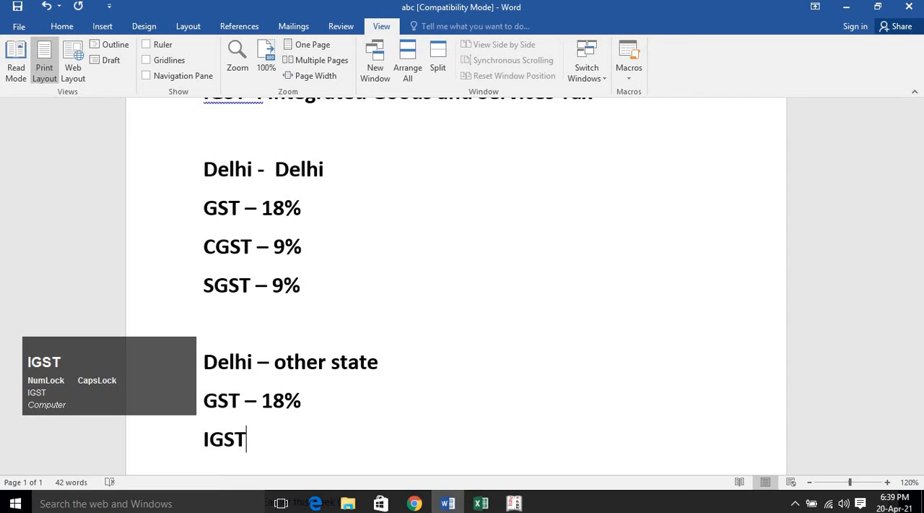
text( - )
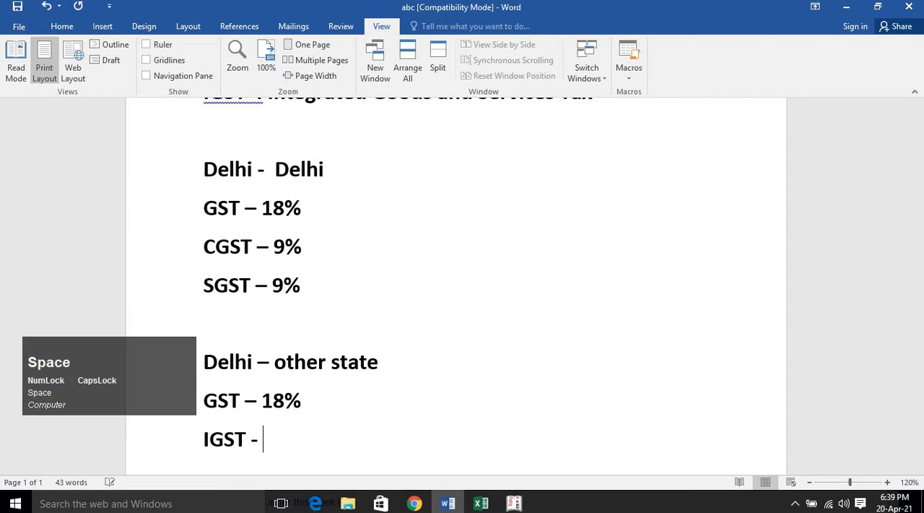
text(18%)
key(Return)
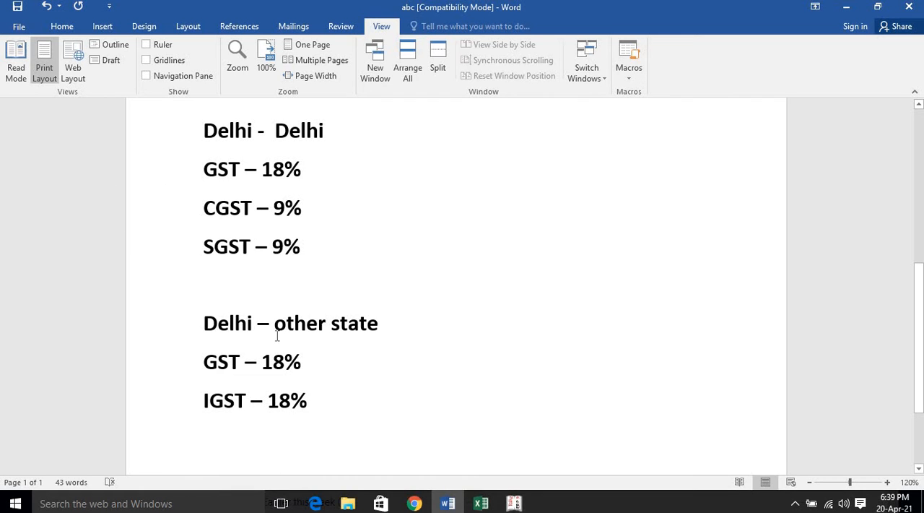
scroll(248, 356, down, 1)
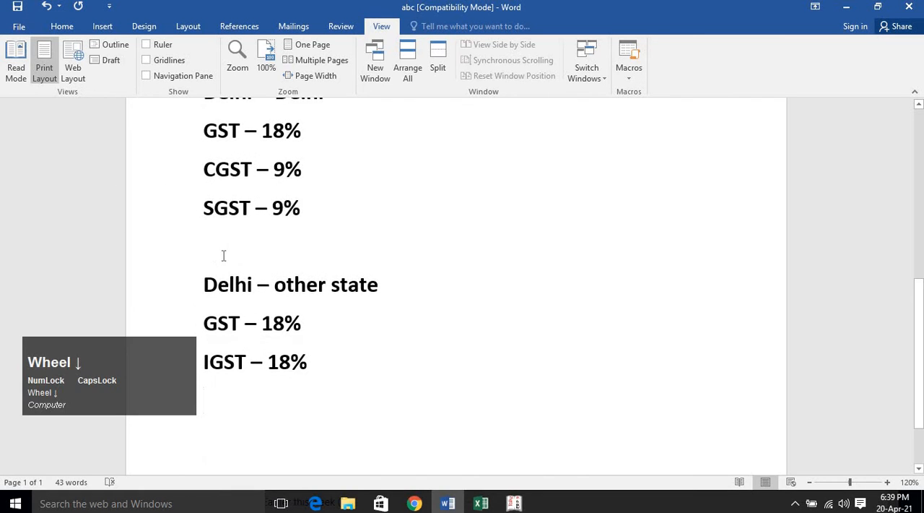
scroll(230, 230, up, 2)
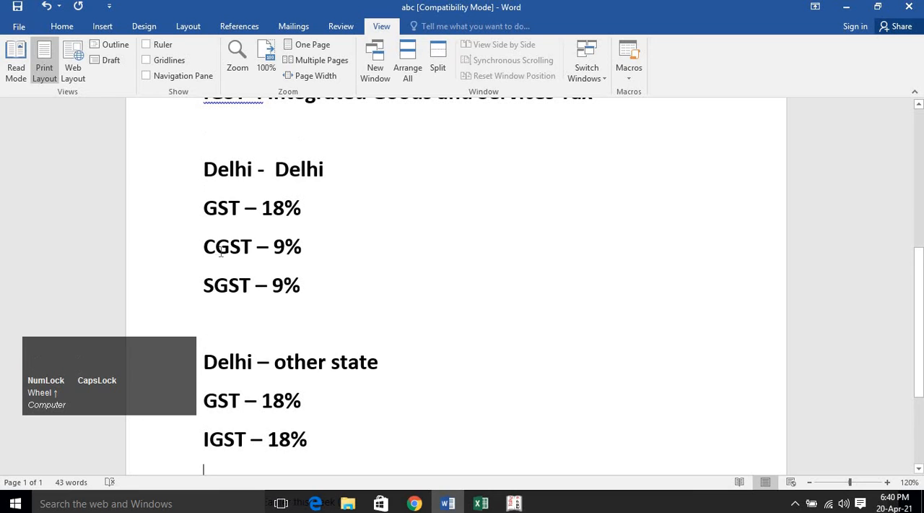
click(216, 248)
scroll(265, 365, down, 1)
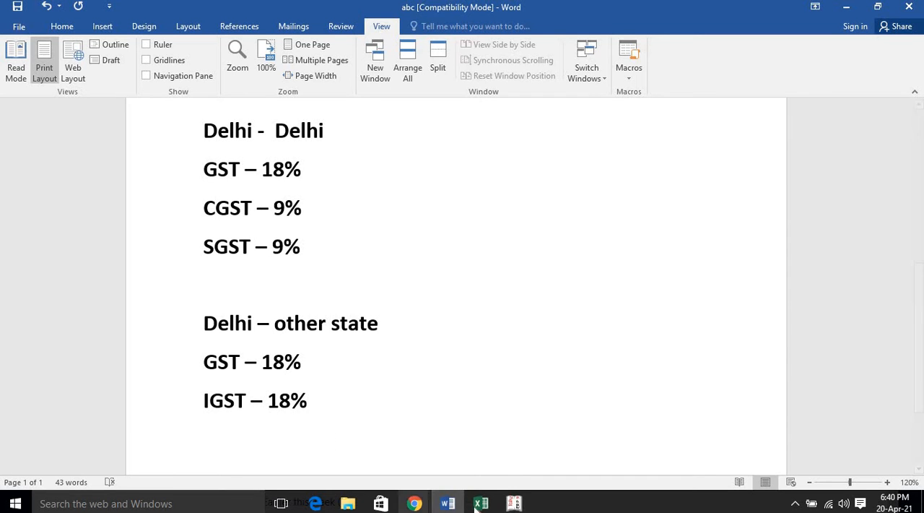
Switch to Tally.ERP 9, place the CGST ledger under Duties & Taxes and save it with the remaining fields at their defaults.
click(514, 504)
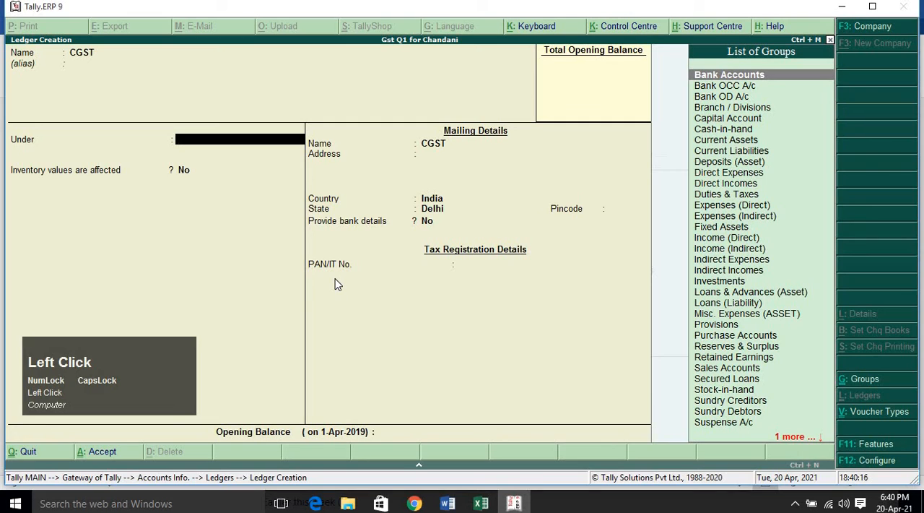
text(DU)
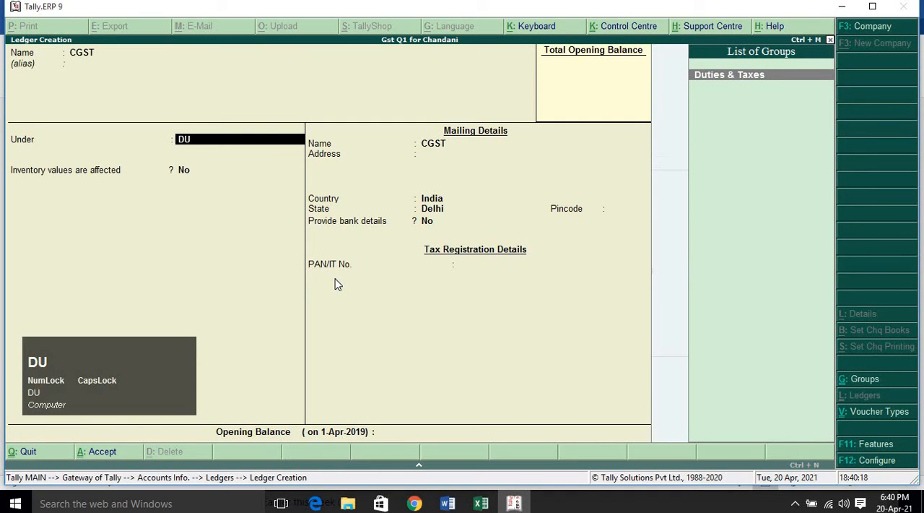
key(Return)
key(Return)
key(Return)
key(Return)
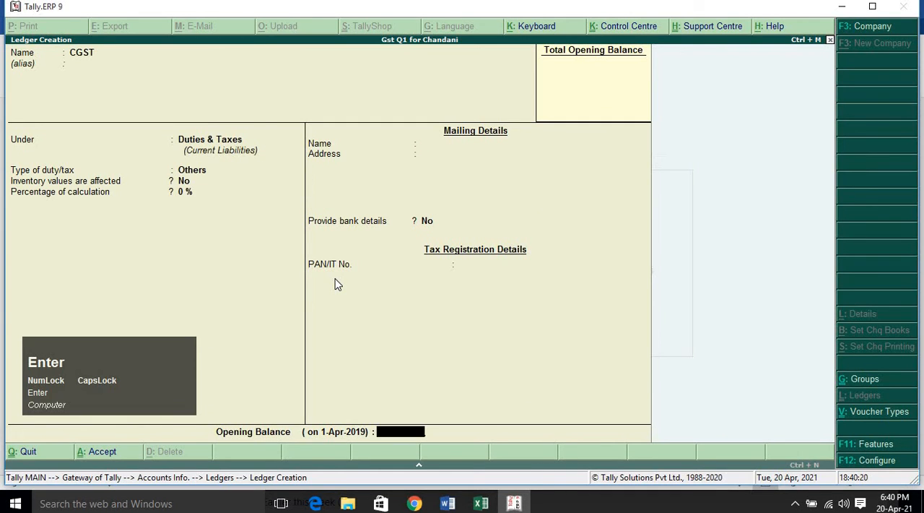
key(Return)
key(Return)
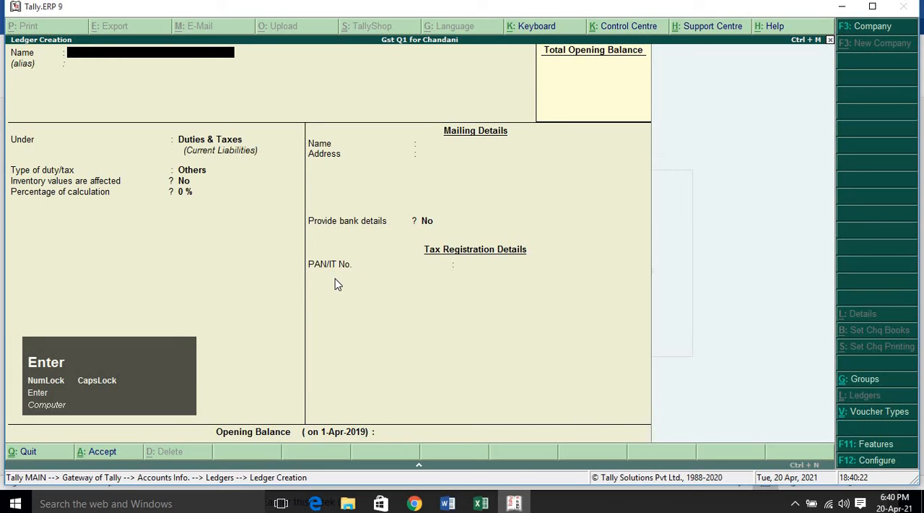
Create a ledger named SGST under Duties & Taxes with duty type Others and save it with the default values.
text(SGSR)
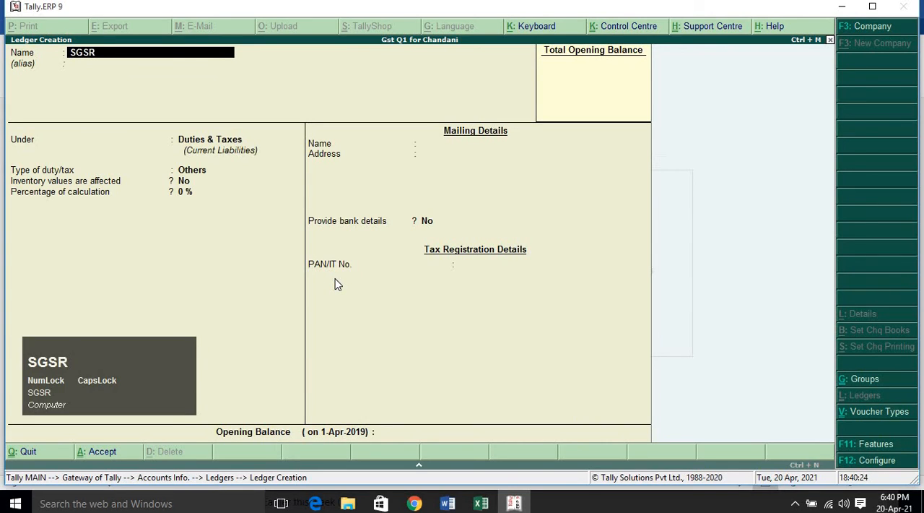
key(BackSpace)
text(T)
key(Return)
key(Return)
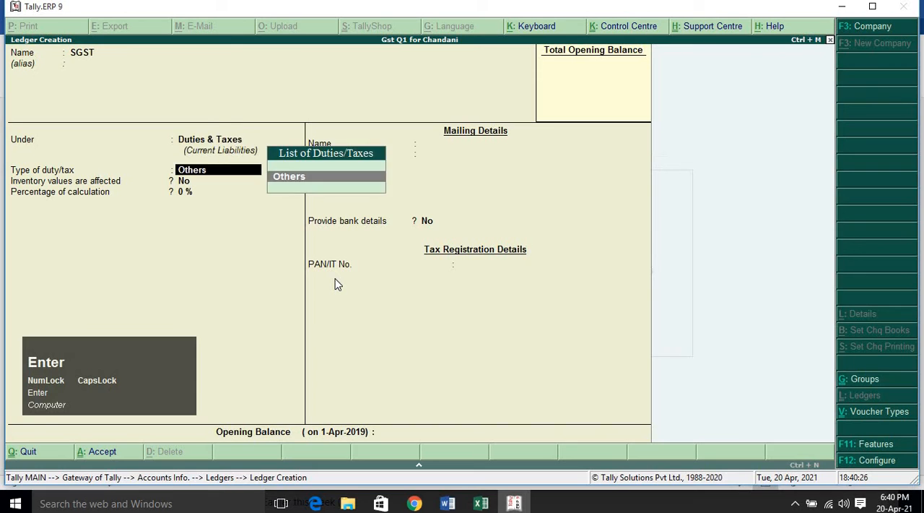
key(Return)
key(Return)
key(Return)
key(Return)
key(Return)
key(Return)
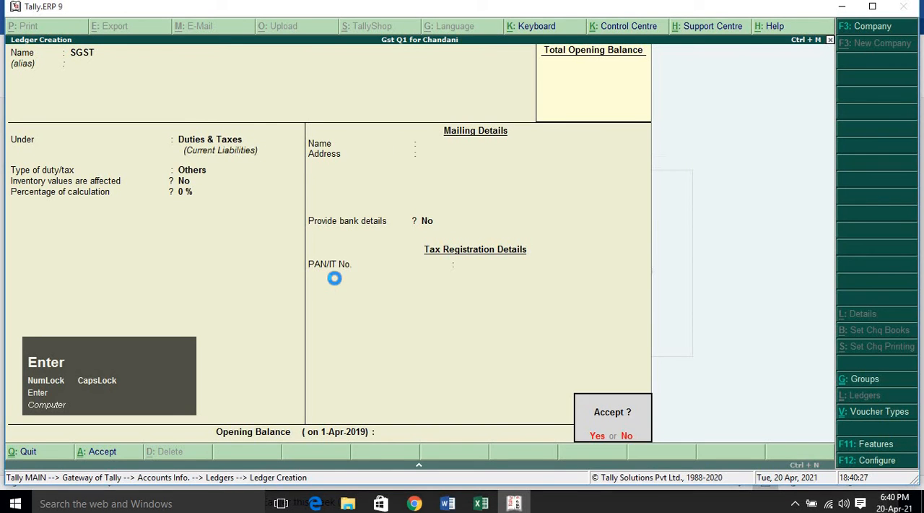
key(Return)
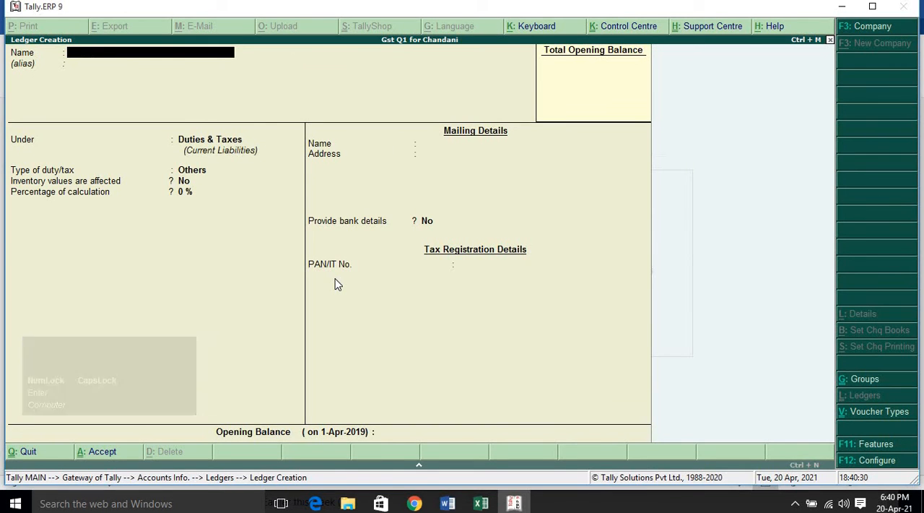
text(ISGSTR)
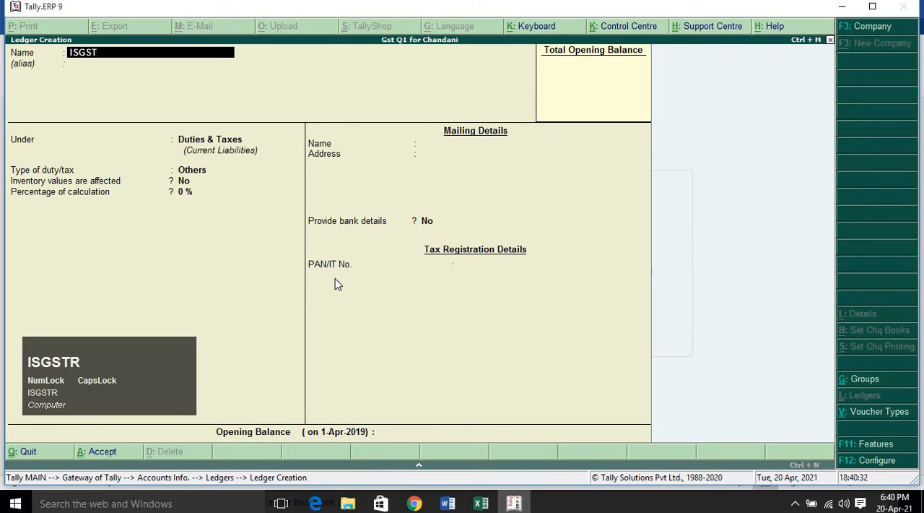
key(BackSpace)
key(BackSpace)
key(BackSpace)
key(BackSpace)
Quit ledger creation and open the existing CGST ledger for alteration.
key(Escape)
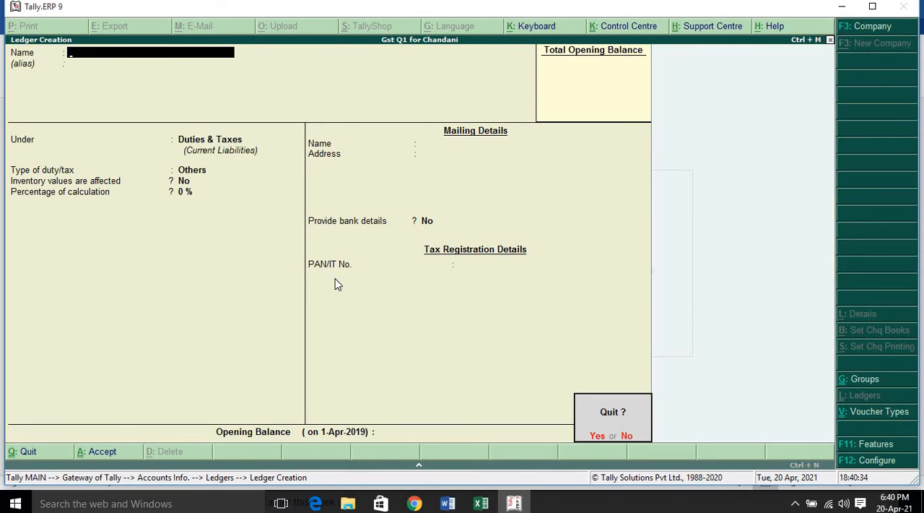
key(Return)
key(Down)
key(Down)
key(Return)
key(Down)
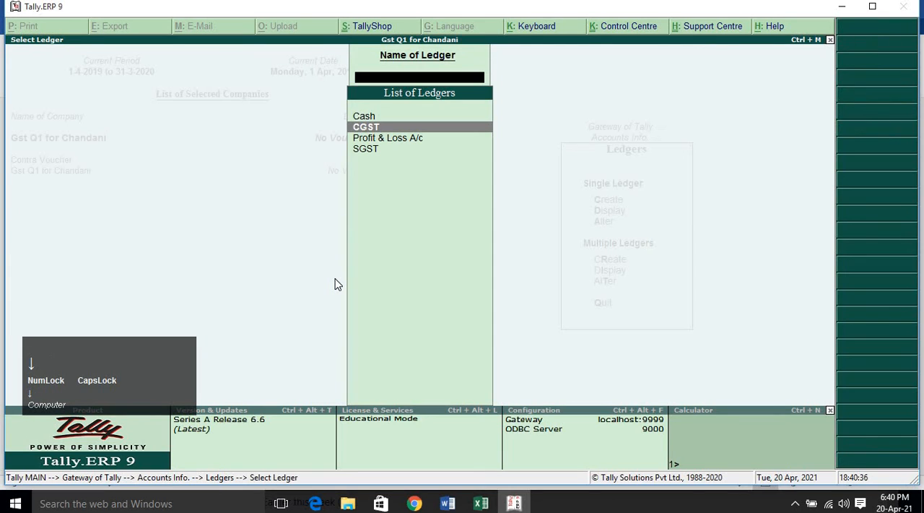
key(Return)
key(Return)
key(Return)
key(Return)
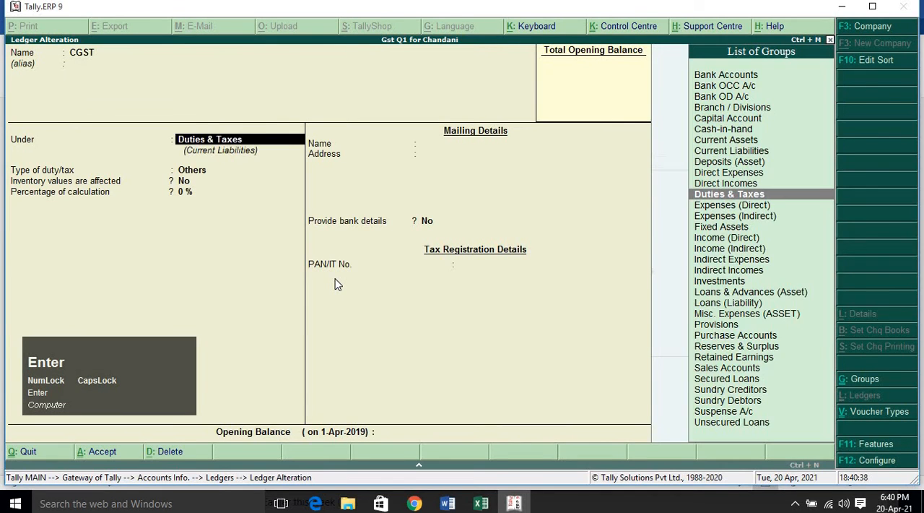
Examine the parent group and type of duty/tax options of the CGST ledger, and return to the Ledgers menu without saving.
key(BackSpace)
key(Return)
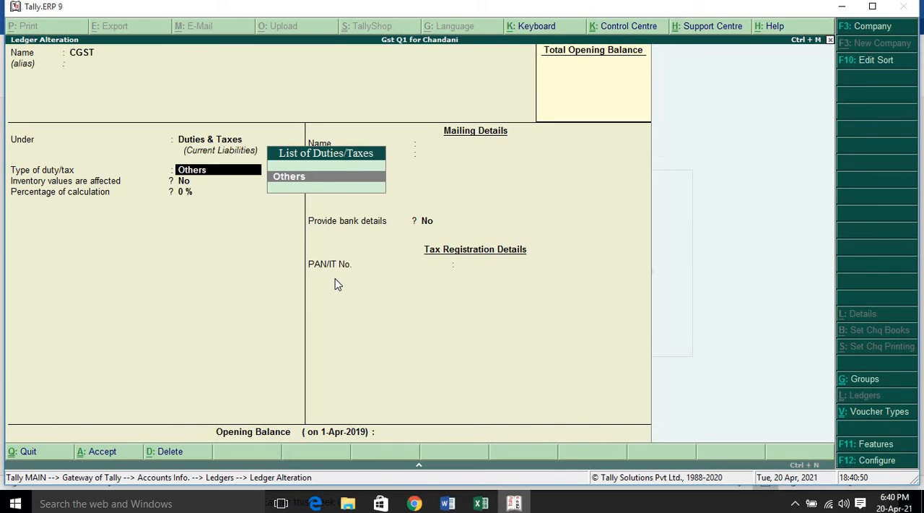
key(BackSpace)
key(Escape)
key(Escape)
key(Escape)
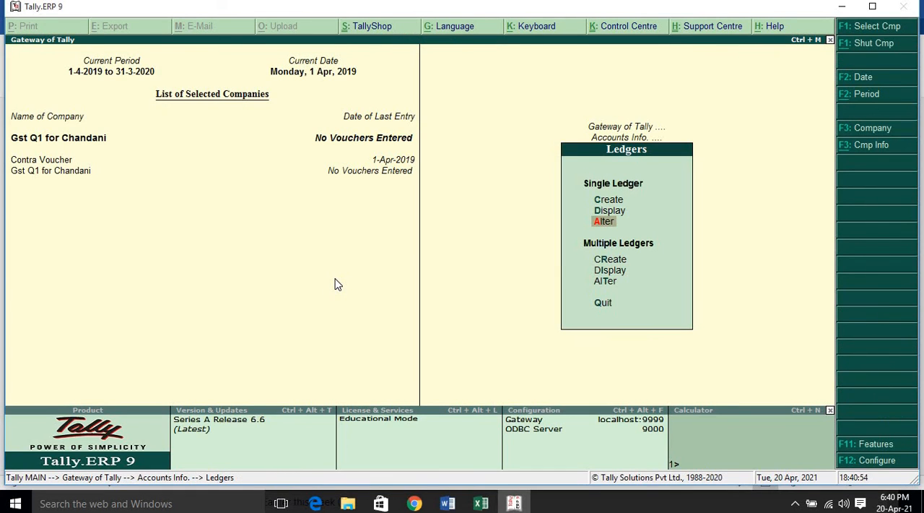
Switch to Word and add the line "STEP 1 . COMPANY CREATE : STATE (M)" below the IGST – 18% line.
click(448, 504)
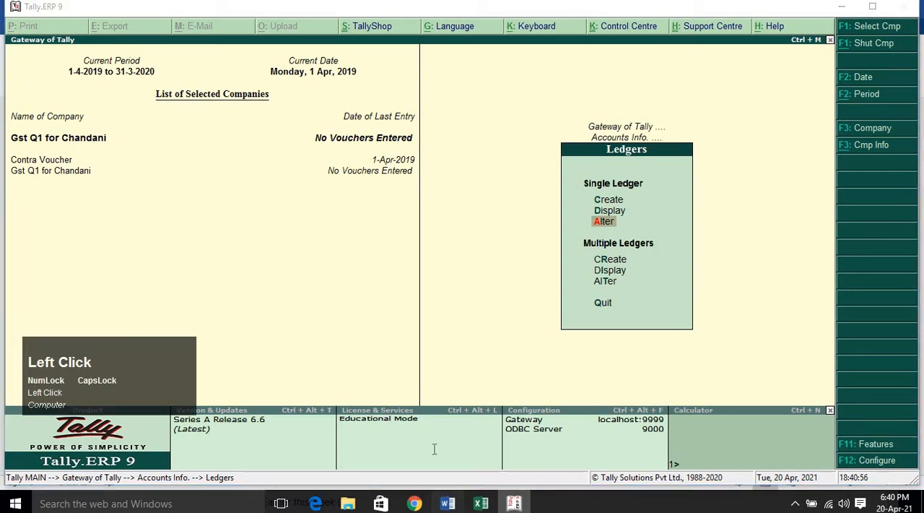
scroll(416, 358, down, 3)
click(385, 315)
scroll(387, 315, down, 1)
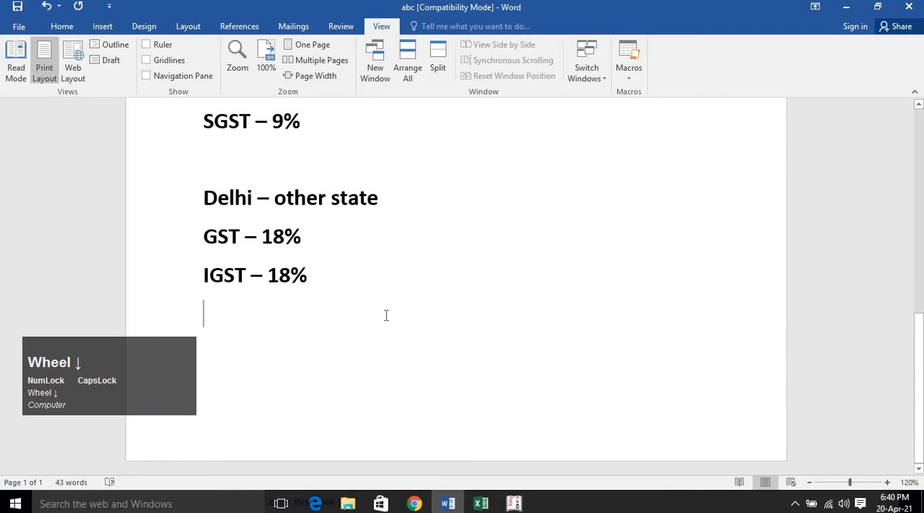
text(STEP )
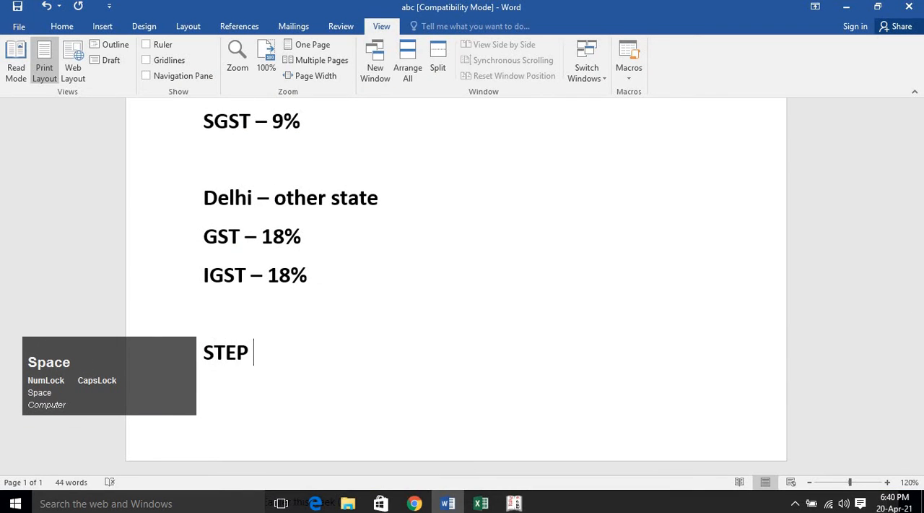
text(1 . COM)
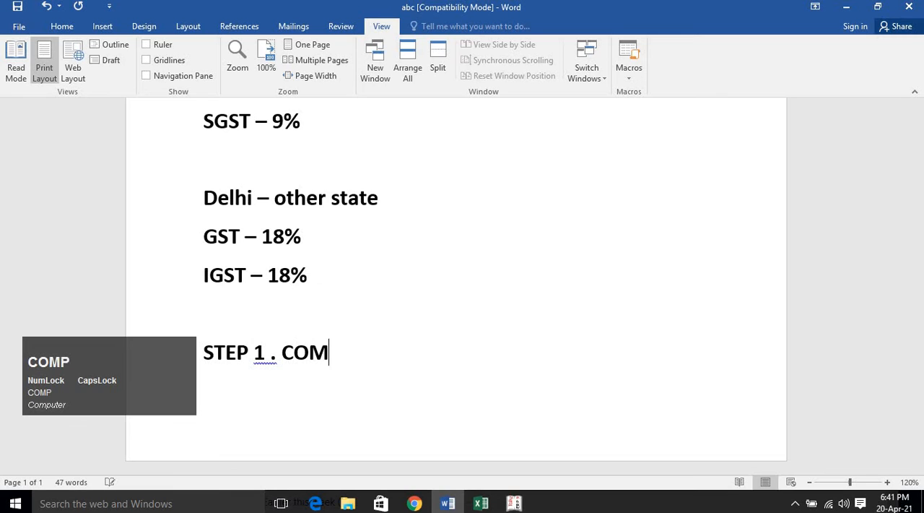
text(PANY CREA)
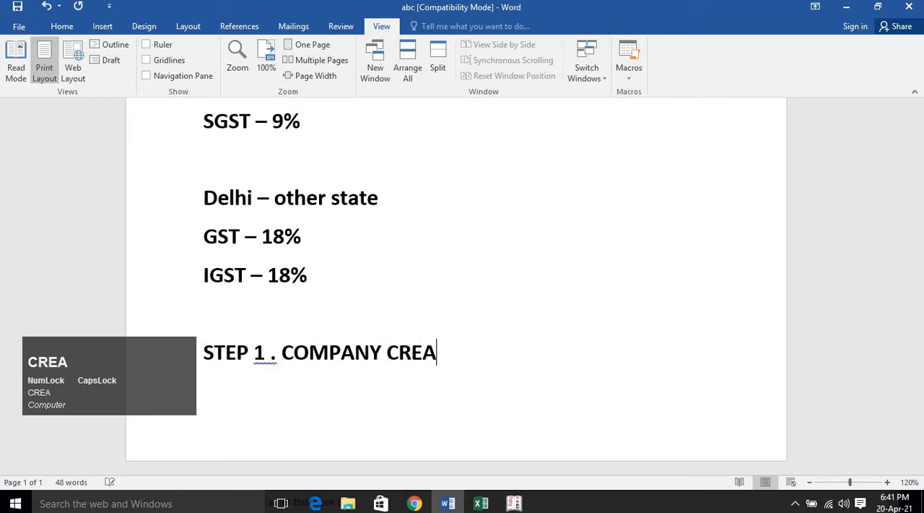
text(TE : STATE )
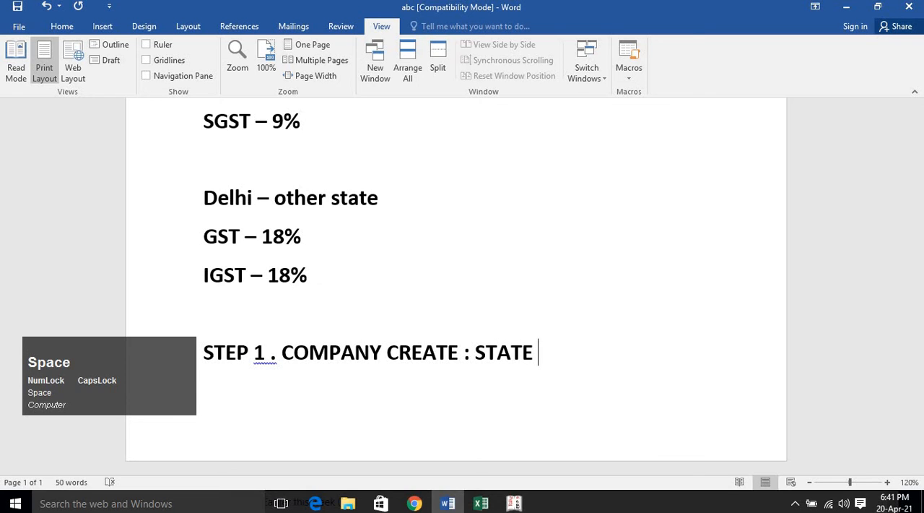
text((M))
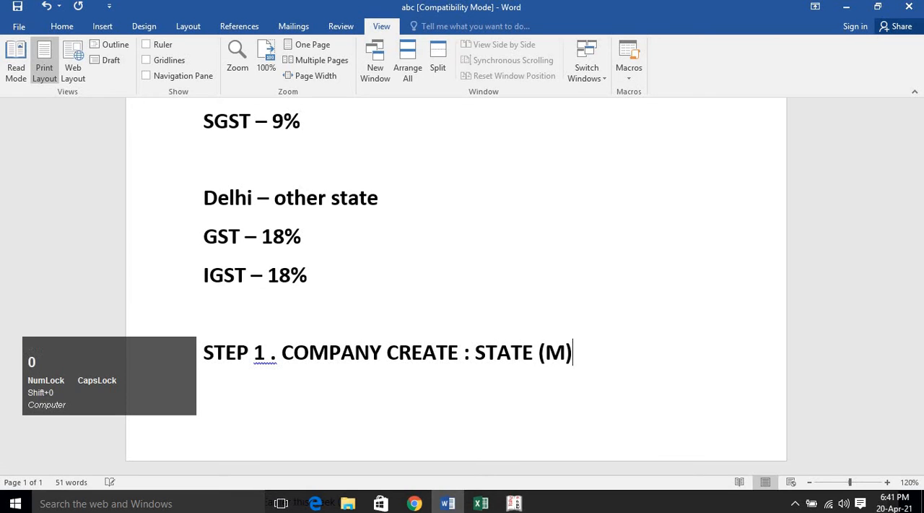
Leave blank lines below STEP 1 and enter "STEP 2. F11 – F3 – GST –YES".
key(Return)
key(Return)
key(Return)
text(stE)
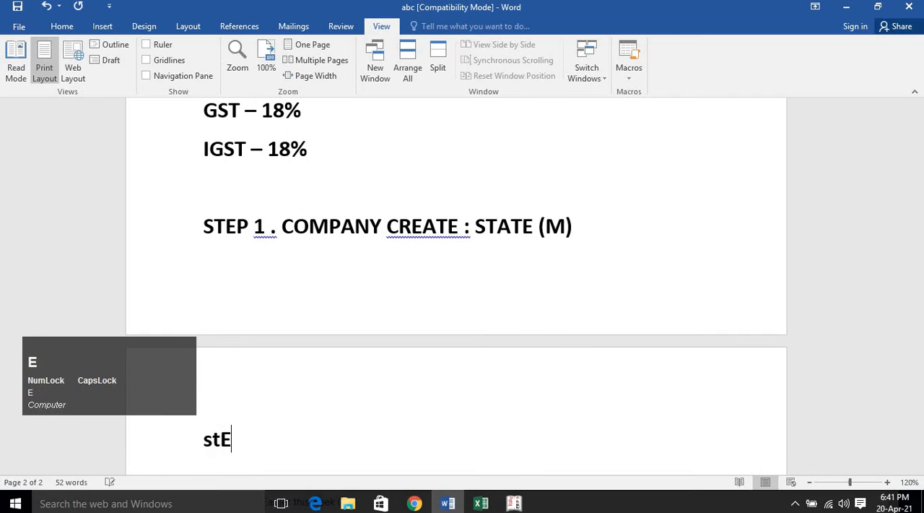
key(BackSpace)
key(BackSpace)
key(BackSpace)
text(STEP 2)
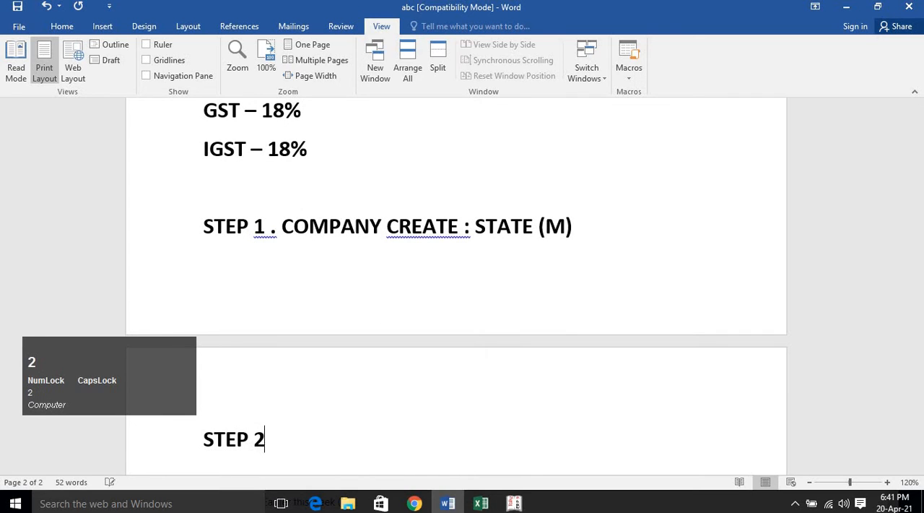
text(.)
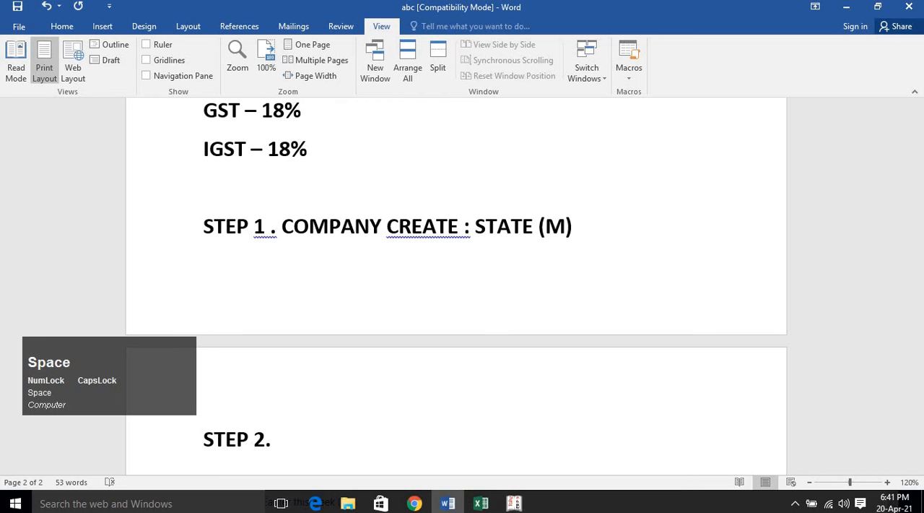
key(shift)
text(F1)
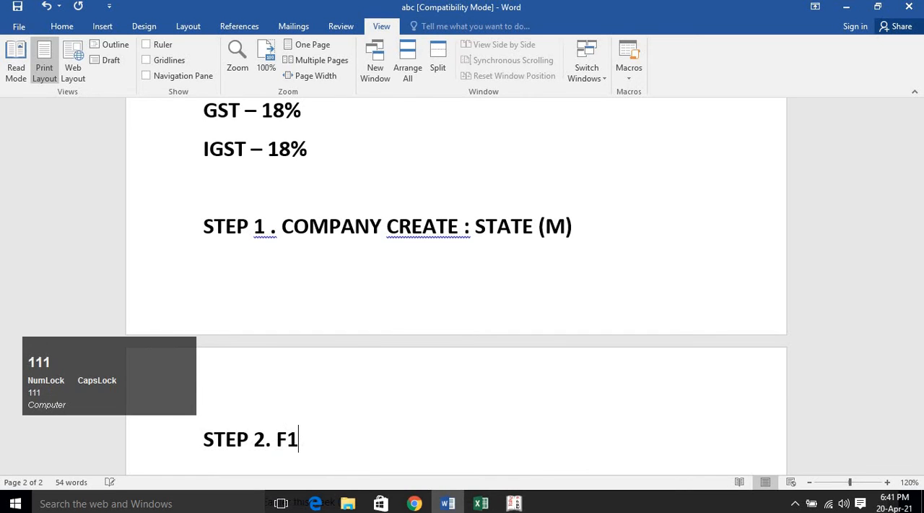
text(1 - F)
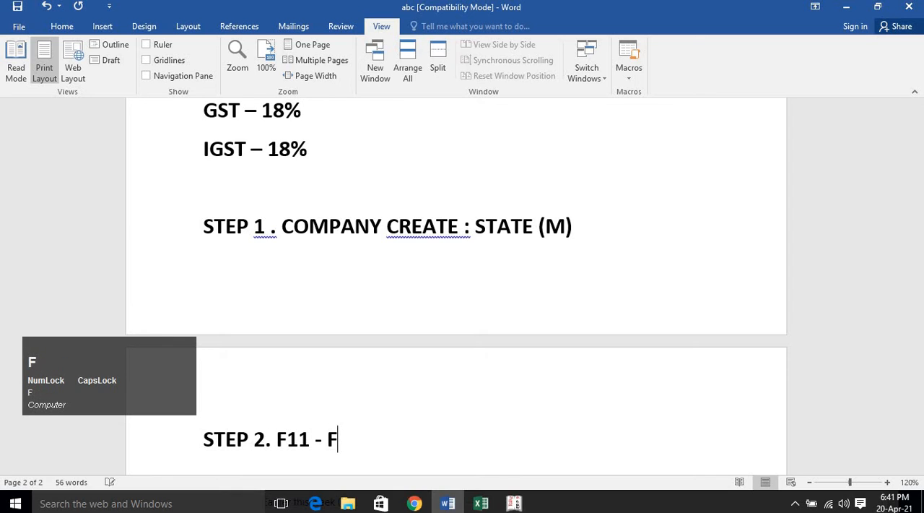
text(3 - GST)
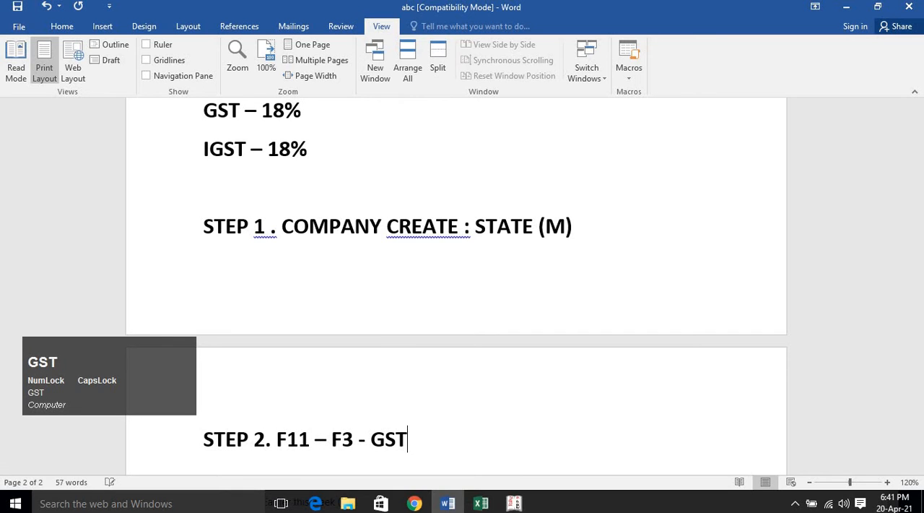
text( -YES )
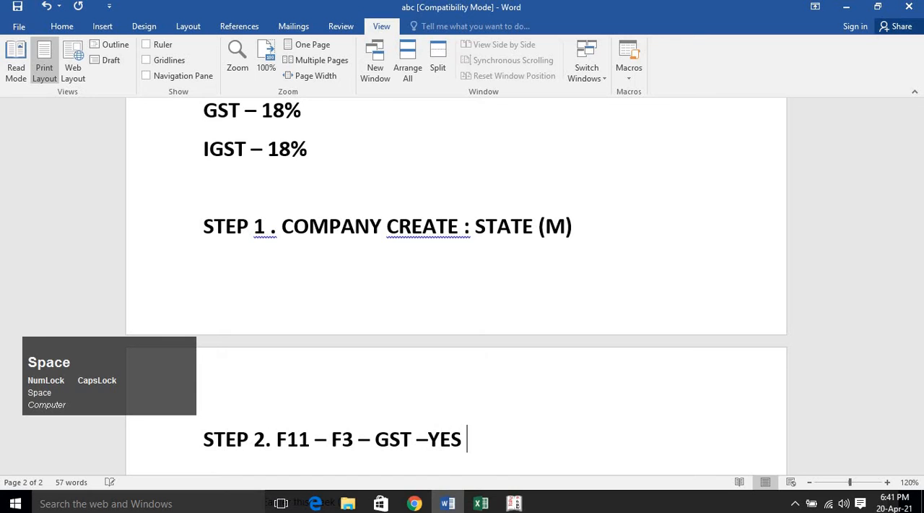
text(( DET)
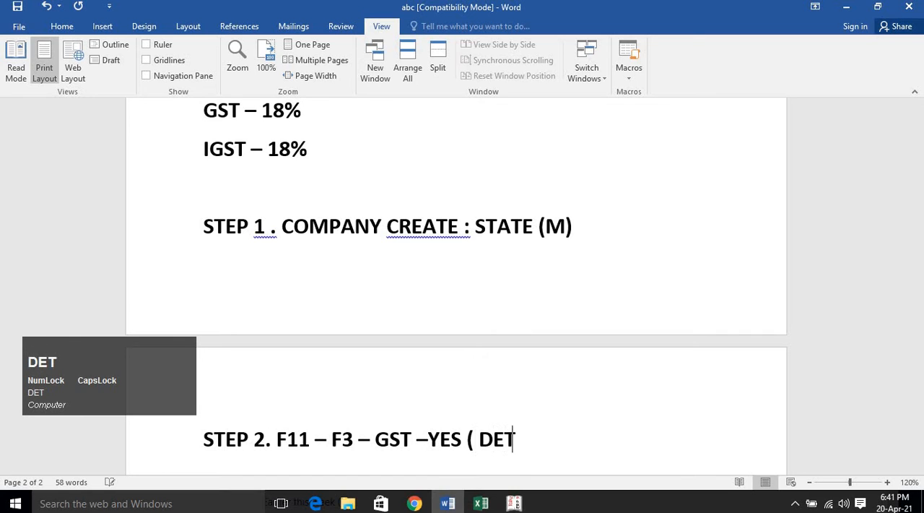
text(AILS ()
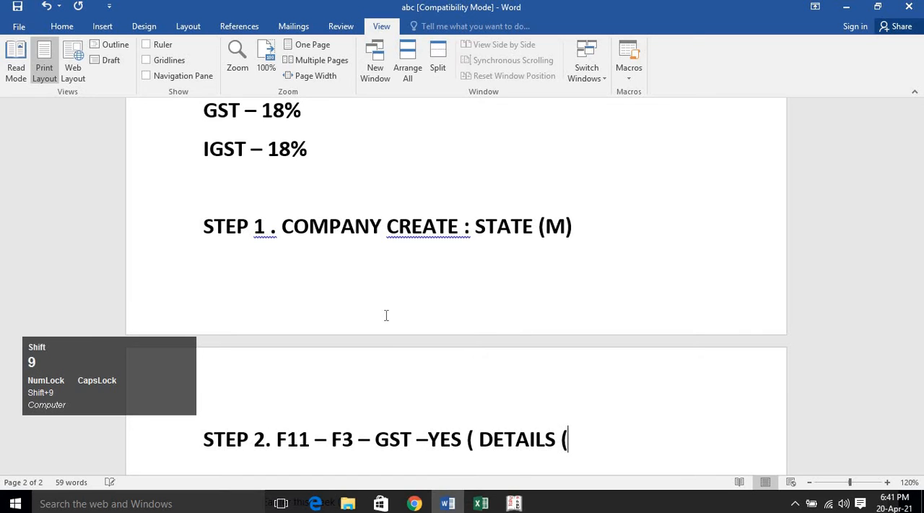
Complete the STEP 2 line with "( DETAILS ) –YES" and begin a new line.
key(BackSpace)
text() )
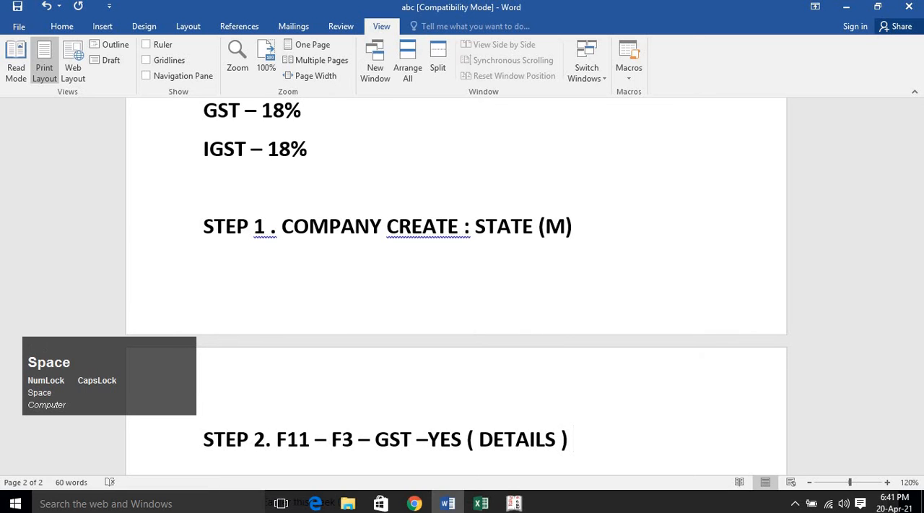
text(-YES)
key(Return)
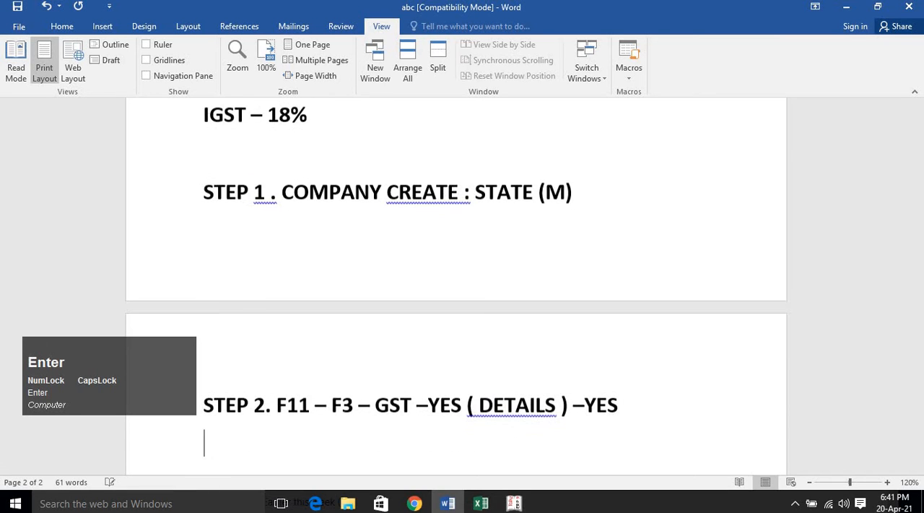
Add a line labelled "GST :" with the sample GST registration number under STEP 2.
scroll(361, 317, down, 3)
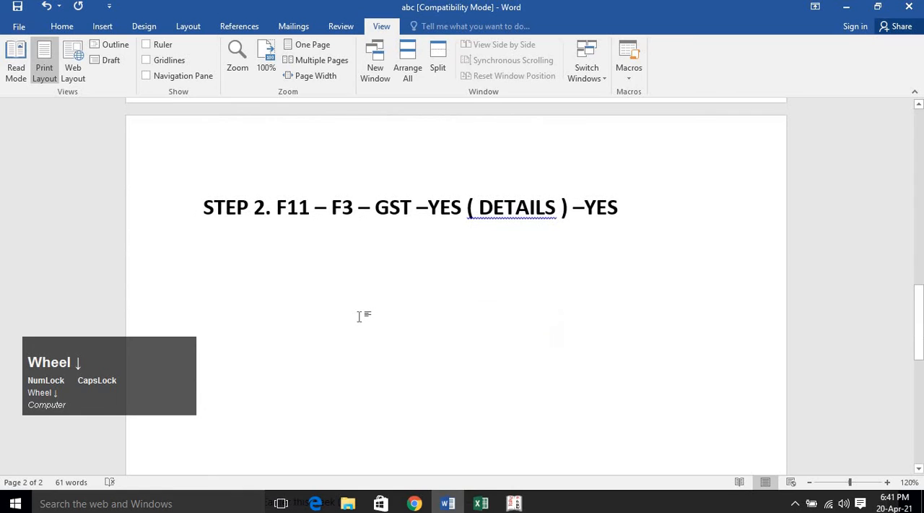
text(GST : )
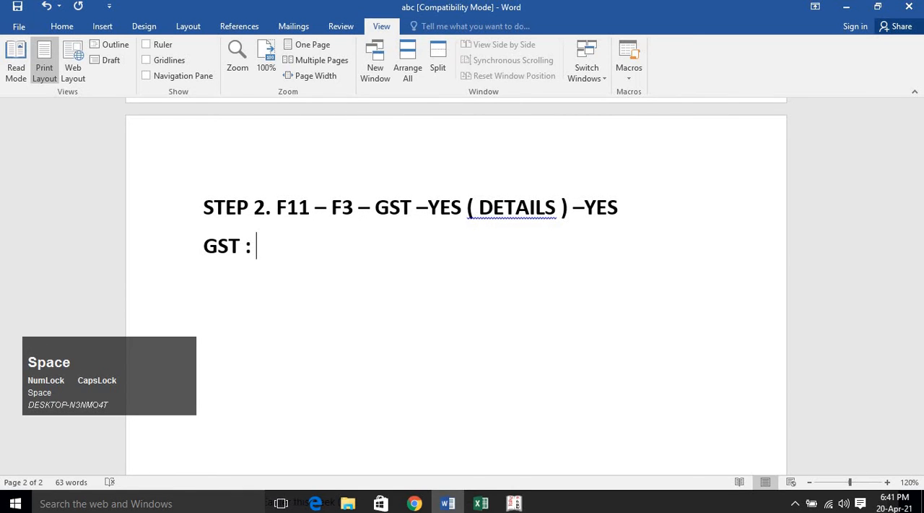
text(0)
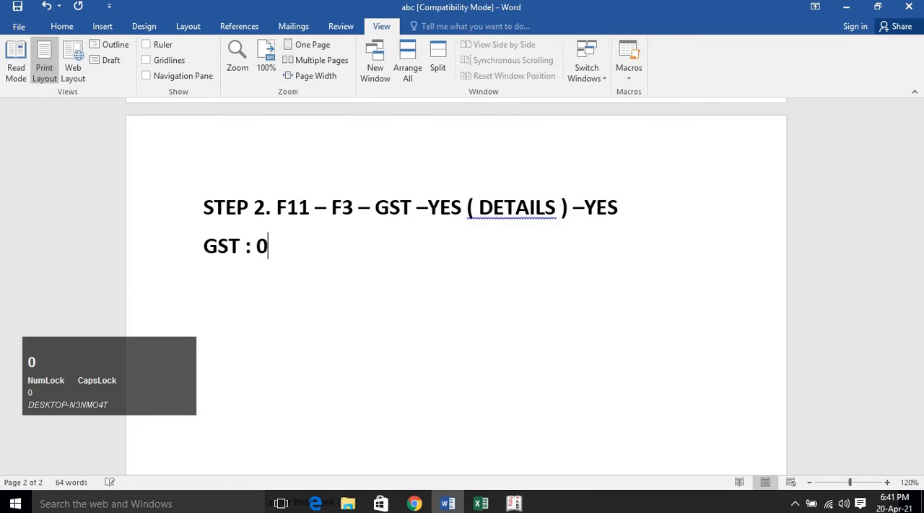
text(7AAAAA)
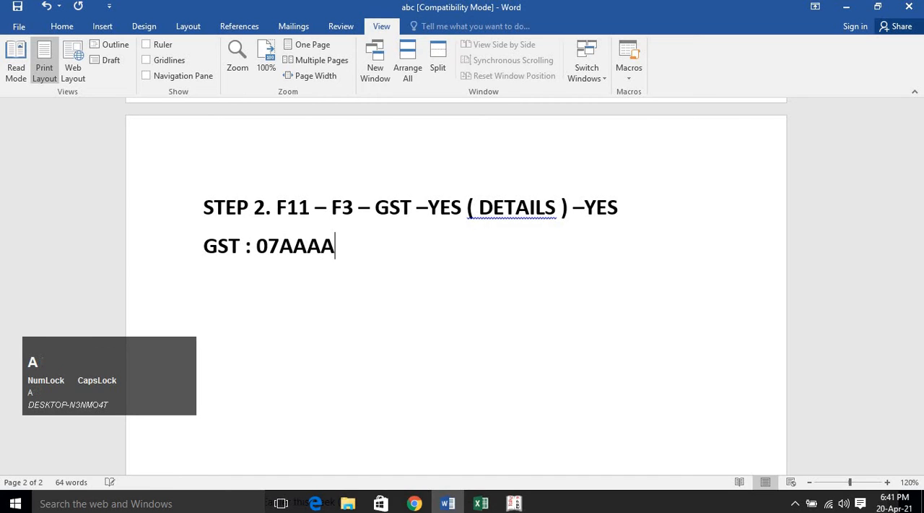
text(A123)
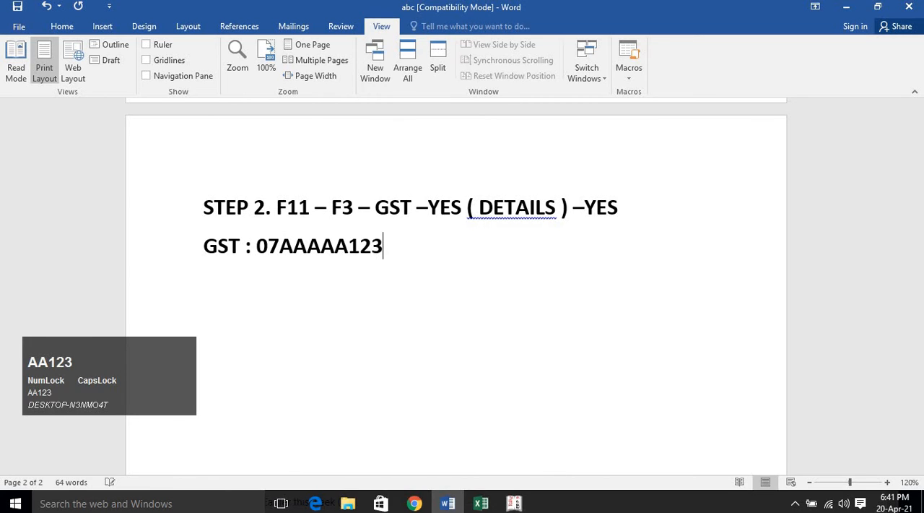
text(4A1)
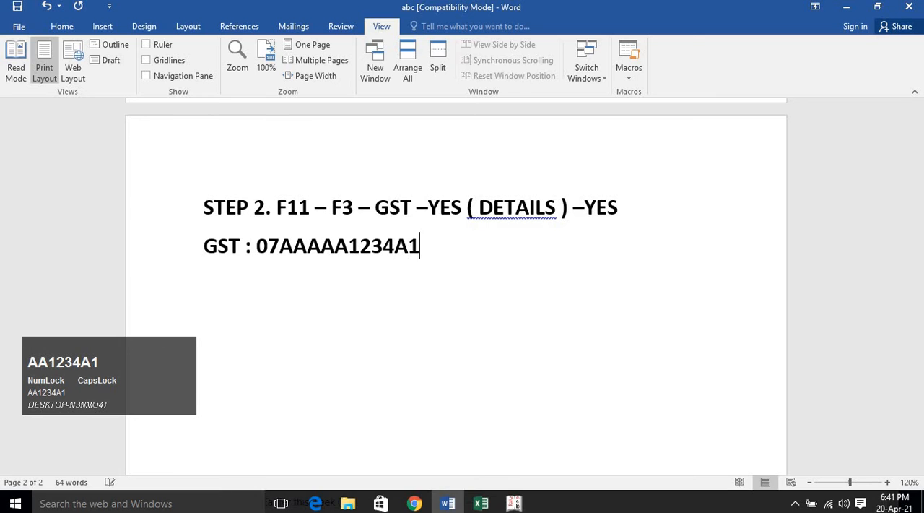
text(Z5)
key(Return)
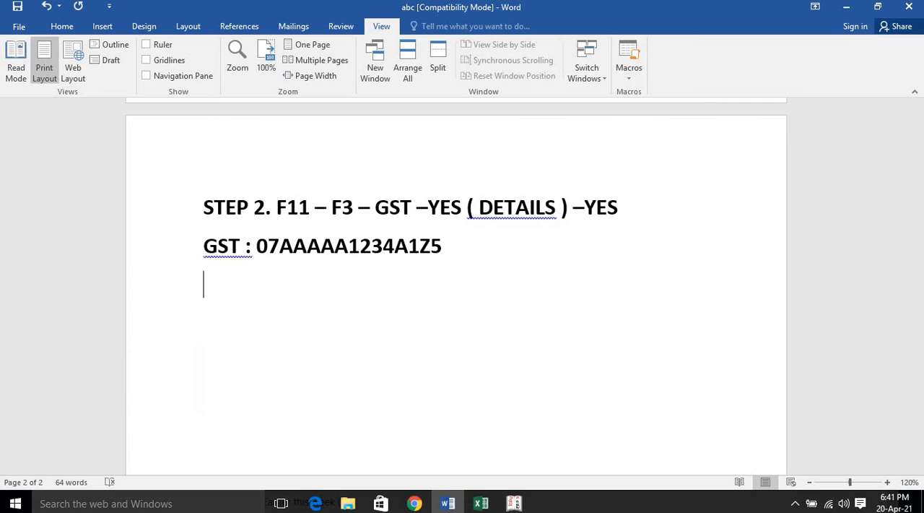
Add the heading "STEP 3." under the GST number line and begin a new line.
text(STEP 3)
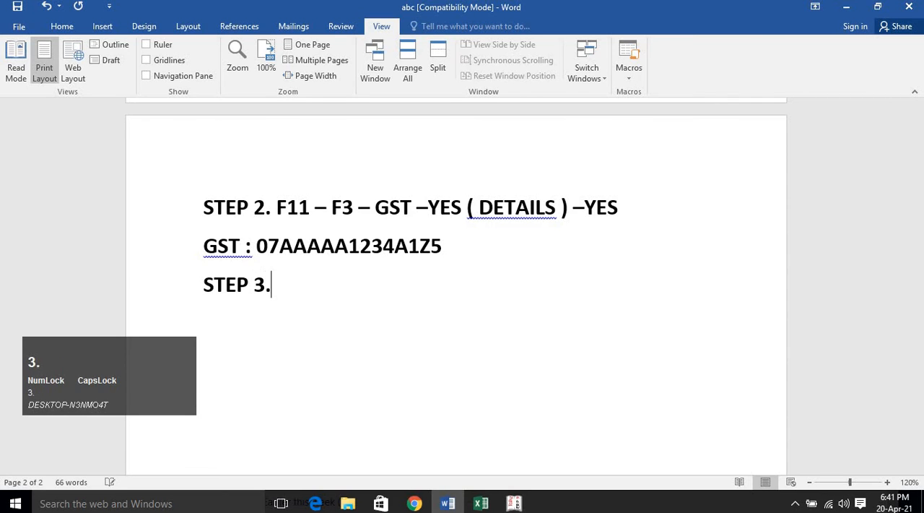
text(.)
key(Return)
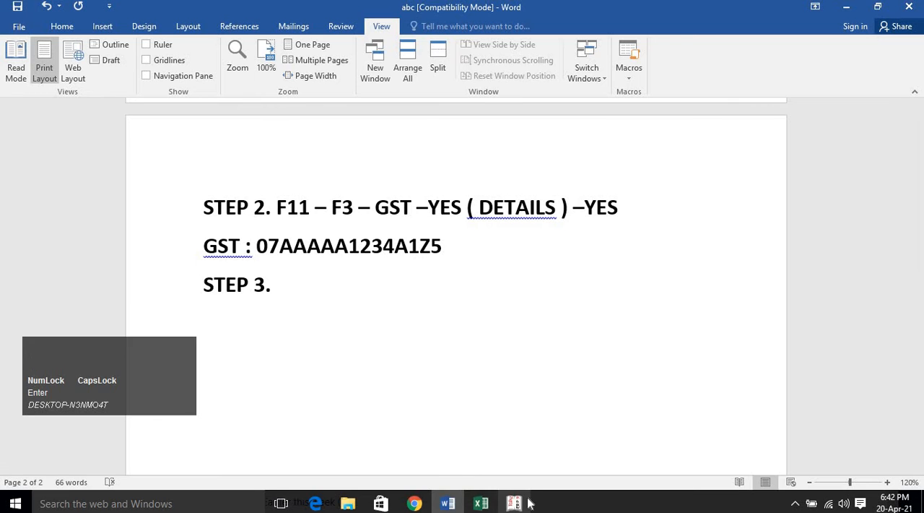
Switch to the Google Meet call in Chrome, read the class chat messages, and return to Tally.ERP 9.
click(515, 504)
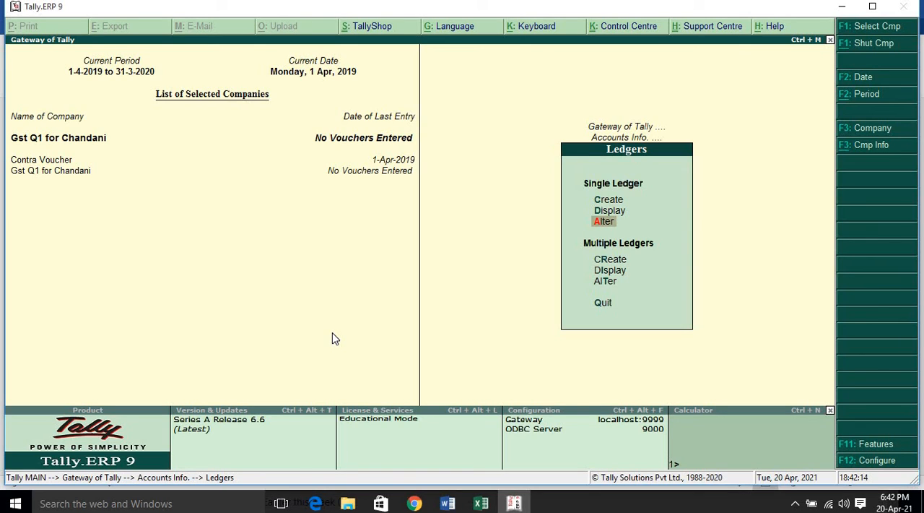
click(414, 503)
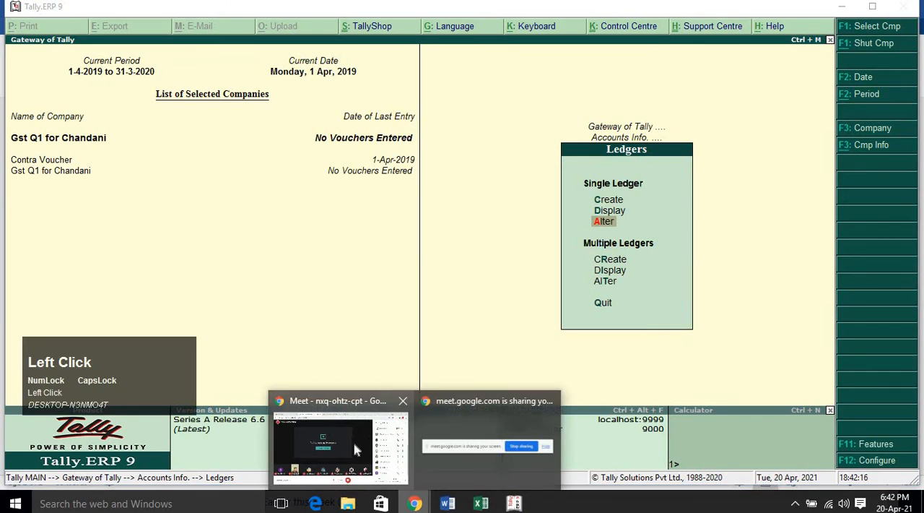
click(354, 450)
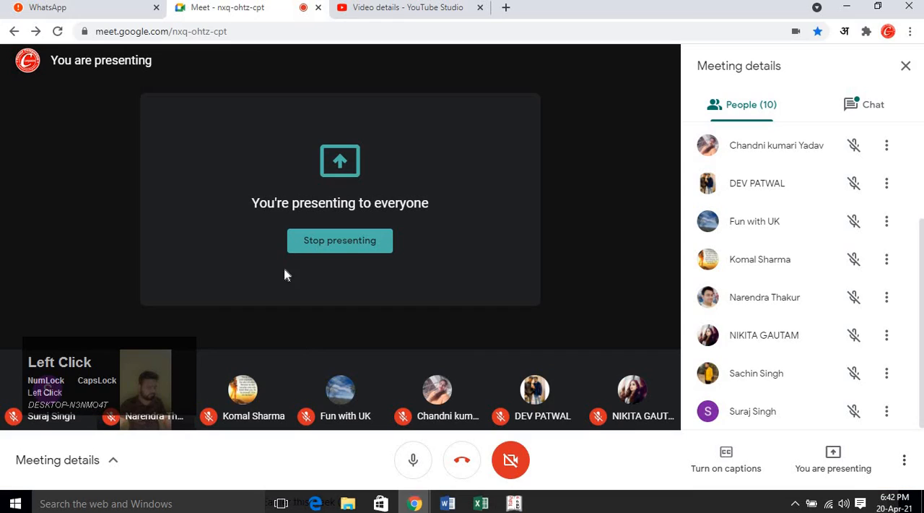
click(92, 9)
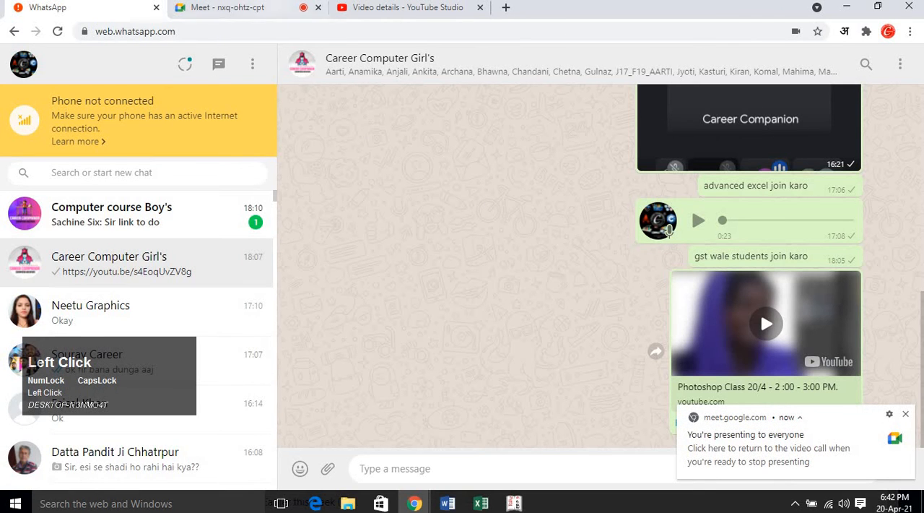
click(273, 9)
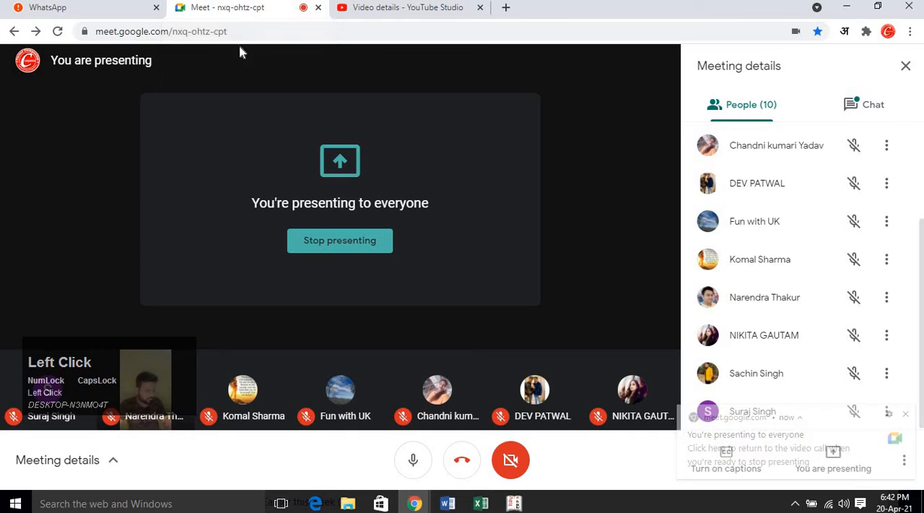
click(867, 105)
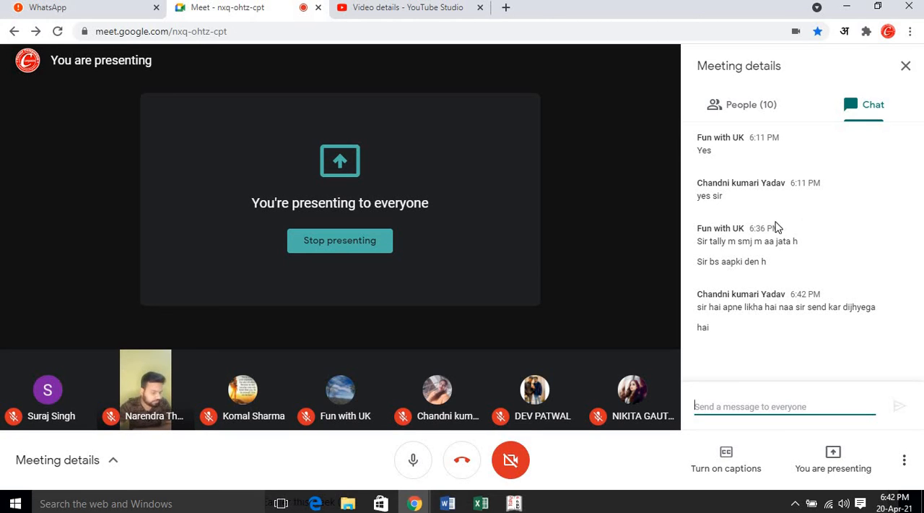
click(420, 9)
click(267, 8)
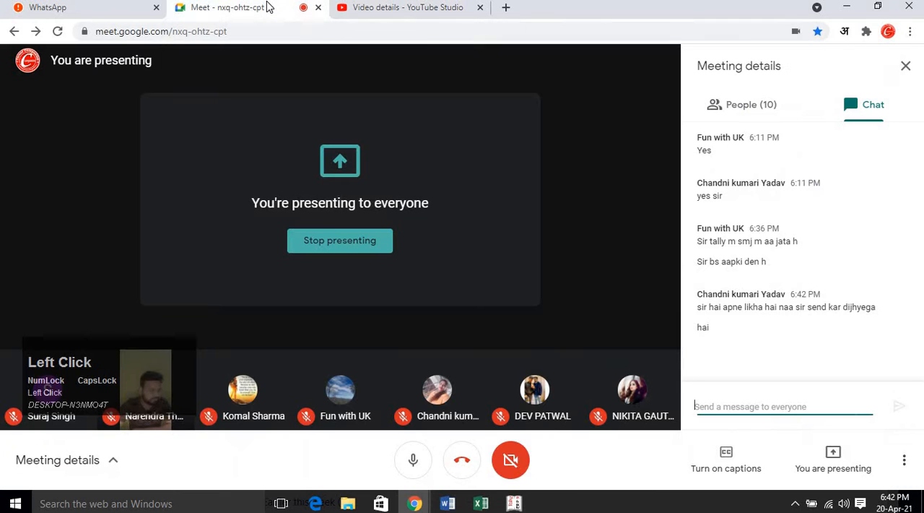
click(514, 504)
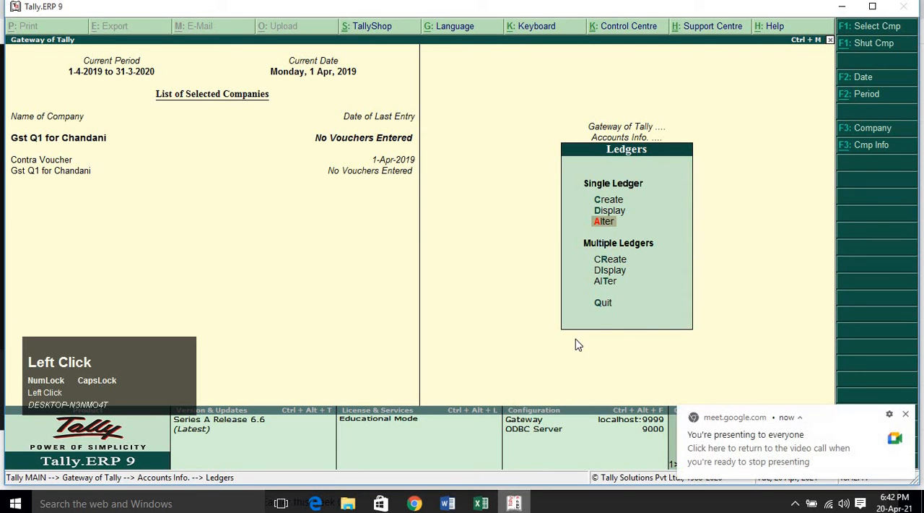
In the company's statutory and taxation features, set Enable Goods and Services Tax (GST) and Set/alter GST details to Yes.
key(Escape)
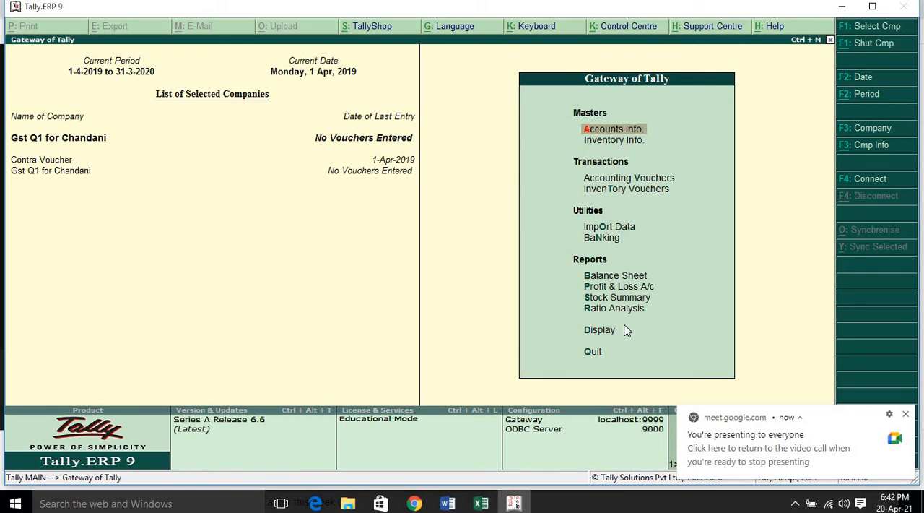
key(F11)
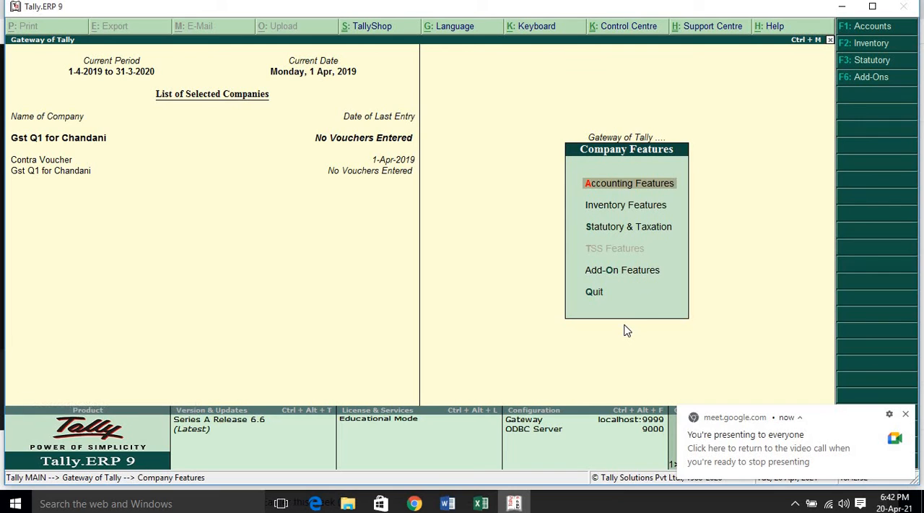
key(s)
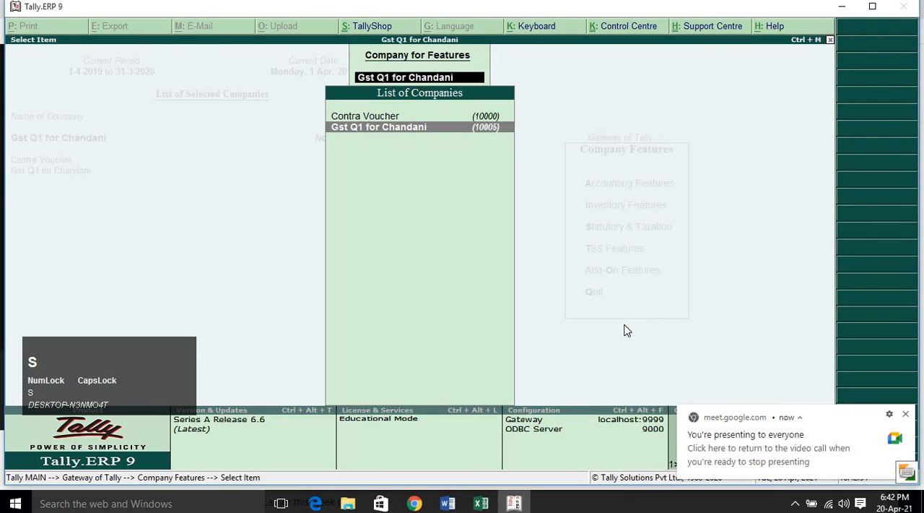
key(Escape)
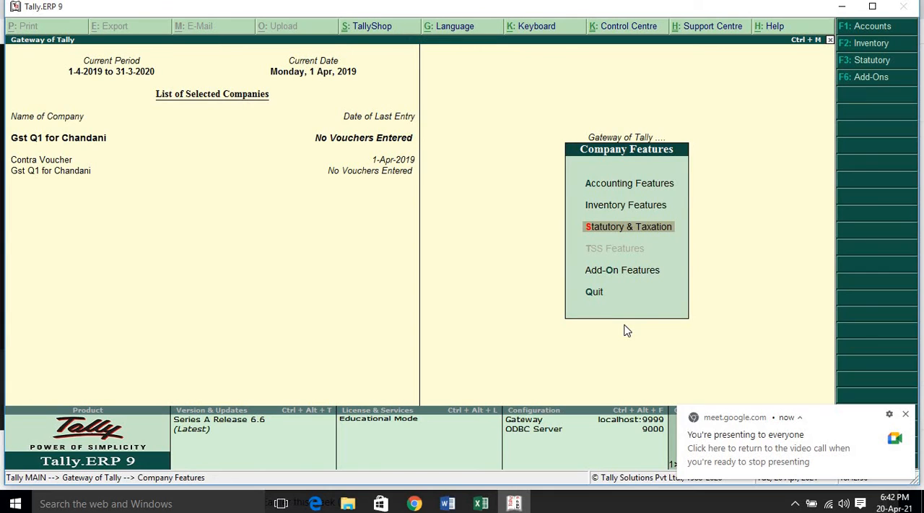
key(F3)
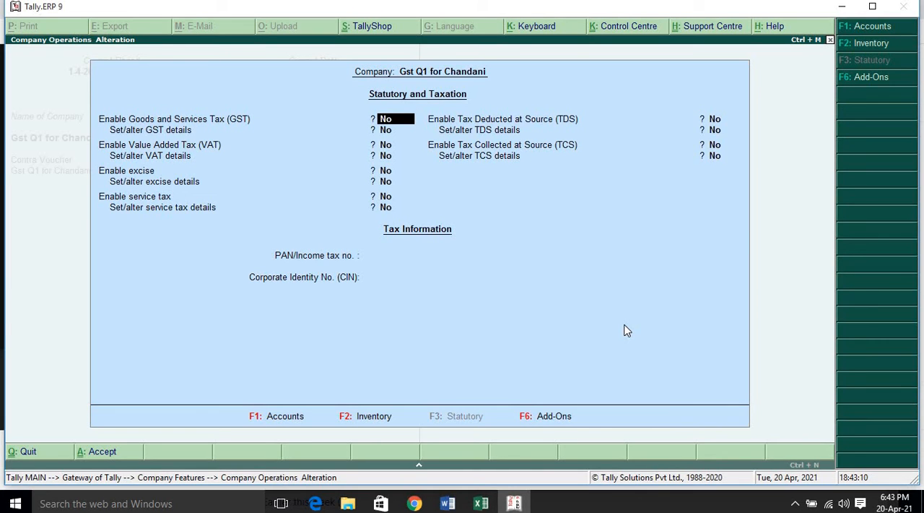
text(YES)
key(Return)
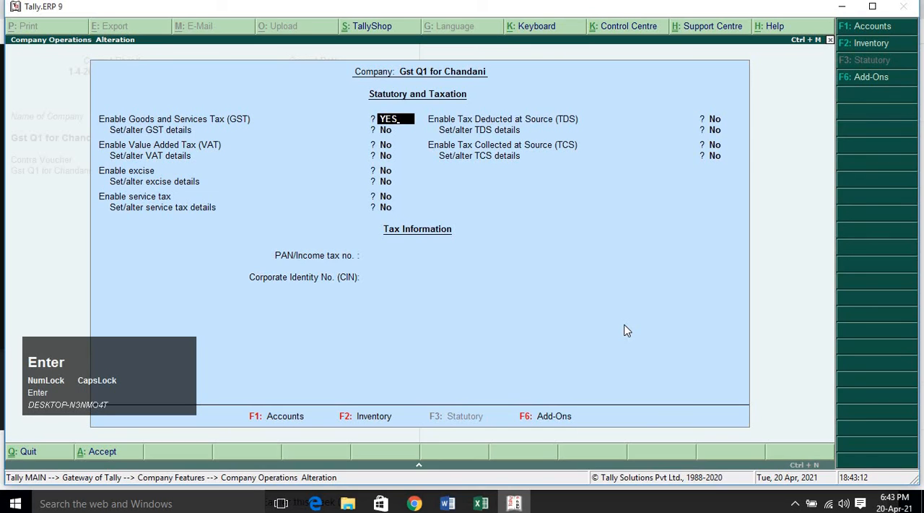
text(YES)
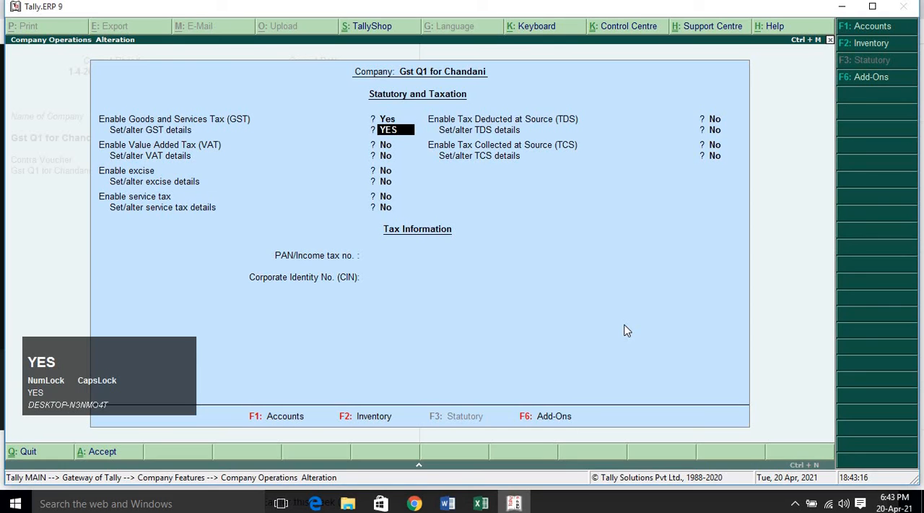
key(Return)
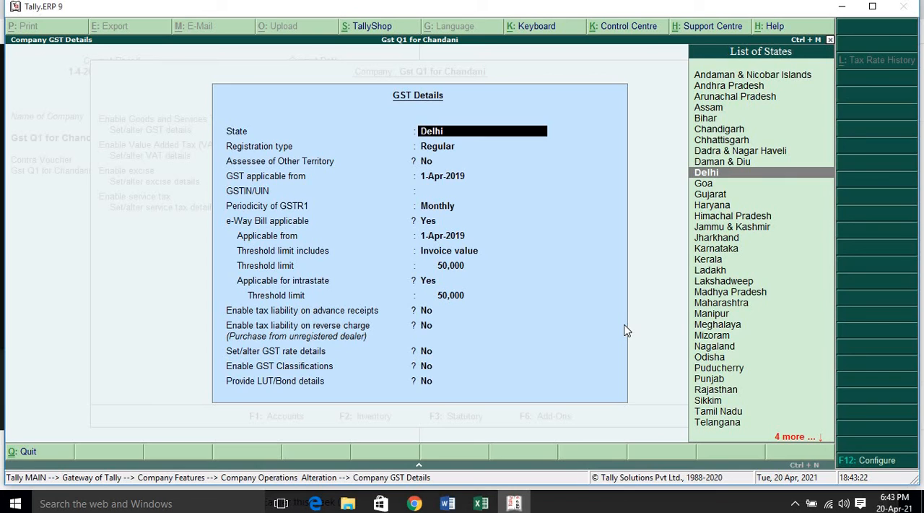
Keep Delhi as the state, Regular as the registration type and No for Assessee of Other Territory in the GST details.
key(Return)
key(Return)
key(Return)
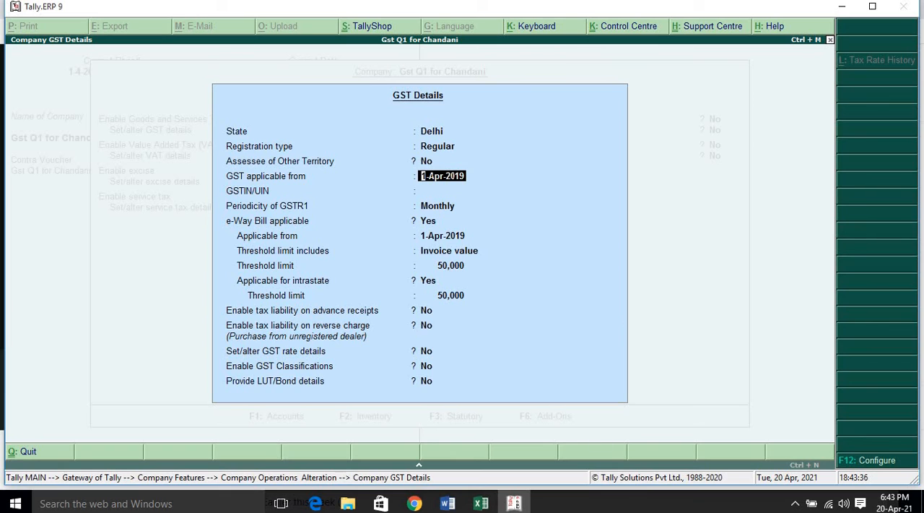
Switch to the Google Meet call in Chrome, check the Wi-Fi connection and the microphone, and return to Tally.ERP 9.
mouse_move(413, 504)
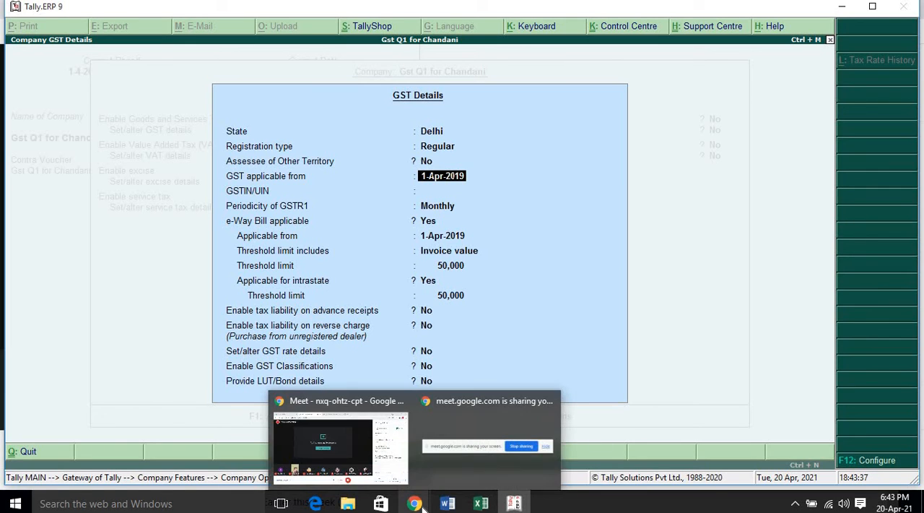
click(404, 466)
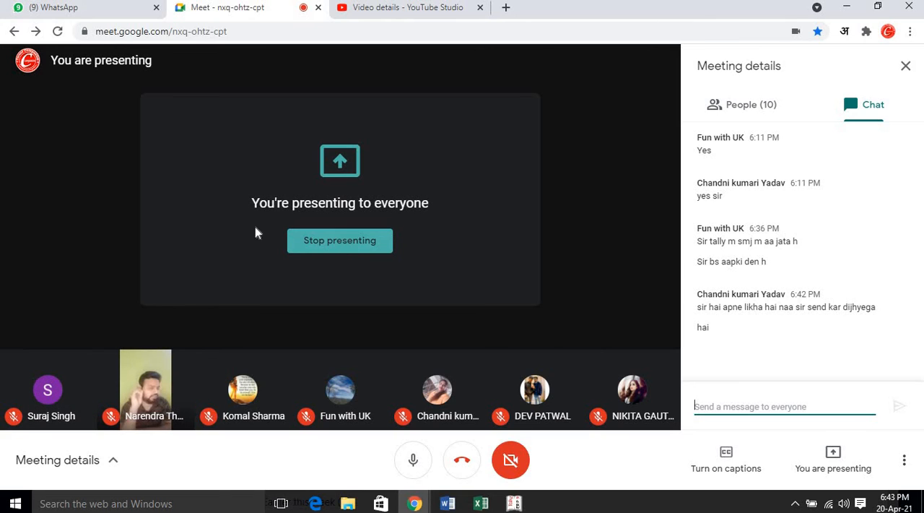
click(108, 190)
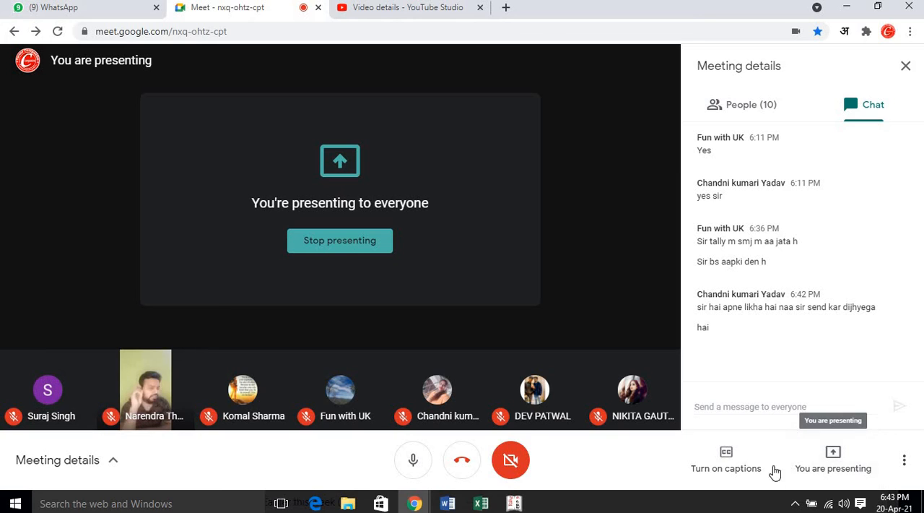
click(828, 503)
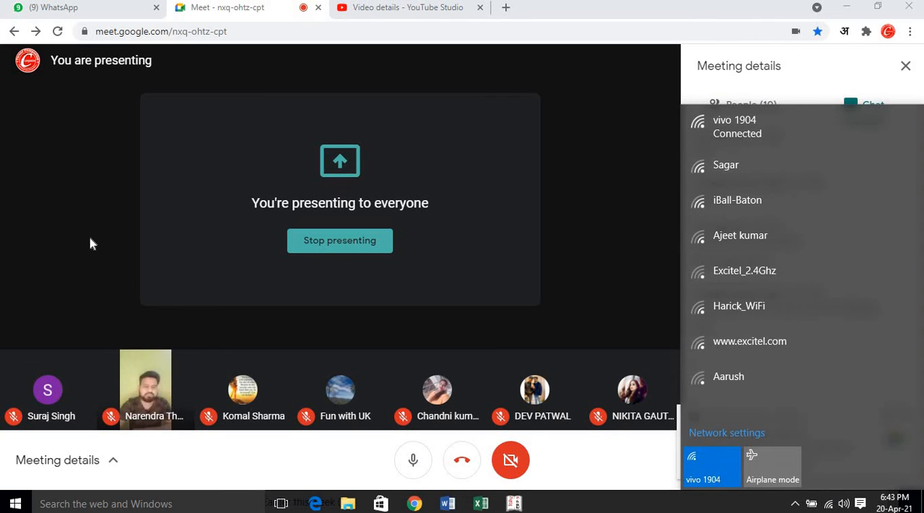
click(160, 242)
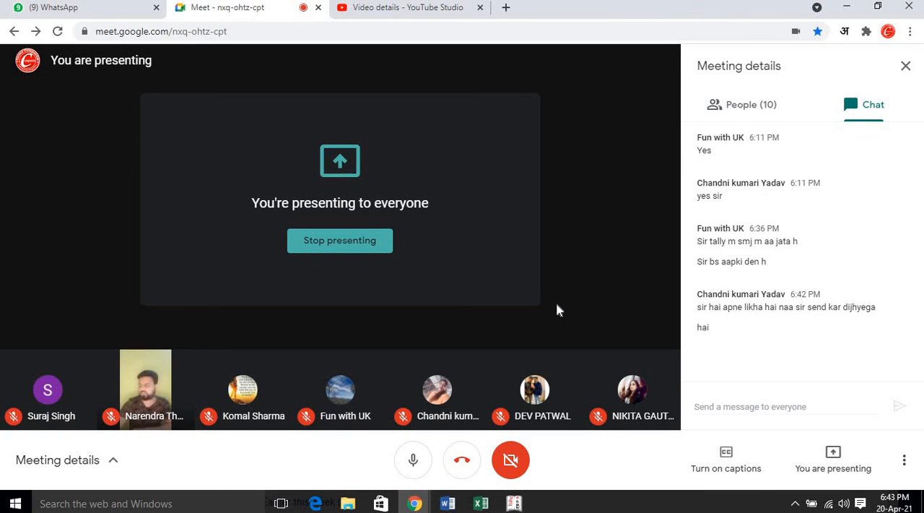
click(416, 456)
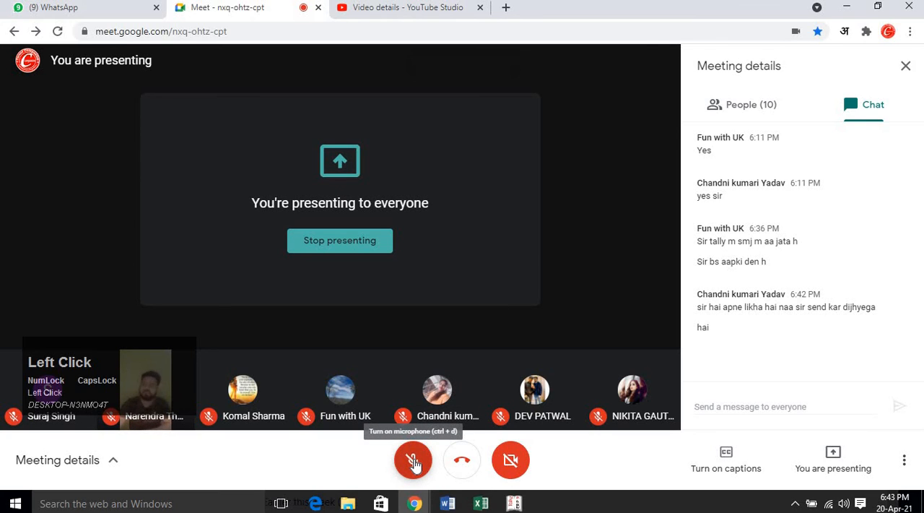
click(413, 462)
click(514, 503)
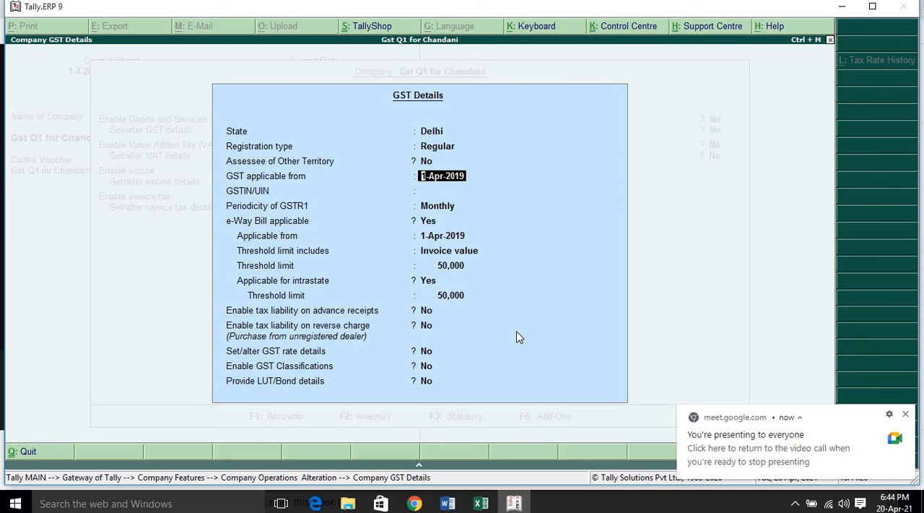
Go back to the registration type options, keep Regular, and keep GST applicable from 1-Apr-2019.
key(Up)
key(Up)
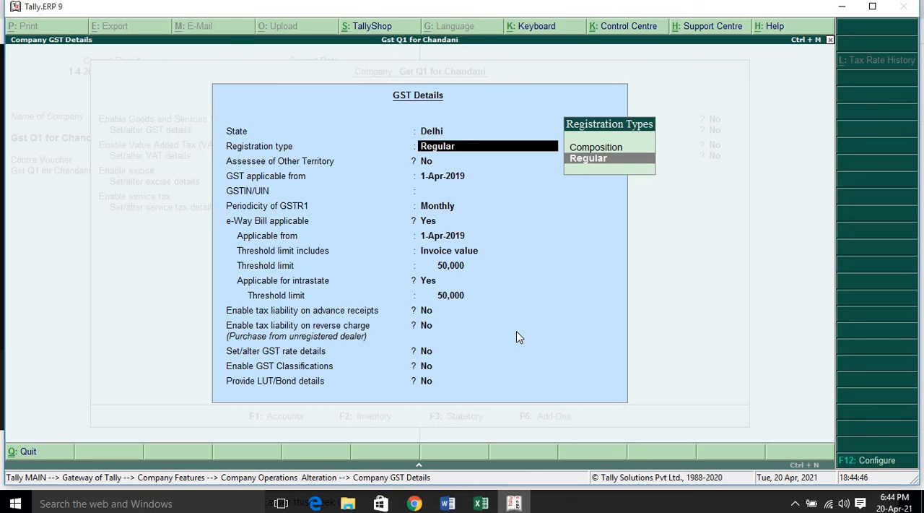
key(Return)
key(Return)
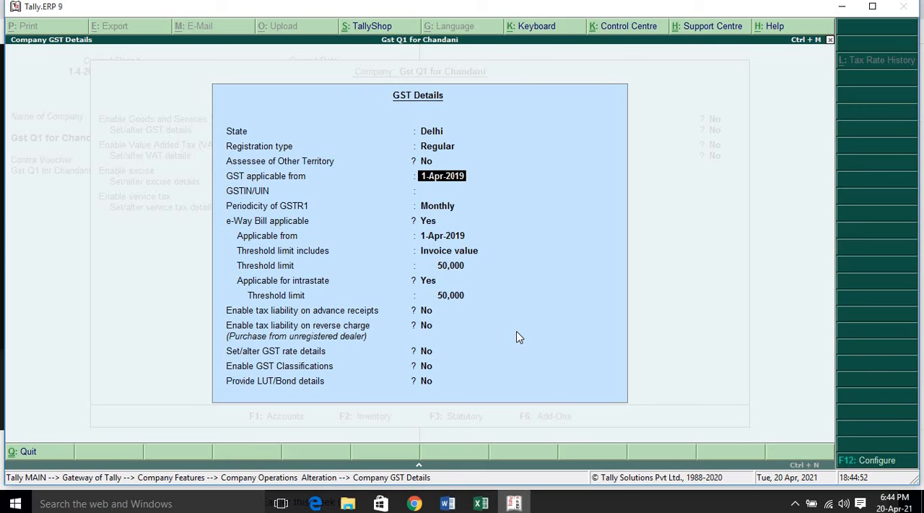
key(Return)
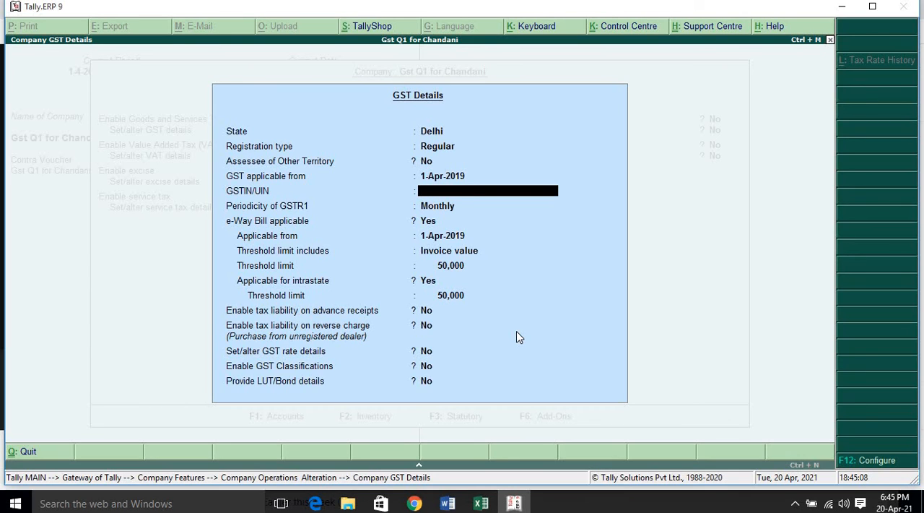
Enter the company's sample GST registration number as the GSTIN/UIN and acknowledge the verification warning.
text(07A)
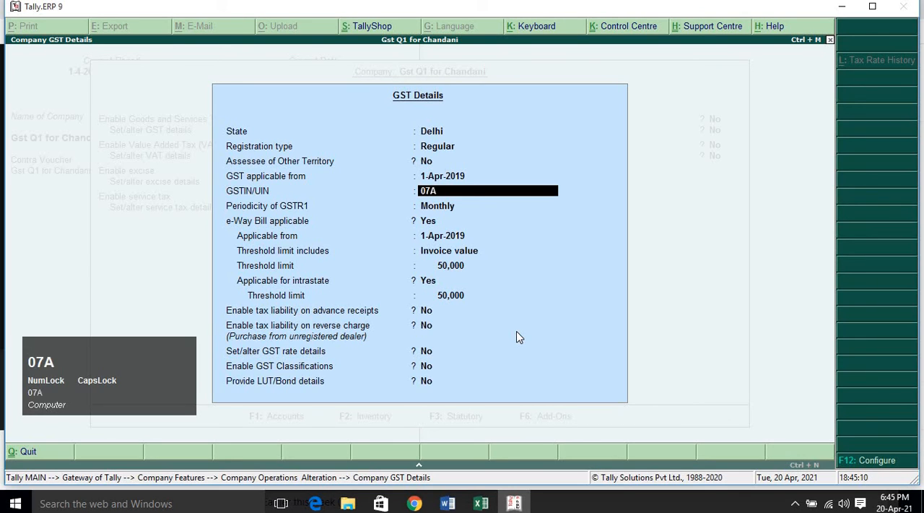
text(AAAA1)
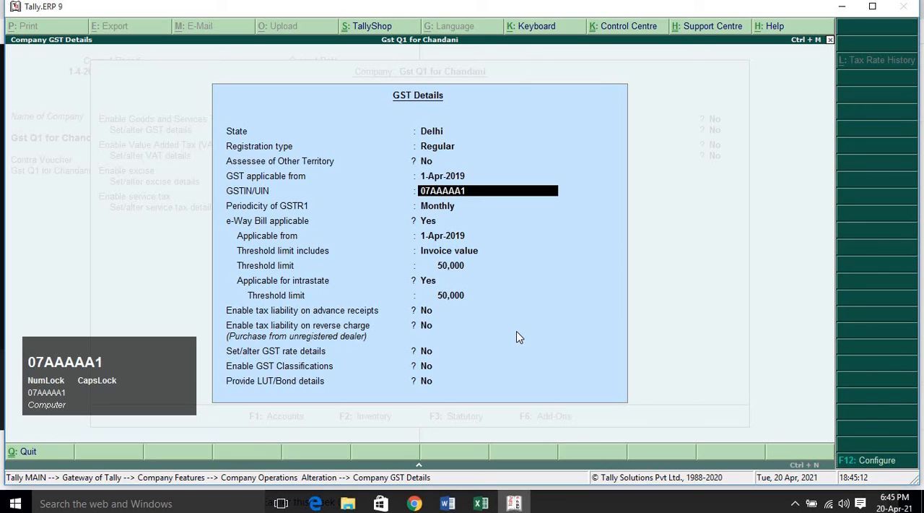
text(234A1Z5)
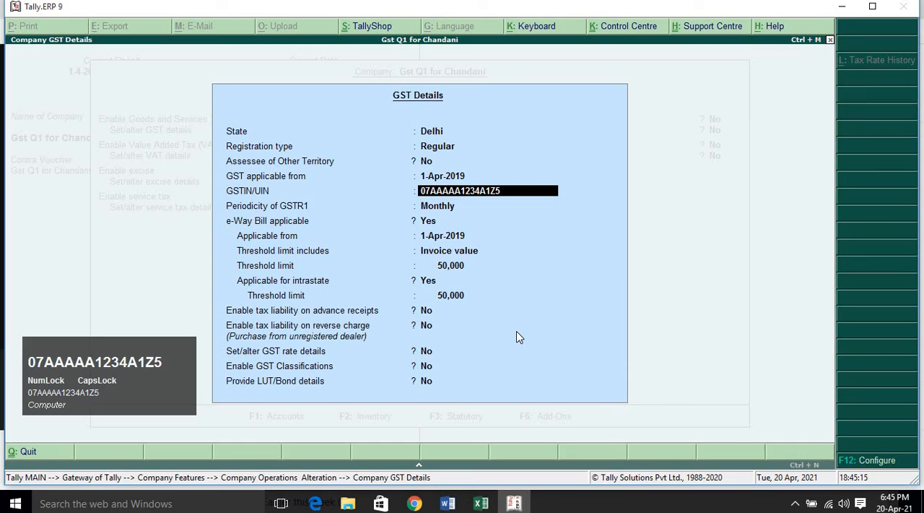
key(Return)
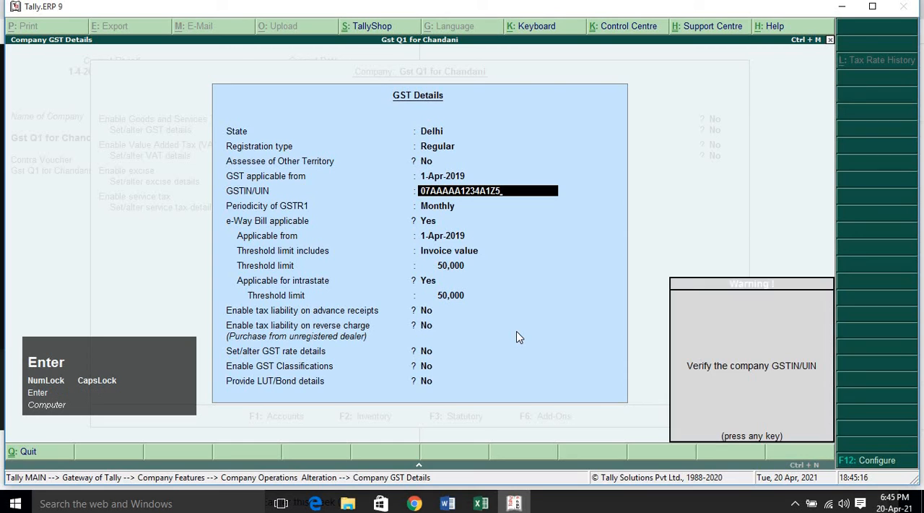
key(Return)
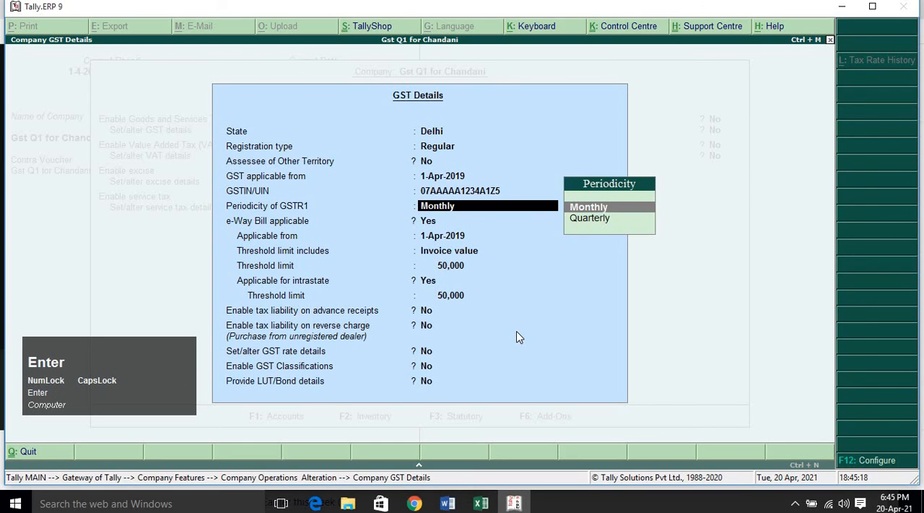
Keep Monthly GSTR1 periodicity and the default e-Way Bill settings, then save the GST details and the company's statutory features.
key(Return)
key(Return)
key(Return)
key(Return)
key(Return)
key(Return)
key(Return)
key(Return)
key(Return)
key(Return)
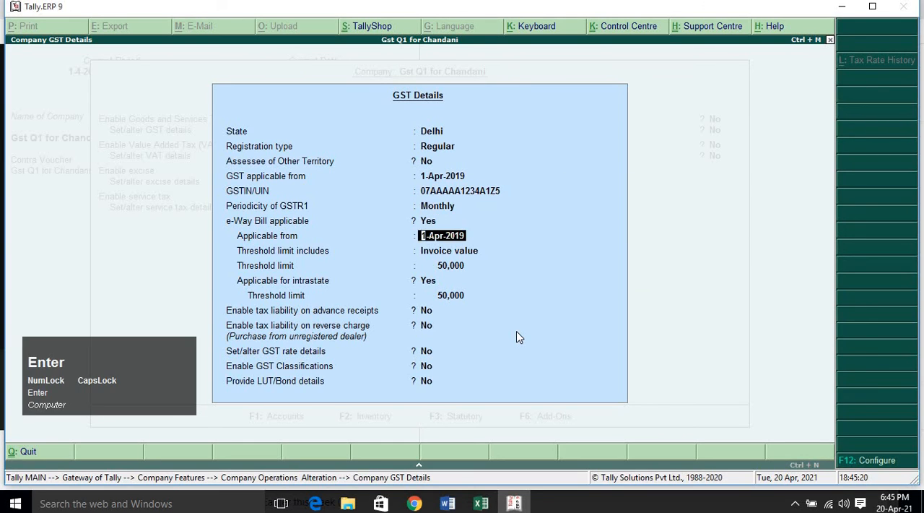
key(Return)
key(Return)
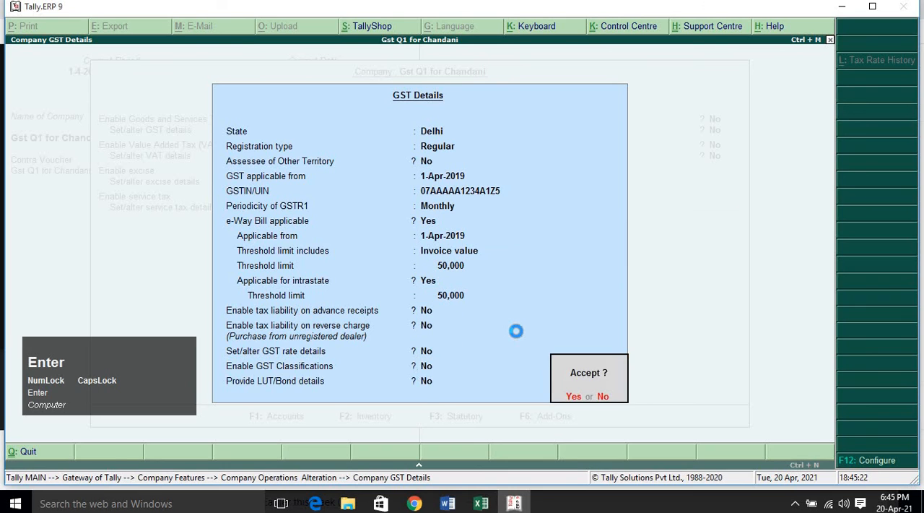
key(Return)
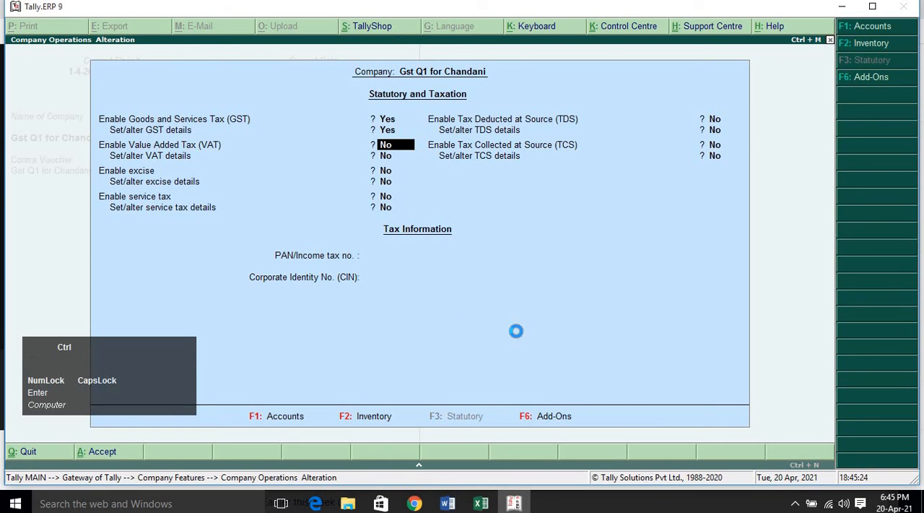
key(ctrl+a)
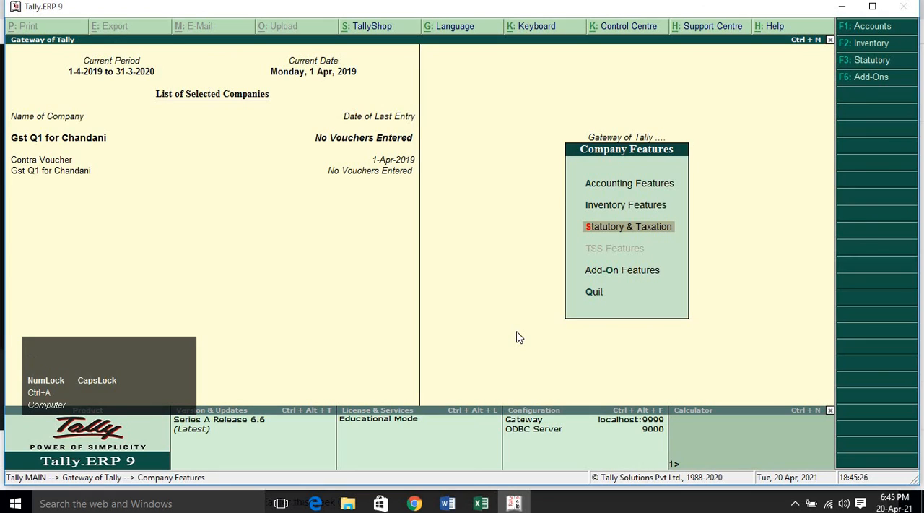
key(Escape)
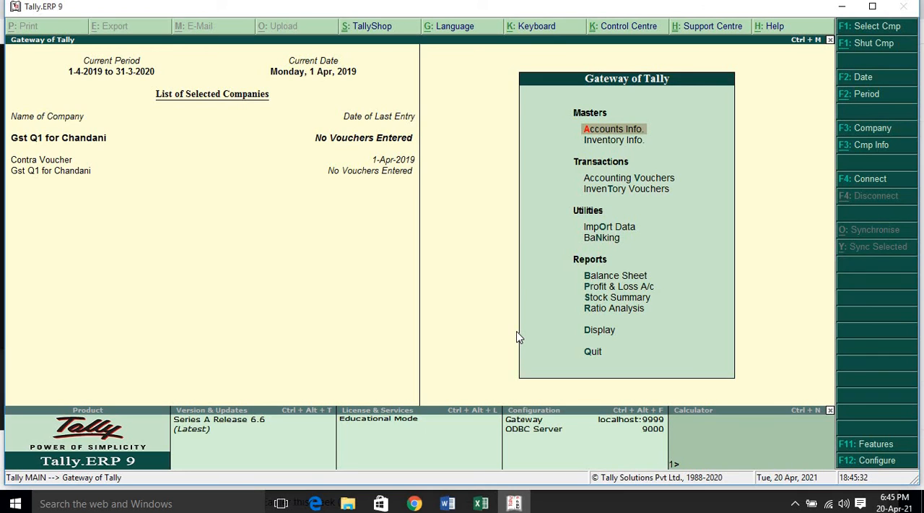
Open the existing CGST ledger for alteration from the single ledger options in the accounts masters.
key(Return)
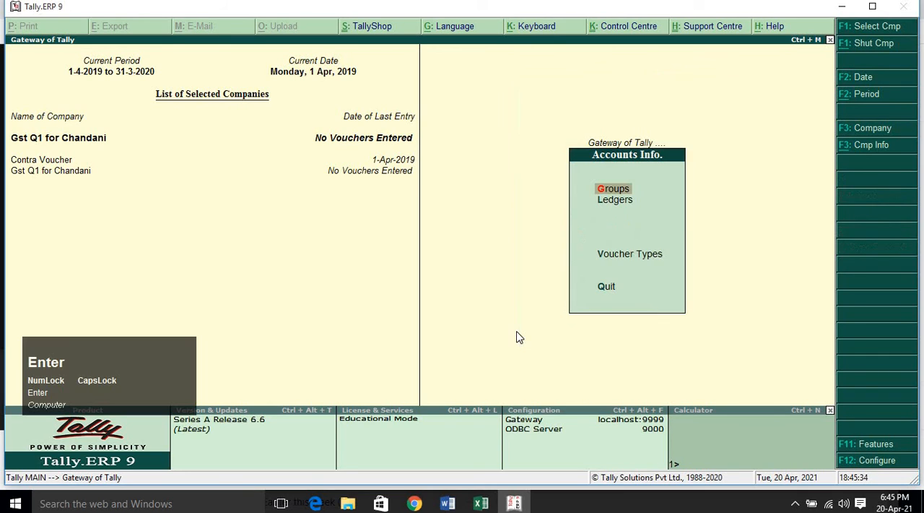
key(Down)
key(Return)
key(Down)
key(Down)
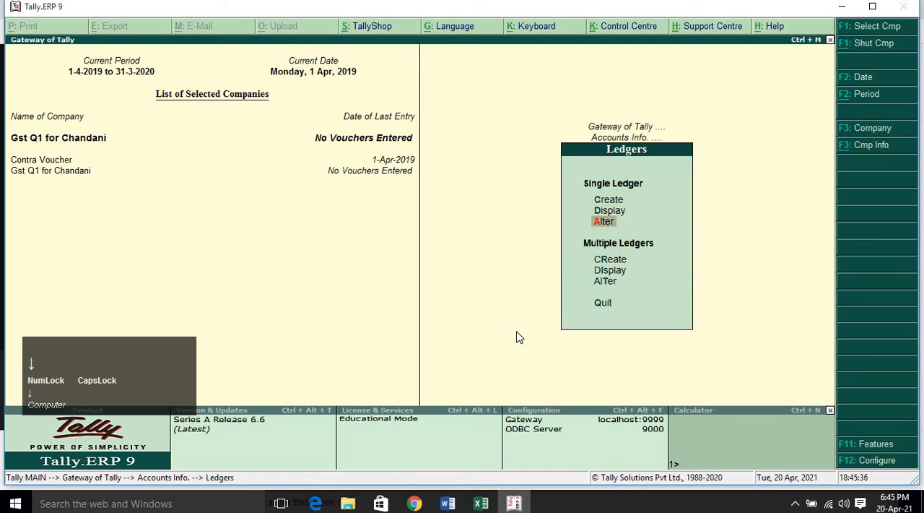
key(Return)
key(Down)
key(Up)
key(Down)
key(Return)
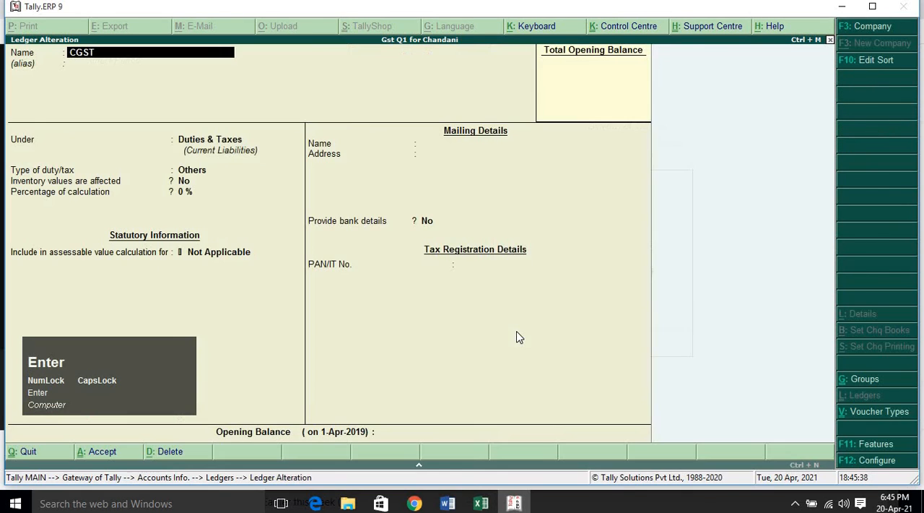
Keep the CGST ledger under Duties & Taxes and set its type of duty/tax to GST.
key(Return)
key(Return)
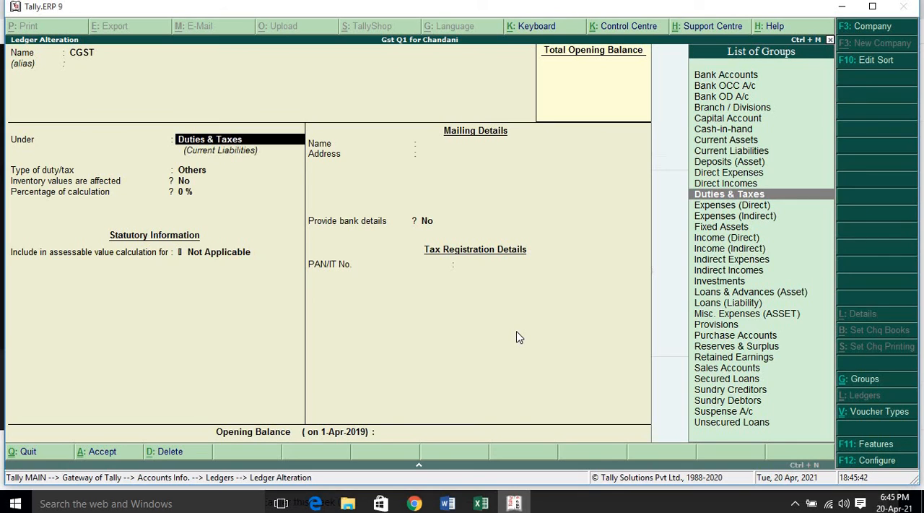
key(Return)
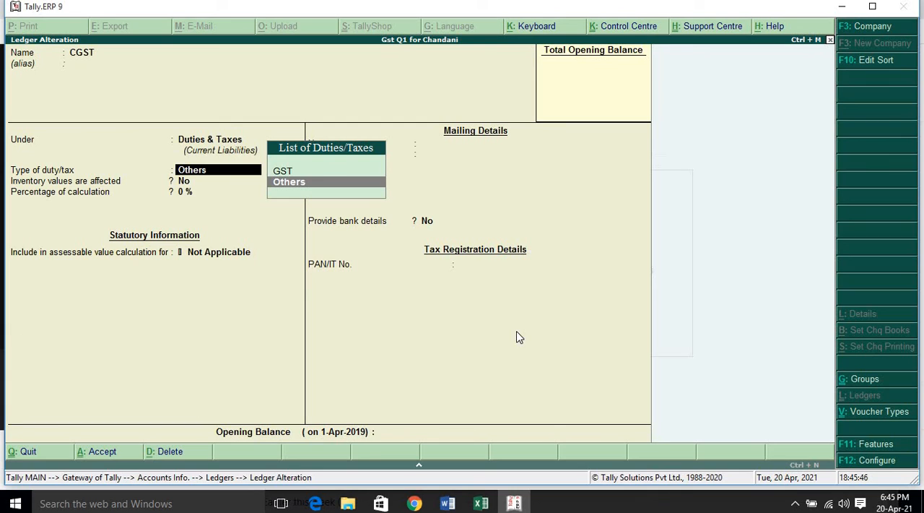
key(Up)
key(Return)
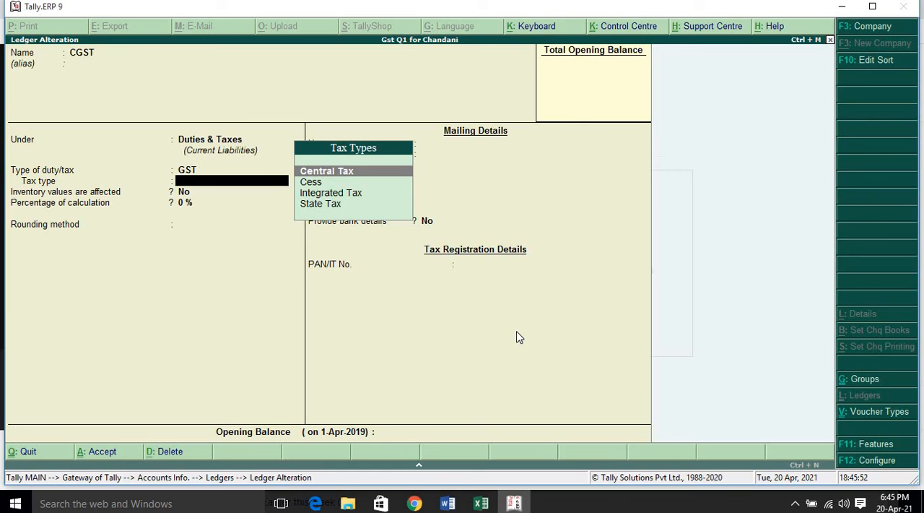
Set the CGST ledger's tax type to Central Tax, keep the calculation percentage at 0% without rounding, and save the ledger.
key(Return)
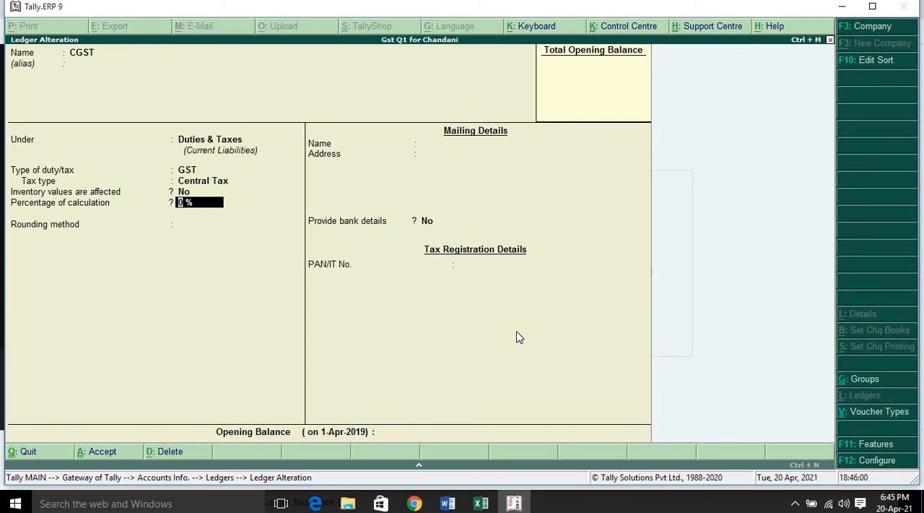
key(Return)
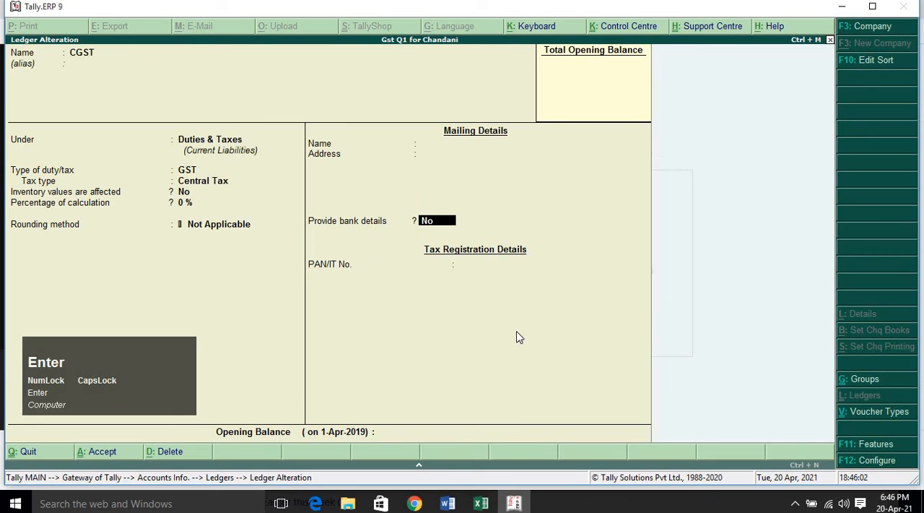
key(Return)
Open the SGST ledger for alteration, keep it under Duties & Taxes, and set its type of duty/tax to GST.
key(Return)
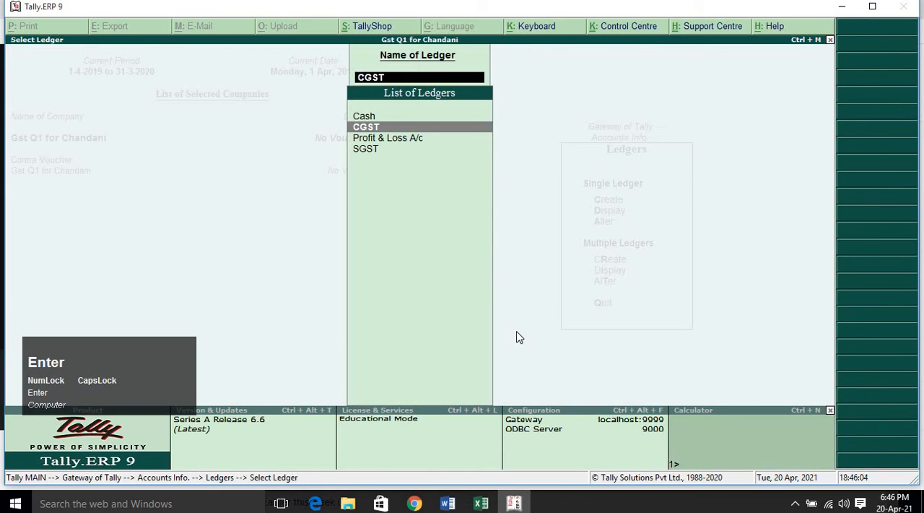
key(Down)
key(Down)
key(Return)
key(Return)
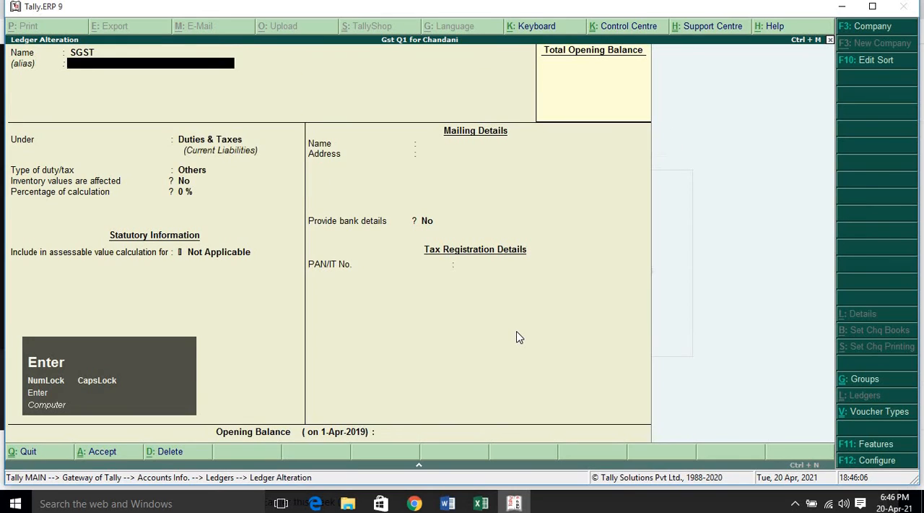
key(Return)
key(Return)
key(Up)
key(Return)
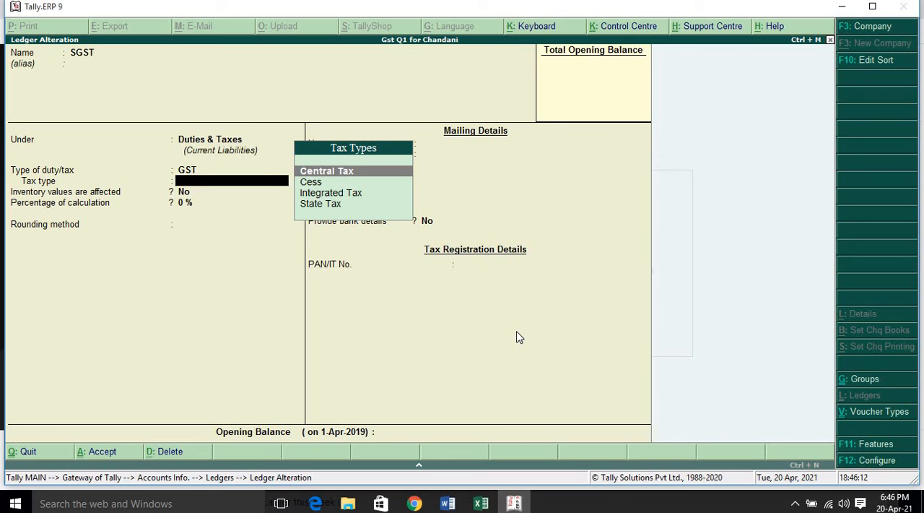
Set the SGST ledger's tax type to State Tax, keep the remaining defaults, and save the ledger.
key(Down)
key(Down)
key(Down)
key(Return)
key(Return)
key(Return)
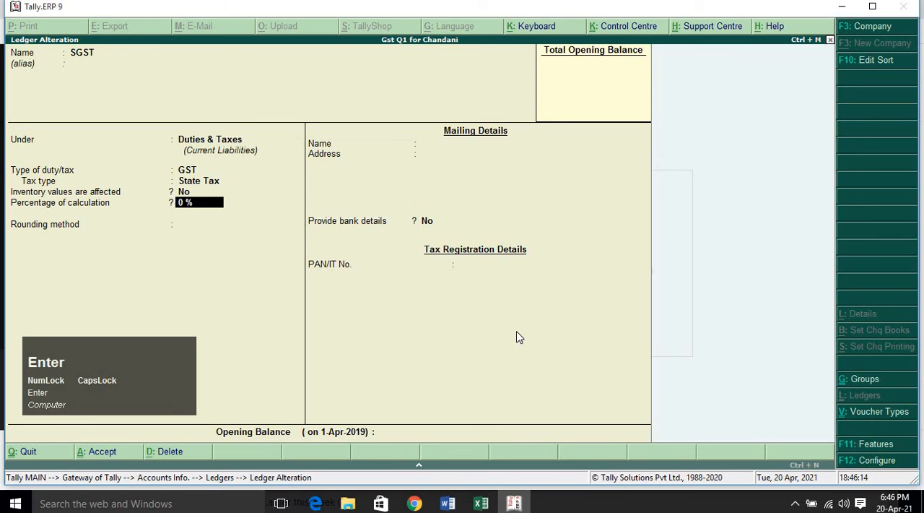
key(Return)
key(Return)
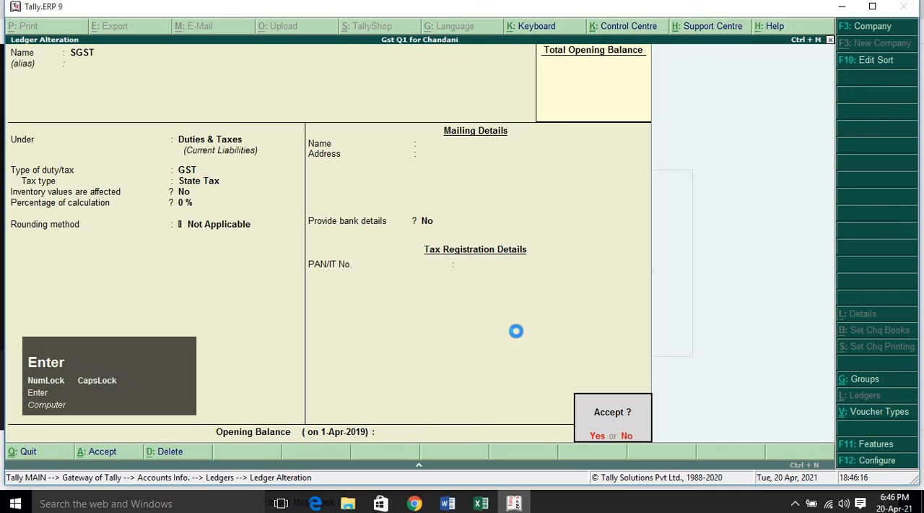
key(Return)
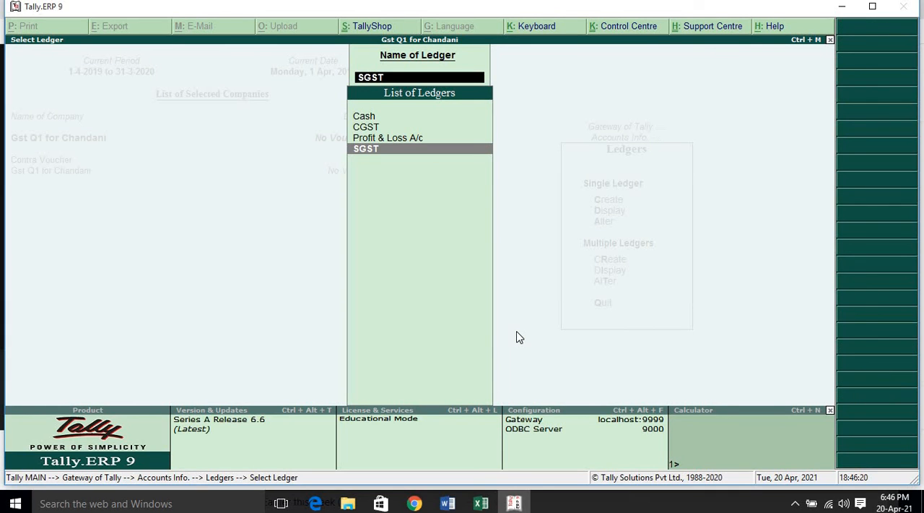
Leave the ledger alteration selection and open the form for creating a new single ledger.
key(Escape)
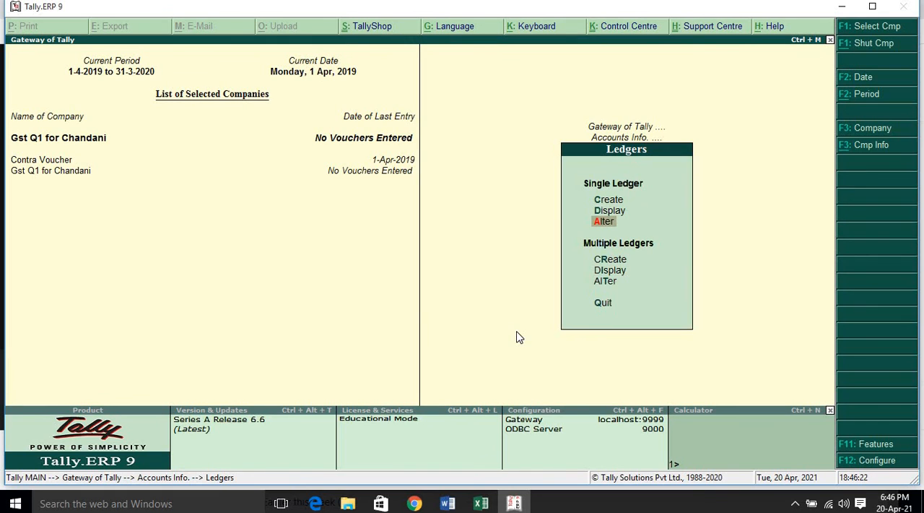
key(Up)
key(Up)
key(Return)
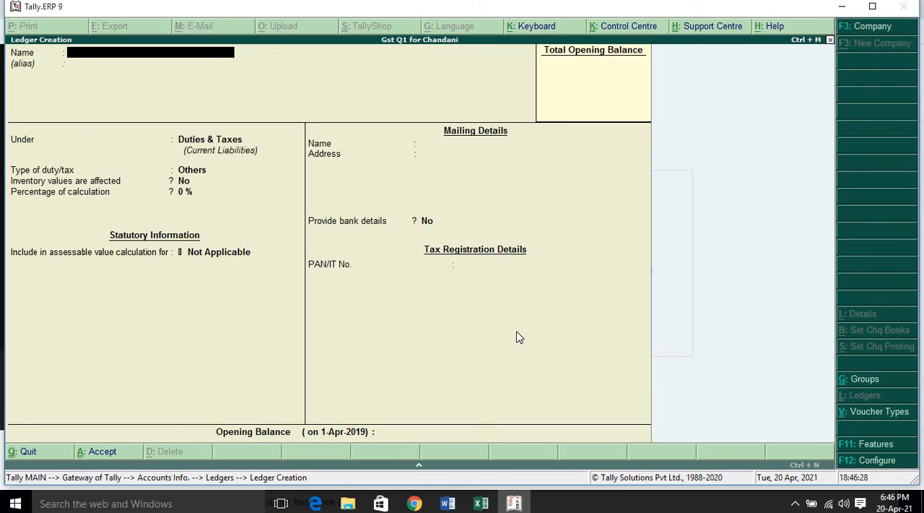
text(MOUSE)
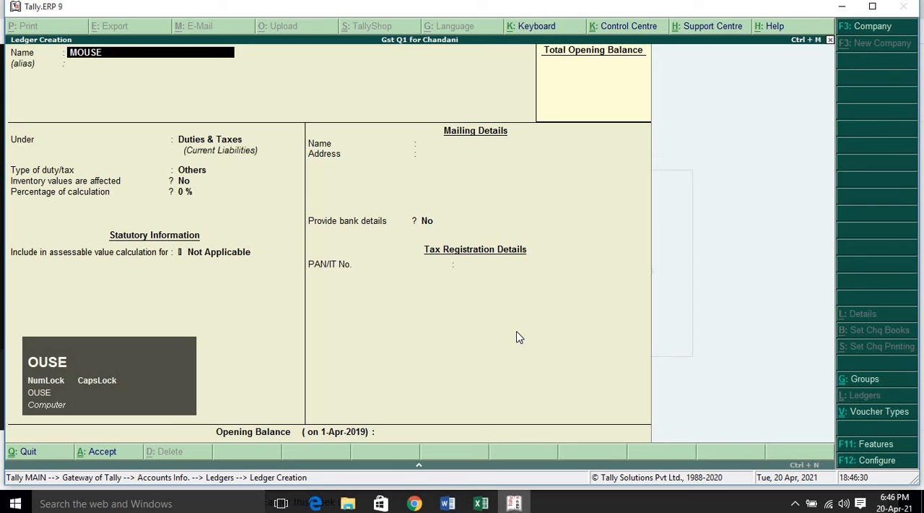
key(Return)
key(Return)
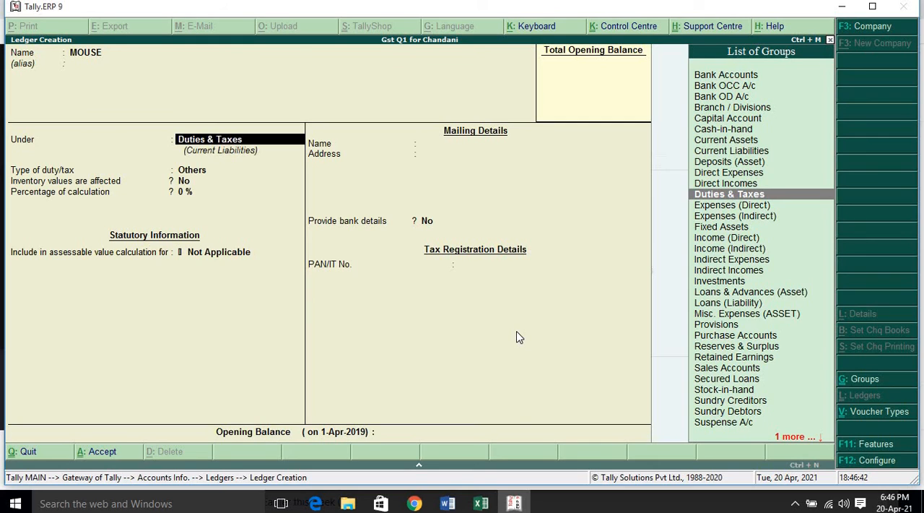
key(BackSpace)
Name the new ledger PURCHASE and place it under Purchase Accounts.
text(PURCHASE)
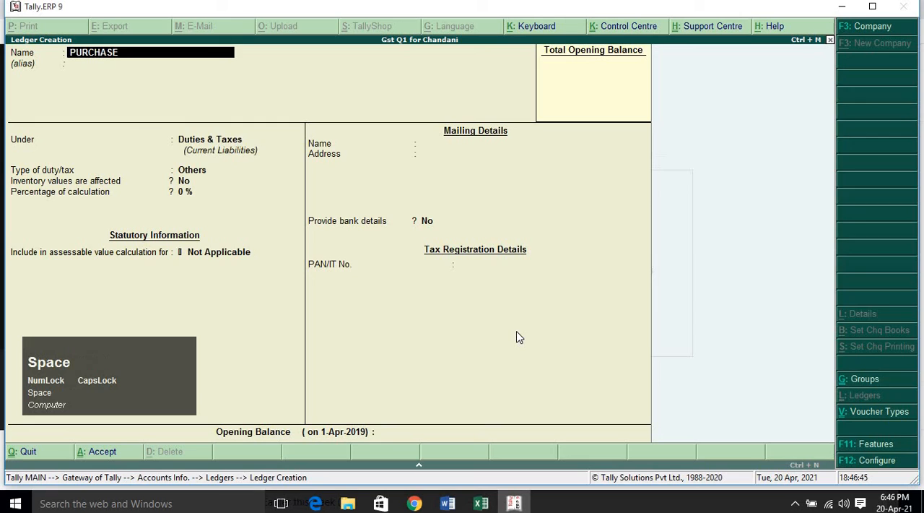
key(Return)
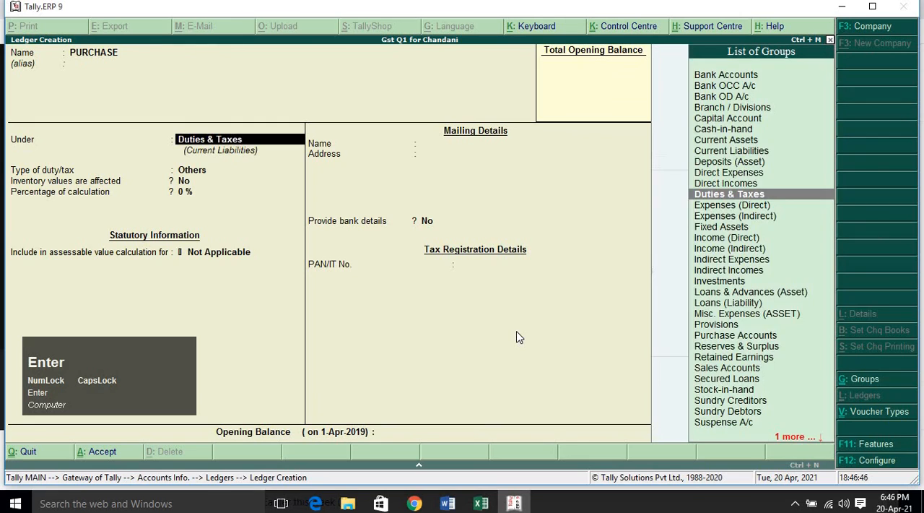
text(PU)
key(Return)
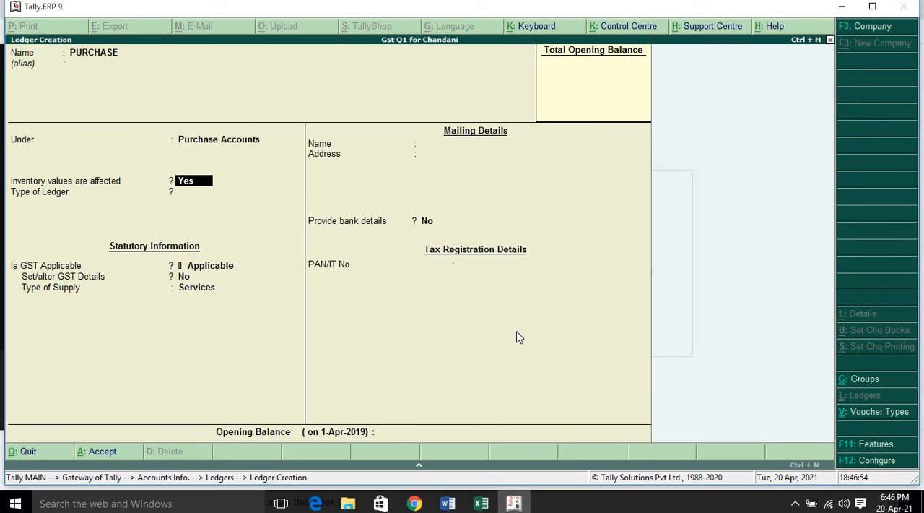
Keep inventory values affected, ledger type Not Applicable and GST Applicable for the PURCHASE ledger, and set Set/alter GST Details to Yes.
key(Return)
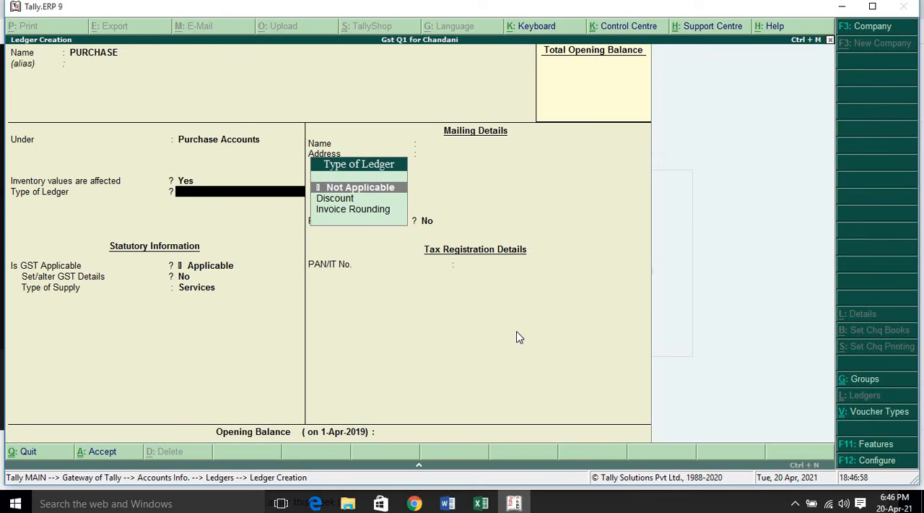
key(Return)
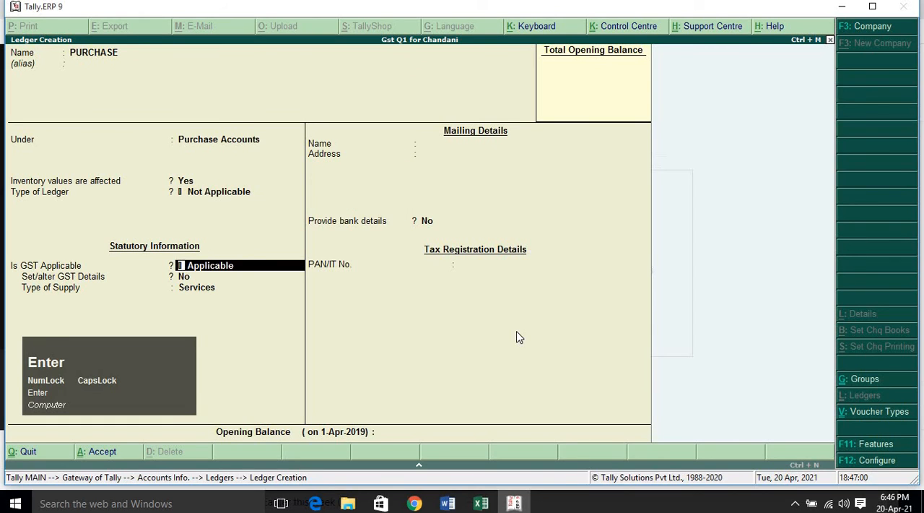
key(Return)
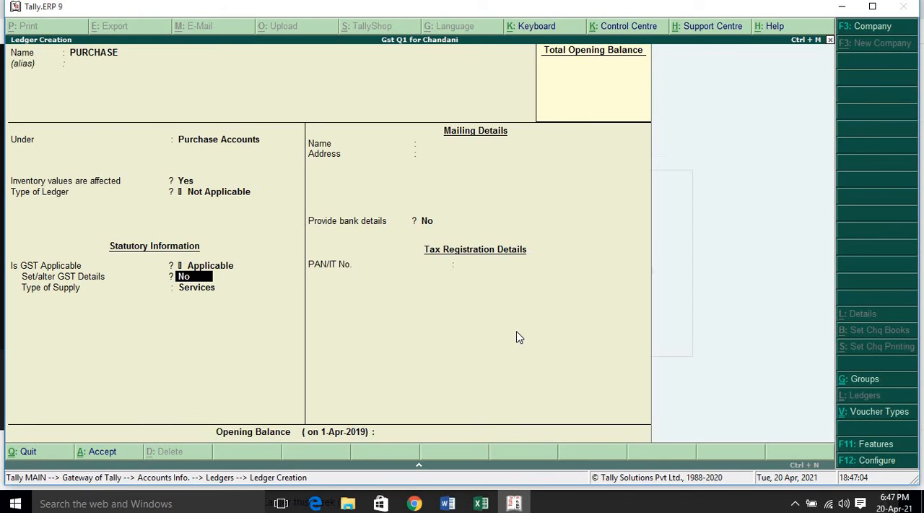
text(YES)
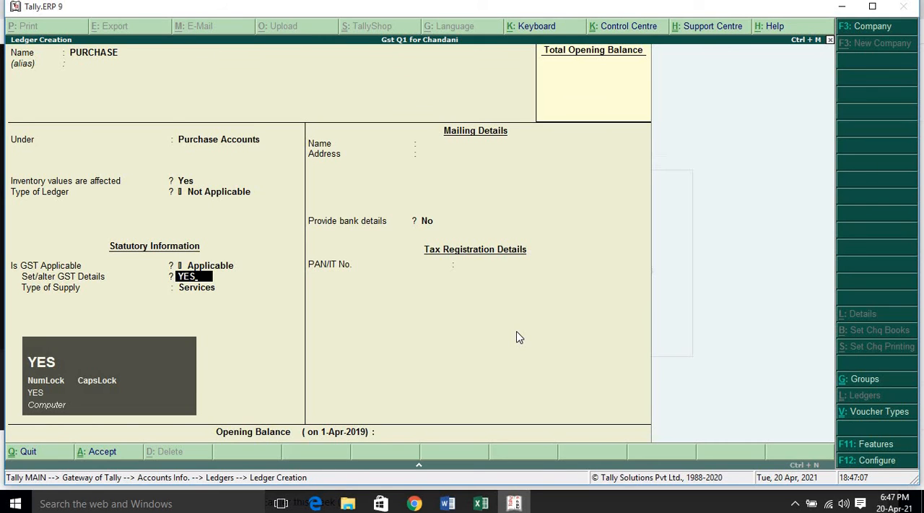
key(Return)
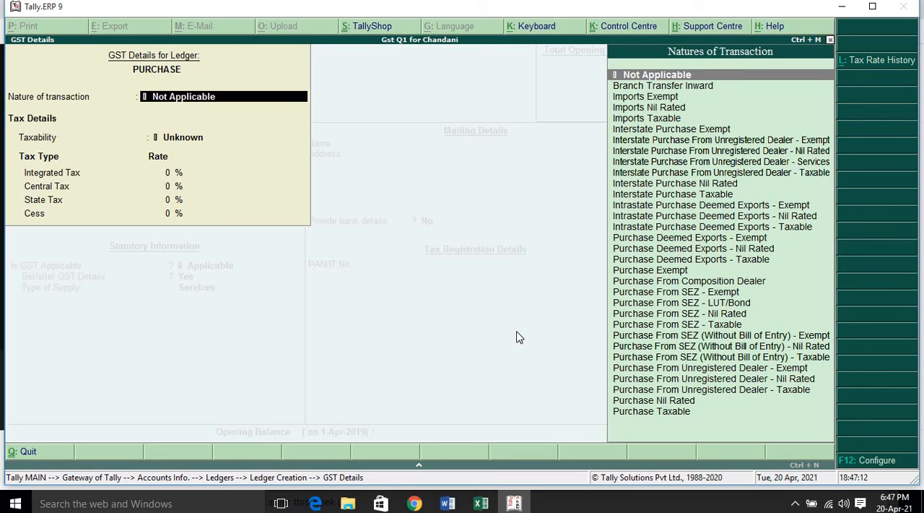
Set the nature of transaction in the PURCHASE ledger's GST details to Purchase Taxable.
key(Down)
key(Down)
key(Down)
key(Down)
key(Down)
key(Down)
key(Down)
key(Down)
key(Down)
key(Down)
key(Down)
key(Down)
key(Down)
key(Down)
key(Down)
key(Down)
key(Down)
key(Down)
key(Down)
key(Down)
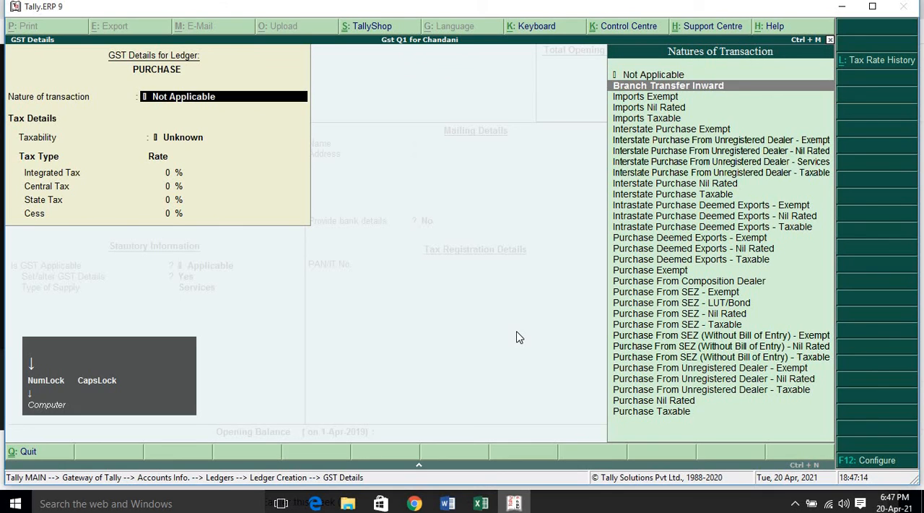
key(Down)
key(Down)
key(Down)
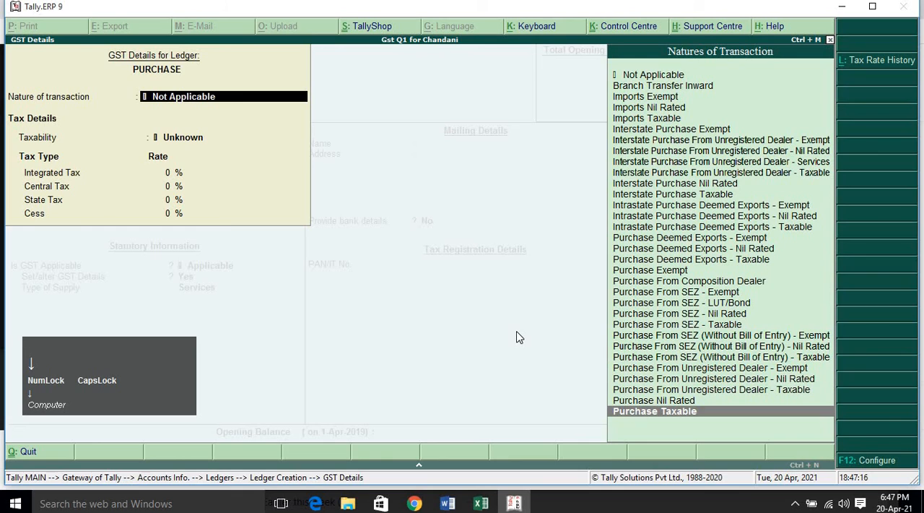
key(Return)
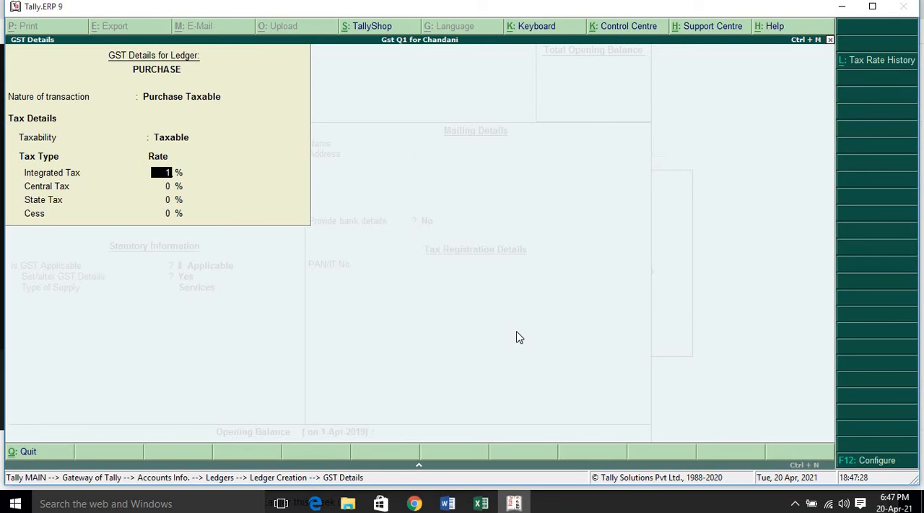
Set the Integrated Tax rate to 18%, keep the 9% Central Tax and 9% State Tax rates, and accept the GST details.
text(18)
key(Return)
key(Return)
key(Return)
key(Return)
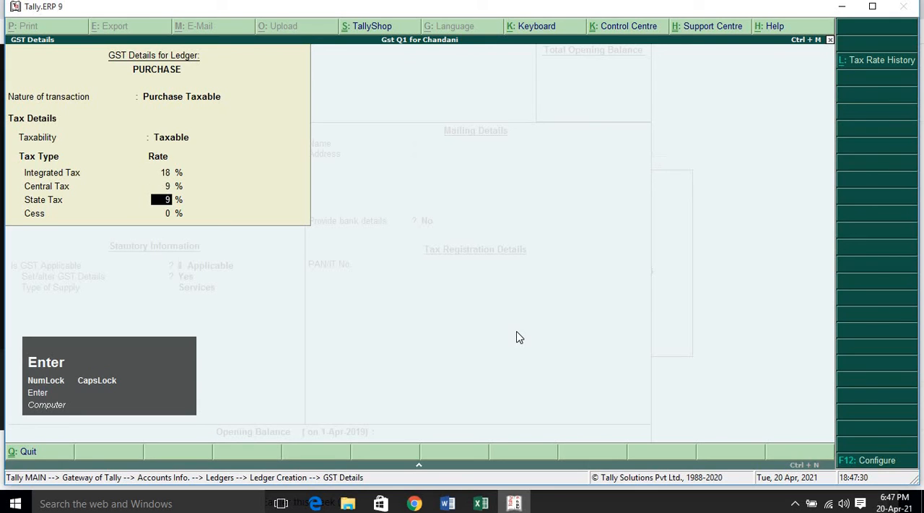
Set the PURCHASE ledger's type of supply to Goods, keep the remaining defaults, and save the ledger.
key(Up)
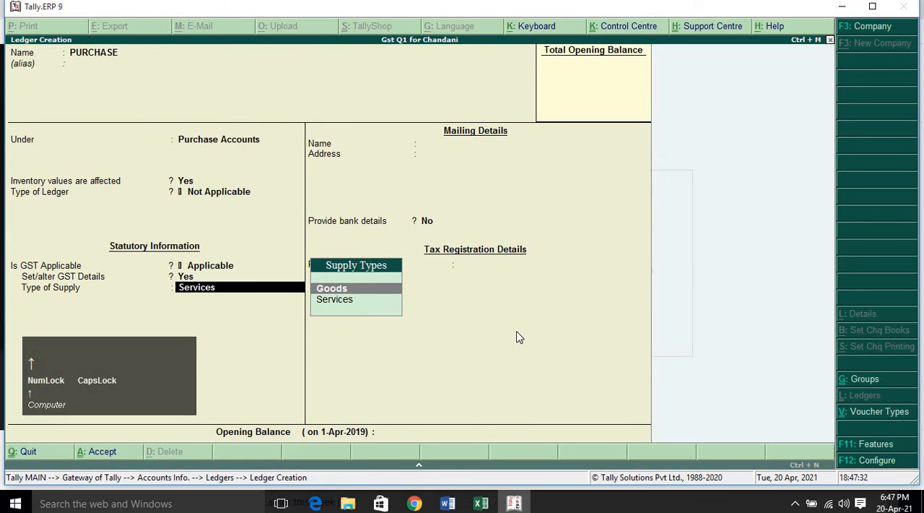
key(Return)
key(Return)
key(Return)
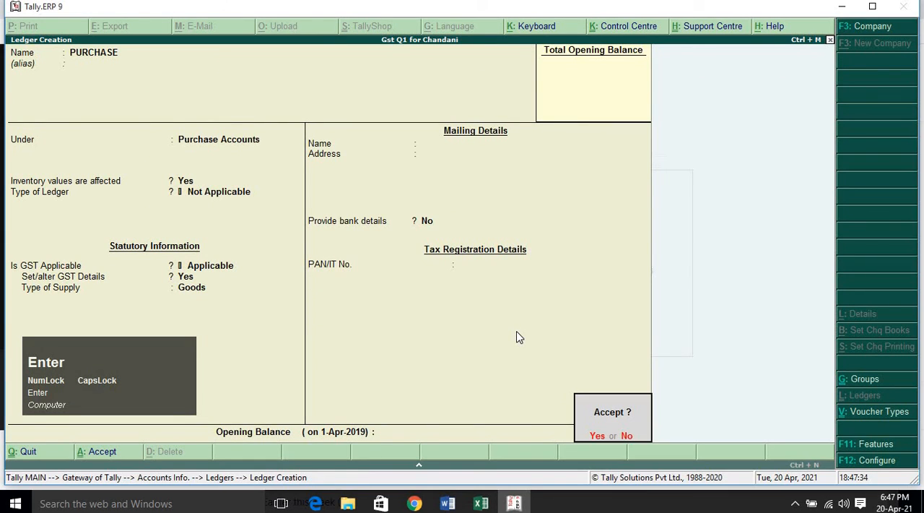
key(Return)
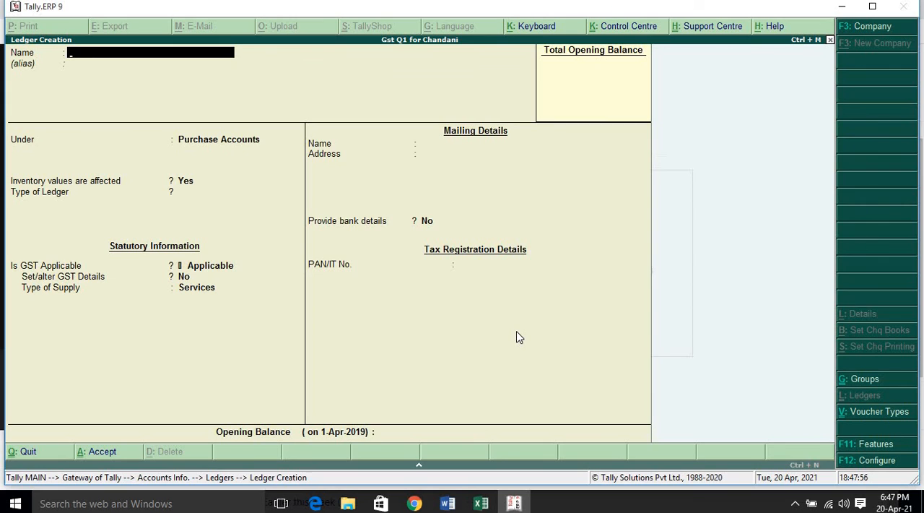
Leave ledger creation, return to the Gateway of Tally, and open the inventory masters.
key(Escape)
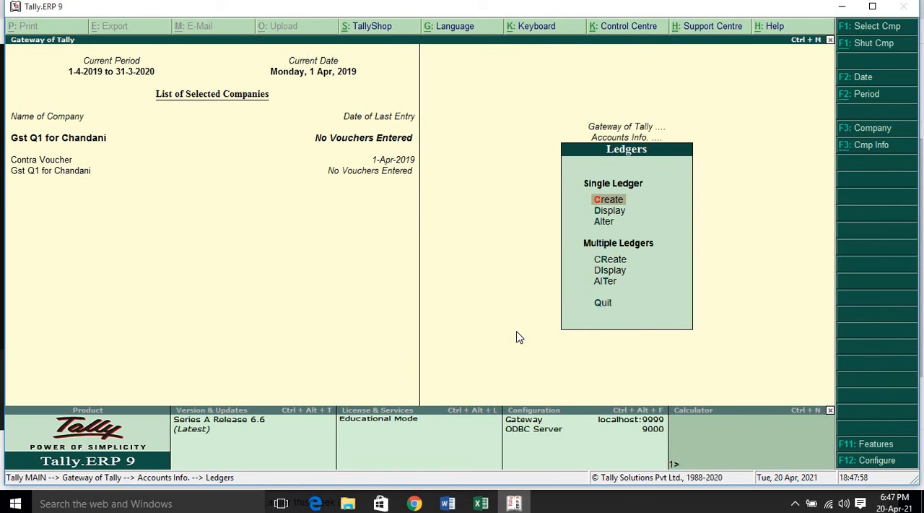
key(Escape)
key(Escape)
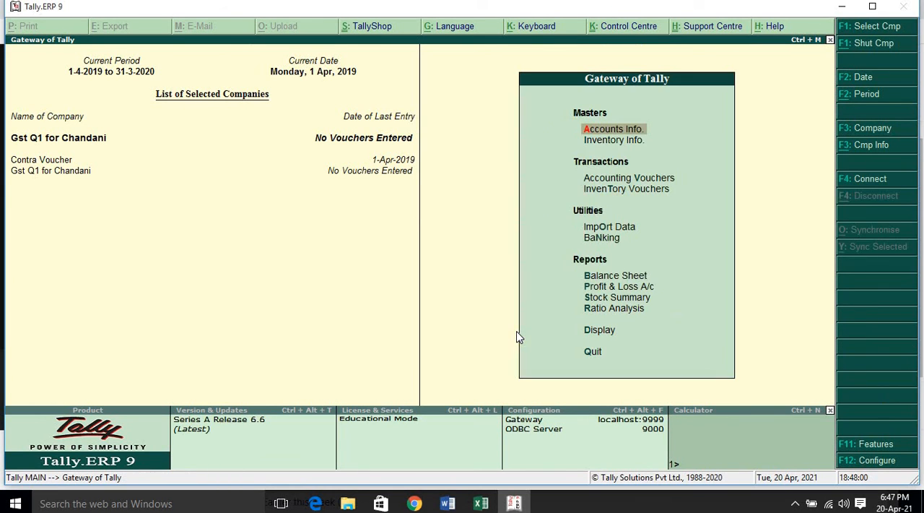
key(Down)
key(Return)
key(Down)
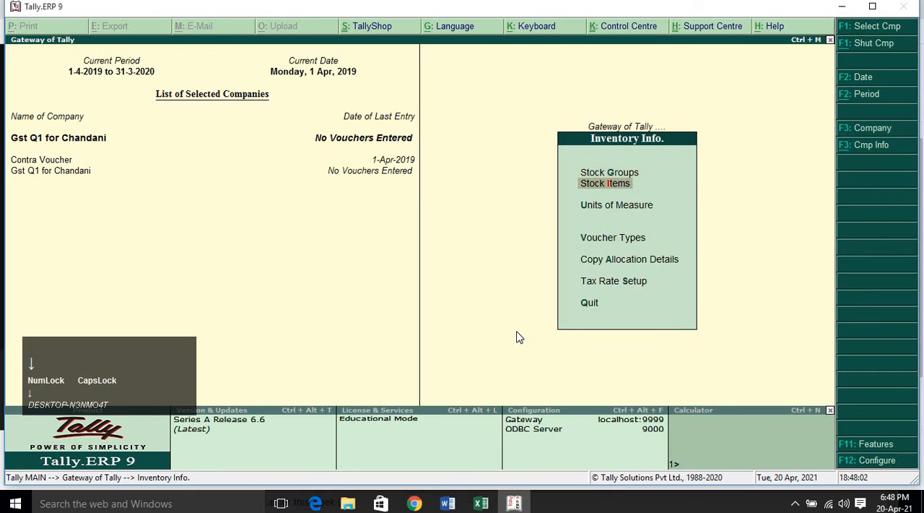
key(Return)
key(Return)
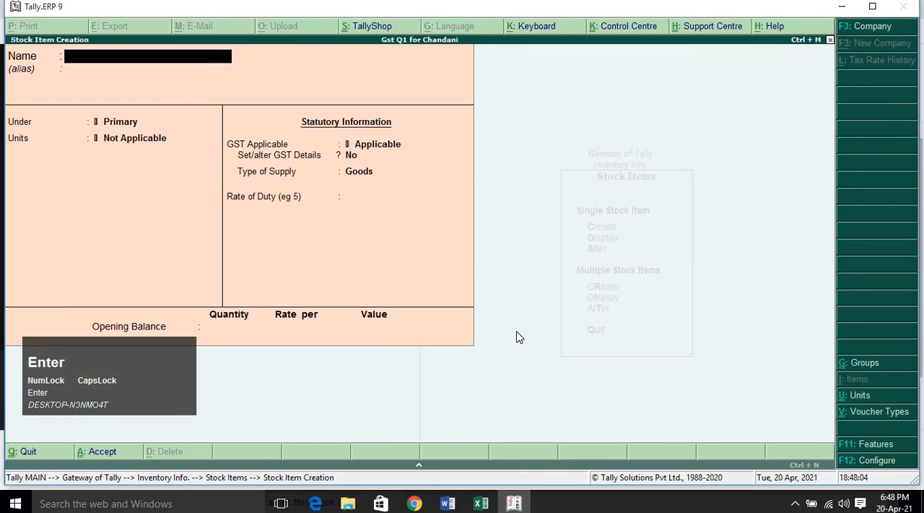
key(Escape)
key(Return)
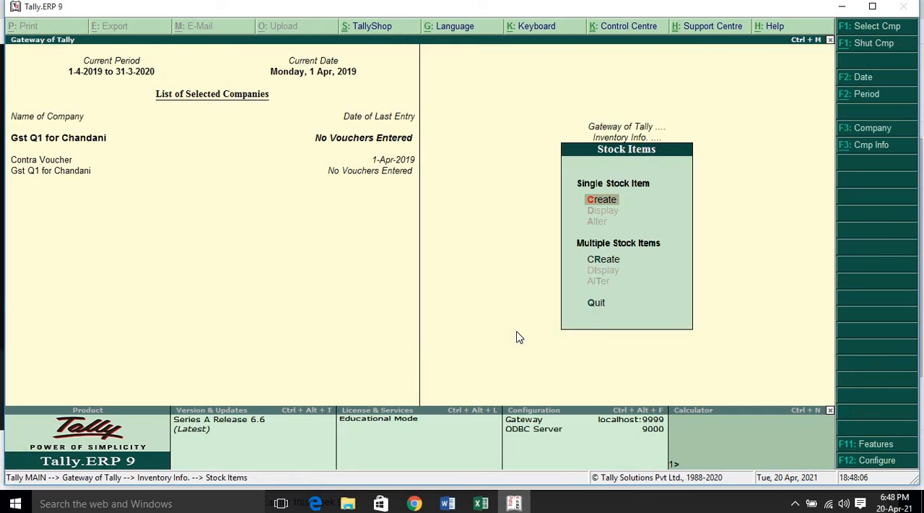
key(Escape)
Create a simple unit of measure with the symbol PC, no Unit Quantity Code and 0 decimal places, and leave unit creation.
key(Down)
key(Down)
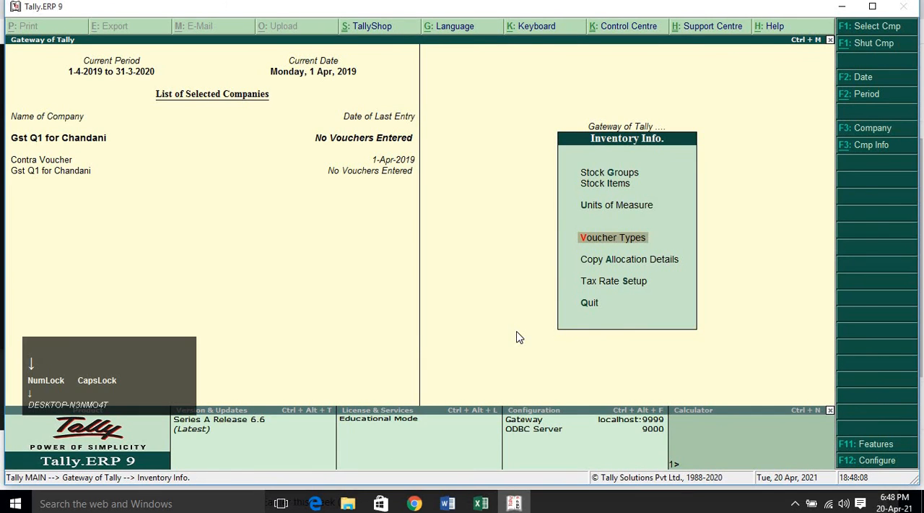
key(Up)
key(Return)
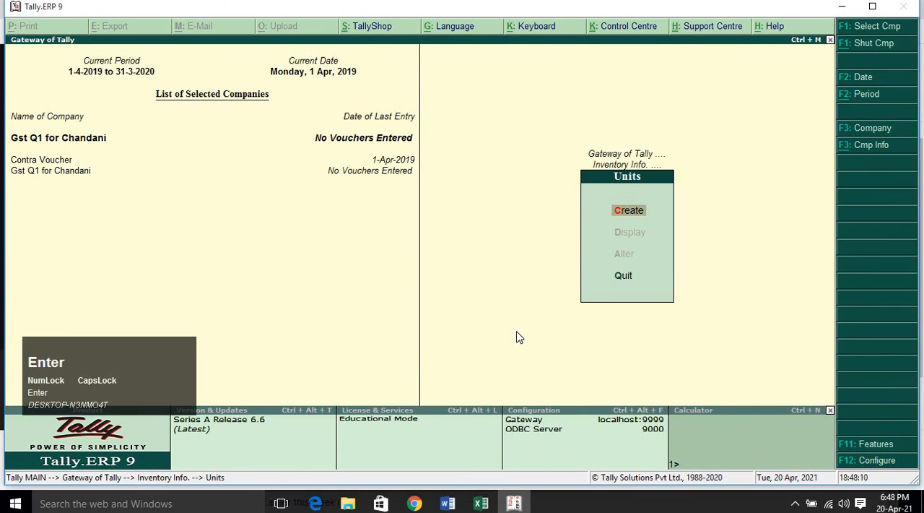
key(Return)
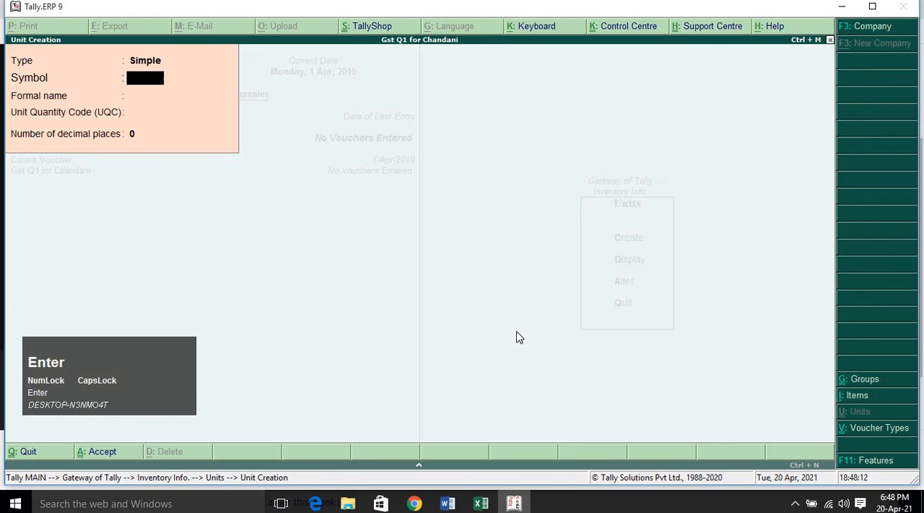
text(PC)
key(Return)
key(Return)
key(Return)
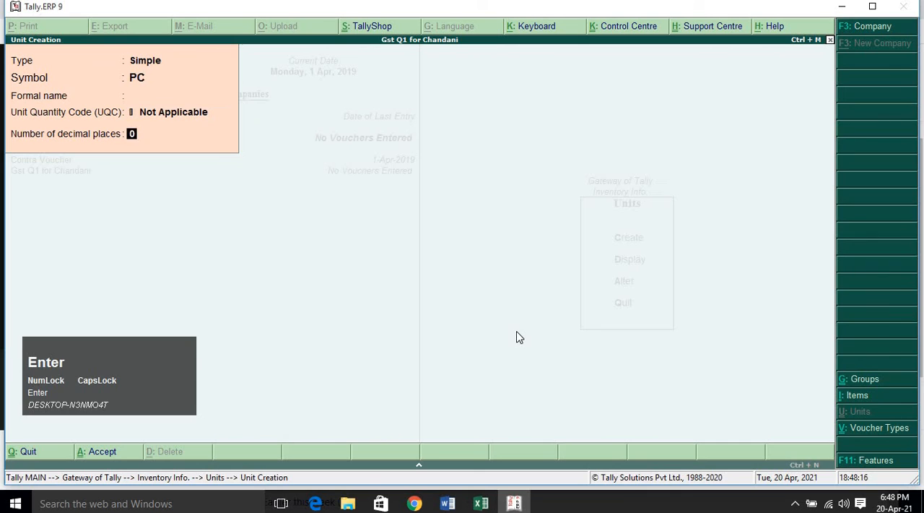
key(Return)
key(Return)
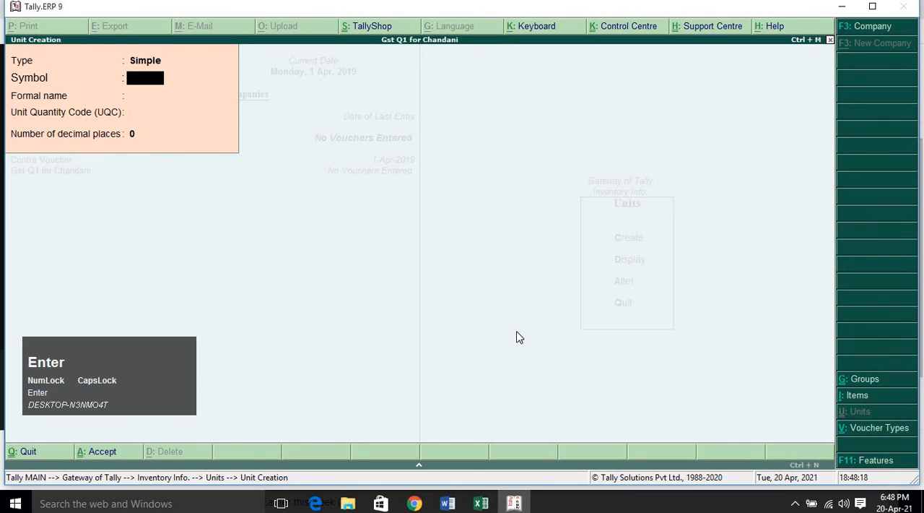
key(Escape)
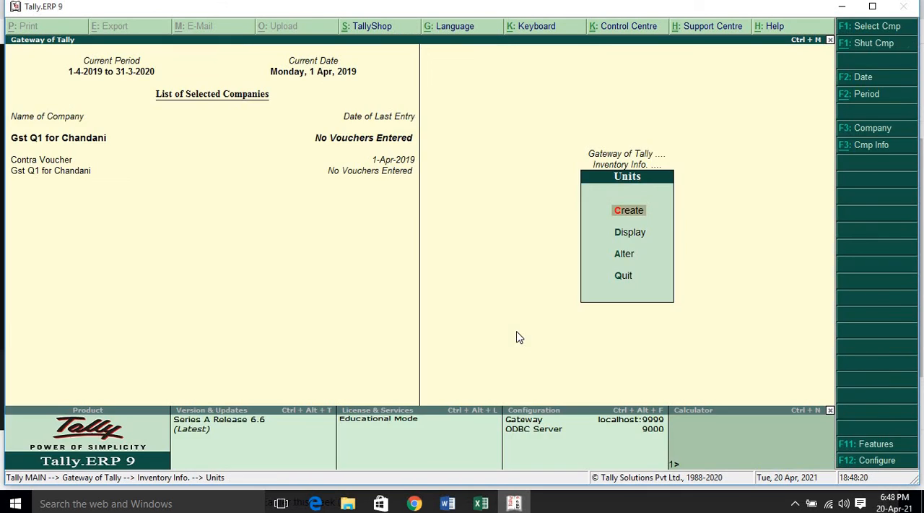
key(Return)
key(Escape)
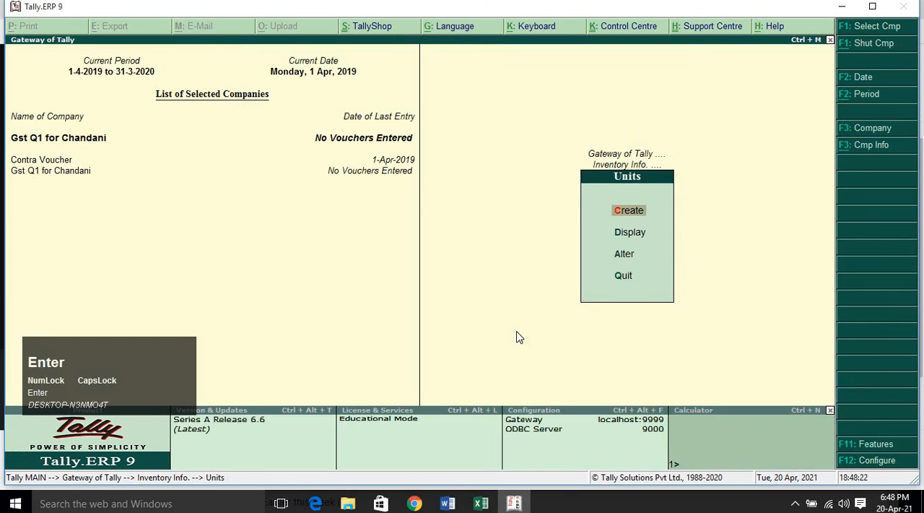
Create the stock item MOUSE under Primary with PC as its unit, and save it with the default GST settings.
key(Escape)
key(Up)
key(Return)
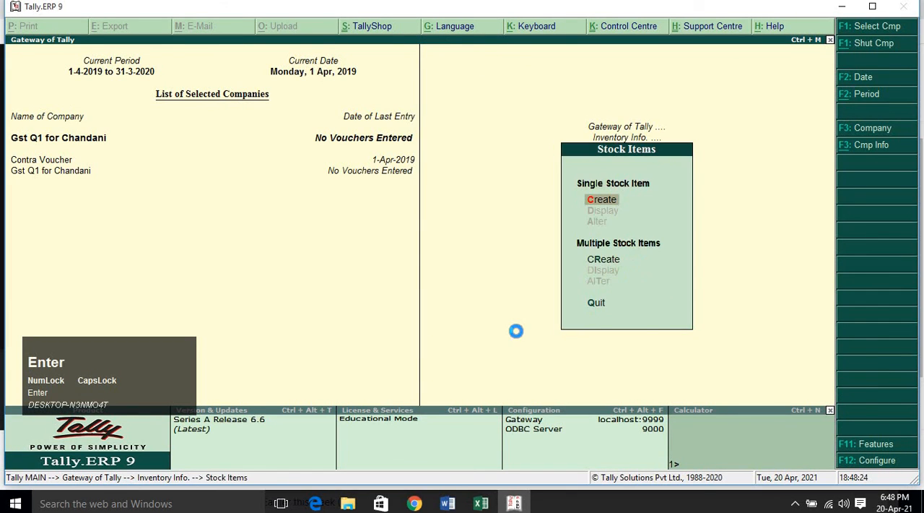
key(Return)
text(MOUSE)
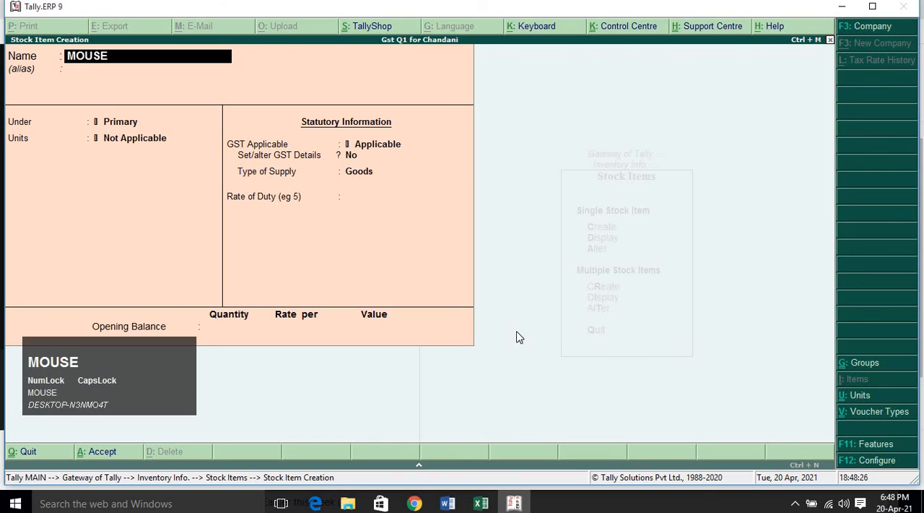
key(Return)
key(Return)
key(Down)
key(Return)
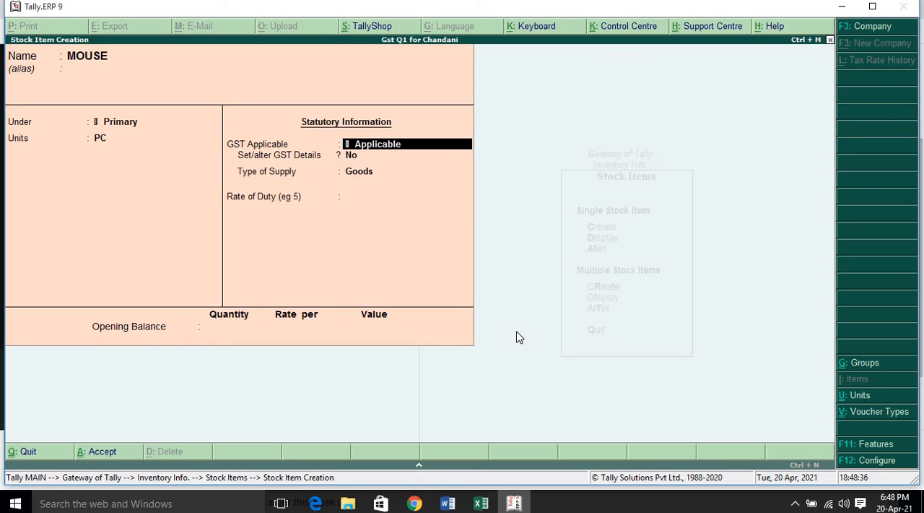
key(ctrl+a)
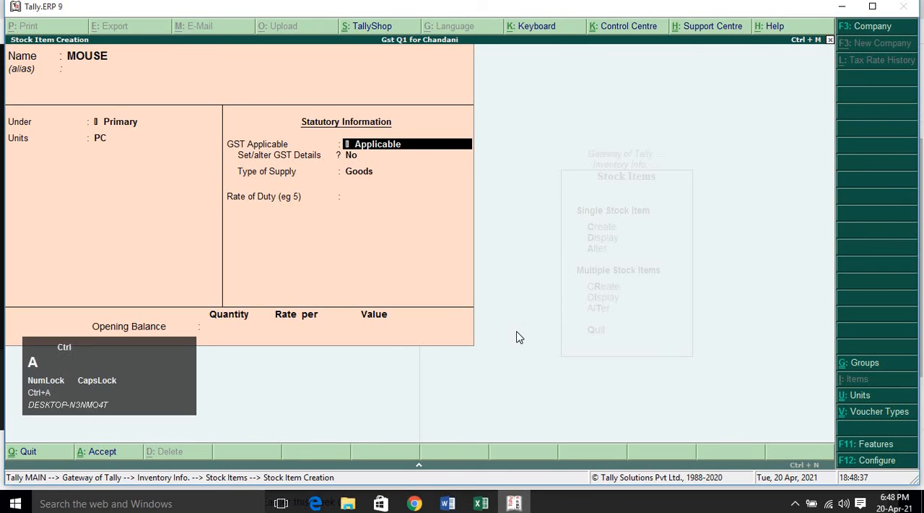
Create the stock item KEYBOARD under Primary with PC as its unit, save it and leave stock item creation.
text(KEYBOARD)
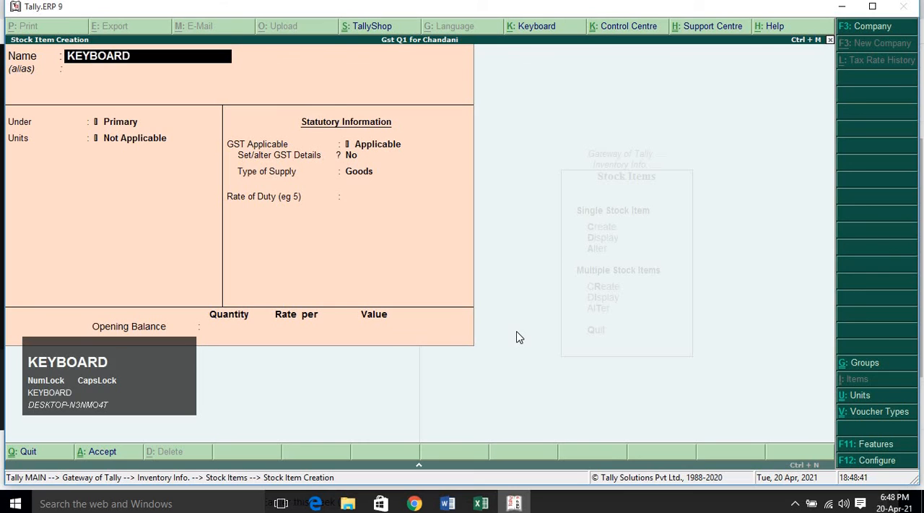
key(Return)
key(Return)
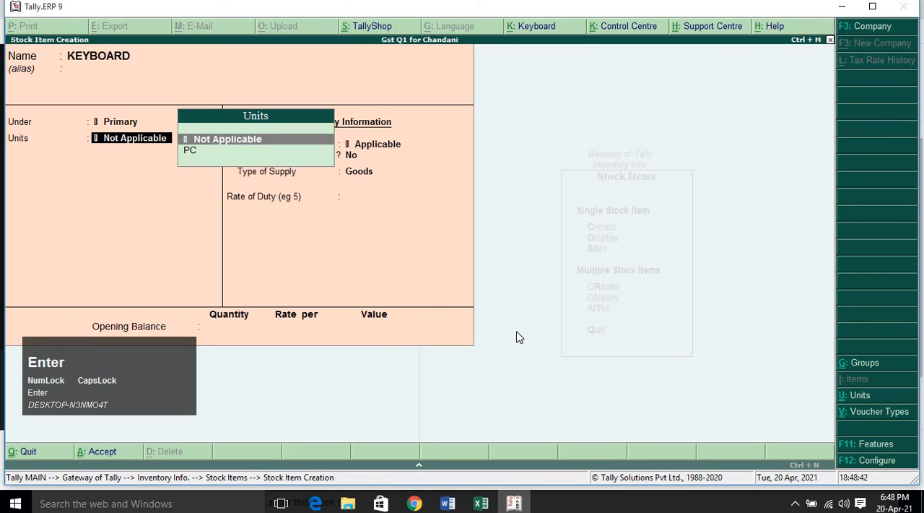
key(Down)
key(Return)
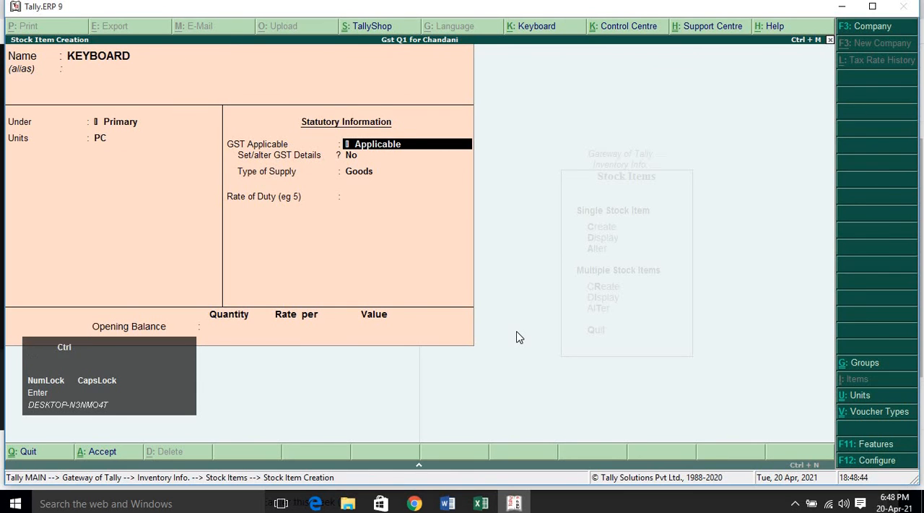
key(ctrl+a)
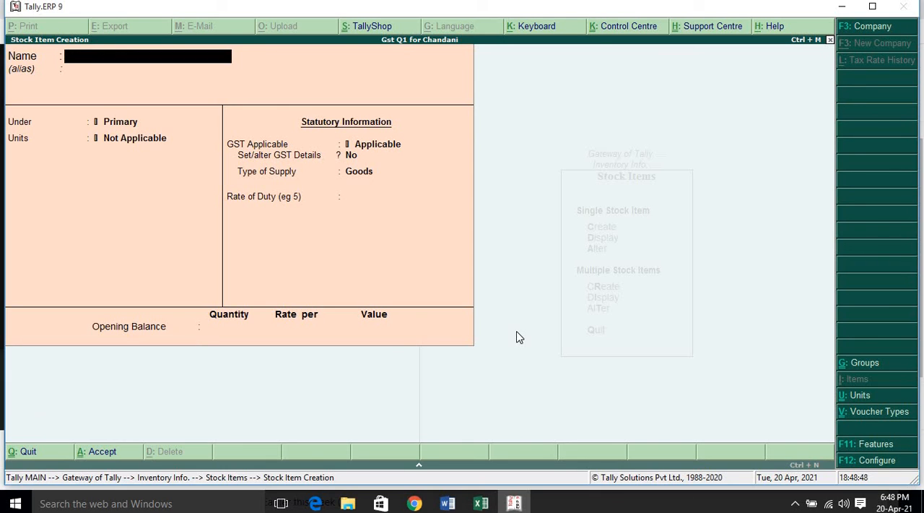
key(Escape)
key(y)
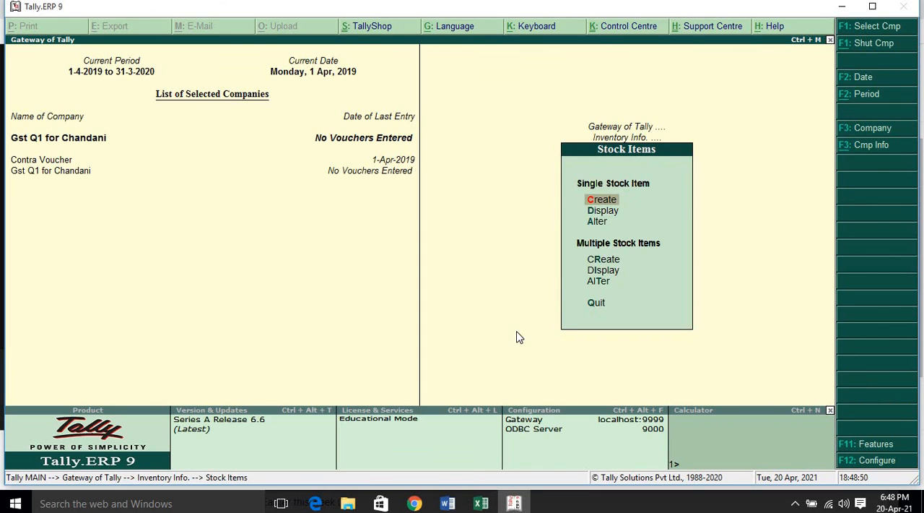
Return to the Gateway of Tally and start a new Purchase accounting voucher.
key(Escape)
key(Escape)
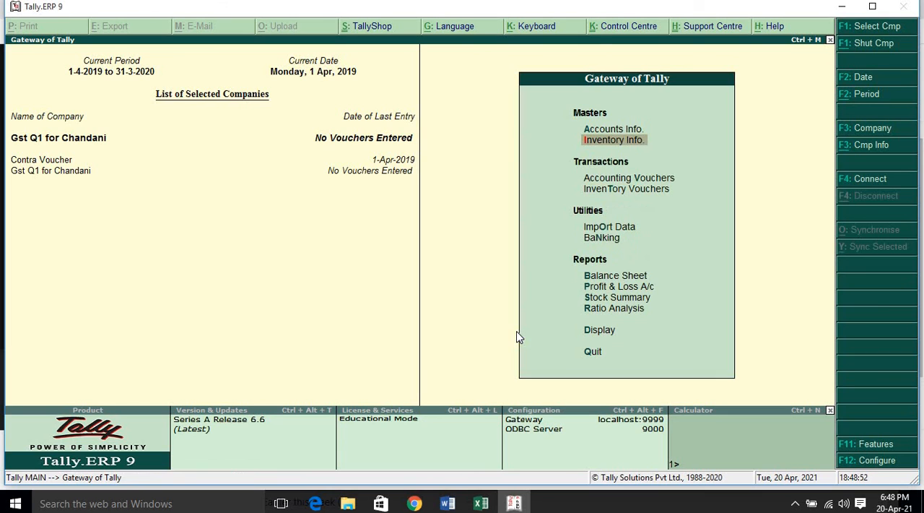
key(Down)
key(Down)
key(Up)
key(Return)
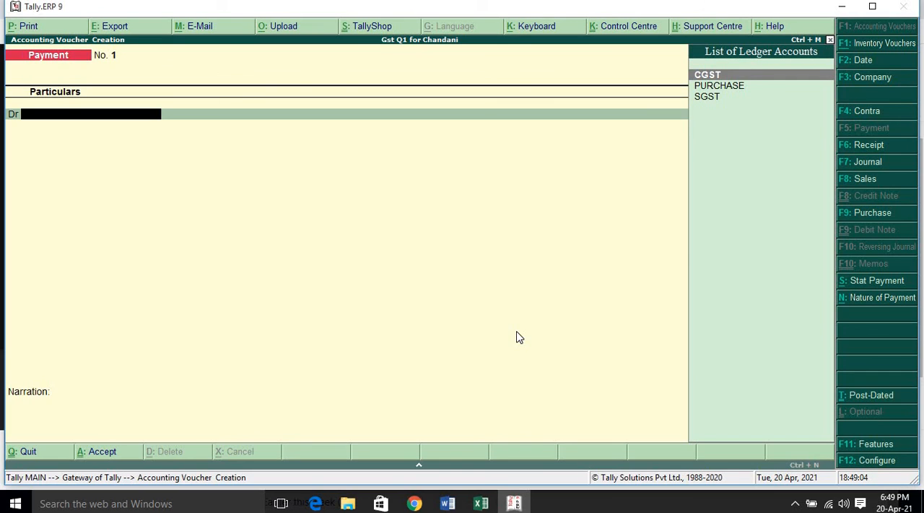
key(F9)
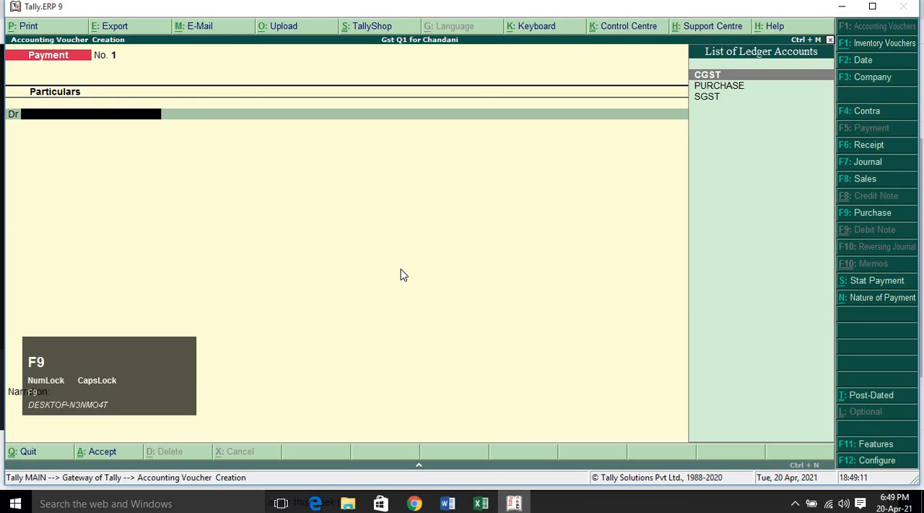
click(569, 254)
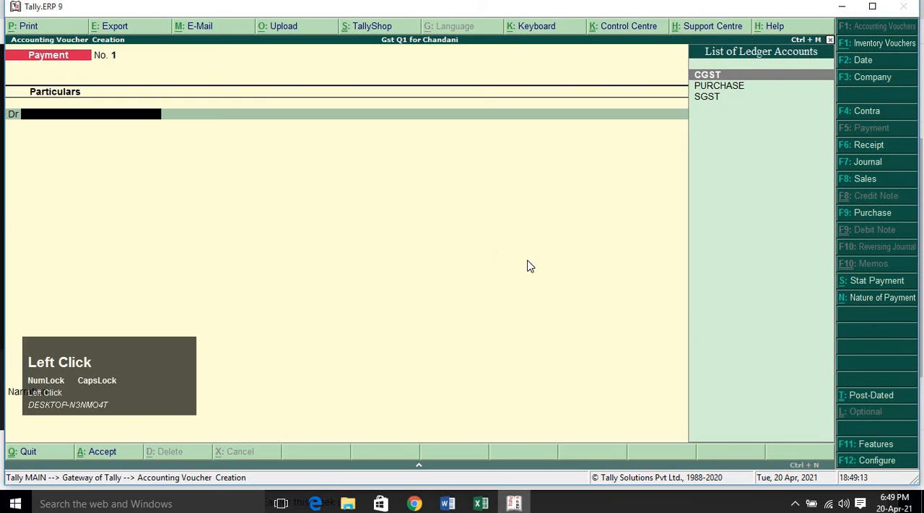
click(869, 215)
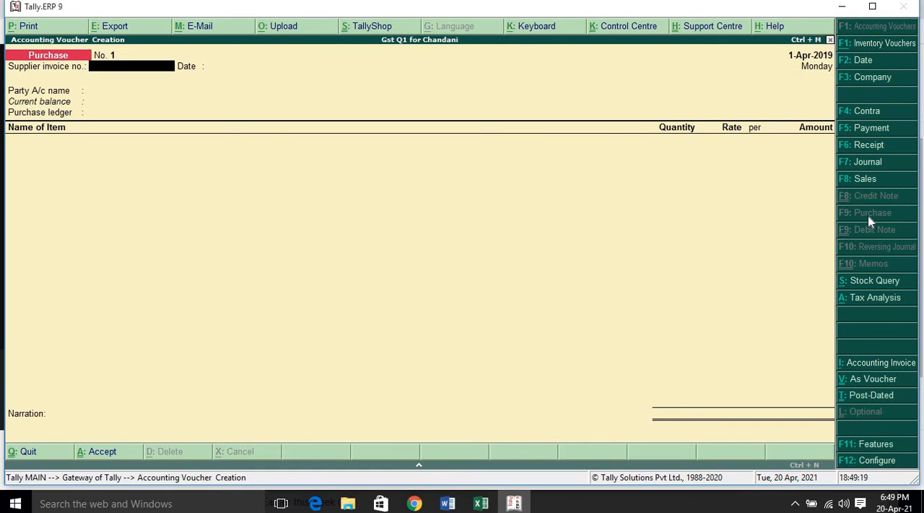
Enter supplier invoice number 1 dated 1-Apr-2019 and choose Cash as the party account.
text(1)
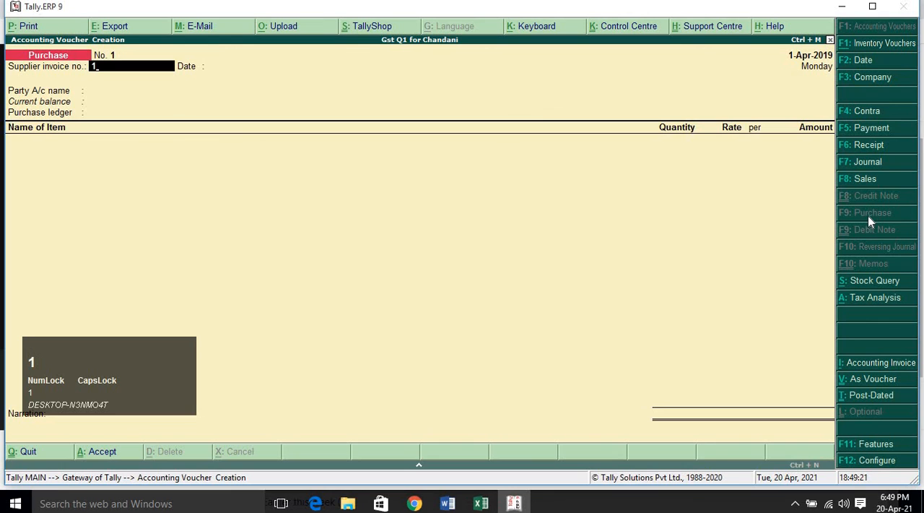
key(Return)
key(Return)
key(Return)
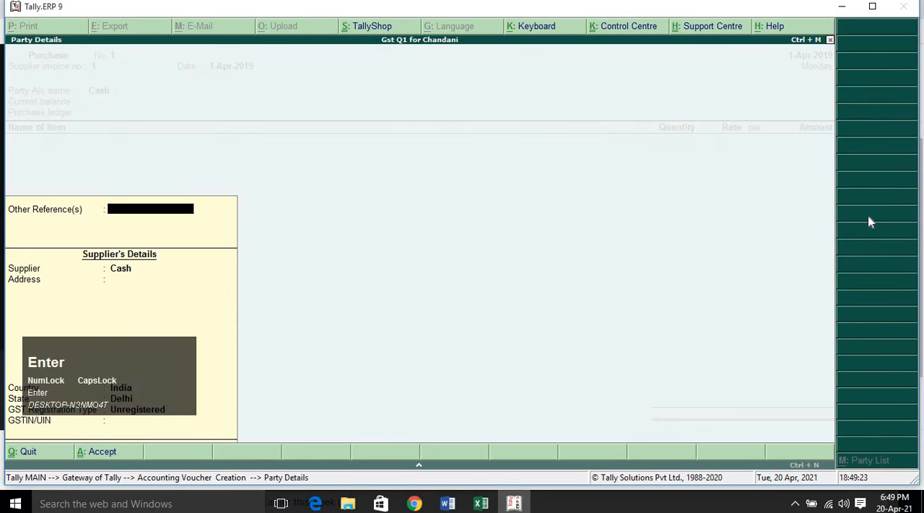
key(Escape)
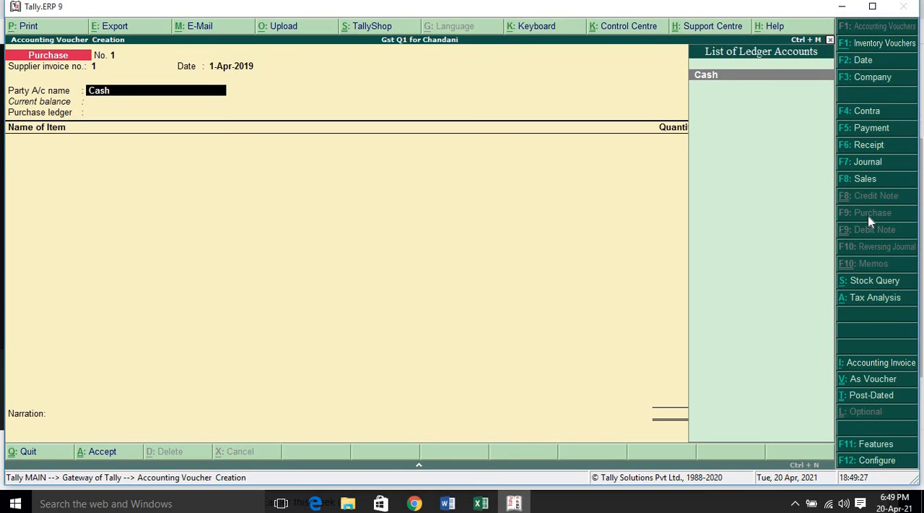
key(Return)
right_click(788, 210)
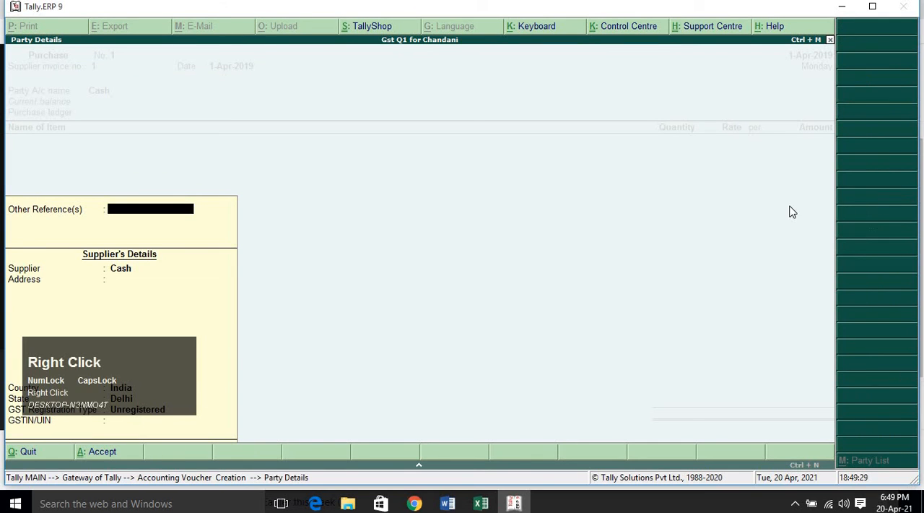
click(637, 325)
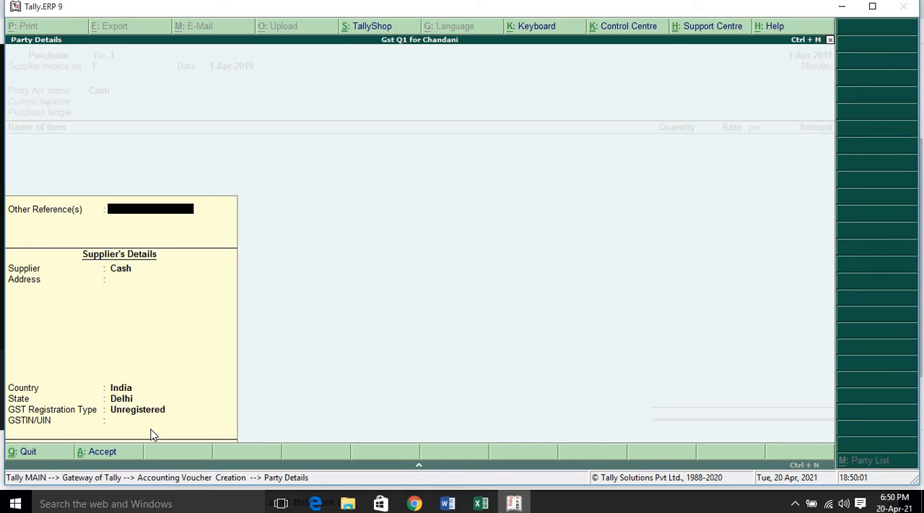
Accept the default party details for the Cash supplier and select PURCHASE as the purchase ledger.
key(Return)
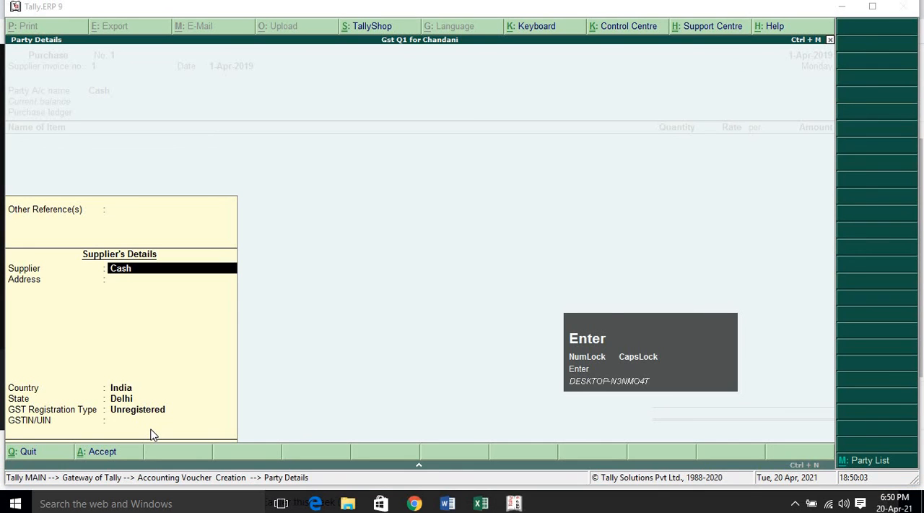
key(ctrl+a)
key(Return)
click(192, 374)
key(Return)
key(Return)
key(Return)
key(Return)
key(Return)
key(Return)
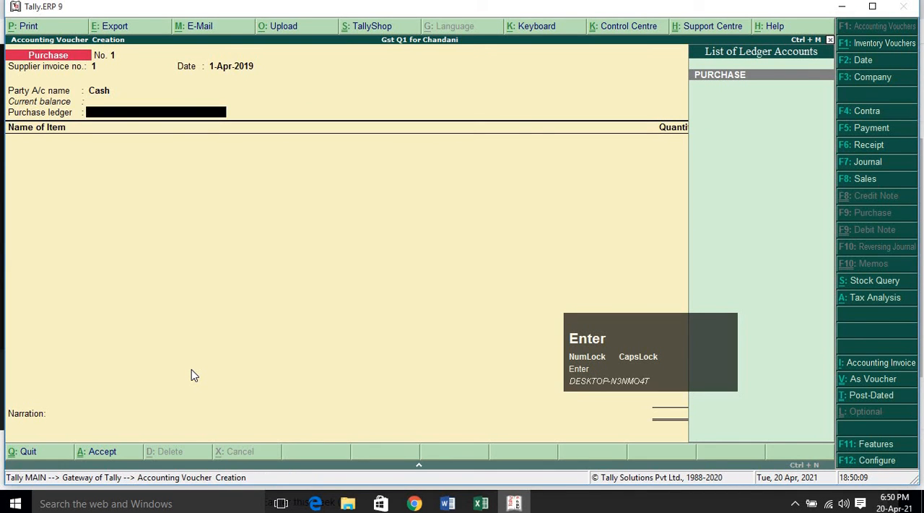
key(Return)
Add KEYBOARD to the purchase voucher with a quantity of 10 PC at a rate of 300 per PC.
key(space)
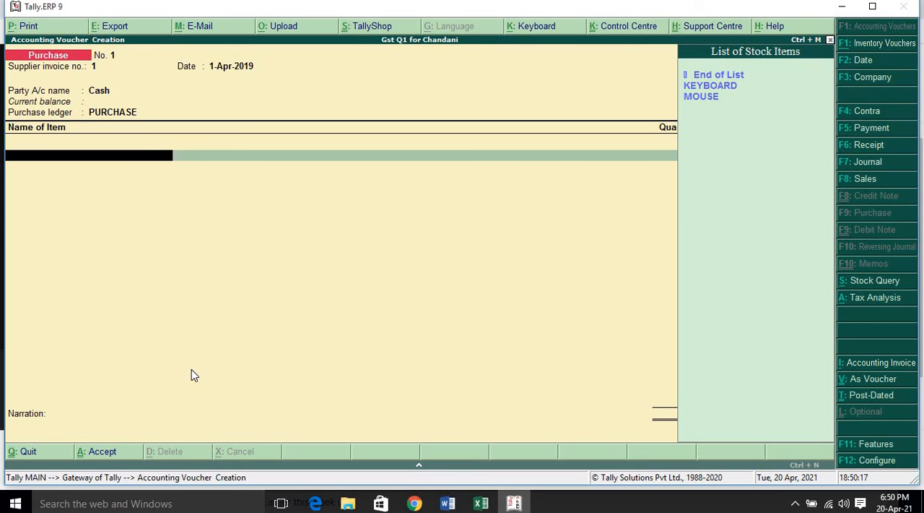
key(Down)
key(Return)
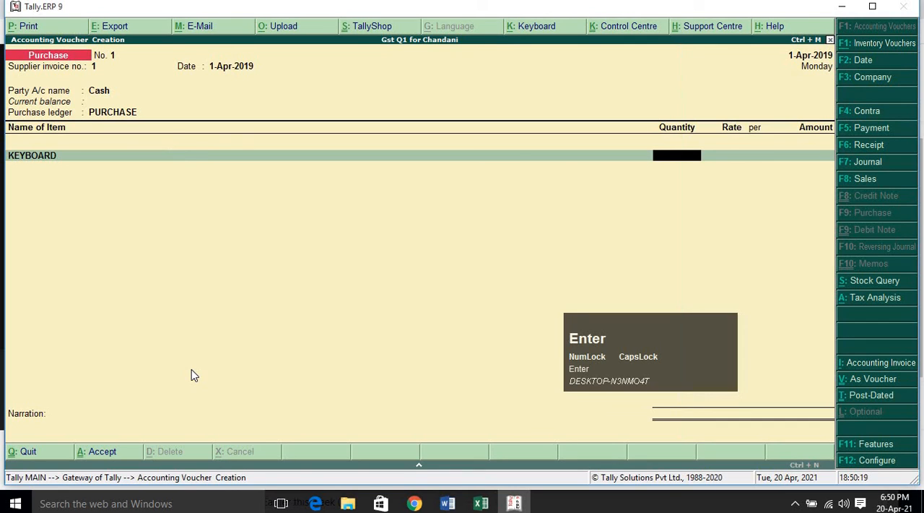
text(10)
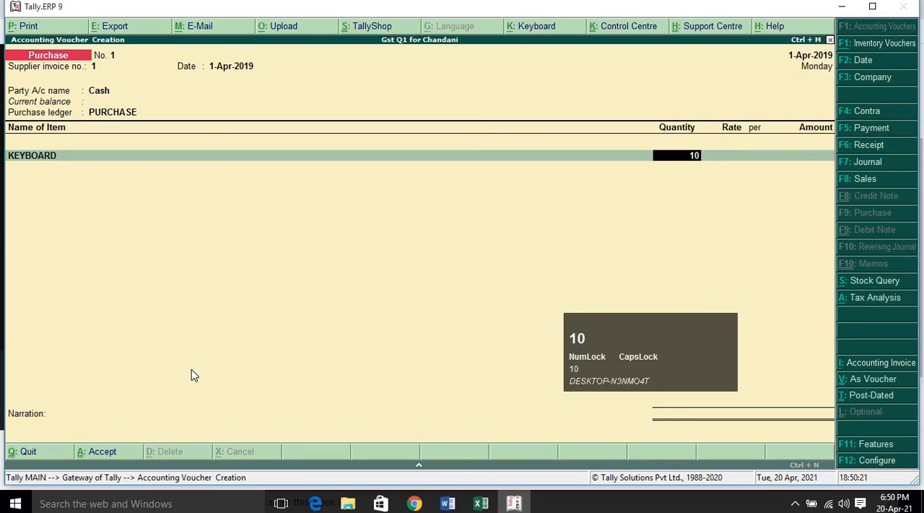
key(Return)
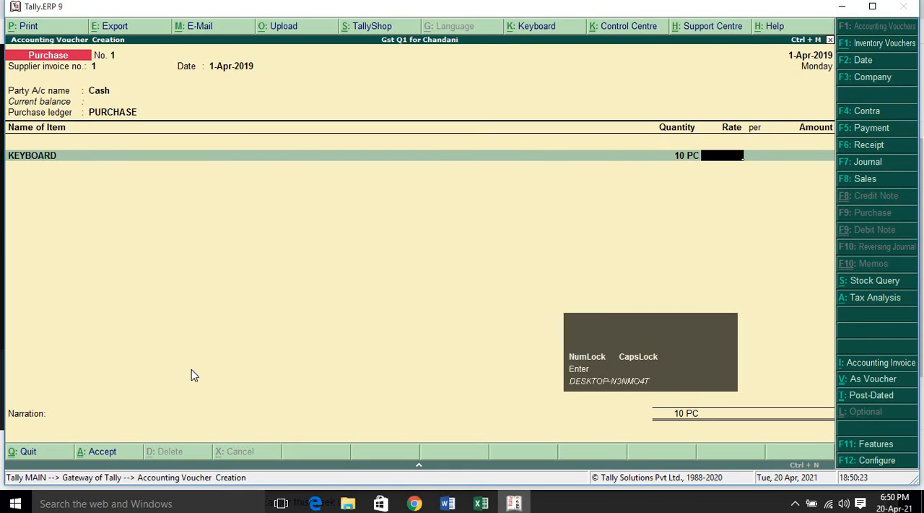
text(300)
key(Return)
key(Return)
key(Return)
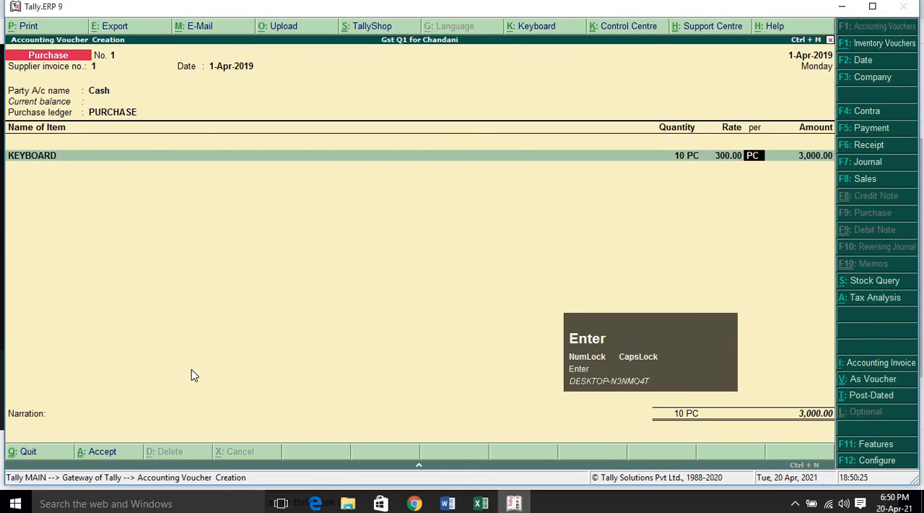
Add MOUSE as the second item of the purchase voucher with a quantity of 20 PC at a rate of 250 per PC.
key(space)
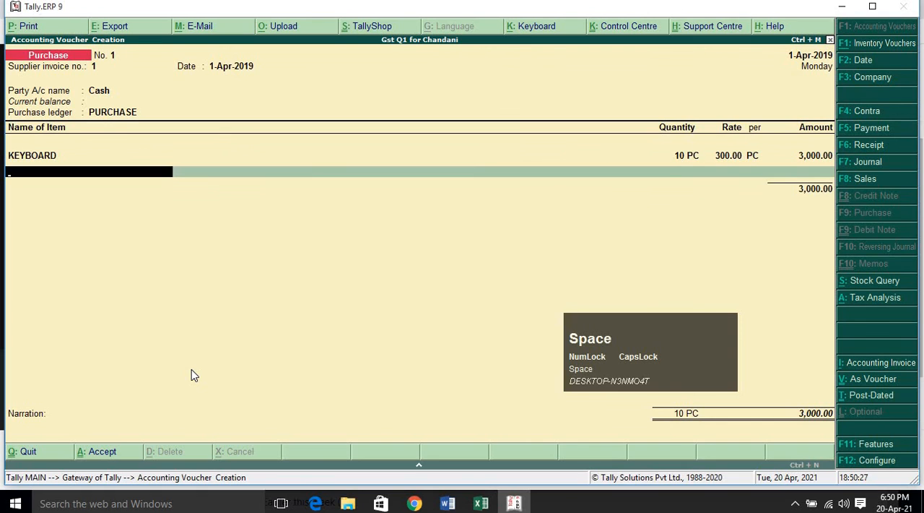
key(Down)
key(Down)
key(Down)
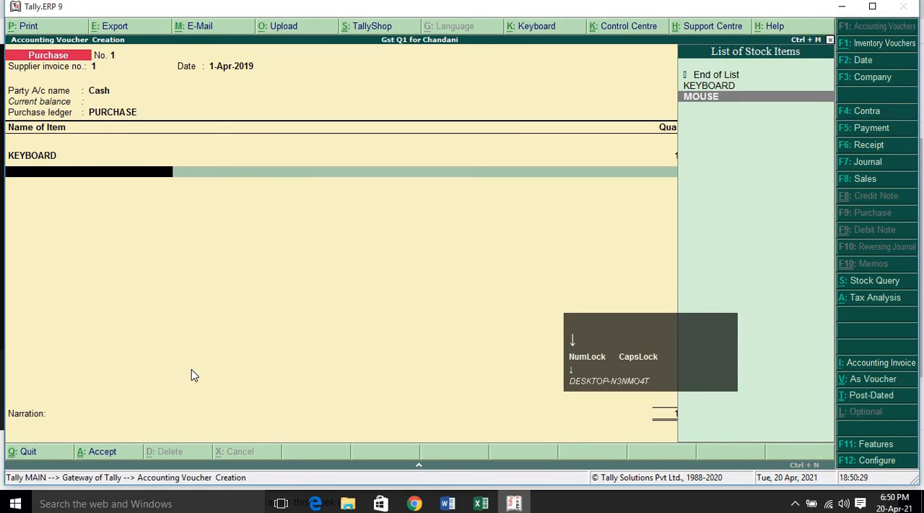
key(Return)
text(20)
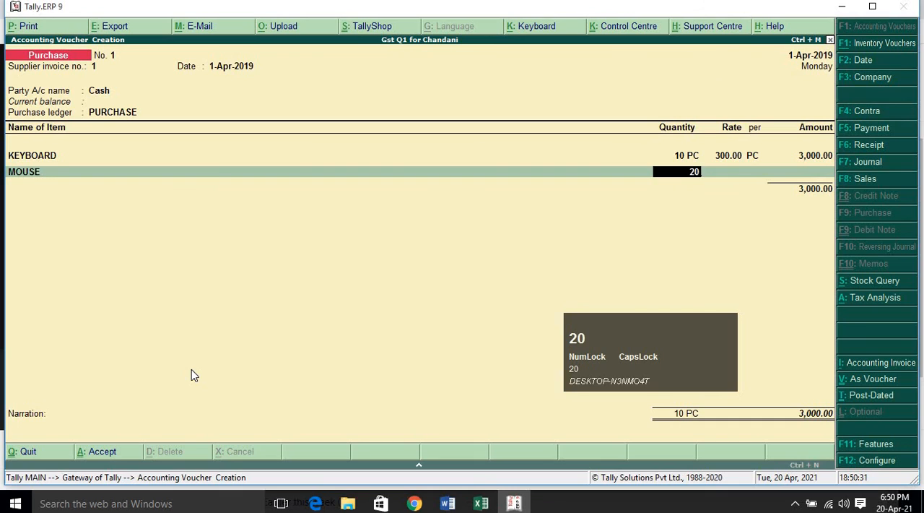
key(Return)
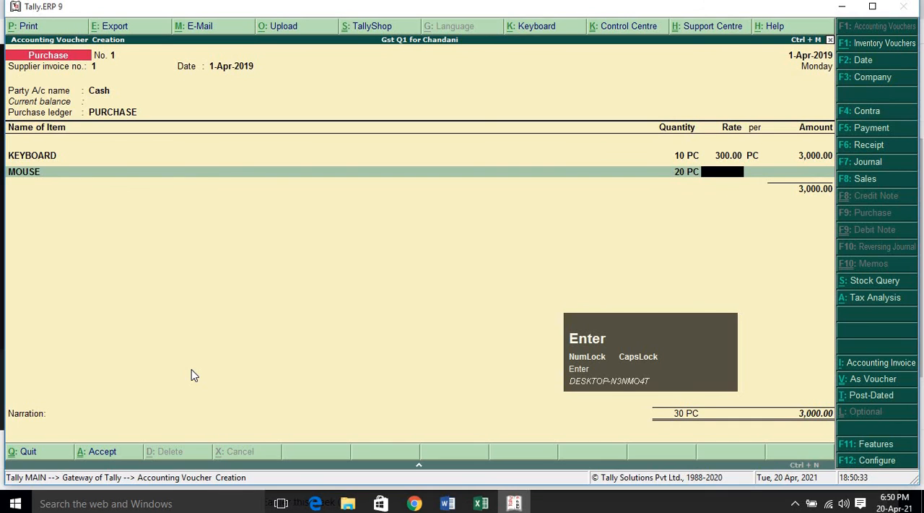
text(3)
text(250)
key(Return)
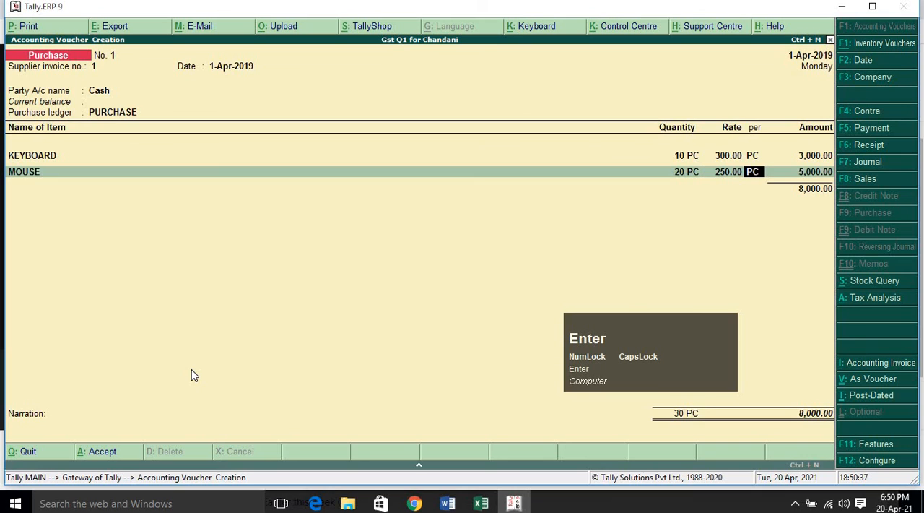
key(Return)
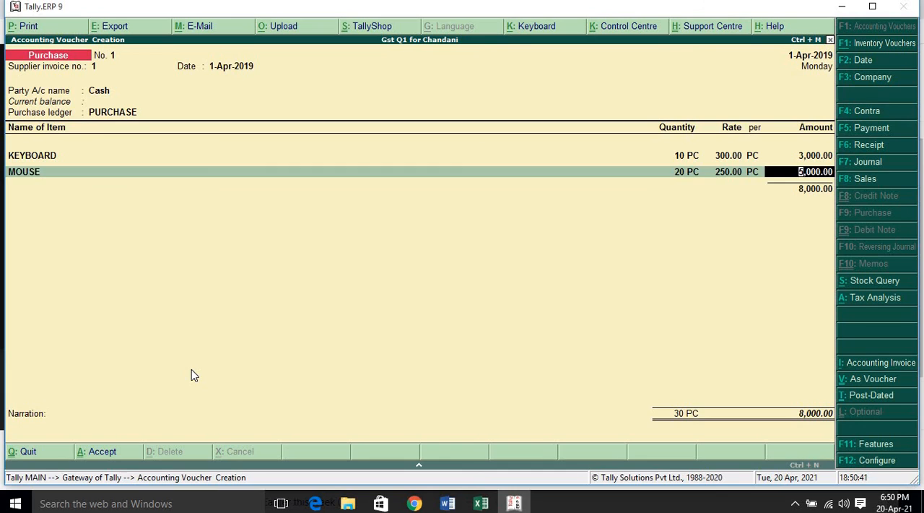
key(Return)
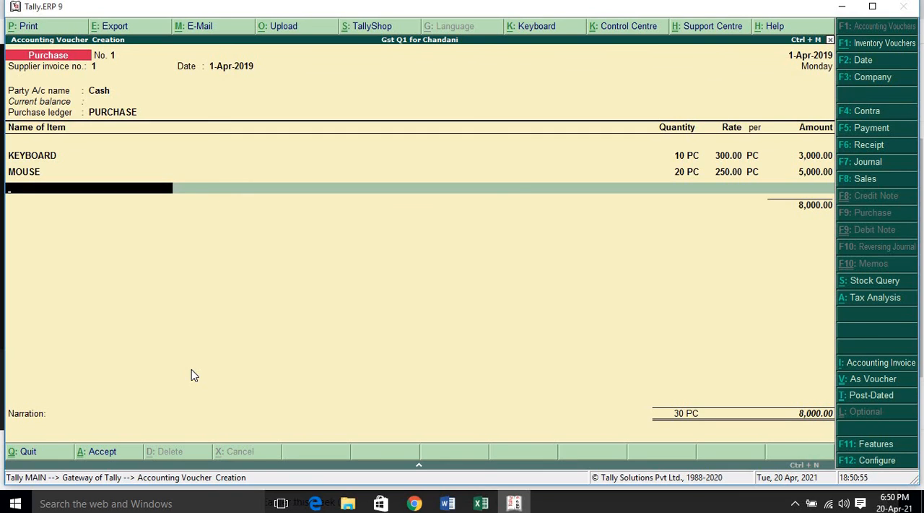
Finish the stock item entries by choosing End of List in the row below MOUSE.
key(space)
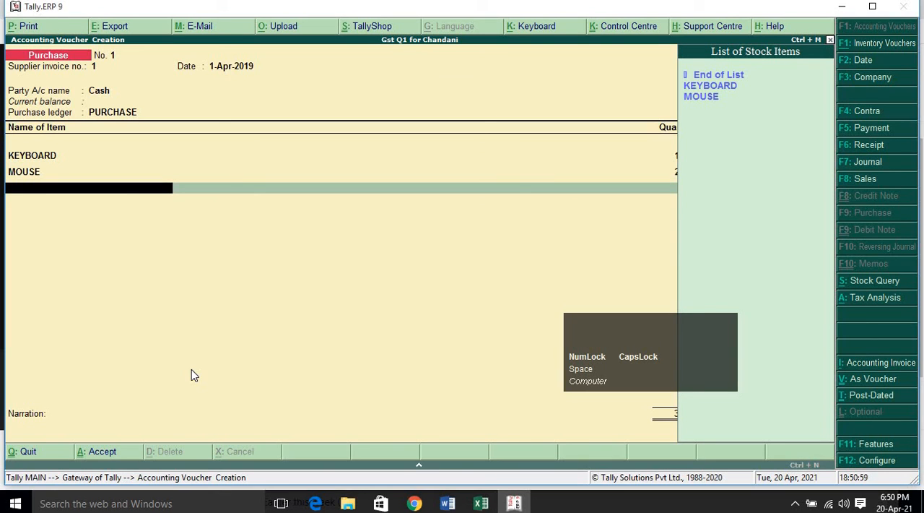
key(Return)
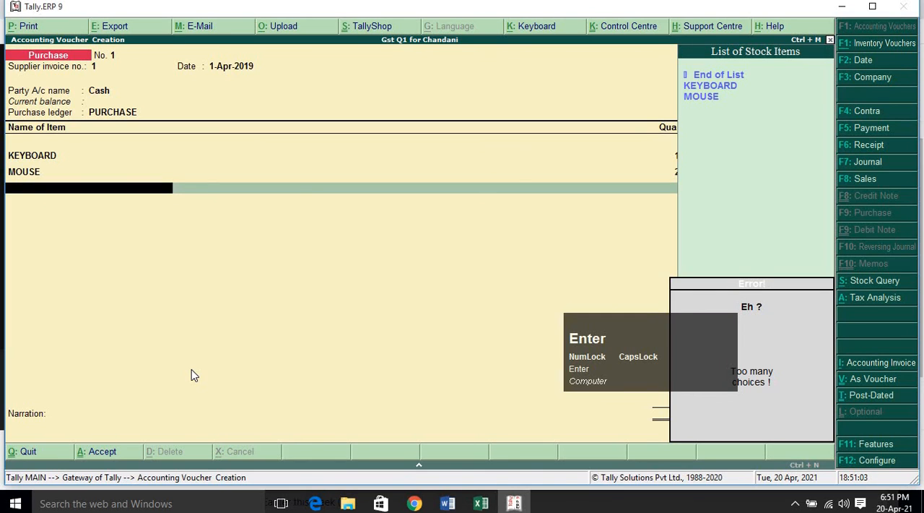
key(Up)
key(Up)
key(Up)
key(Return)
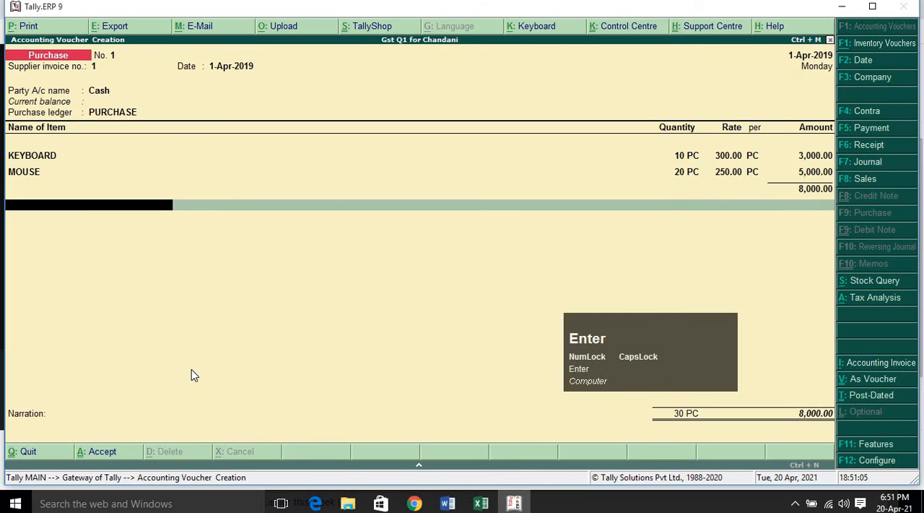
Add the CGST ledger below the item subtotal and accept its calculated amount.
key(space)
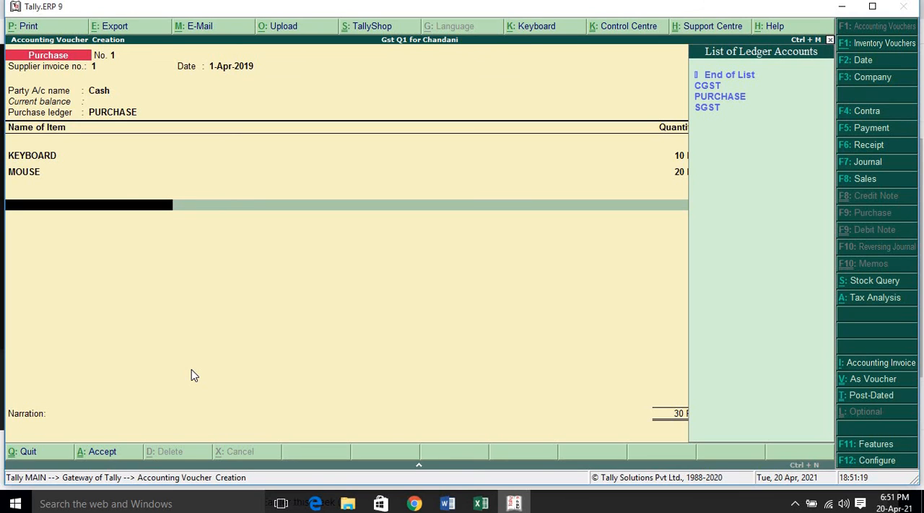
key(Down)
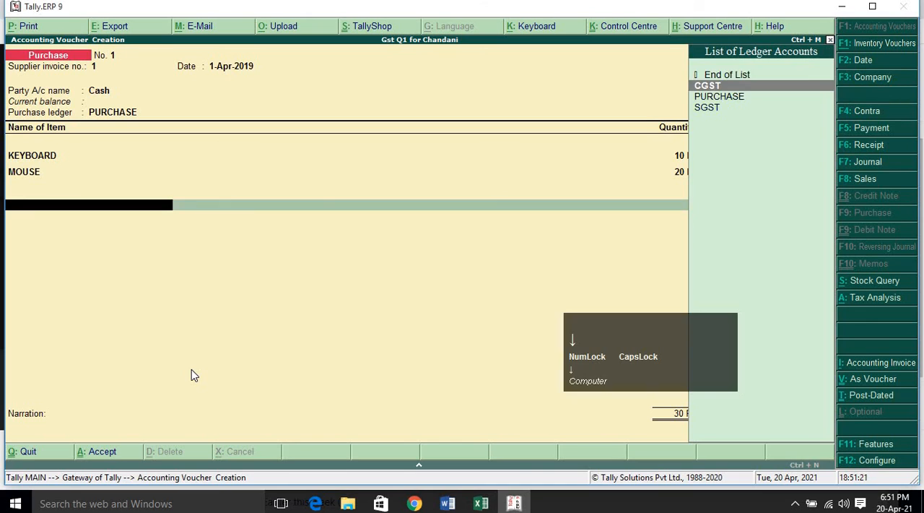
key(Return)
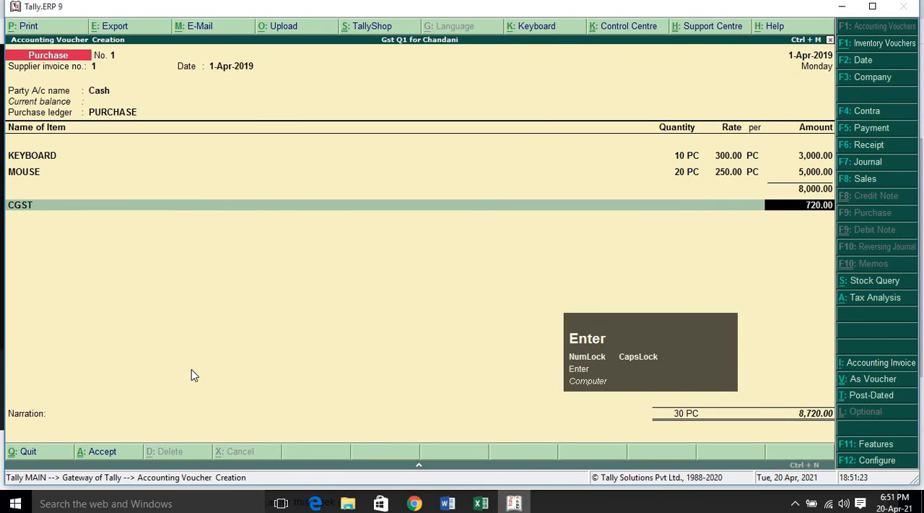
key(Return)
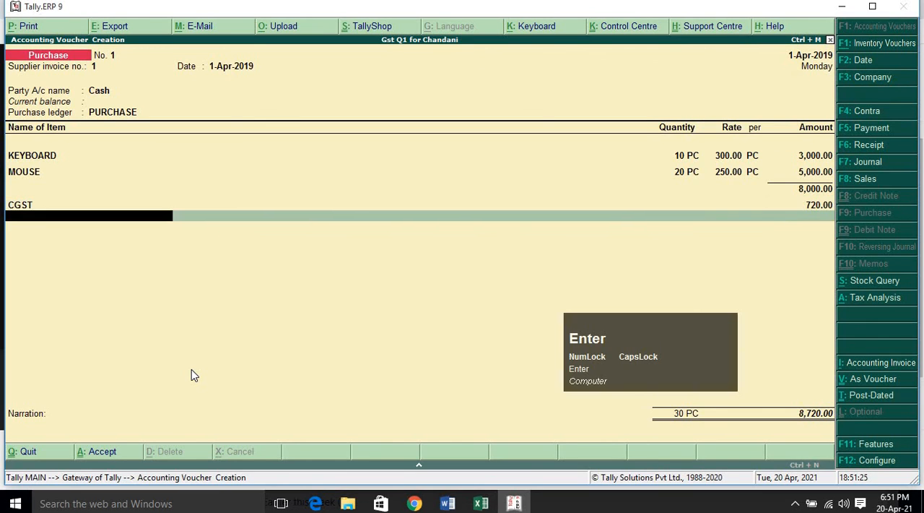
Add the SGST ledger below CGST and accept its calculated amount.
key(space)
key(Down)
key(Down)
key(Down)
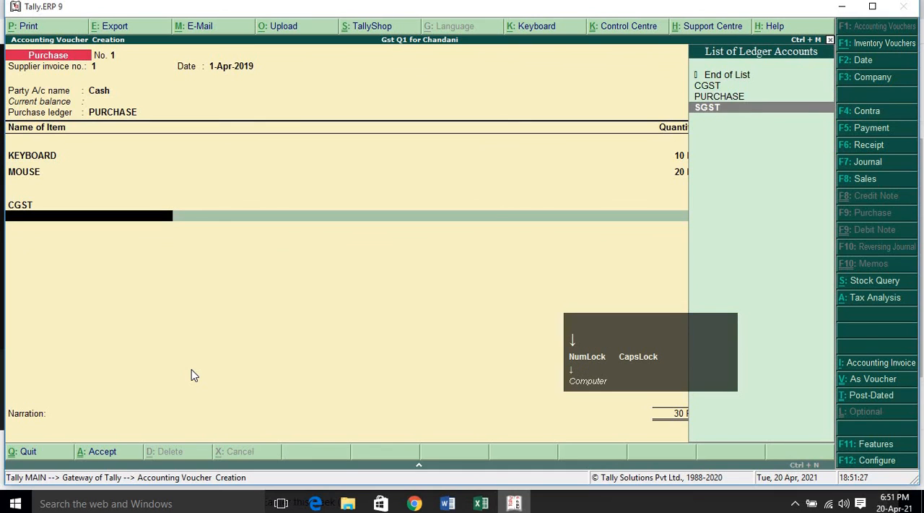
key(Return)
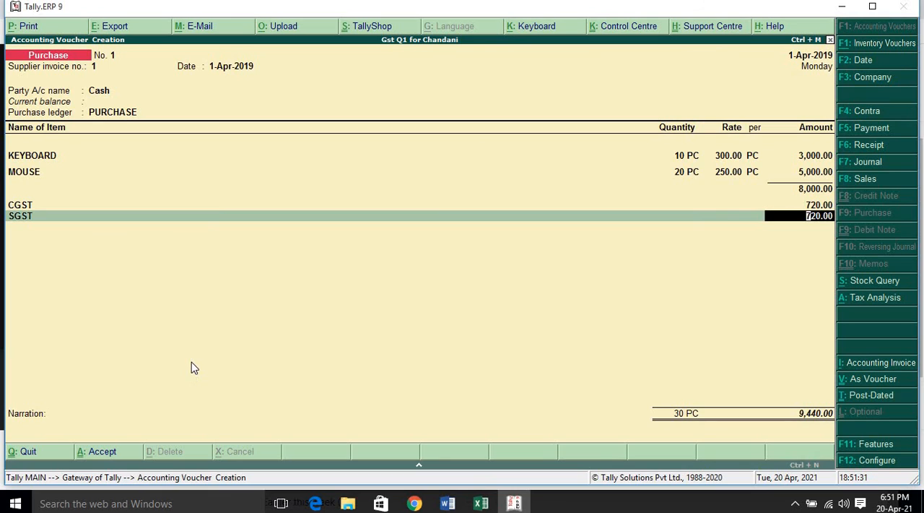
key(Return)
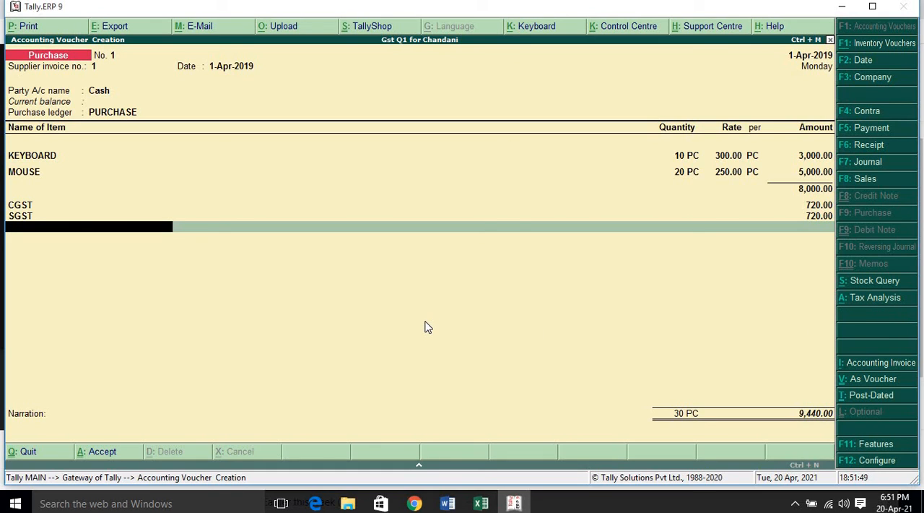
Examine the voucher's Tax Analysis in detailed view for the central and state tax per item, and return to the voucher.
key(alt+a)
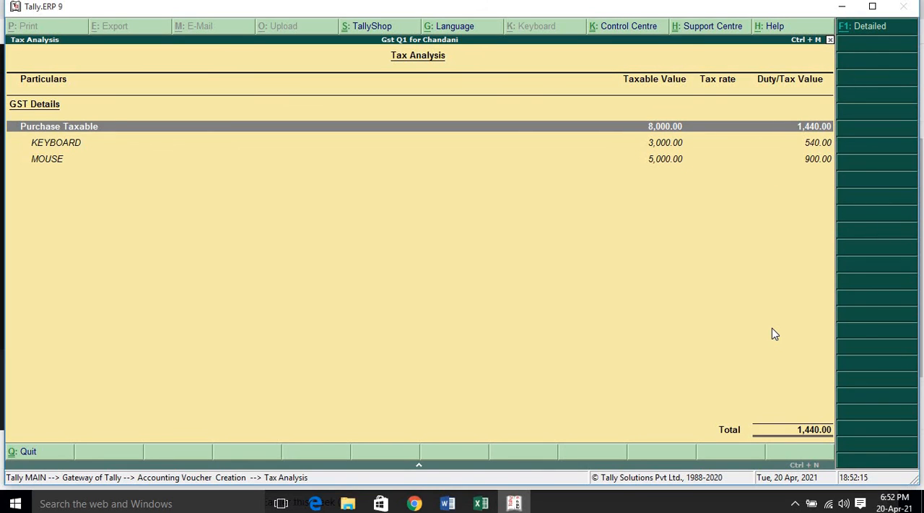
key(alt+F1)
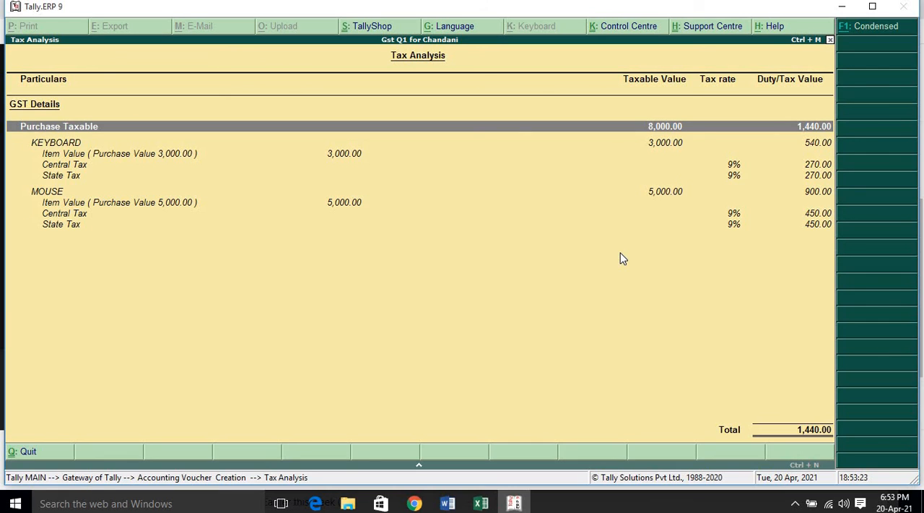
click(532, 291)
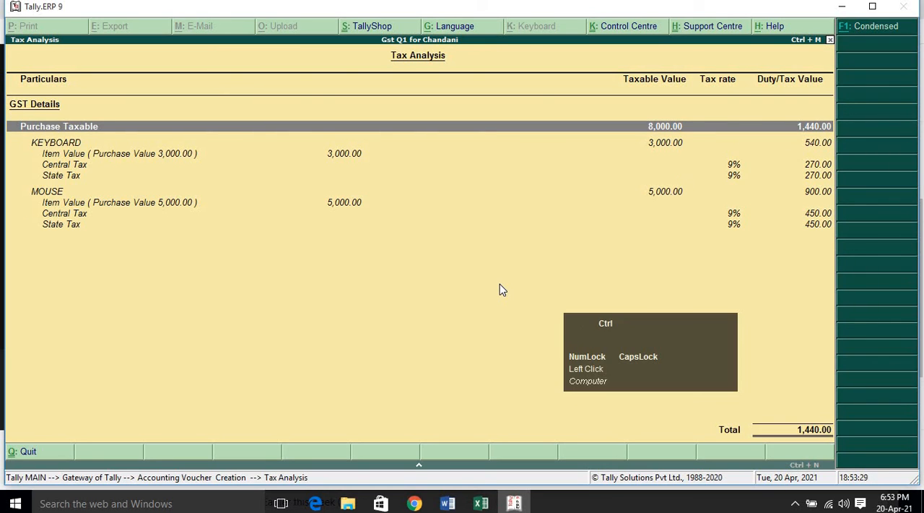
key(ctrl+a)
key(Return)
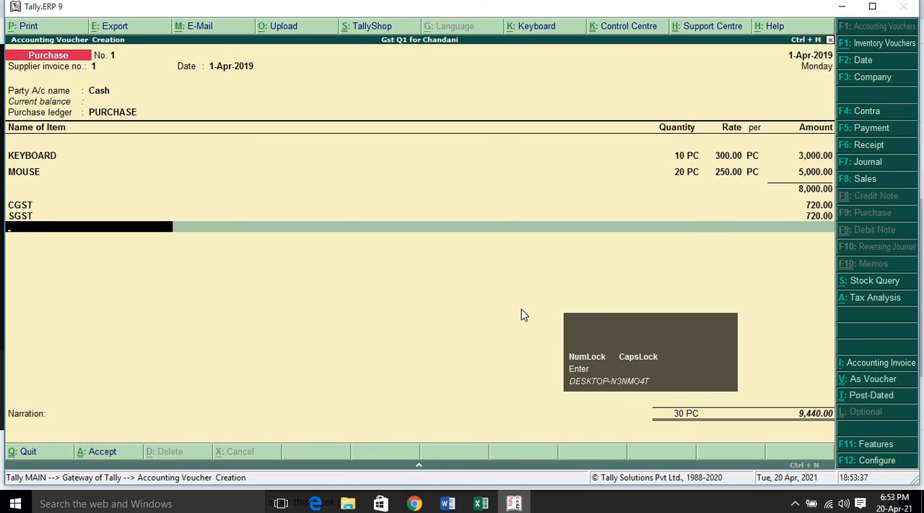
click(334, 332)
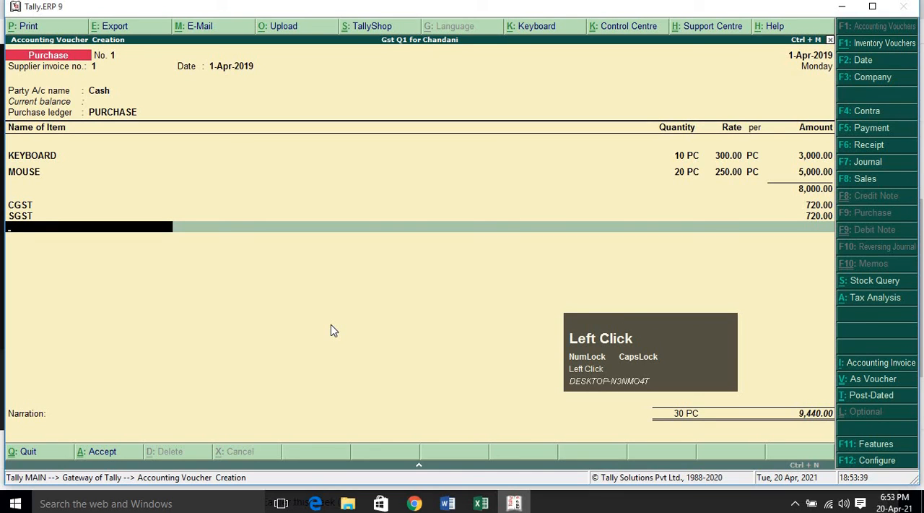